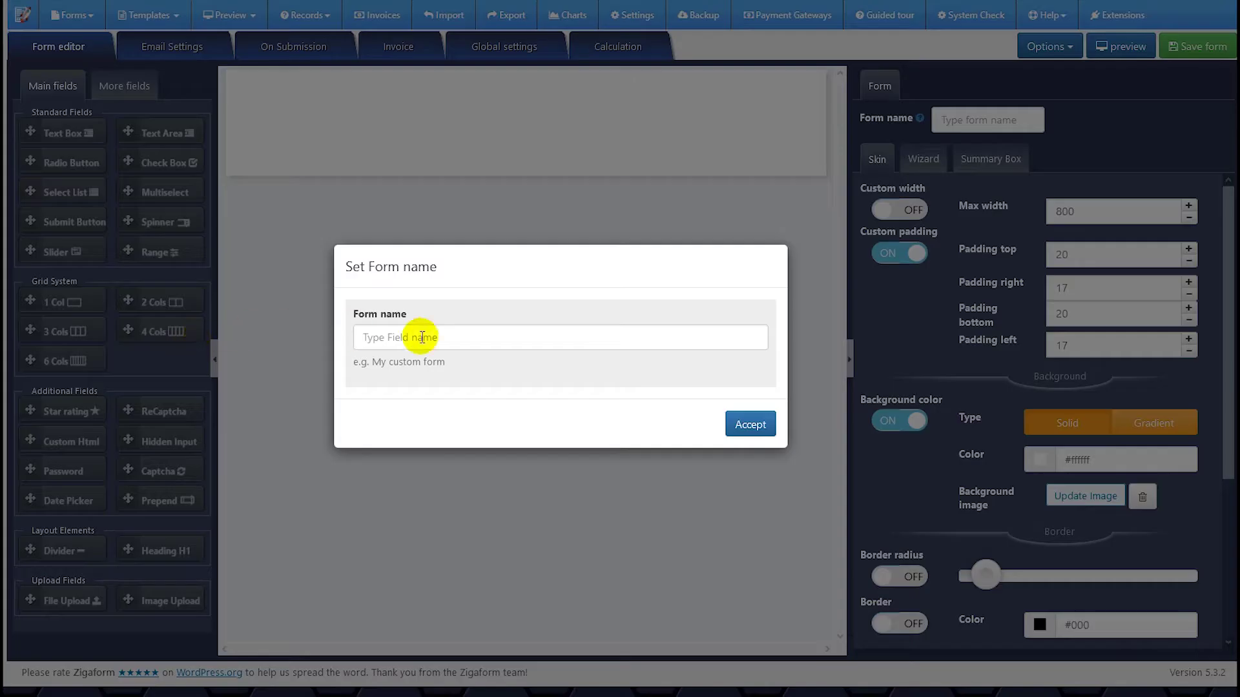
Name the new form "estimation form".
{"action": "left_click", "coordinate": [429, 343]}
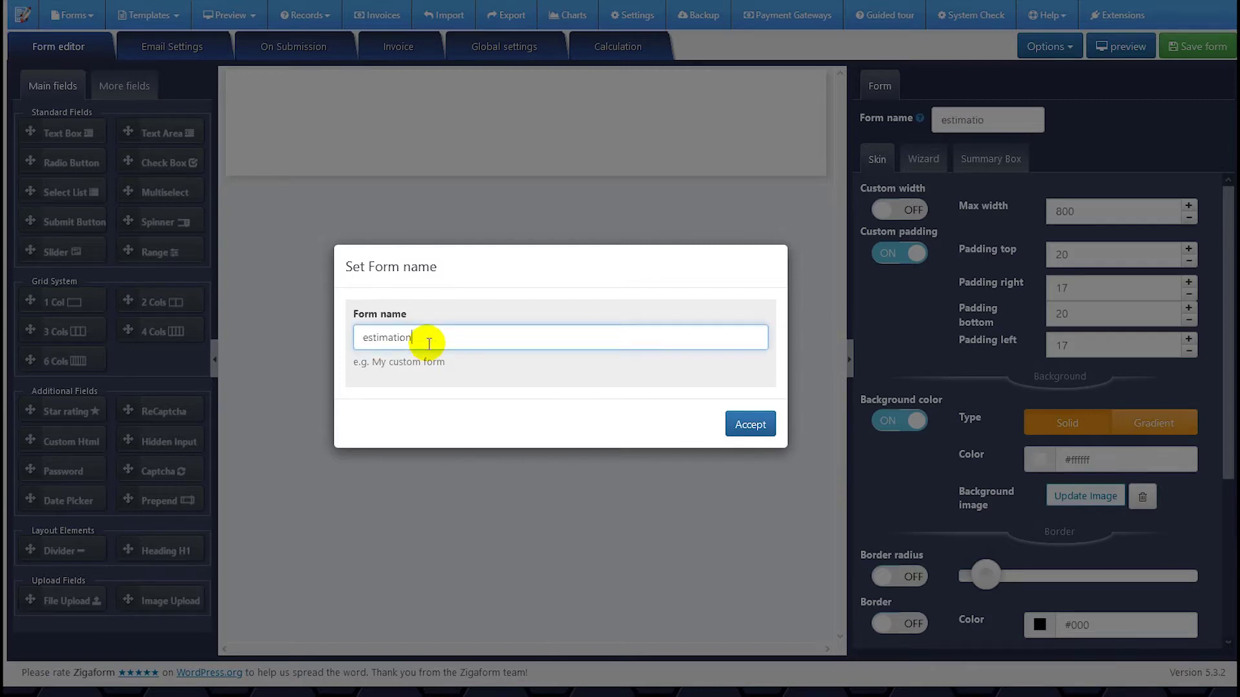
{"action": "left_click", "coordinate": [749, 426]}
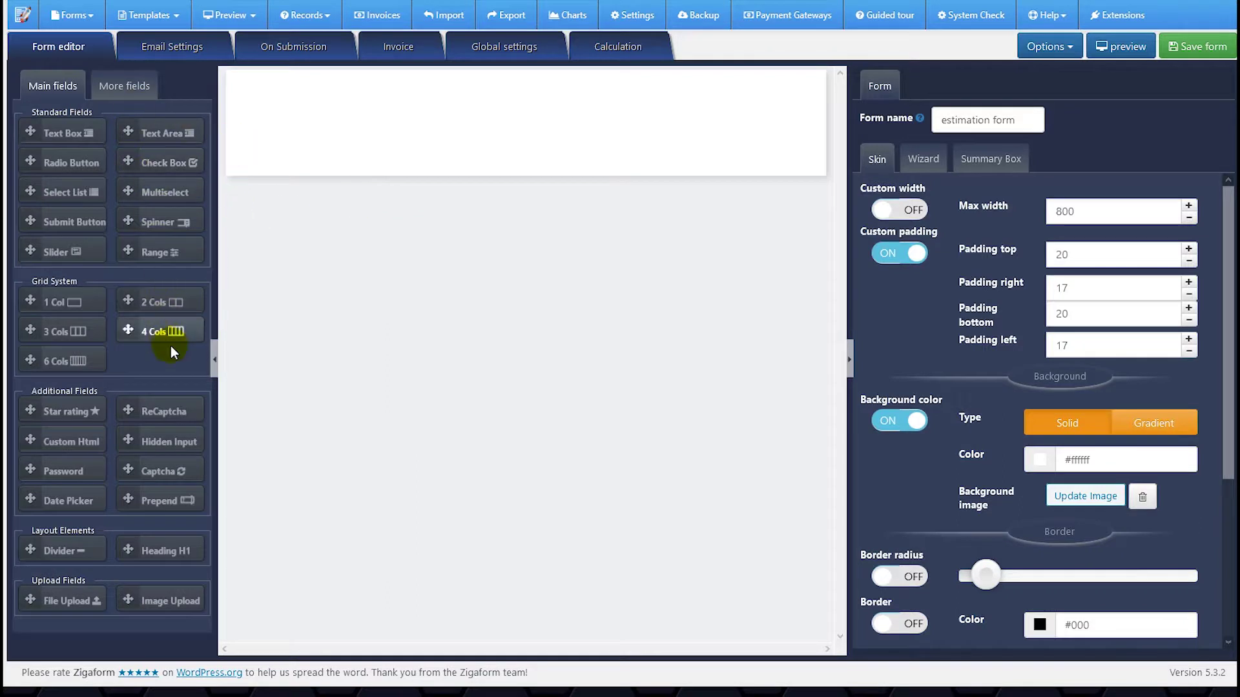
Add an H1 heading to the form with the text "our estimation form" and centre it.
{"action": "left_click", "coordinate": [158, 553]}
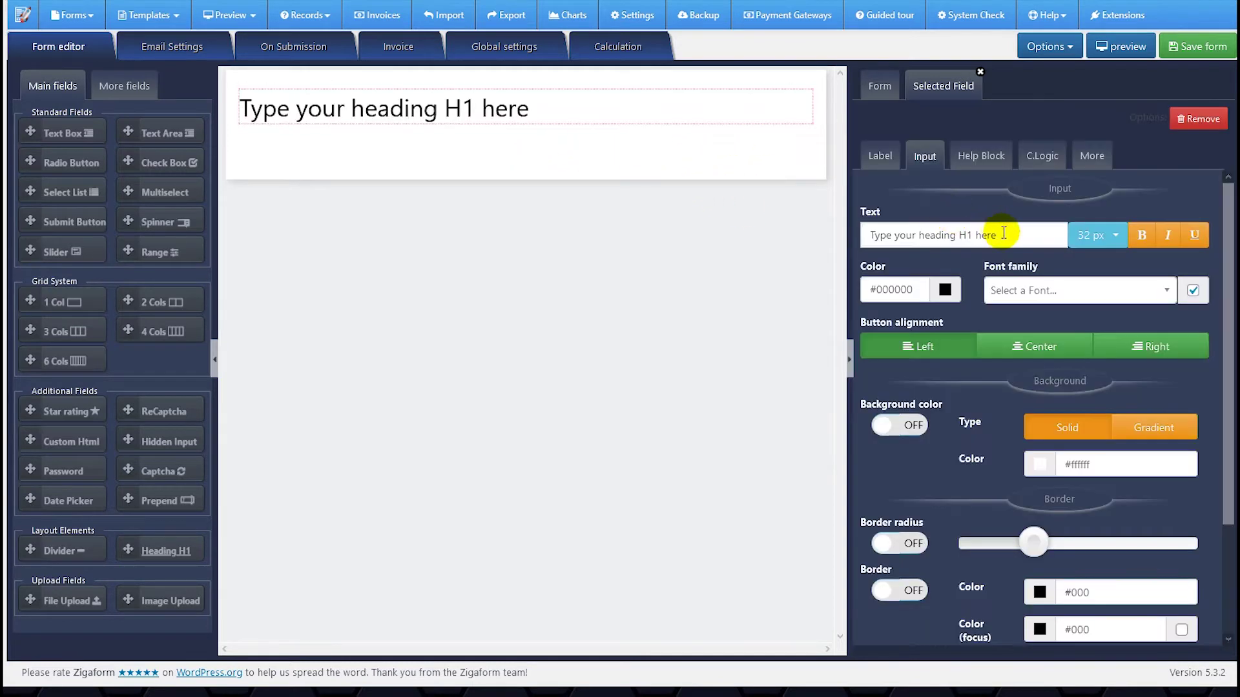
{"action": "left_click_drag", "start_coordinate": [1000, 235], "coordinate": [868, 235]}
{"action": "type", "text": "our estimation form"}
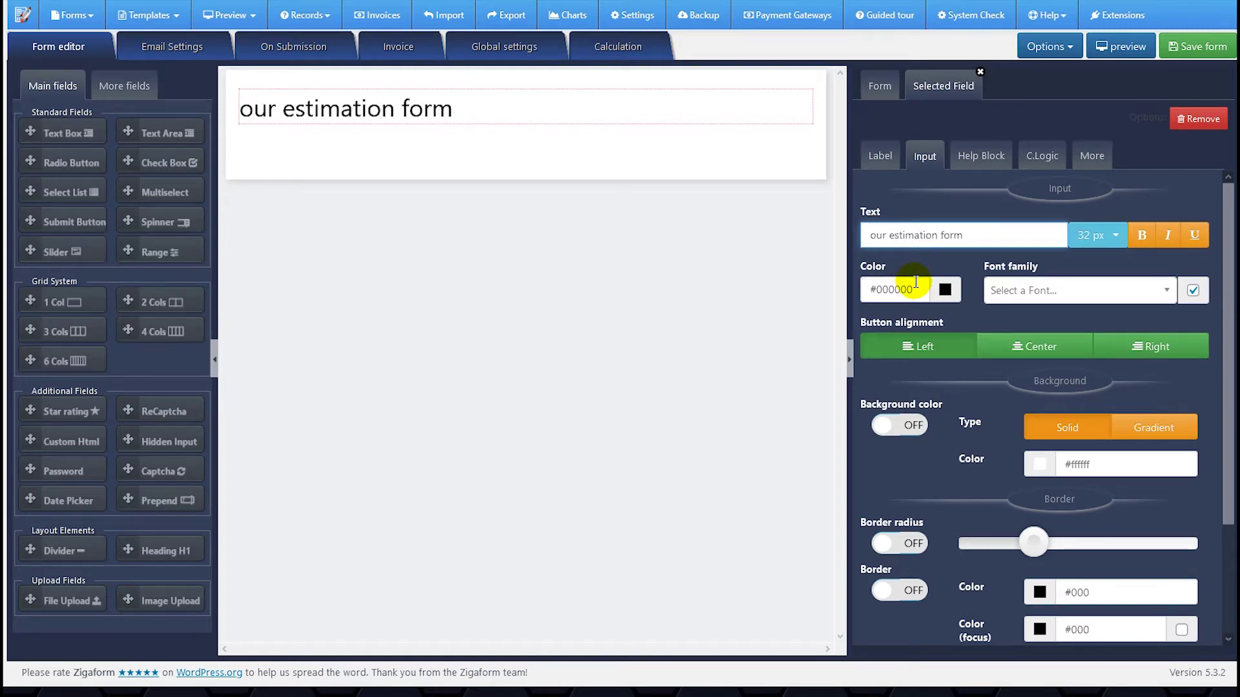
{"action": "left_click", "coordinate": [1027, 346]}
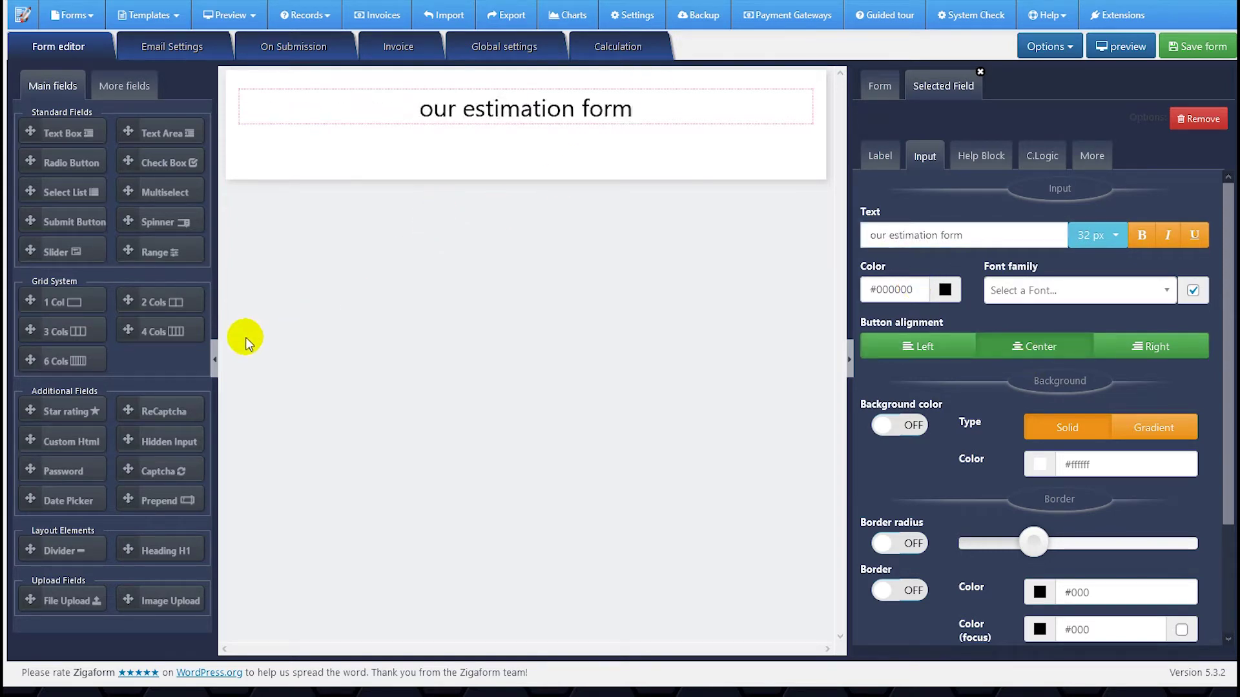
Add a two-column grid under the heading and place a text box in its first column.
{"action": "left_click", "coordinate": [156, 302]}
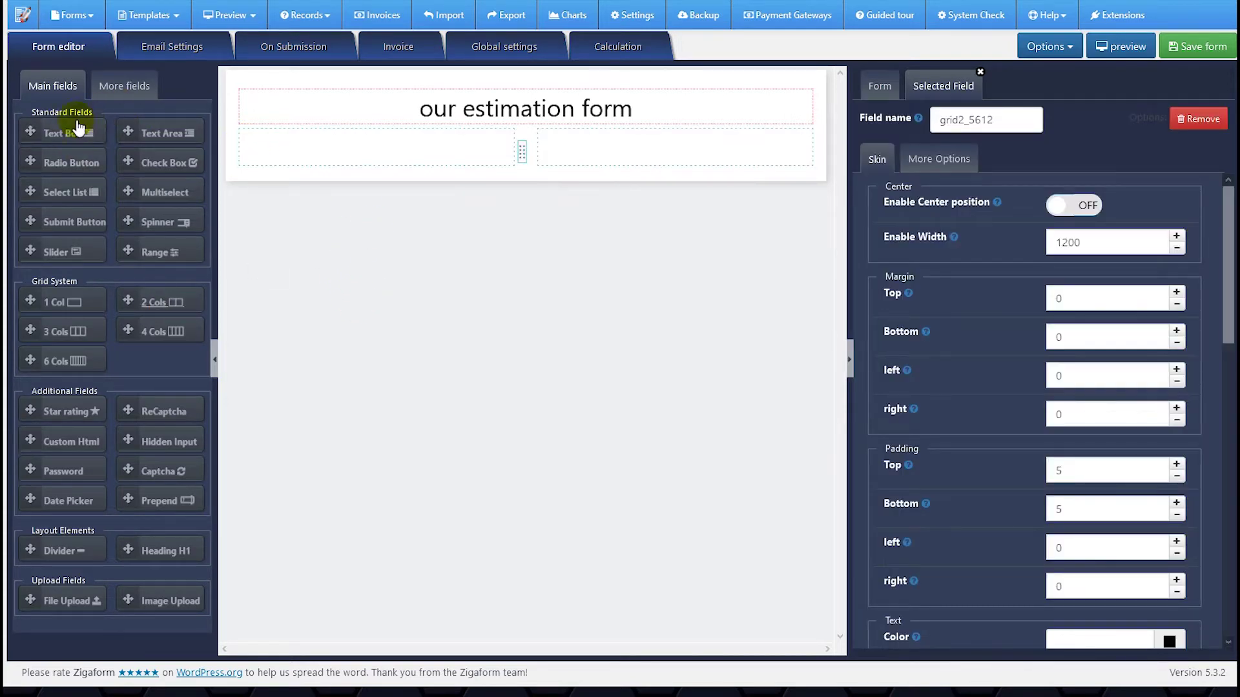
{"action": "left_click_drag", "start_coordinate": [32, 131], "coordinate": [362, 163]}
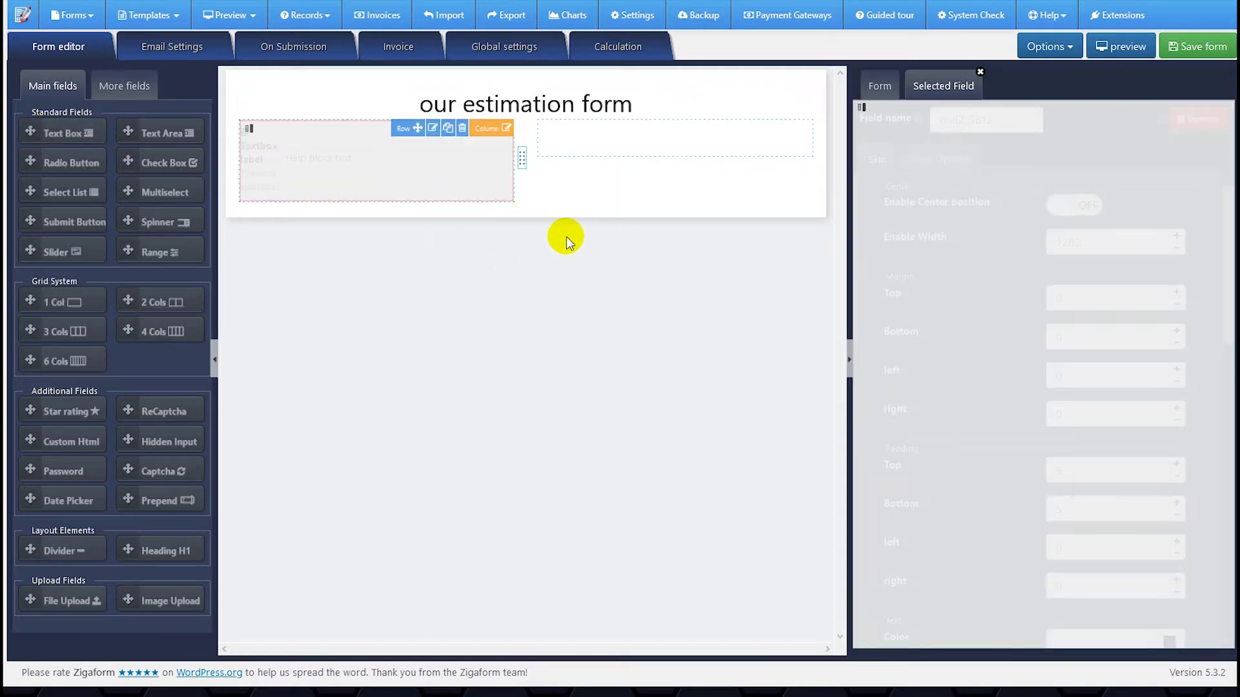
Set the text box's field name and label text to "email" and give it the Email validator.
{"action": "left_click_drag", "start_coordinate": [1008, 122], "coordinate": [951, 120]}
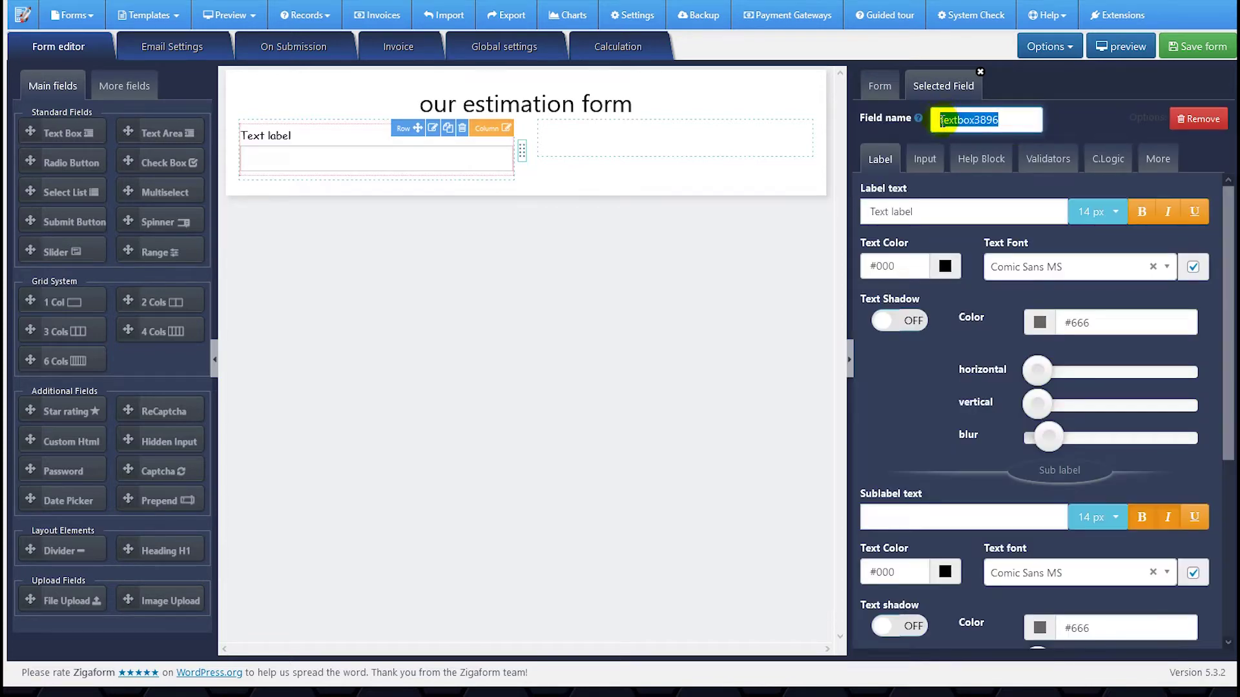
{"action": "type", "text": "email"}
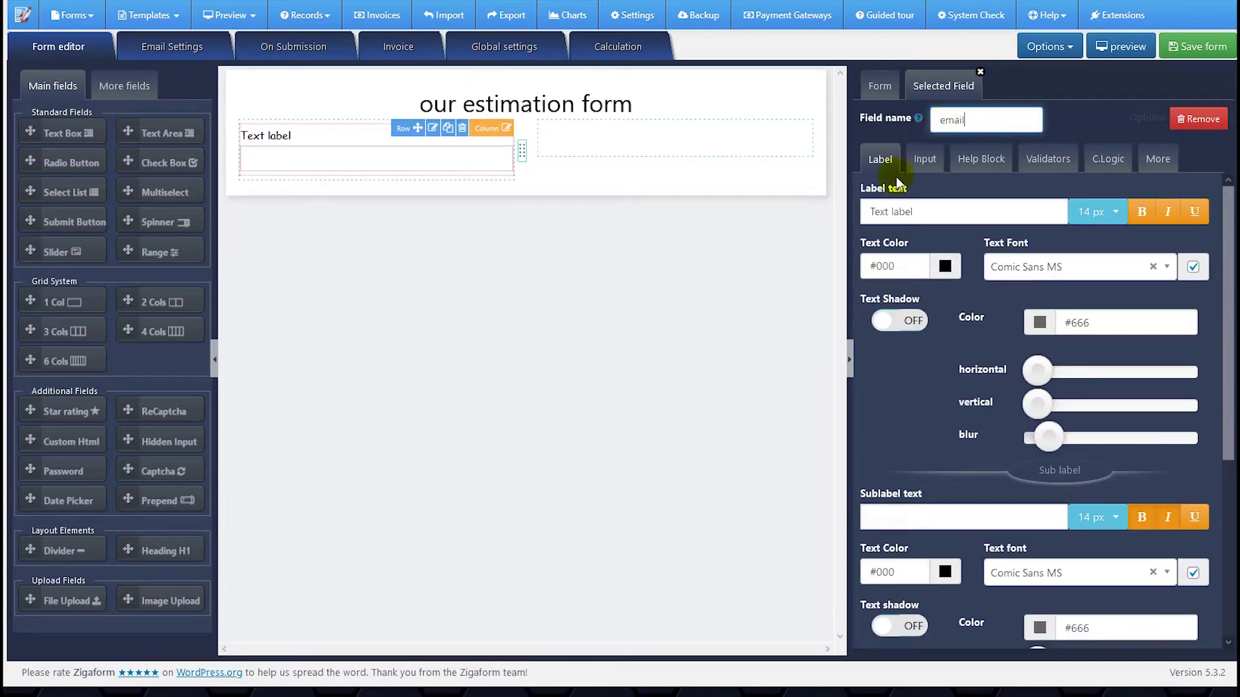
{"action": "triple_click", "coordinate": [928, 211]}
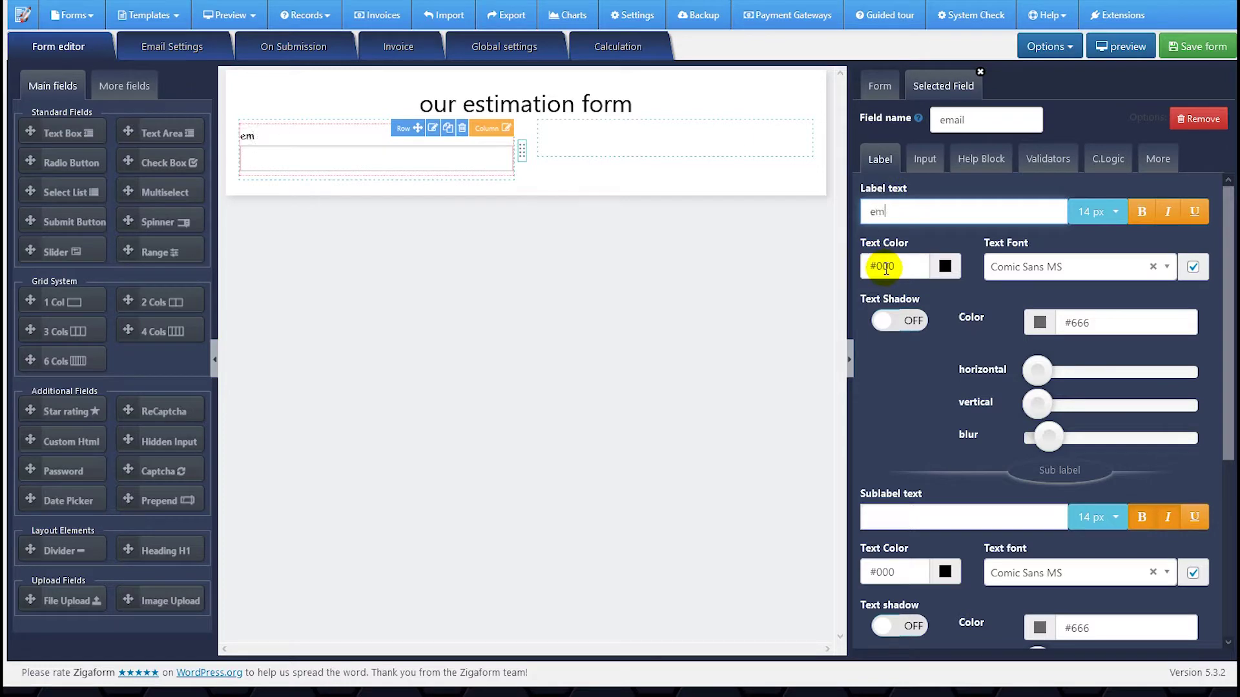
{"action": "scroll", "coordinate": [886, 268], "scroll_direction": "down", "scroll_amount": 2}
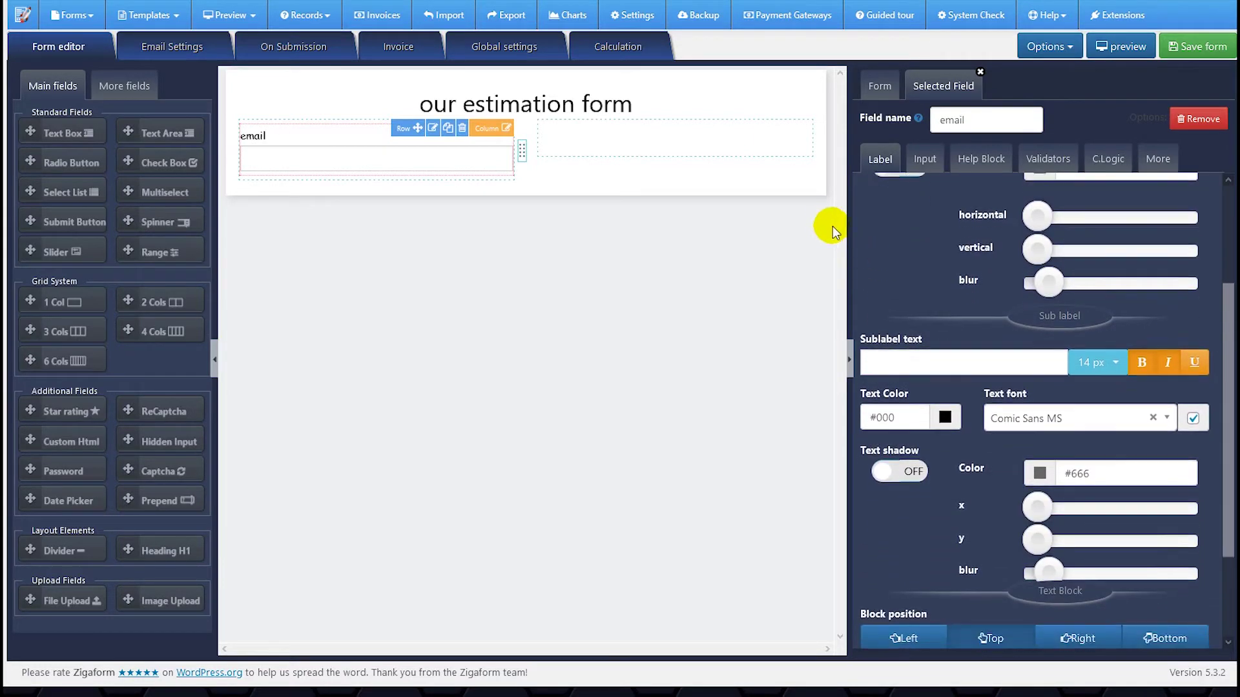
{"action": "scroll", "coordinate": [919, 355], "scroll_direction": "up", "scroll_amount": 3}
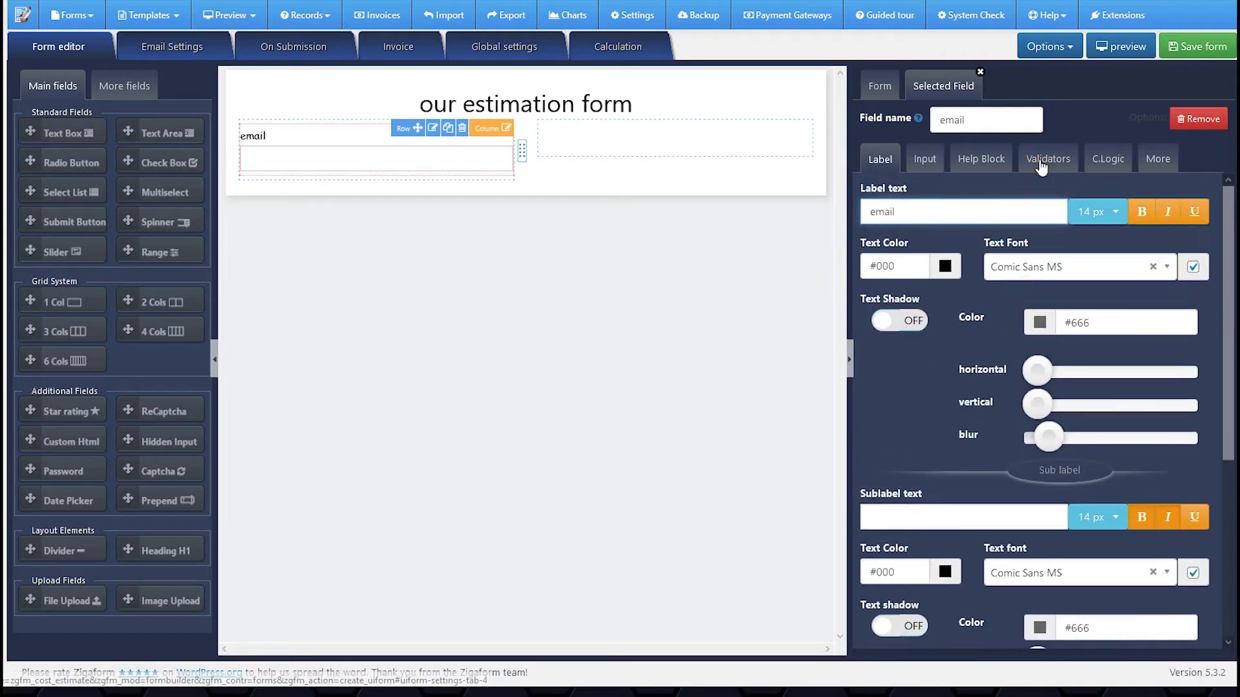
{"action": "left_click", "coordinate": [1039, 159]}
{"action": "left_click", "coordinate": [1093, 278]}
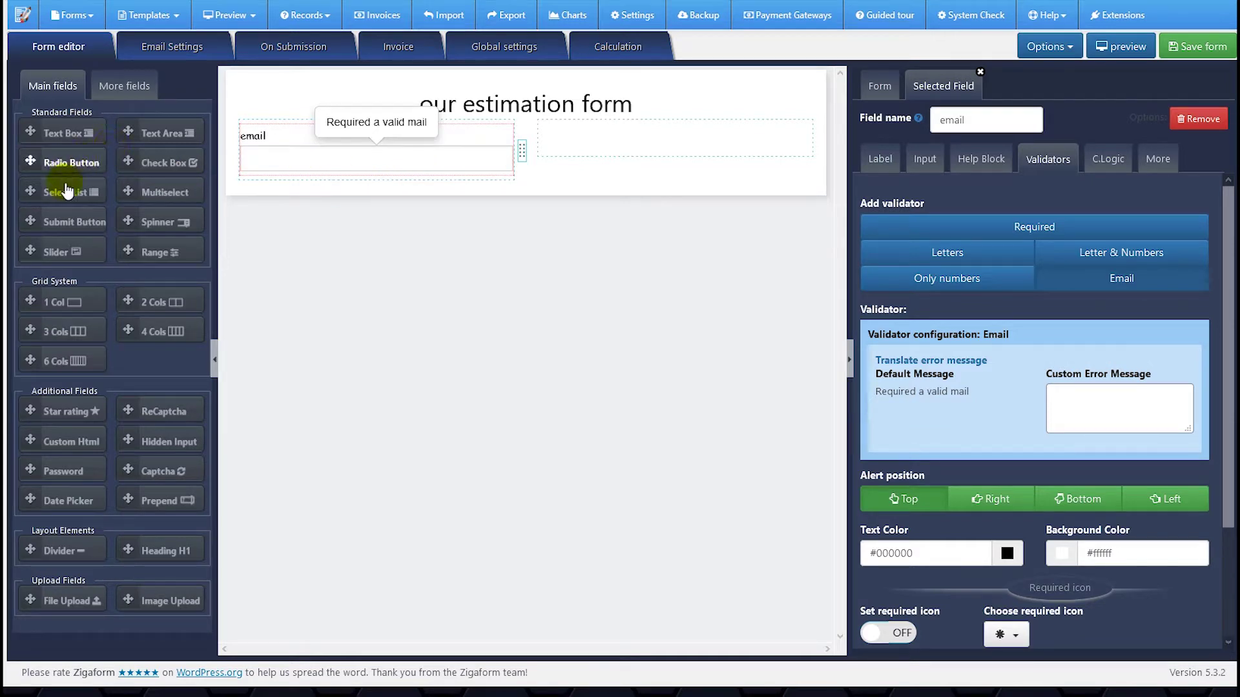
Add a select list below the email field with the field name "product1" and the label "Product 1".
{"action": "left_click_drag", "start_coordinate": [34, 190], "coordinate": [337, 195]}
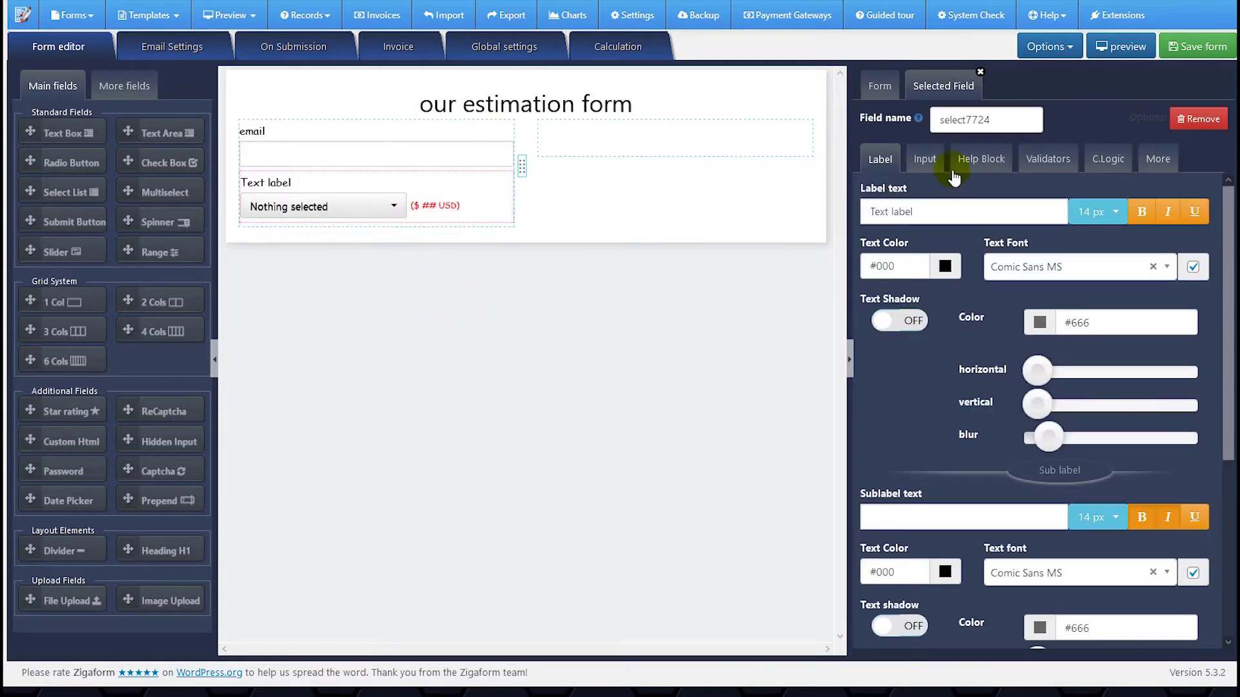
{"action": "left_click_drag", "start_coordinate": [1000, 125], "coordinate": [947, 117]}
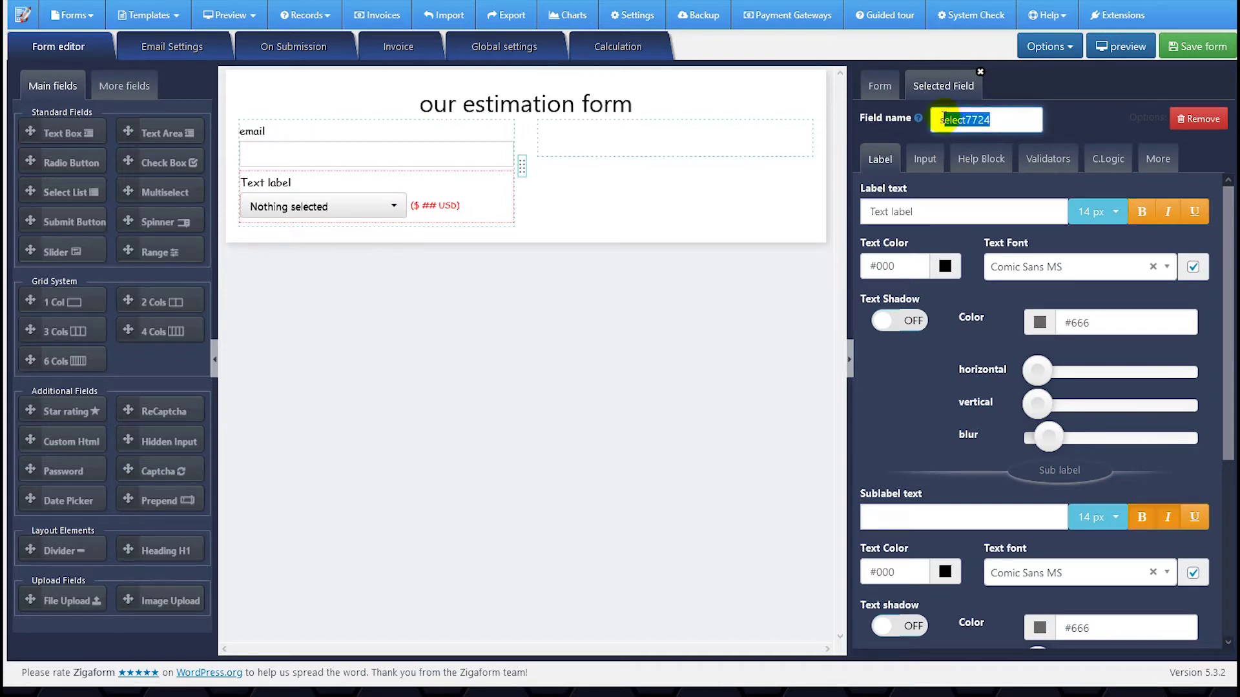
{"action": "type", "text": "pro"}
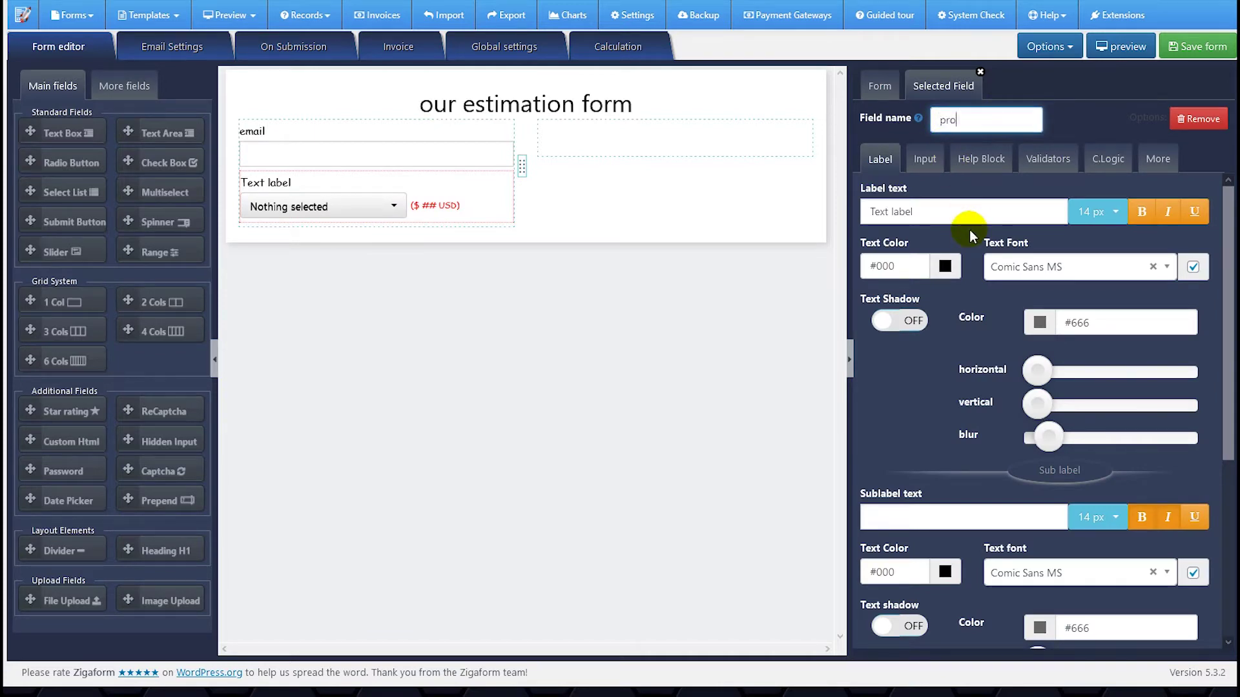
{"action": "type", "text": "duct 1"}
{"action": "left_click", "coordinate": [927, 208]}
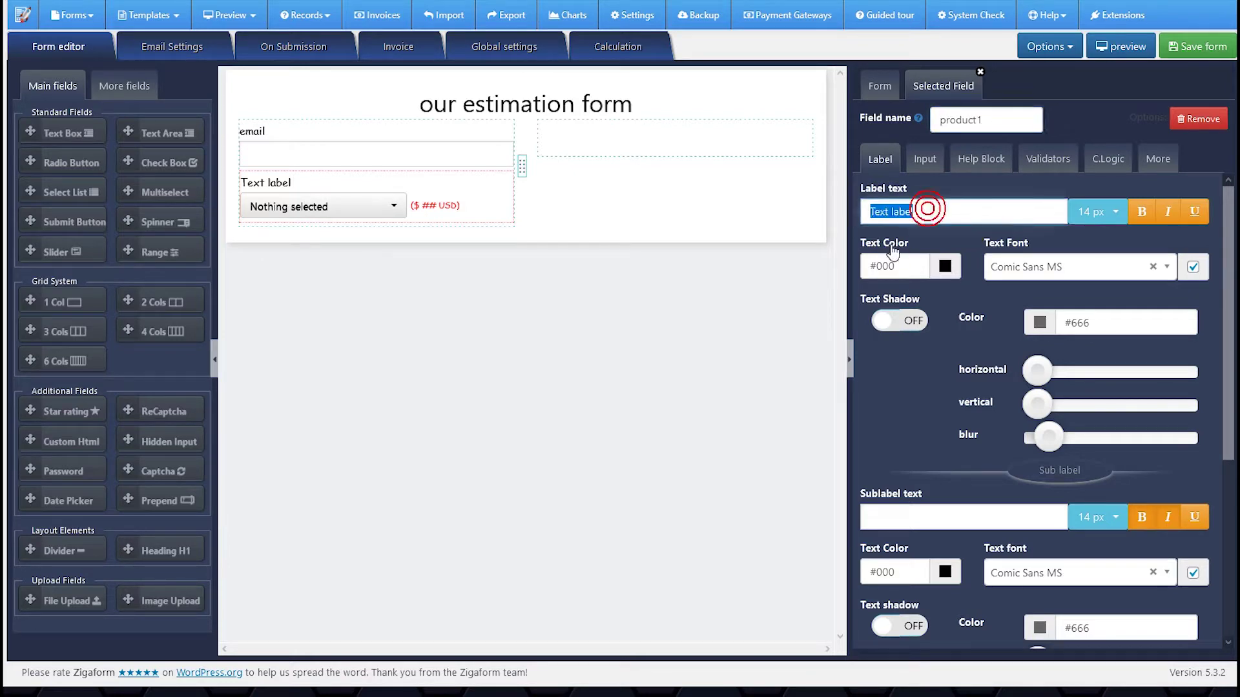
{"action": "type", "text": "Product 1"}
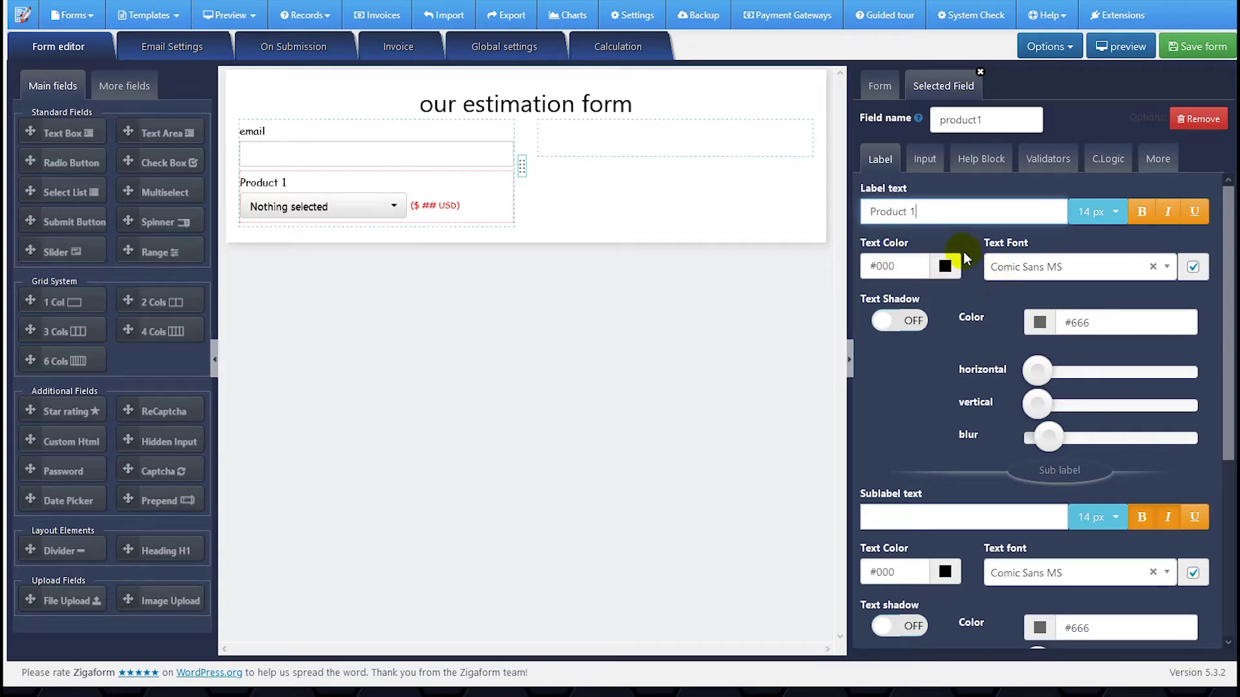
Give the Product 1 list three options labelled "New option 1", "New option 2" and "New option 3", and fill in their matching values.
{"action": "left_click", "coordinate": [925, 160]}
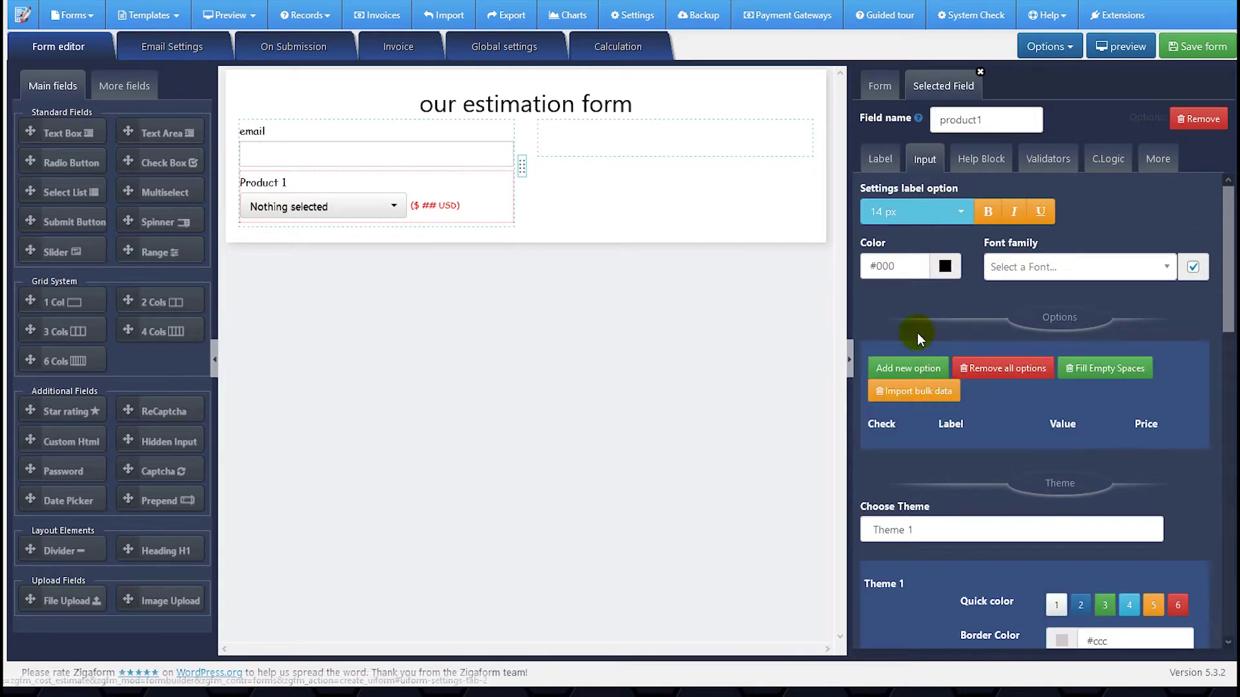
{"action": "left_click", "coordinate": [904, 368]}
{"action": "left_click", "coordinate": [904, 368]}
{"action": "left_click", "coordinate": [904, 368]}
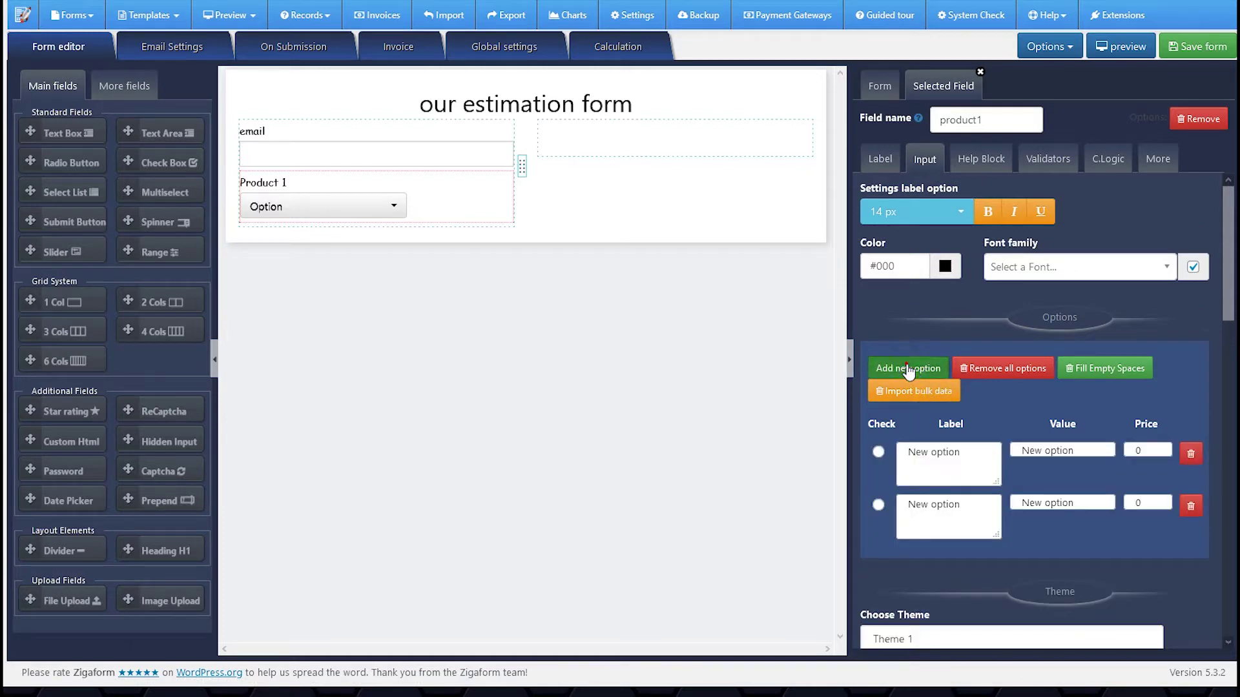
{"action": "left_click", "coordinate": [976, 445]}
{"action": "type", "text": "1"}
{"action": "left_click", "coordinate": [976, 504]}
{"action": "type", "text": "2"}
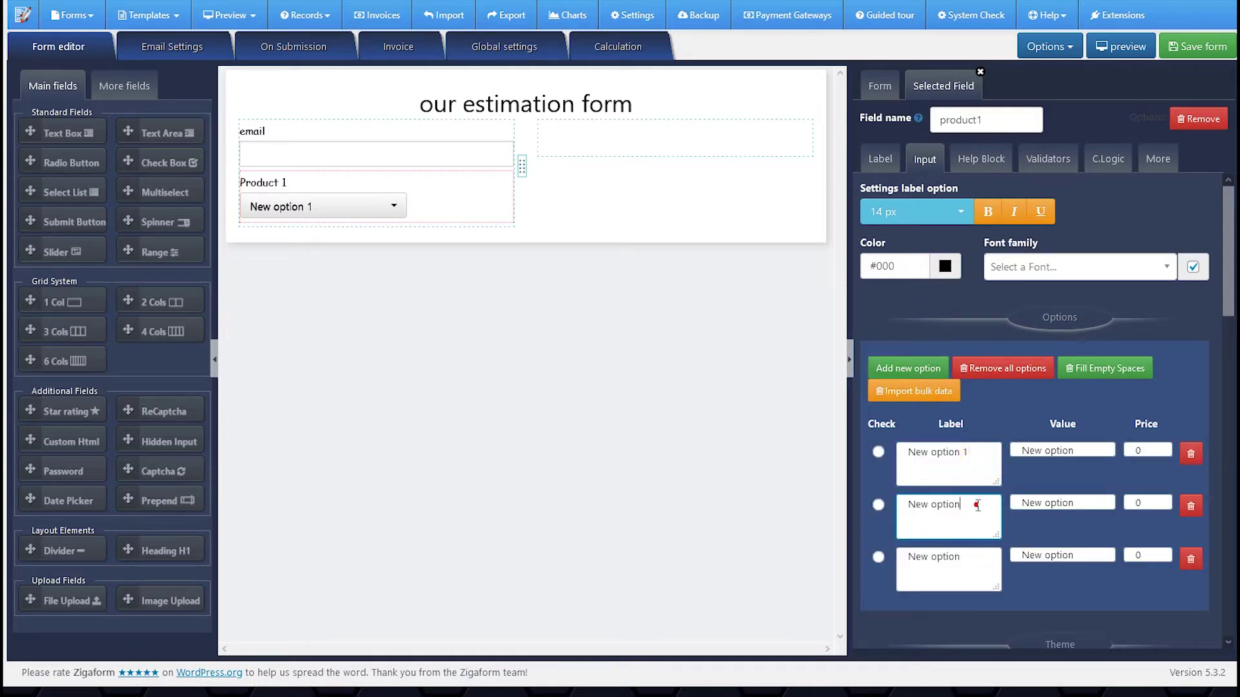
{"action": "left_click", "coordinate": [976, 544]}
{"action": "type", "text": "3"}
{"action": "left_click", "coordinate": [1105, 368]}
Set the prices of the three Product 1 options to 23, 34 and 45.
{"action": "left_click", "coordinate": [1135, 449]}
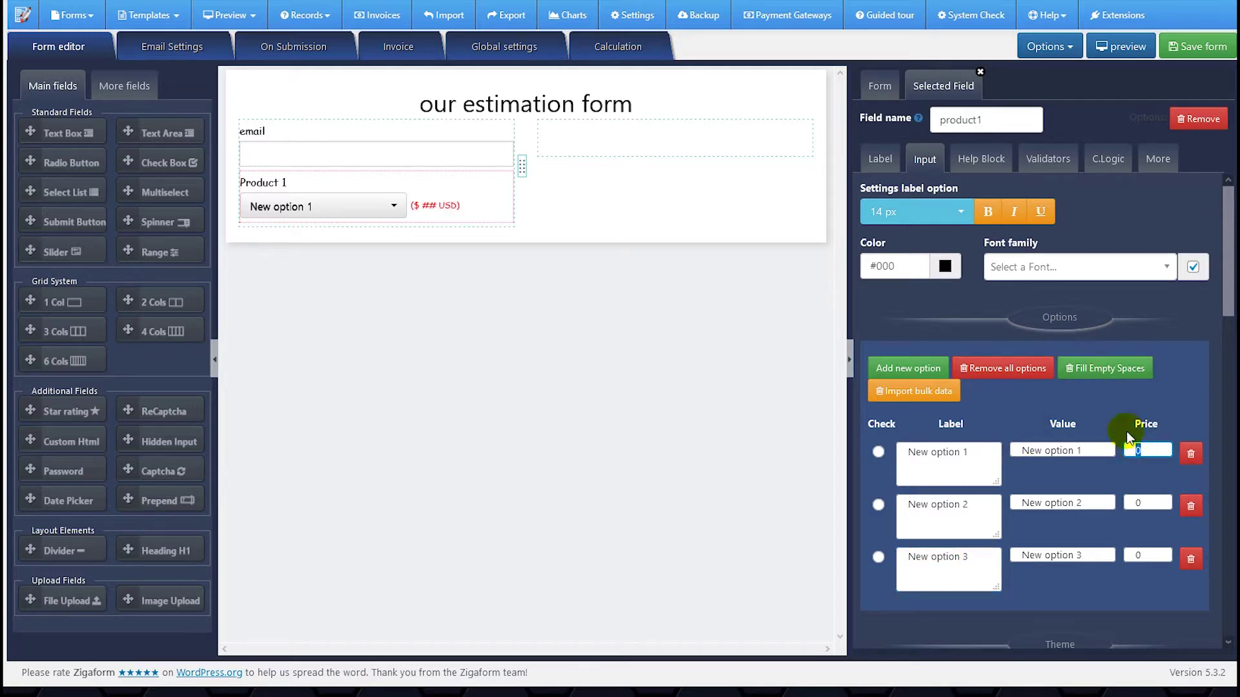
{"action": "type", "text": "23"}
{"action": "left_click", "coordinate": [1144, 505]}
{"action": "left_click", "coordinate": [1151, 555]}
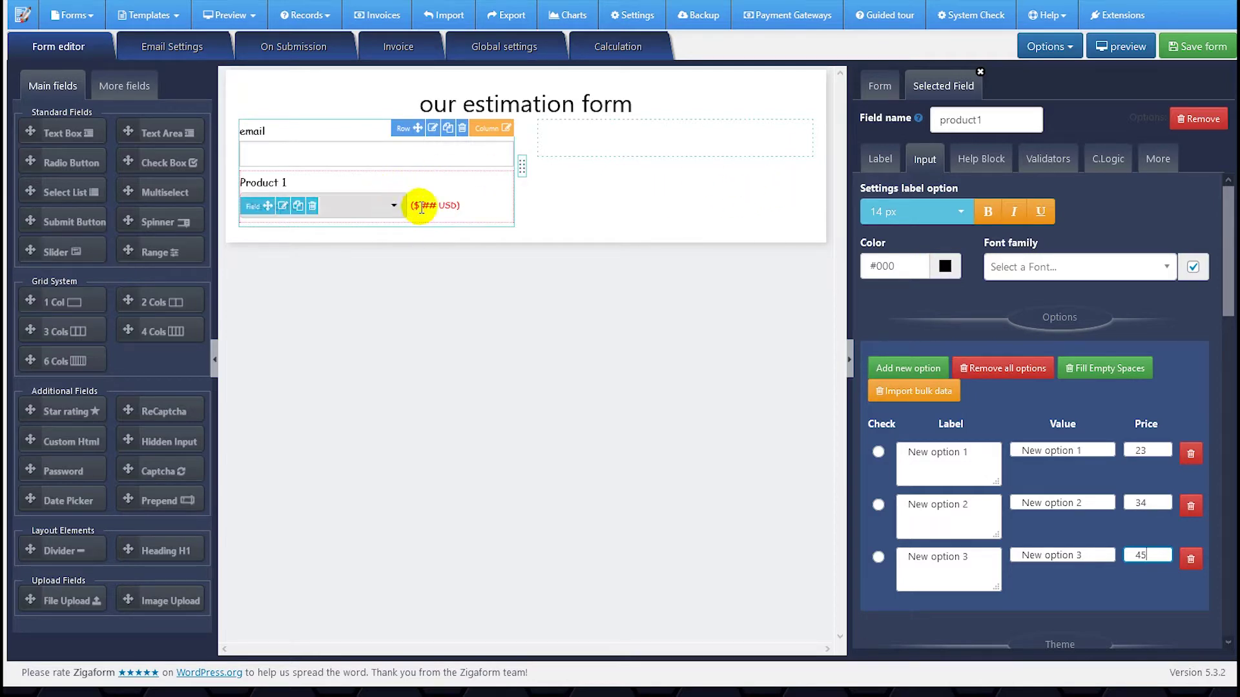
Turn off the price label for the Product 1 list.
{"action": "scroll", "coordinate": [1046, 456], "scroll_direction": "down", "scroll_amount": 5}
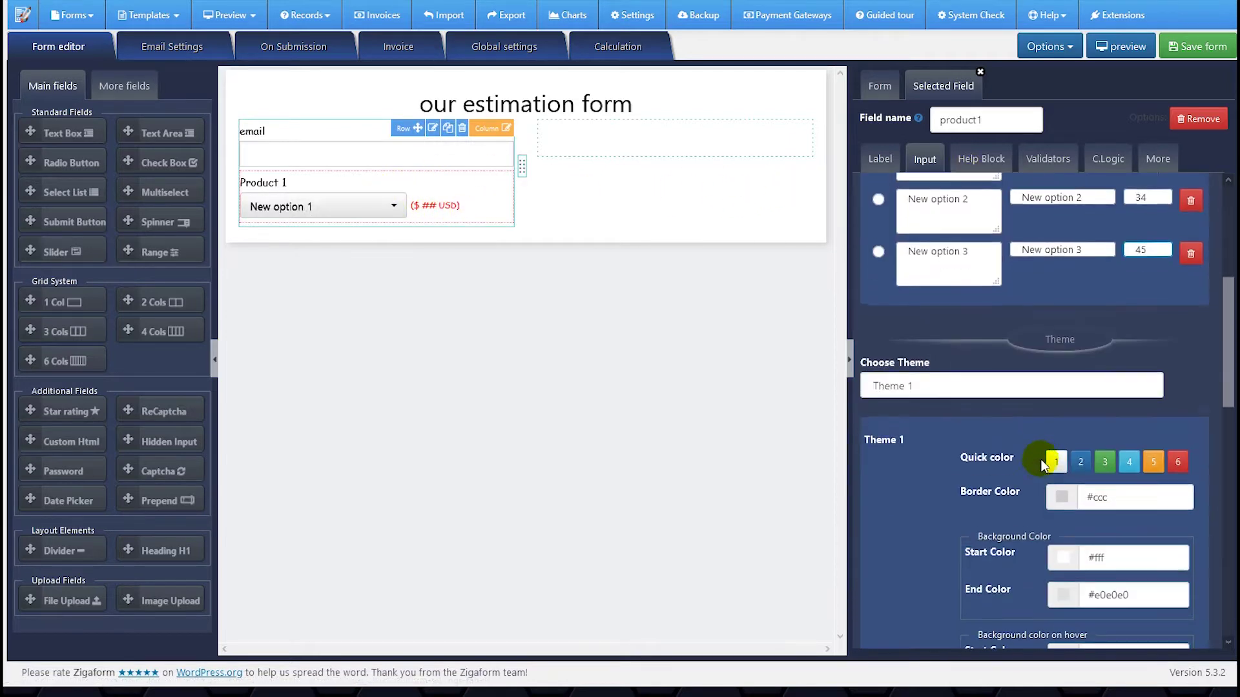
{"action": "scroll", "coordinate": [1076, 497], "scroll_direction": "down", "scroll_amount": 8}
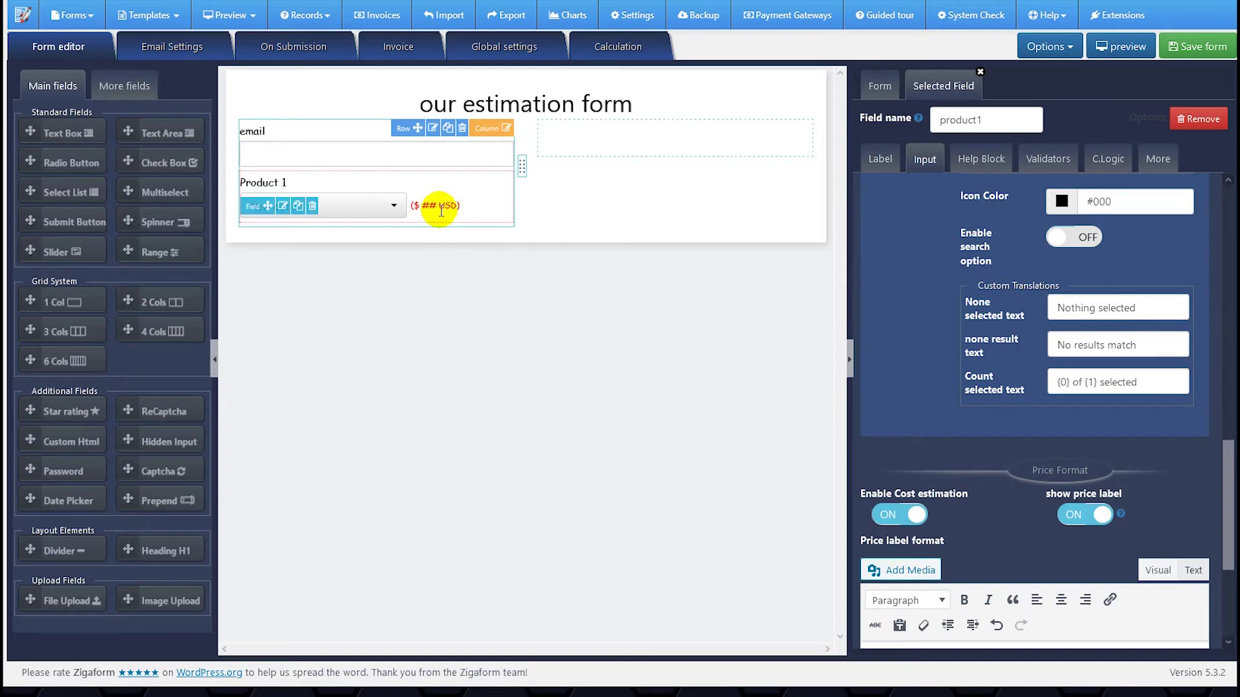
{"action": "left_click", "coordinate": [1074, 516]}
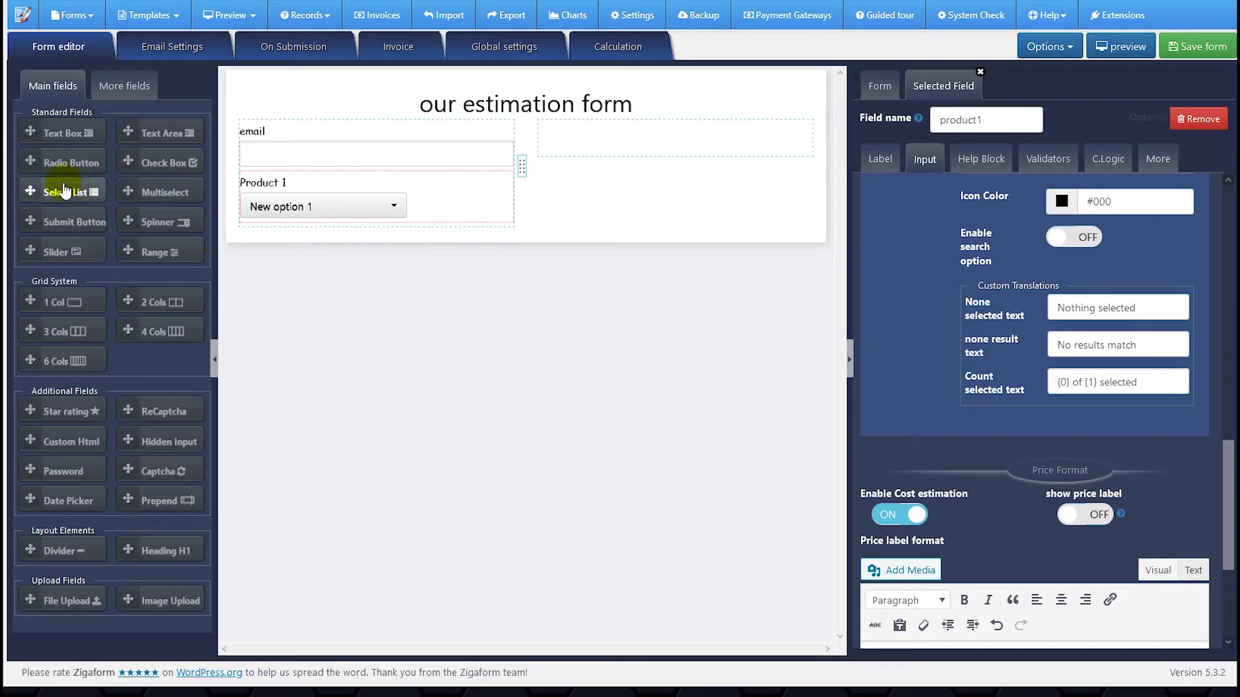
Add a radio button field below Product 1 with the field name "service1" and the label "service 1".
{"action": "left_click_drag", "start_coordinate": [34, 163], "coordinate": [343, 236]}
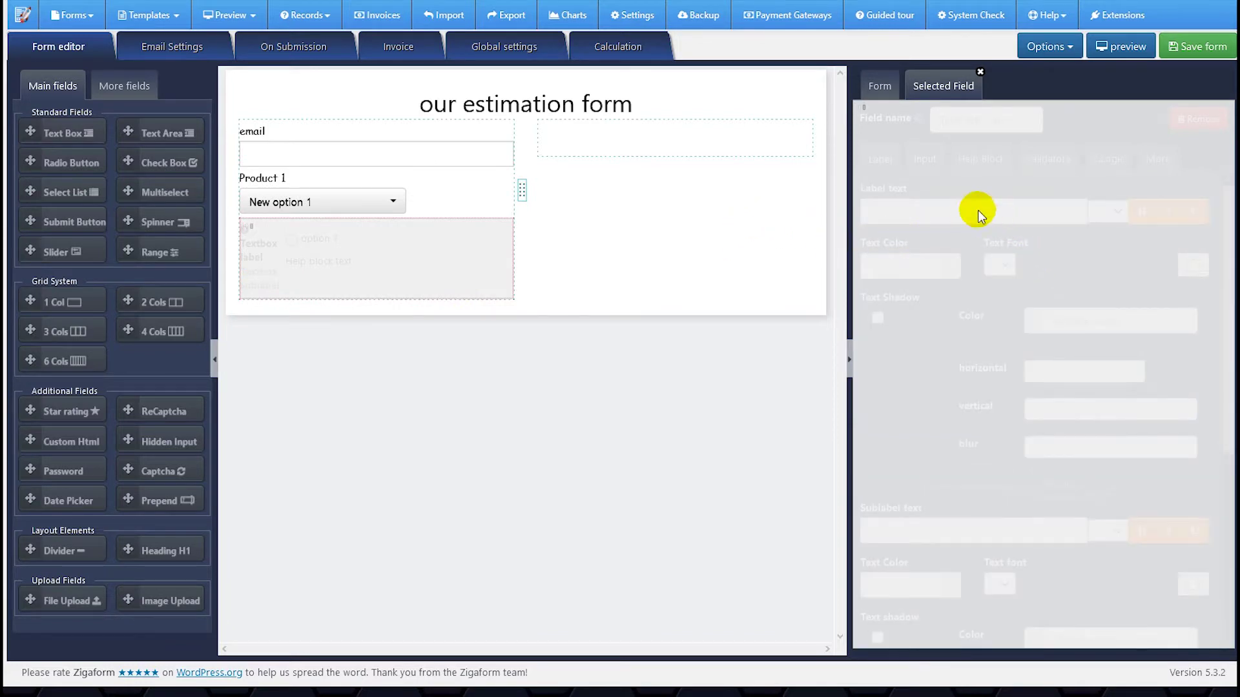
{"action": "left_click_drag", "start_coordinate": [1023, 120], "coordinate": [938, 120]}
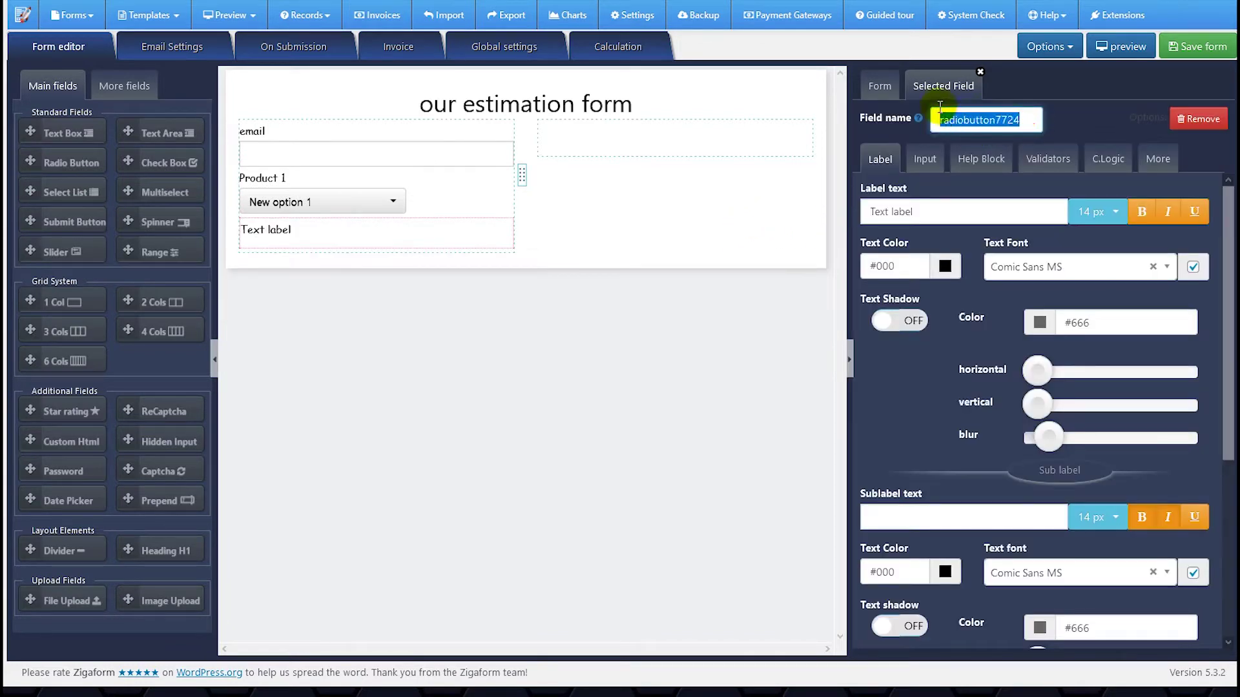
{"action": "type", "text": "service1"}
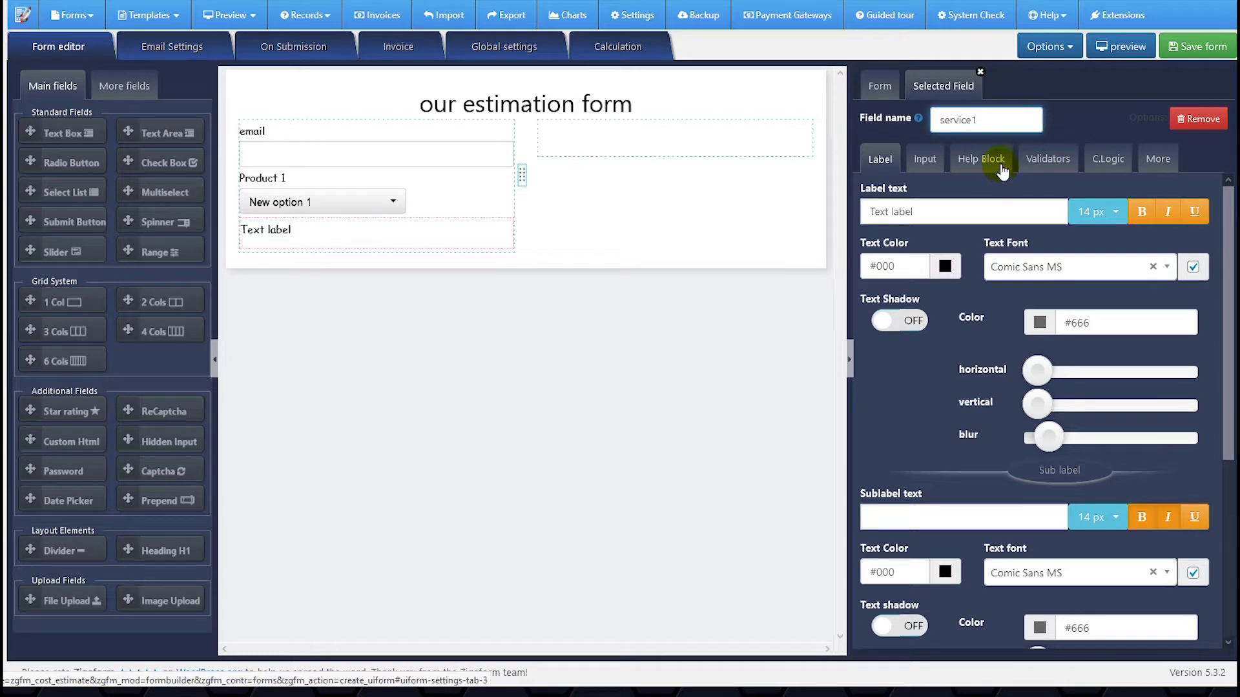
{"action": "left_click_drag", "start_coordinate": [946, 208], "coordinate": [870, 211]}
{"action": "type", "text": "service 1"}
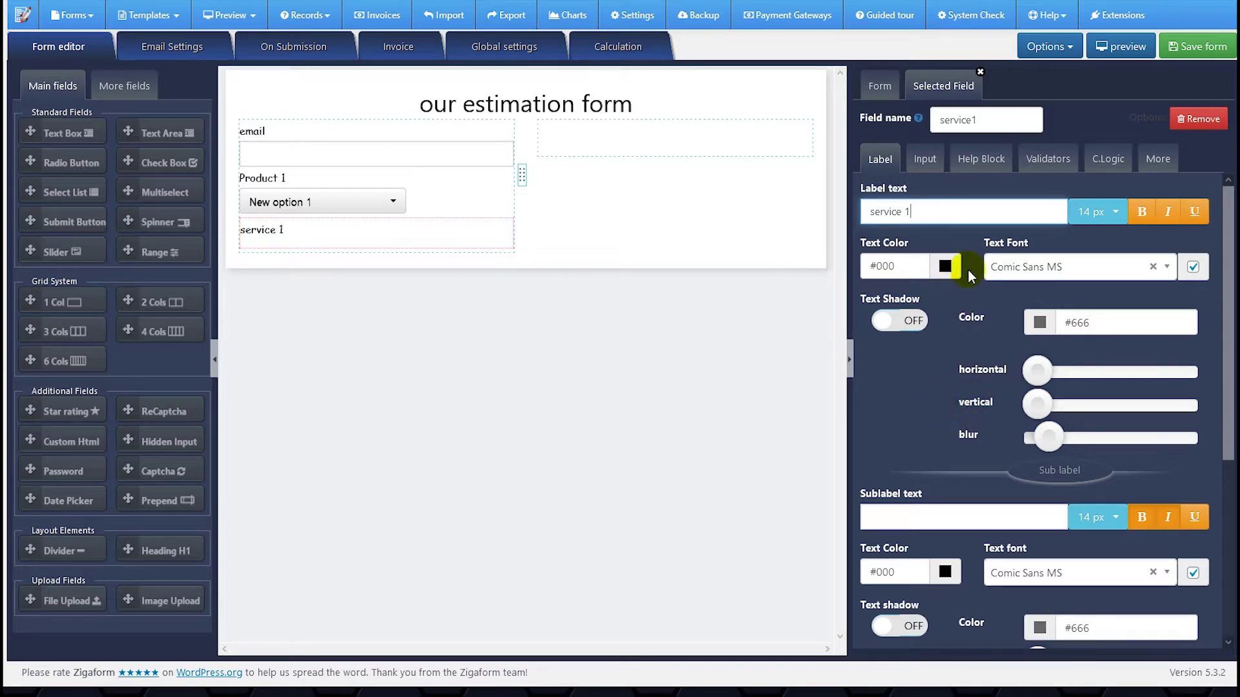
Give the service 1 radio field three options labelled "New option 1", "New option 2" and "New option 3", and fill in their matching values.
{"action": "left_click", "coordinate": [929, 156]}
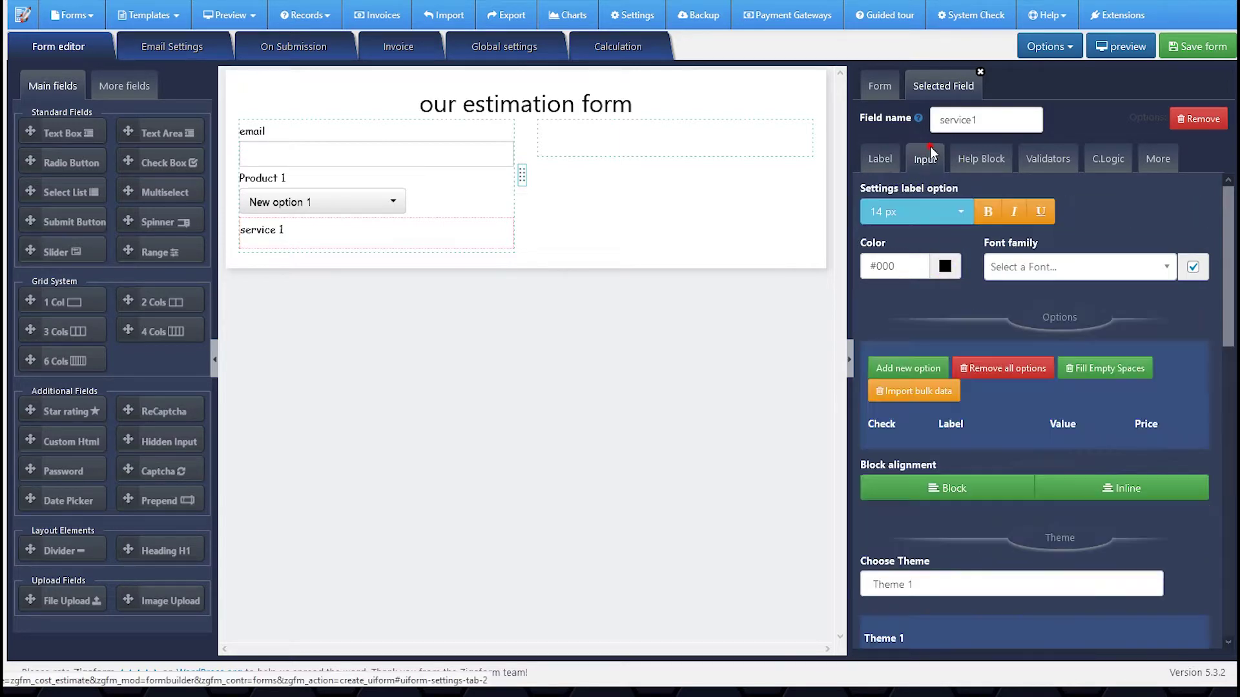
{"action": "left_click", "coordinate": [922, 368]}
{"action": "left_click", "coordinate": [922, 368]}
{"action": "left_click", "coordinate": [922, 368]}
{"action": "left_click", "coordinate": [977, 458]}
{"action": "type", "text": "1"}
{"action": "left_click", "coordinate": [972, 499]}
{"action": "type", "text": "2"}
{"action": "left_click", "coordinate": [973, 553]}
{"action": "type", "text": "3"}
{"action": "left_click", "coordinate": [1093, 377]}
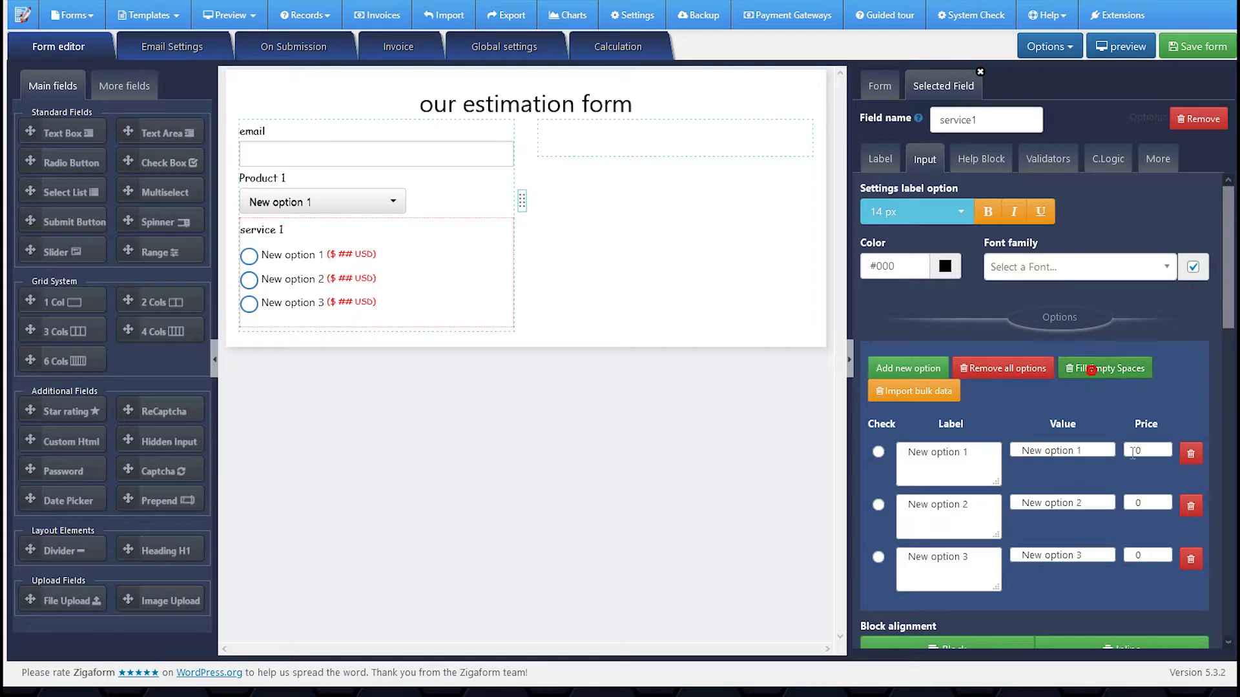
Set the prices of the three service 1 options to 67, 45 and 56.
{"action": "left_click", "coordinate": [1143, 455]}
{"action": "type", "text": "67"}
{"action": "double_click", "coordinate": [1156, 505]}
{"action": "type", "text": "45"}
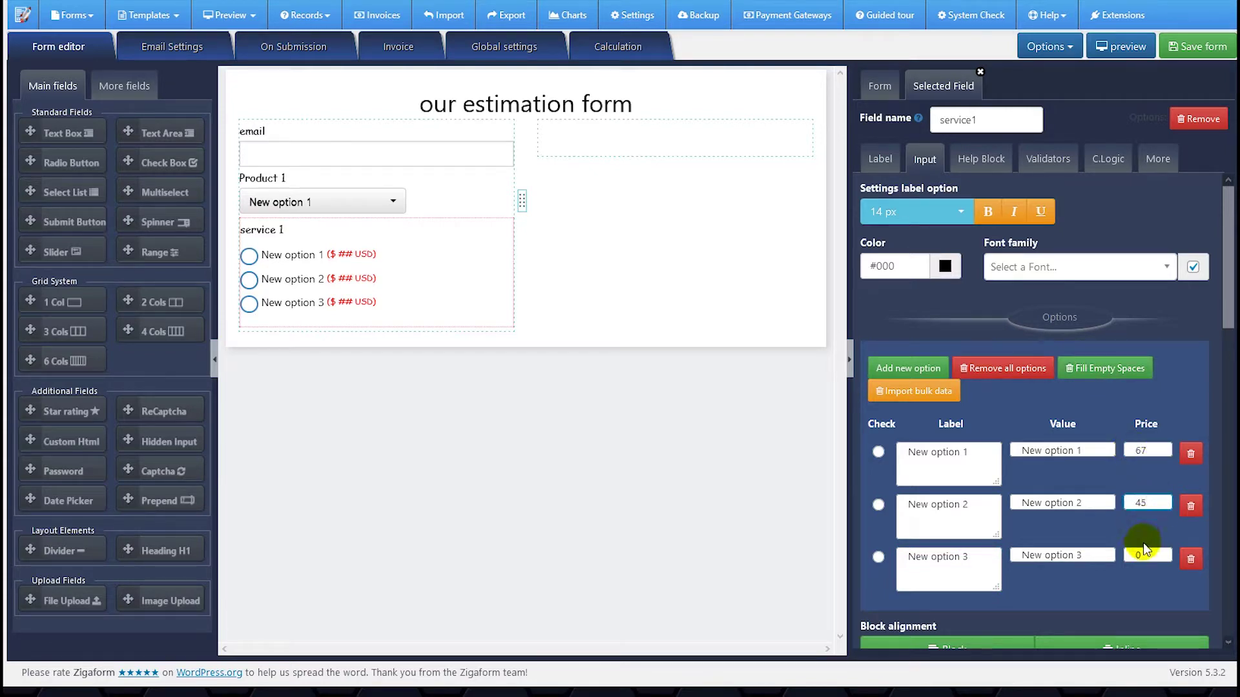
{"action": "double_click", "coordinate": [1148, 553]}
{"action": "type", "text": "56"}
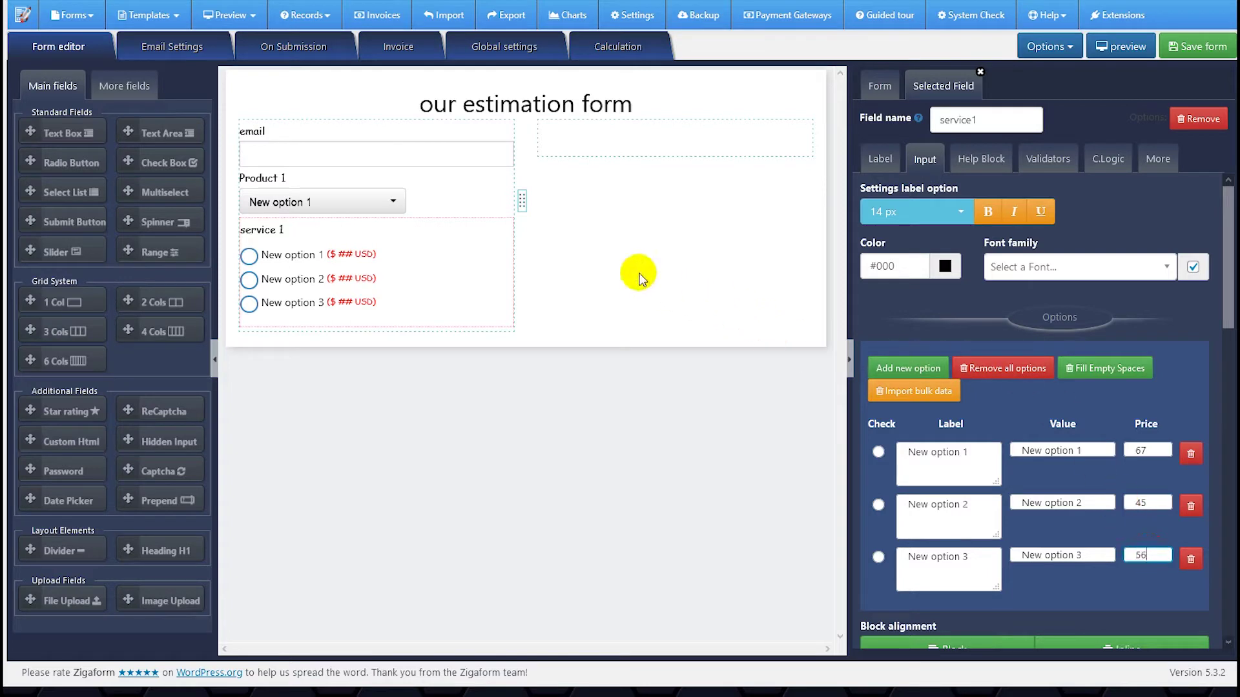
Turn off the price label for the service 1 radio field.
{"action": "scroll", "coordinate": [1020, 445], "scroll_direction": "down", "scroll_amount": 10}
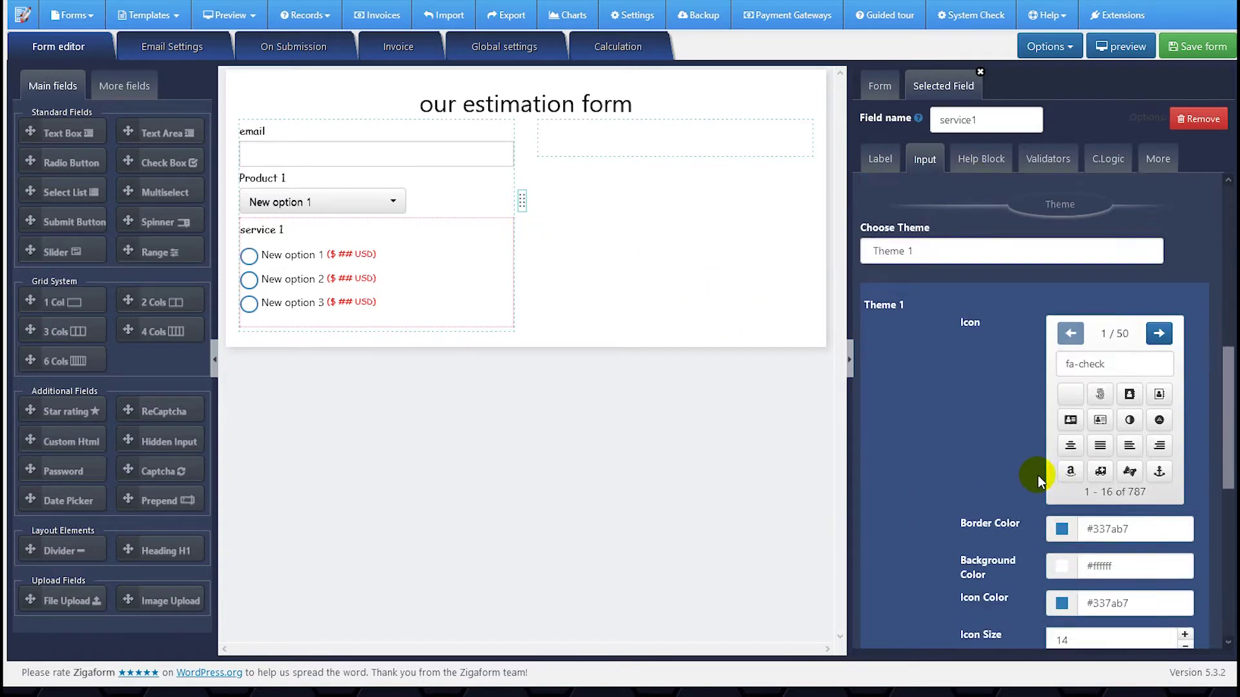
{"action": "left_click", "coordinate": [1090, 624]}
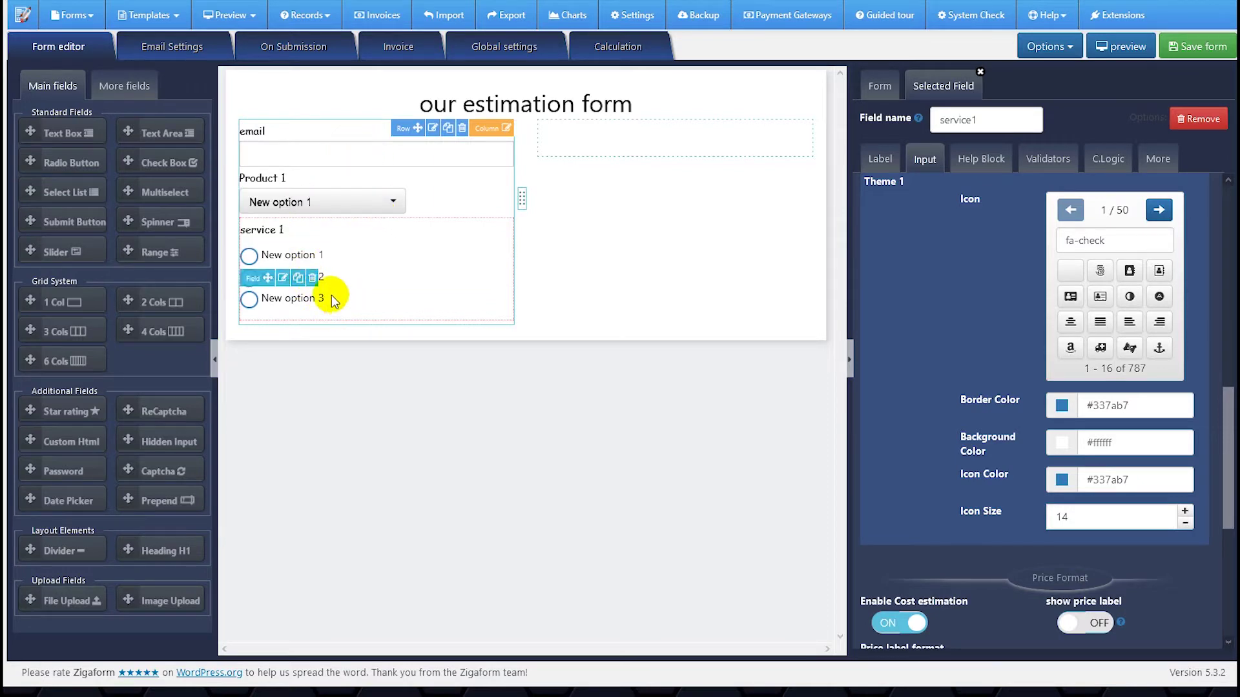
Add a spinner field below service 1 with the field name "quantity" and the label "quantity".
{"action": "left_click_drag", "start_coordinate": [129, 222], "coordinate": [350, 315]}
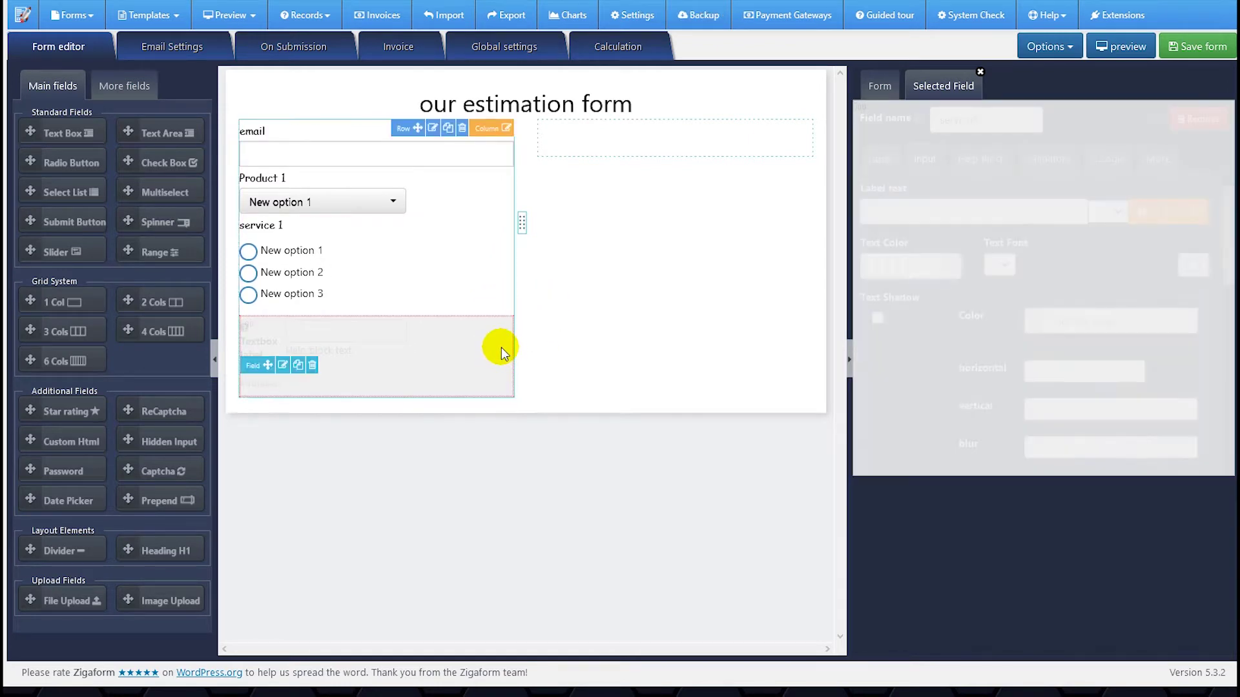
{"action": "double_click", "coordinate": [1017, 119]}
{"action": "type", "text": "quantity"}
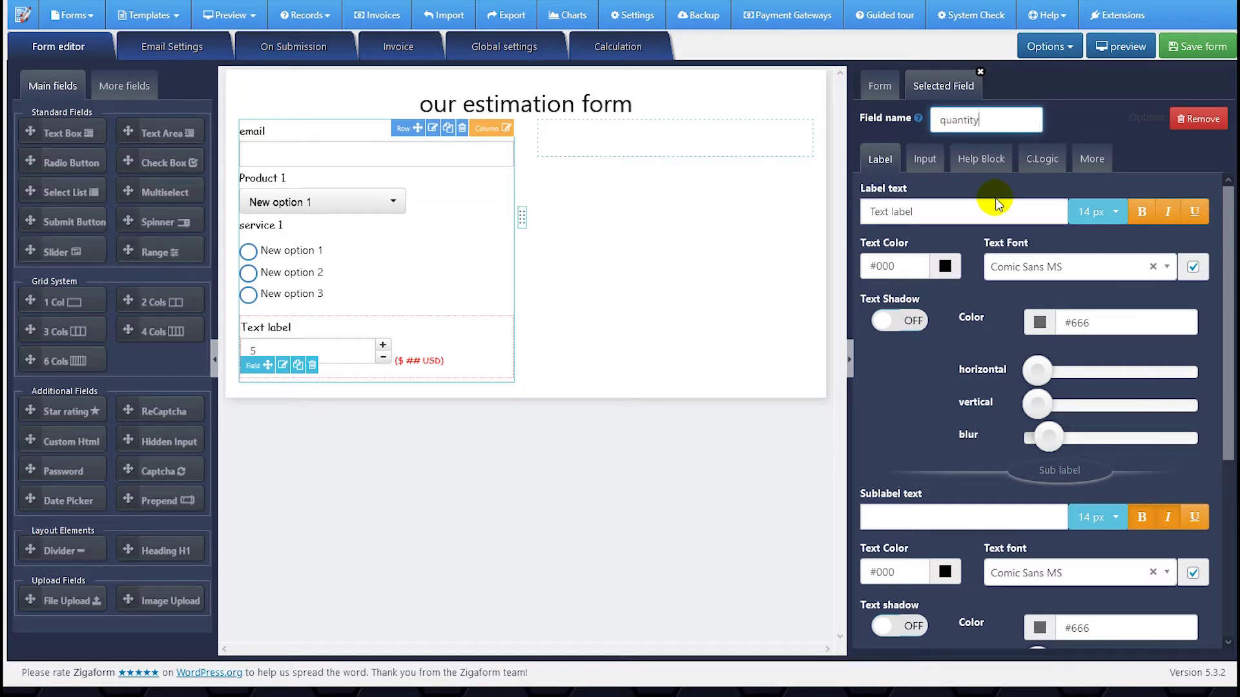
{"action": "triple_click", "coordinate": [920, 212]}
{"action": "type", "text": "quantity"}
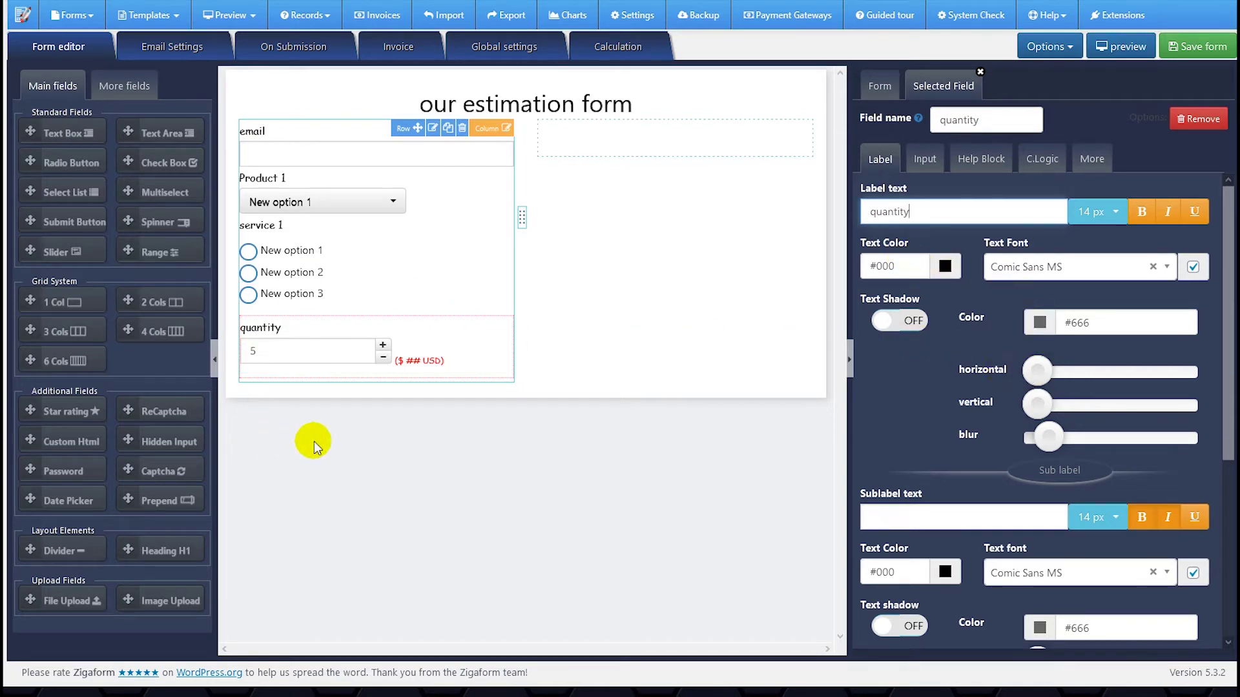
Turn off the price label for the quantity spinner.
{"action": "left_click", "coordinate": [924, 160]}
{"action": "scroll", "coordinate": [973, 398], "scroll_direction": "down", "scroll_amount": 3}
{"action": "scroll", "coordinate": [899, 456], "scroll_direction": "up", "scroll_amount": 3}
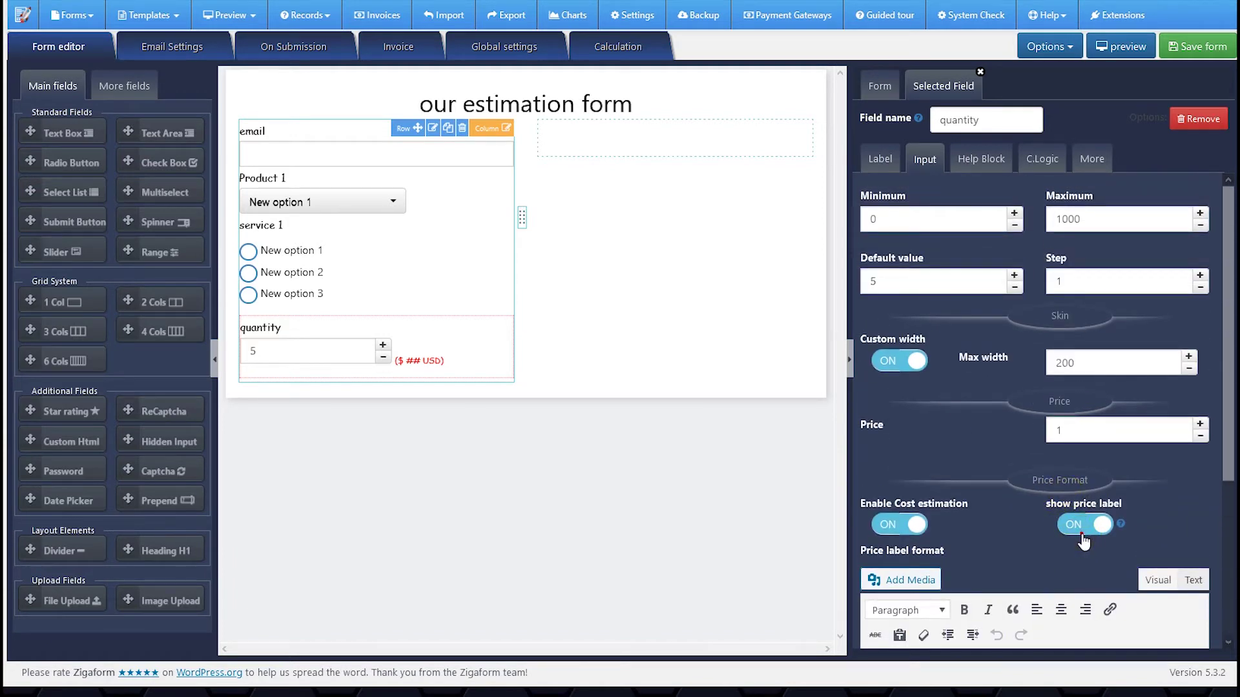
{"action": "left_click", "coordinate": [1083, 539]}
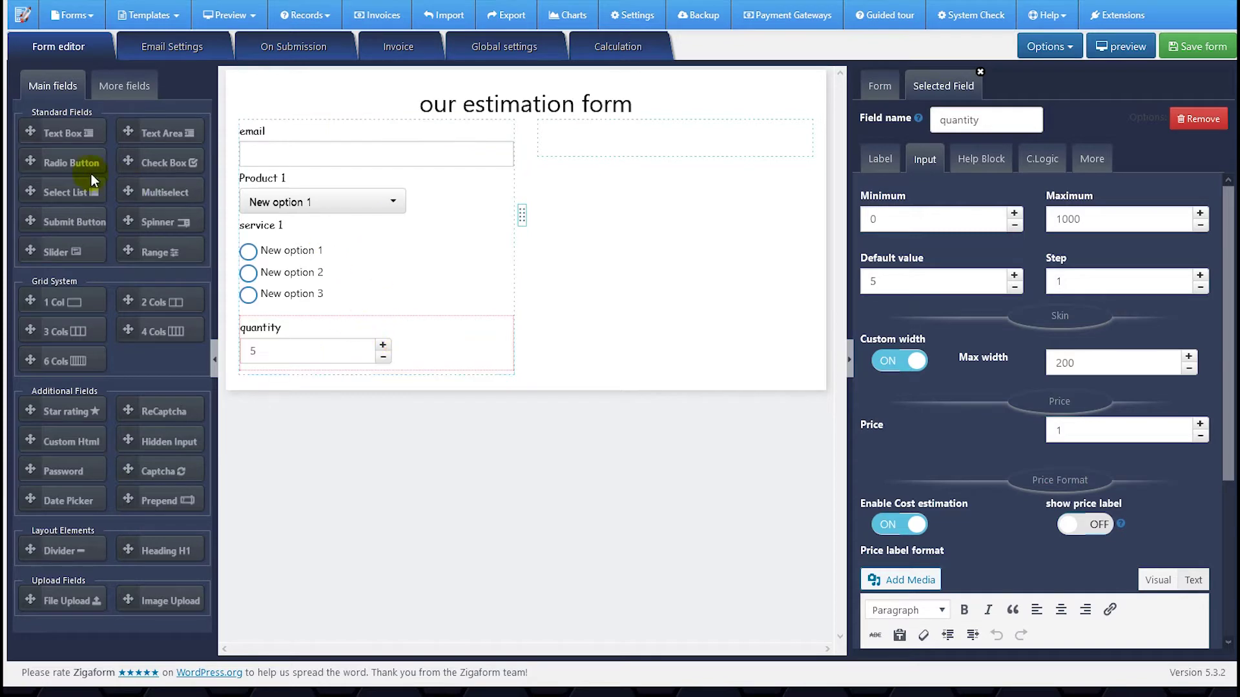
Add a submit button below the two-column row and set its text to "Submit form".
{"action": "left_click_drag", "start_coordinate": [29, 214], "coordinate": [514, 388]}
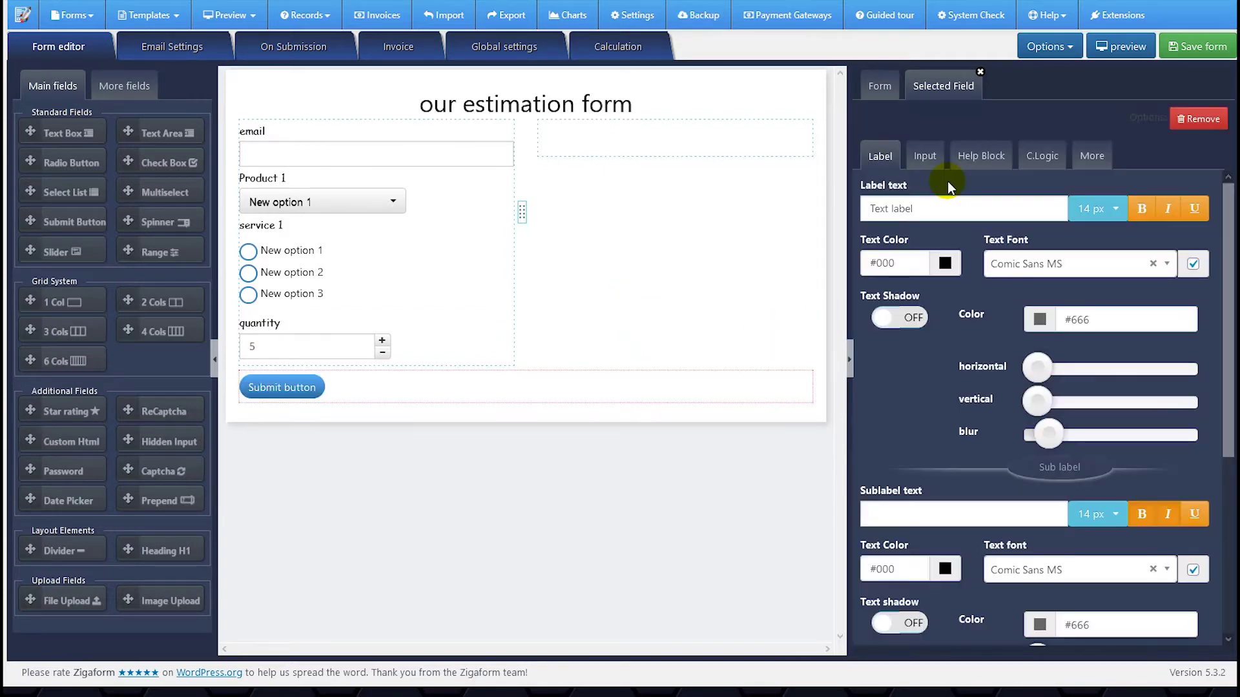
{"action": "left_click", "coordinate": [933, 154]}
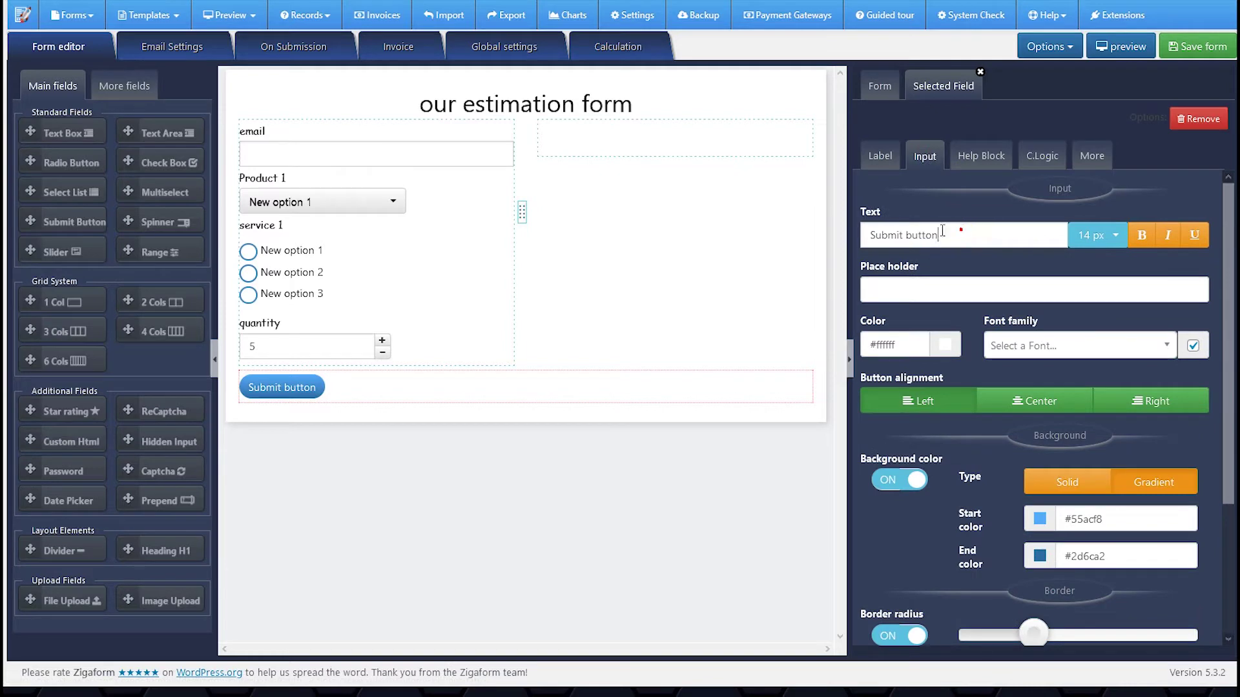
{"action": "double_click", "coordinate": [917, 234]}
{"action": "type", "text": "form"}
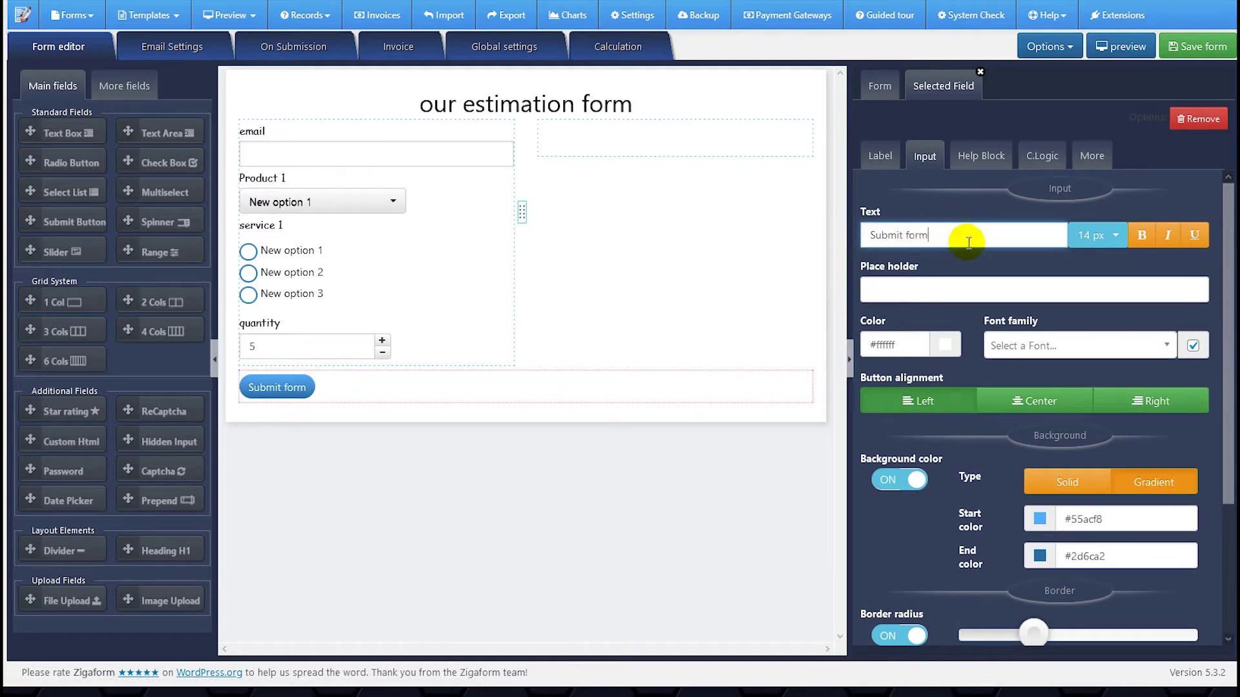
Set the submit button's text size to 18 px and center the button.
{"action": "left_click", "coordinate": [1098, 235]}
{"action": "scroll", "coordinate": [1111, 331], "scroll_direction": "down", "scroll_amount": 2}
{"action": "left_click", "coordinate": [1106, 330]}
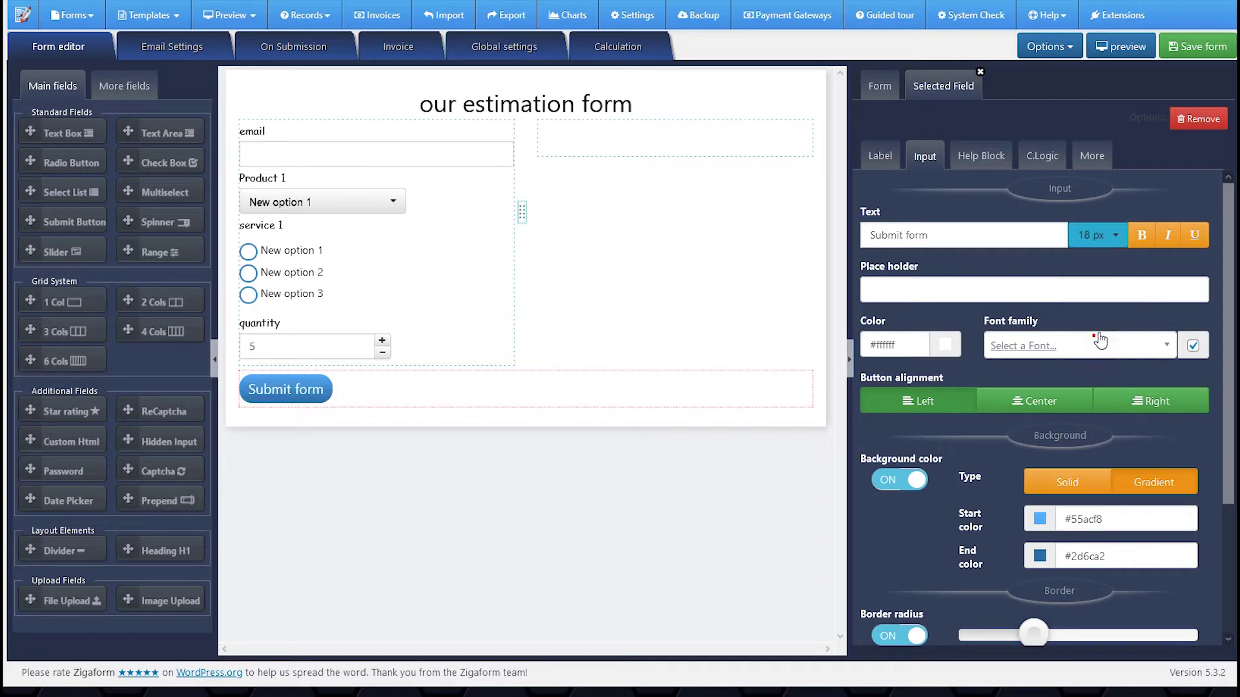
{"action": "left_click", "coordinate": [1052, 390]}
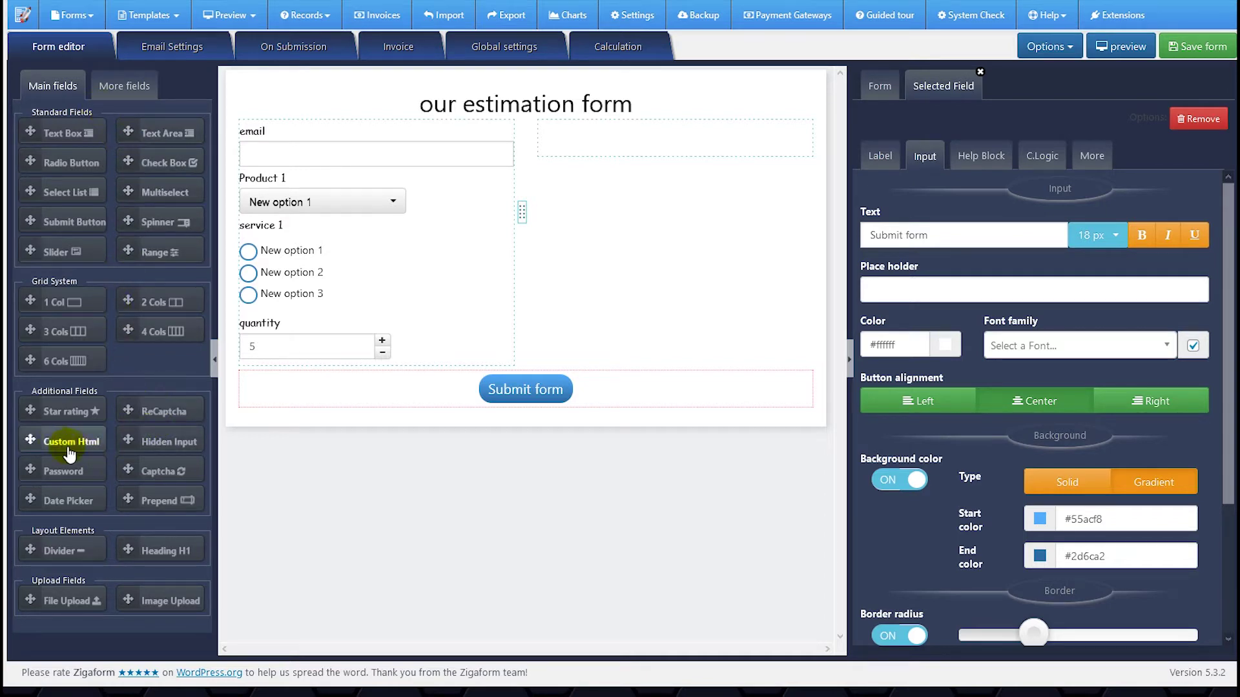
Add a custom HTML field to the form's empty second column and hide its label block.
{"action": "left_click_drag", "start_coordinate": [30, 439], "coordinate": [568, 154]}
{"action": "left_click_drag", "start_coordinate": [581, 170], "coordinate": [561, 288]}
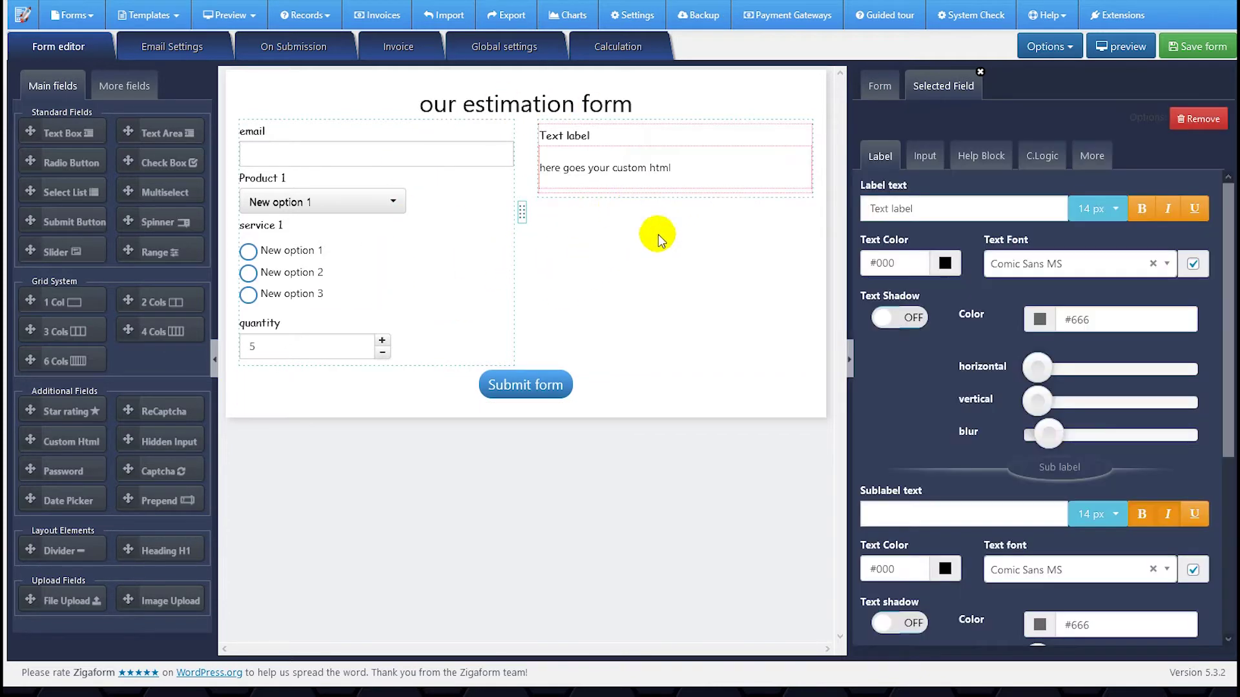
{"action": "scroll", "coordinate": [904, 536], "scroll_direction": "down", "scroll_amount": 4}
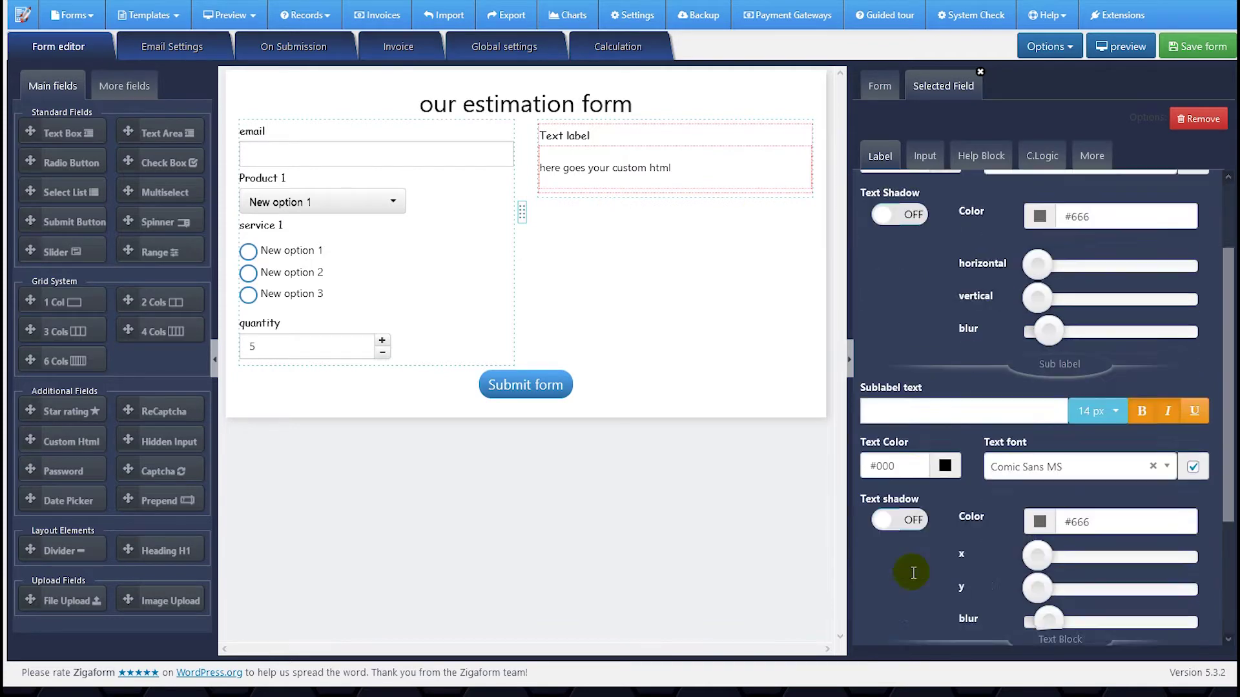
{"action": "left_click", "coordinate": [894, 560]}
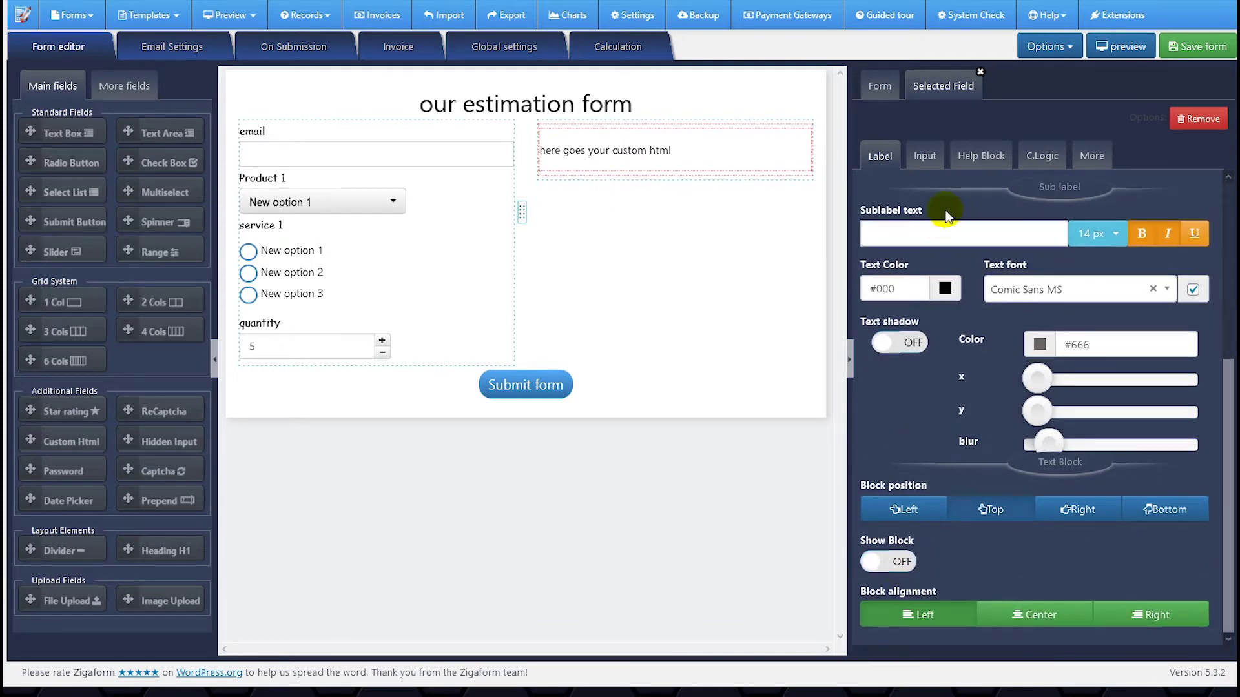
Replace the default markup of the custom HTML field with the text "here goes the summary:".
{"action": "left_click", "coordinate": [924, 157]}
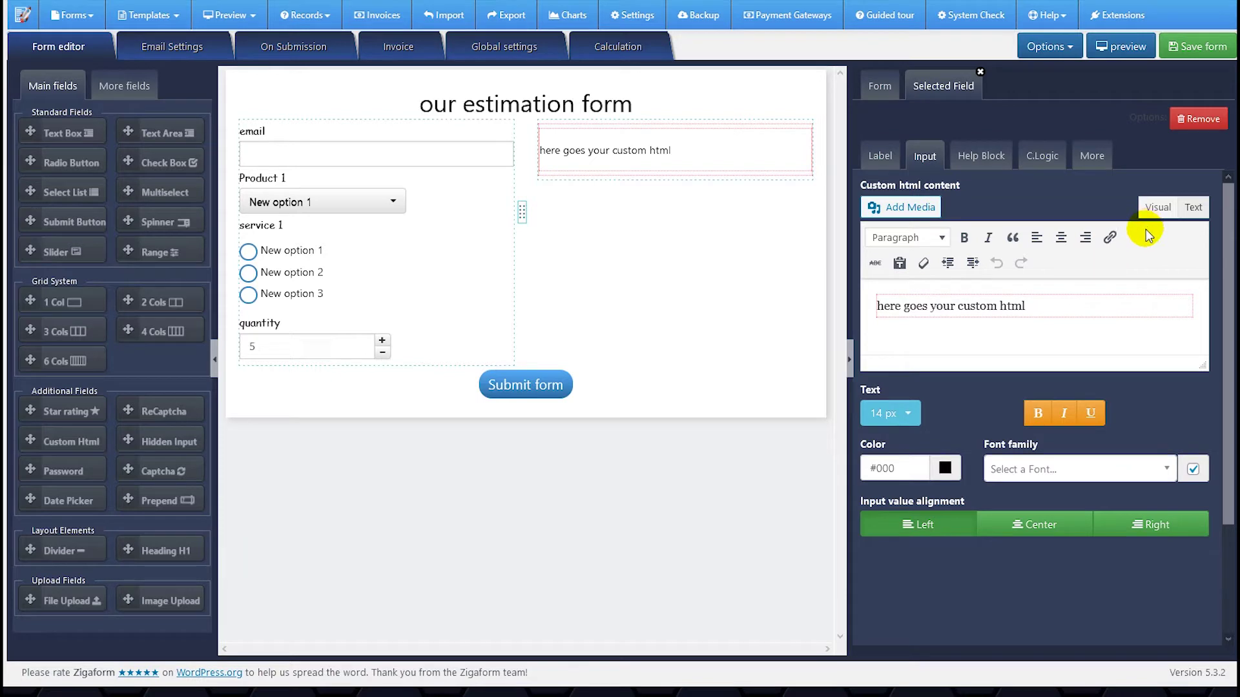
{"action": "left_click", "coordinate": [1192, 207]}
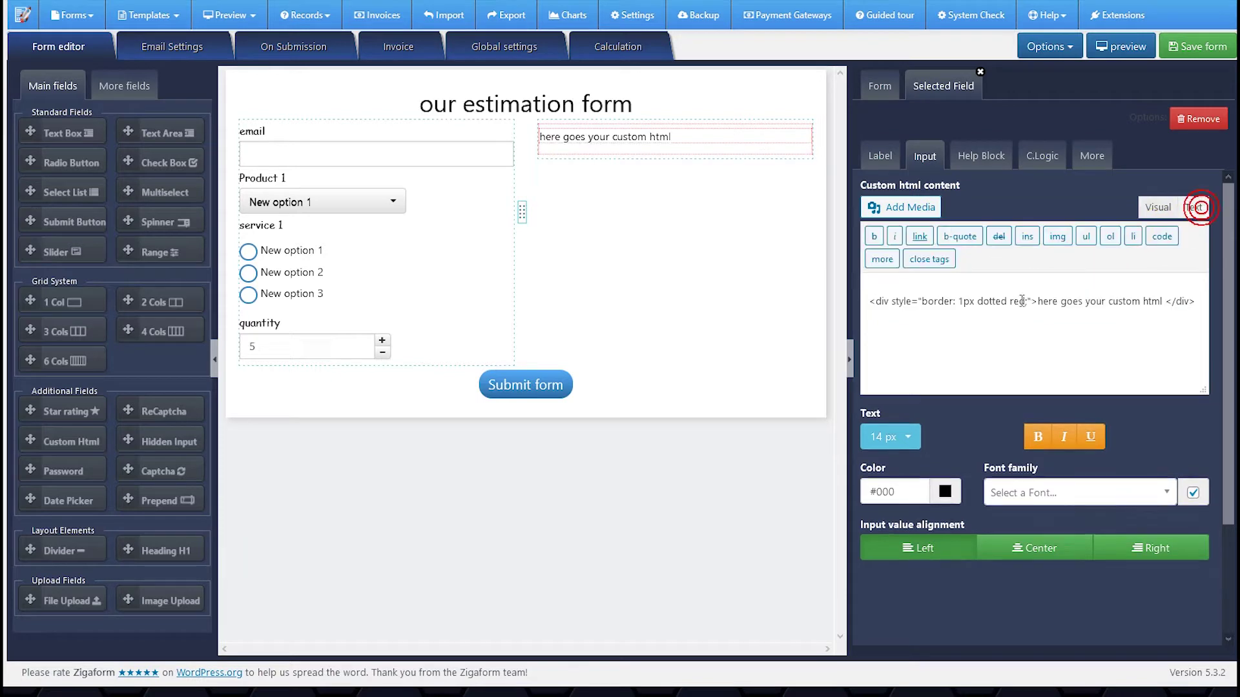
{"action": "triple_click", "coordinate": [1060, 306]}
{"action": "type", "text": "here goes"}
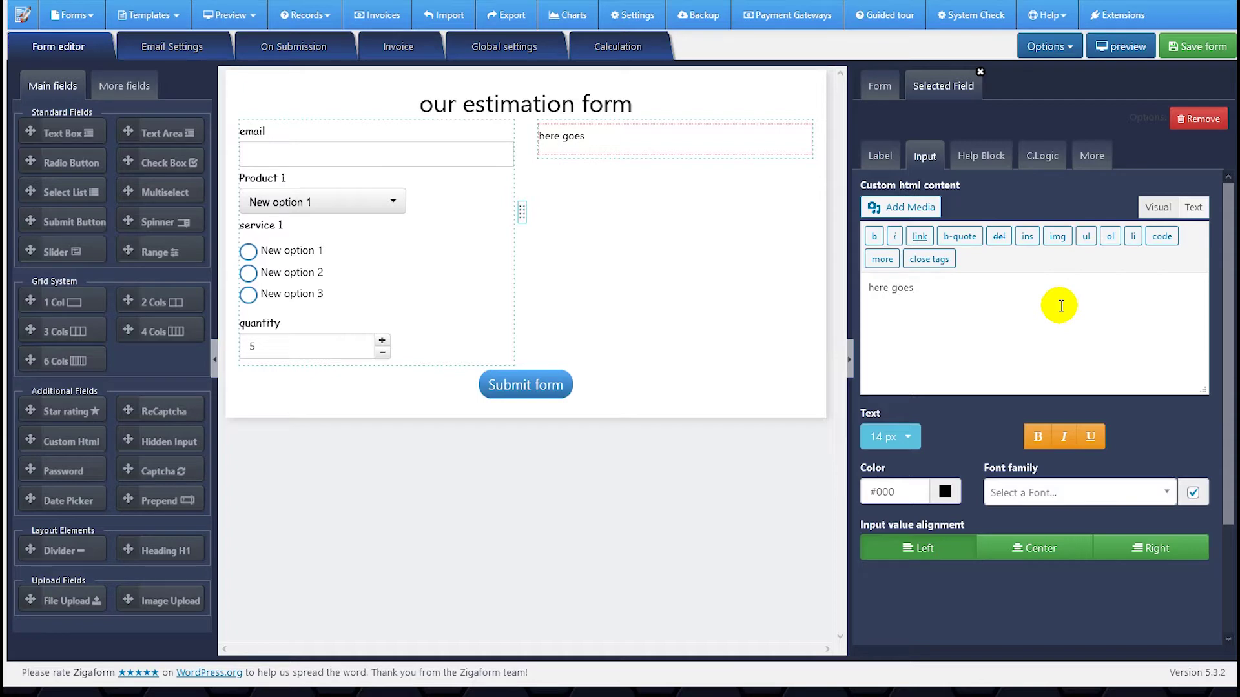
{"action": "type", "text": " the summary"}
{"action": "type", "text": "product 1:"}
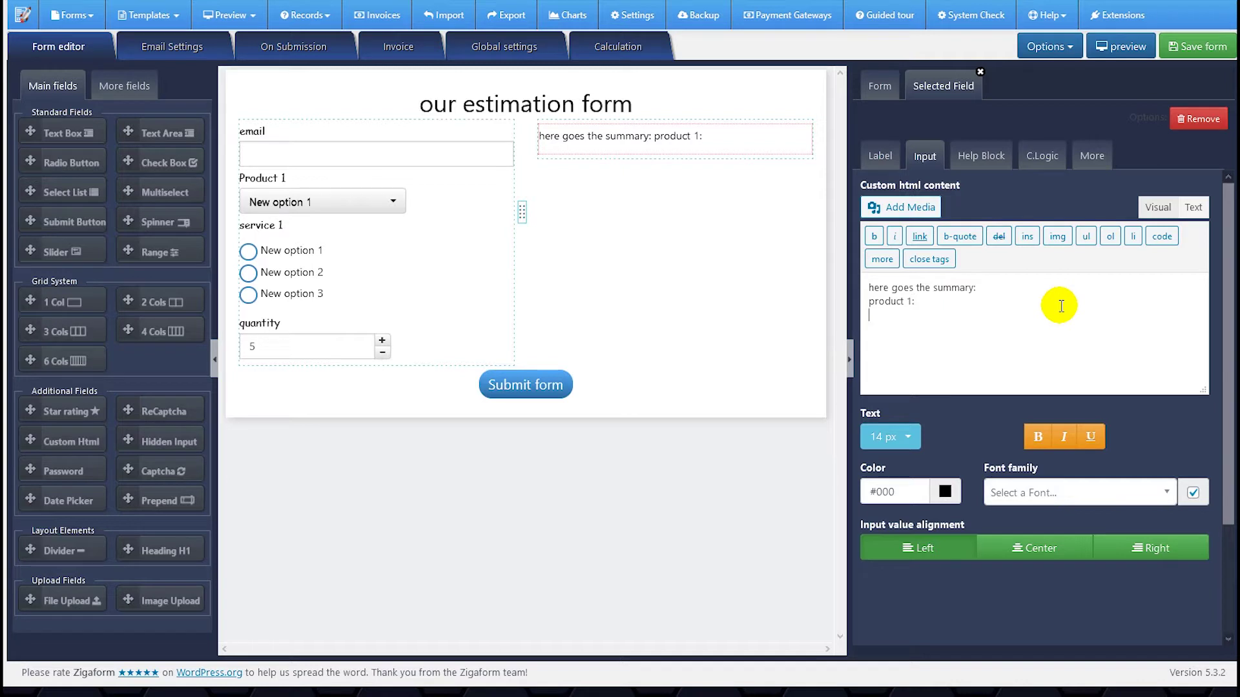
{"action": "left_click_drag", "start_coordinate": [994, 299], "coordinate": [845, 305]}
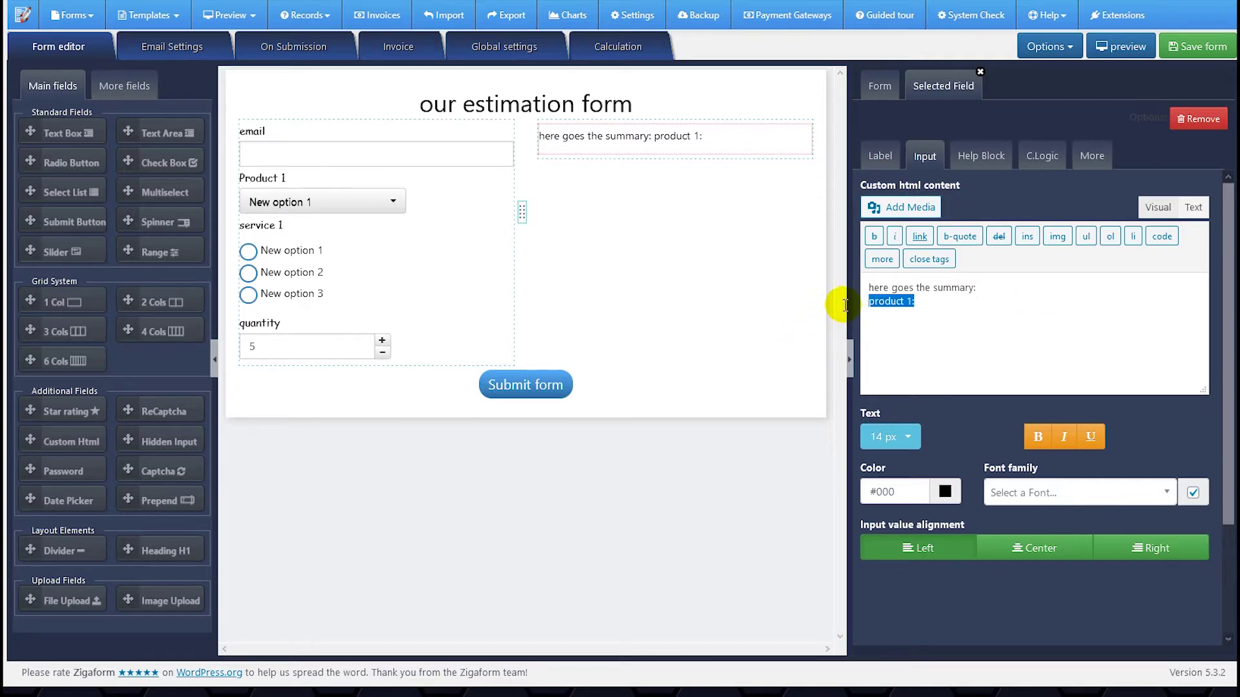
{"action": "key", "text": "BackSpace"}
Add the lines "product 1:" and "service 1:" below the summary heading in the visual view of the HTML content.
{"action": "left_click", "coordinate": [1157, 207]}
{"action": "left_click", "coordinate": [1012, 299]}
{"action": "left_click", "coordinate": [1033, 310]}
{"action": "type", "text": "pr"}
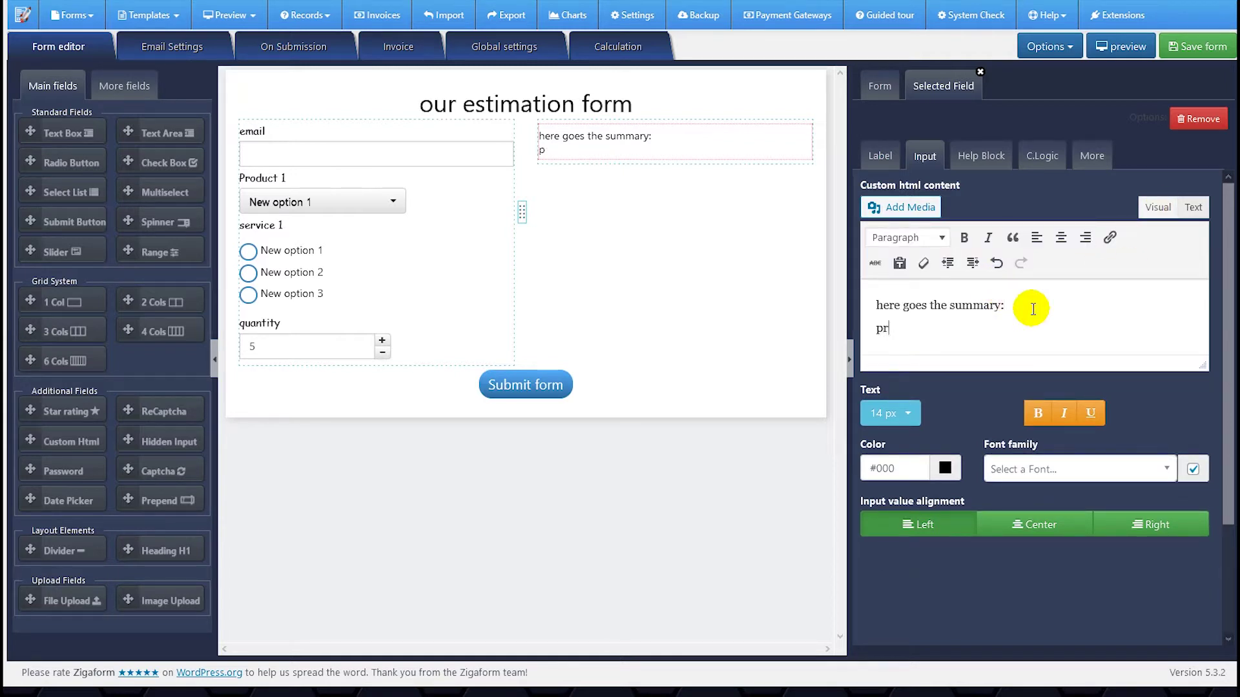
{"action": "type", "text": "oduct 1:"}
{"action": "key", "text": "Return"}
{"action": "type", "text": "service 1:"}
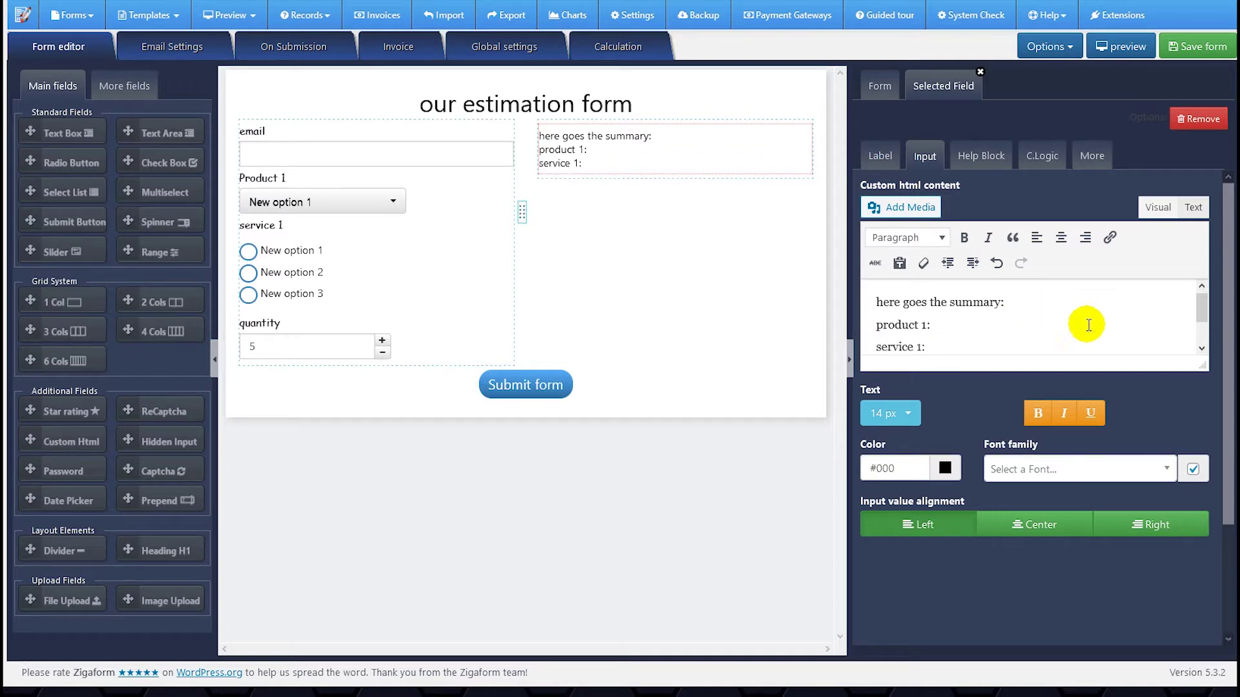
Enlarge the content editor and add a "quantity:" line, a blank line and a "Total:" line to the summary.
{"action": "left_click_drag", "start_coordinate": [1202, 365], "coordinate": [1215, 519]}
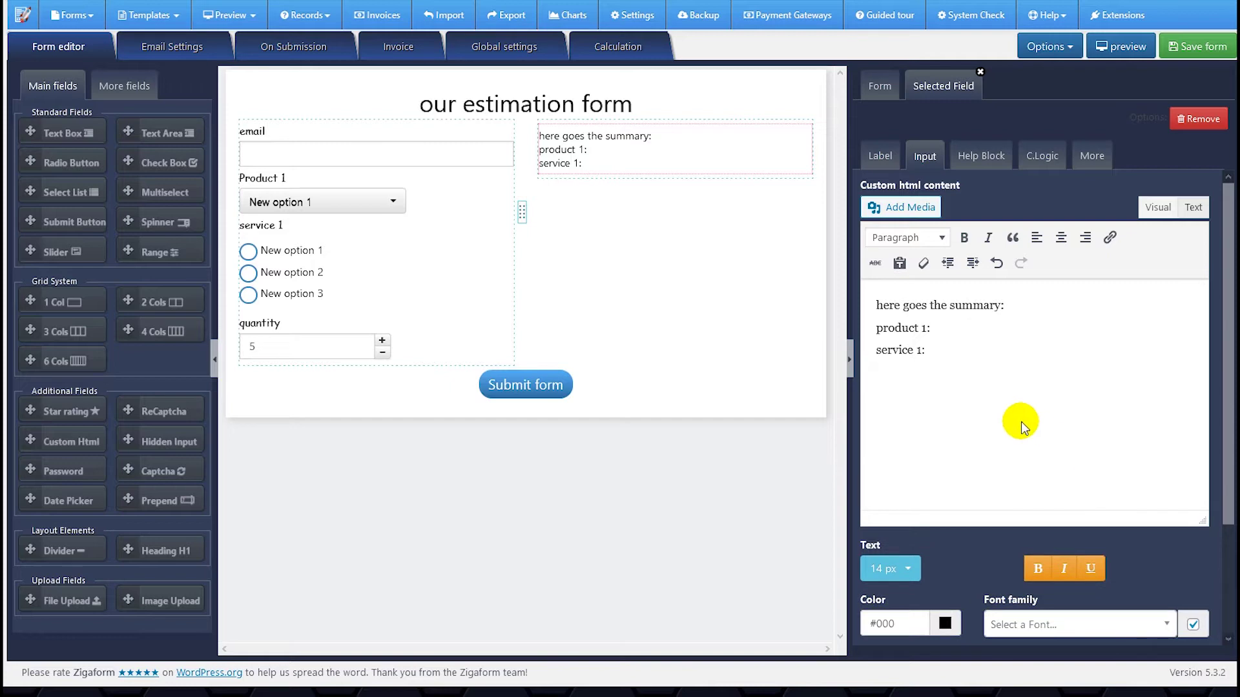
{"action": "type", "text": "quantity"}
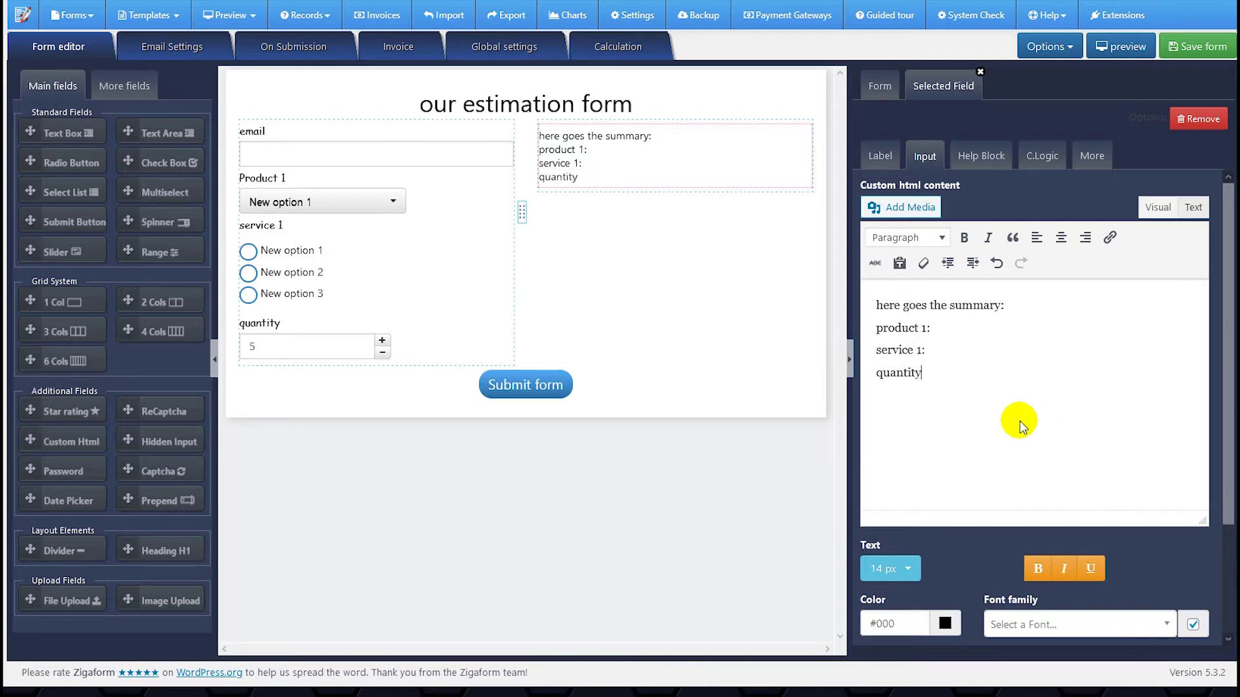
{"action": "type", "text": ":"}
{"action": "key", "text": "Return"}
{"action": "key", "text": "Return"}
{"action": "type", "text": "Total"}
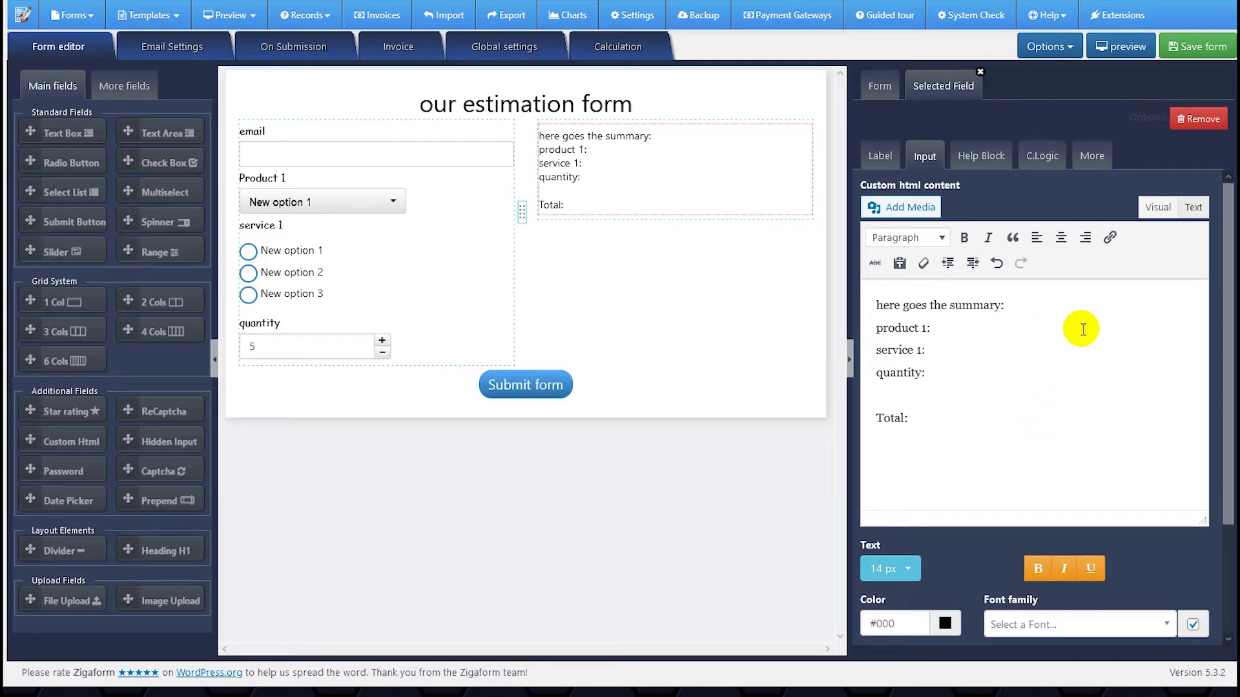
Wrap the summary's HTML source in an opening and closing div tag.
{"action": "left_click", "coordinate": [1192, 207]}
{"action": "left_click", "coordinate": [981, 293]}
{"action": "type", "text": "<>"}
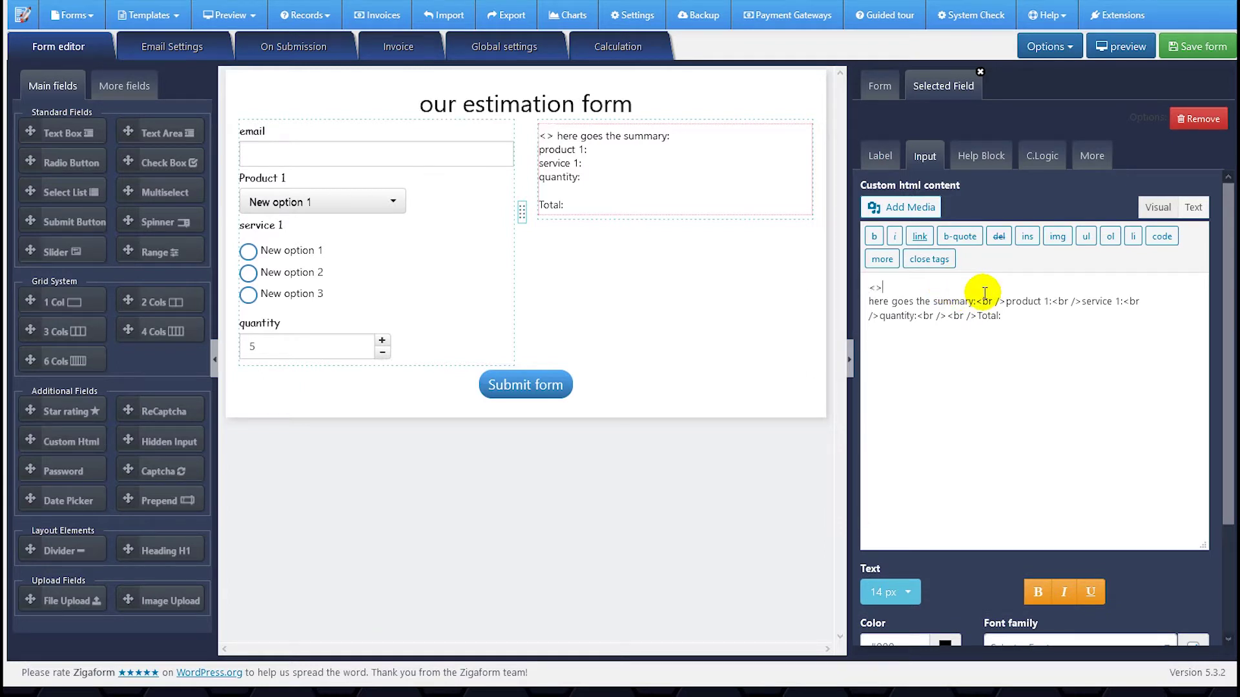
{"action": "type", "text": "div"}
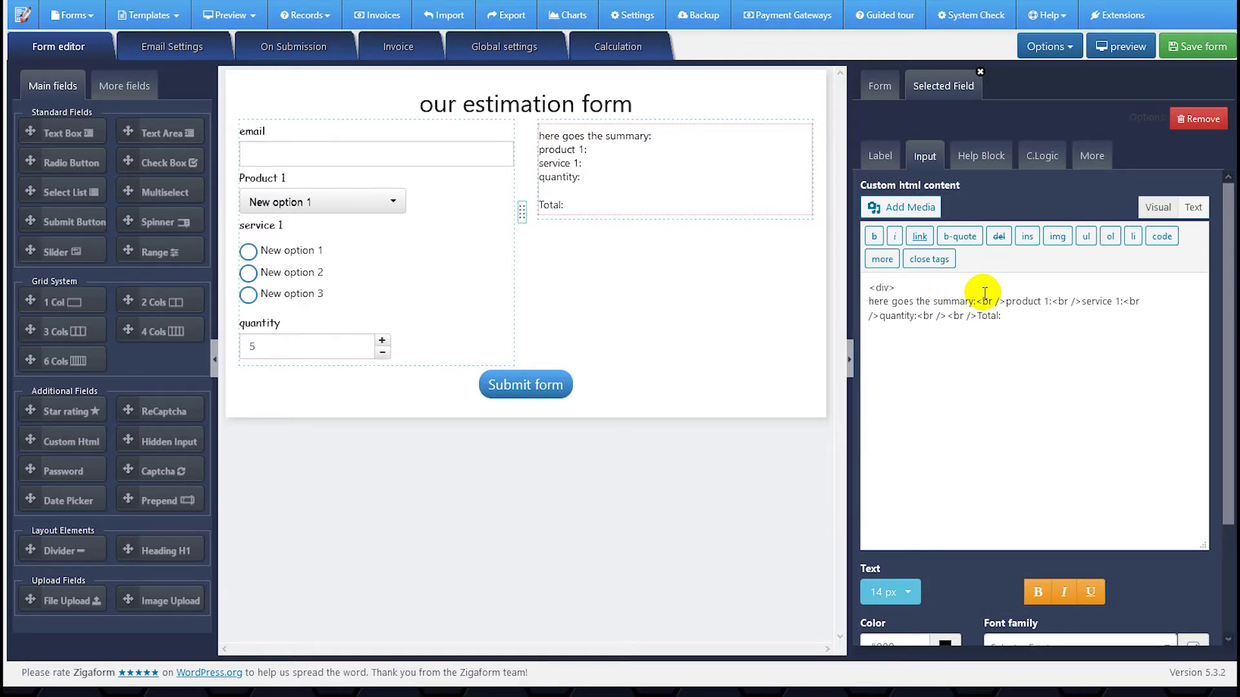
{"action": "type", "text": "<>"}
{"action": "type", "text": "/di"}
Give the summary div the inline style "background:yellow;" and return to the visual view.
{"action": "type", "text": " style"}
{"action": "type", "text": "="}
{"action": "type", "text": "\"\""}
{"action": "key", "text": "Left"}
{"action": "type", "text": "background:yellow"}
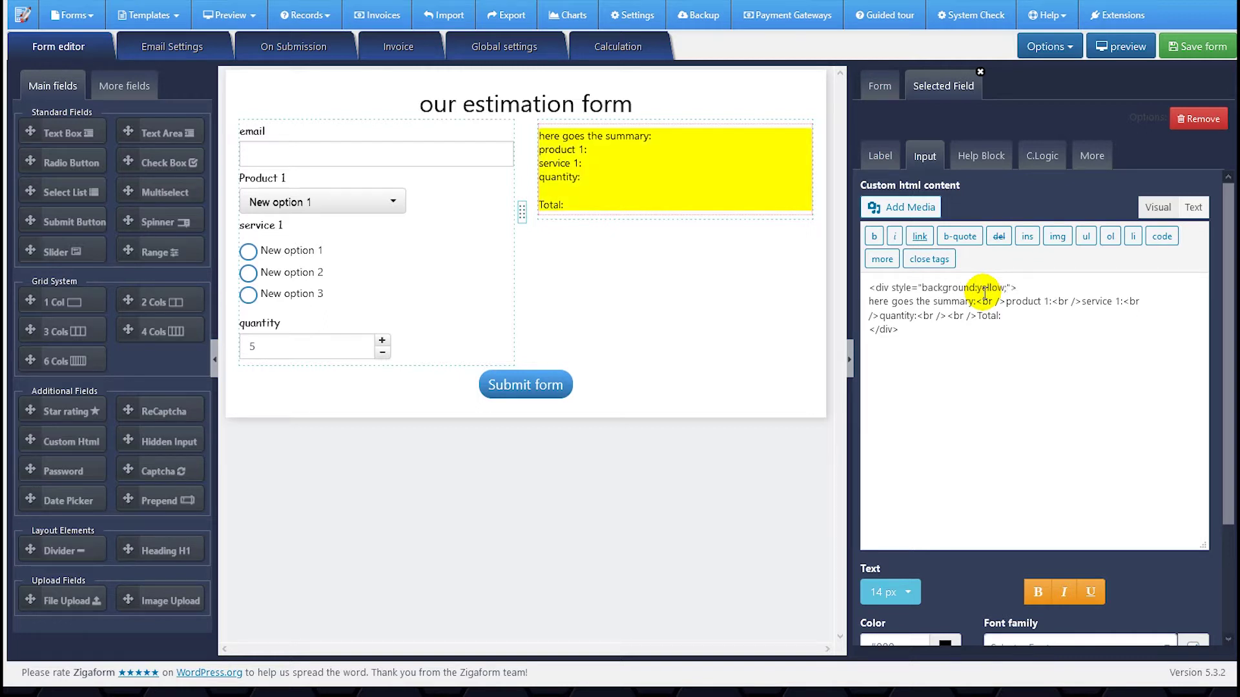
{"action": "left_click", "coordinate": [1156, 207]}
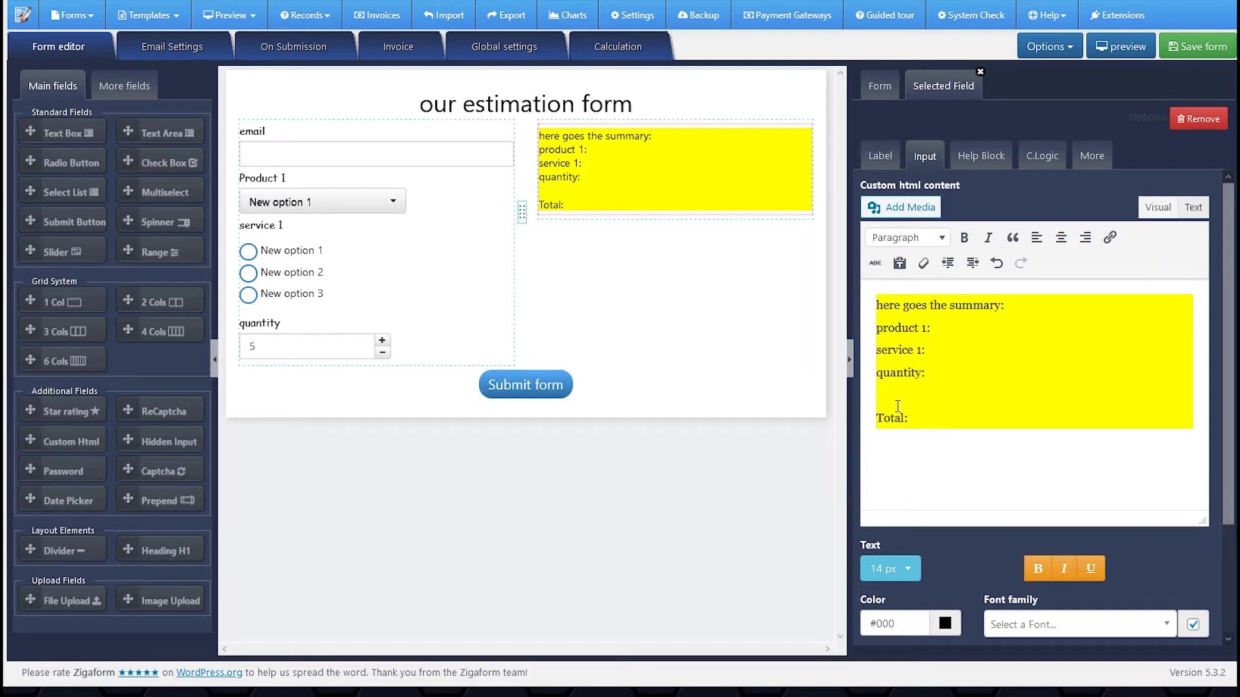
Add "padding:10px;" to the summary div's inline style in the HTML source and return to the visual view.
{"action": "left_click", "coordinate": [1192, 207]}
{"action": "left_click", "coordinate": [1009, 301]}
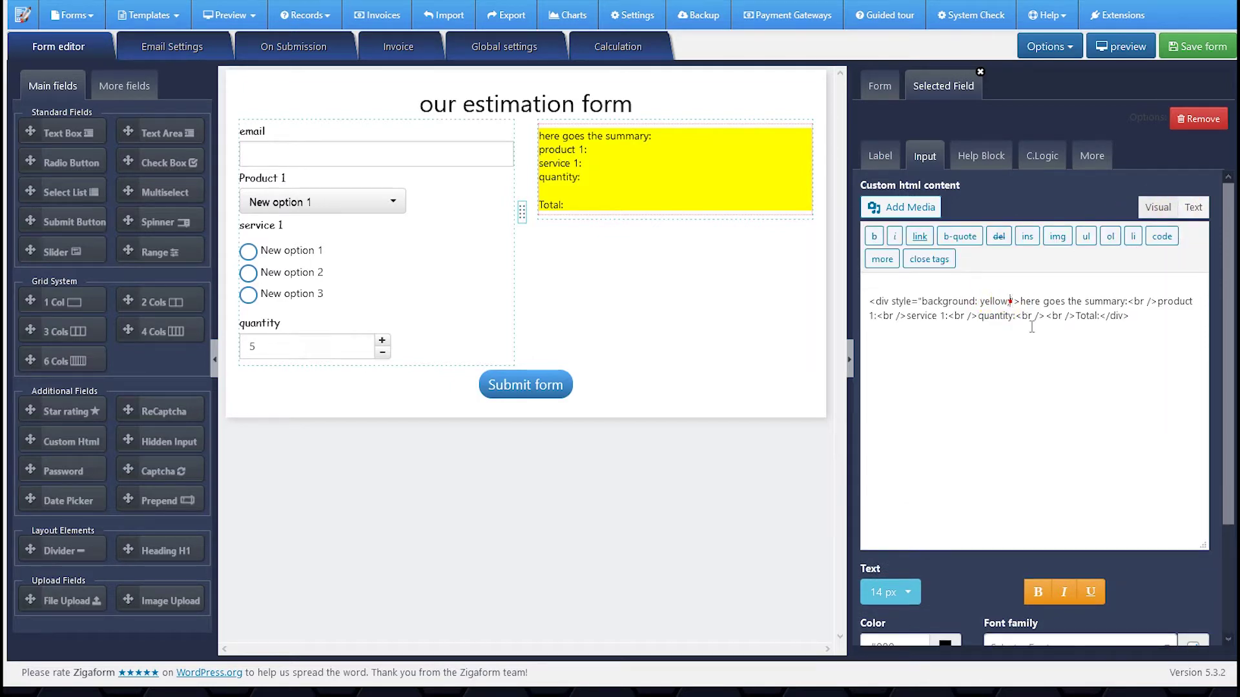
{"action": "type", "text": ";padding:"}
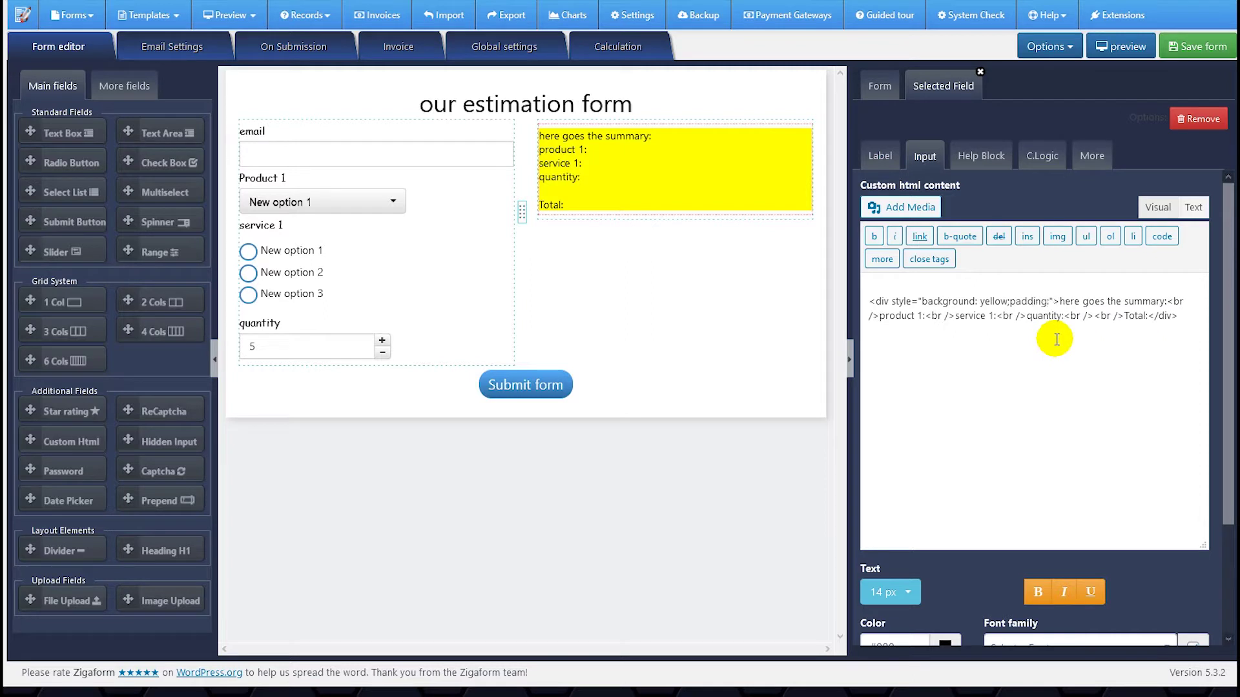
{"action": "type", "text": "10px;"}
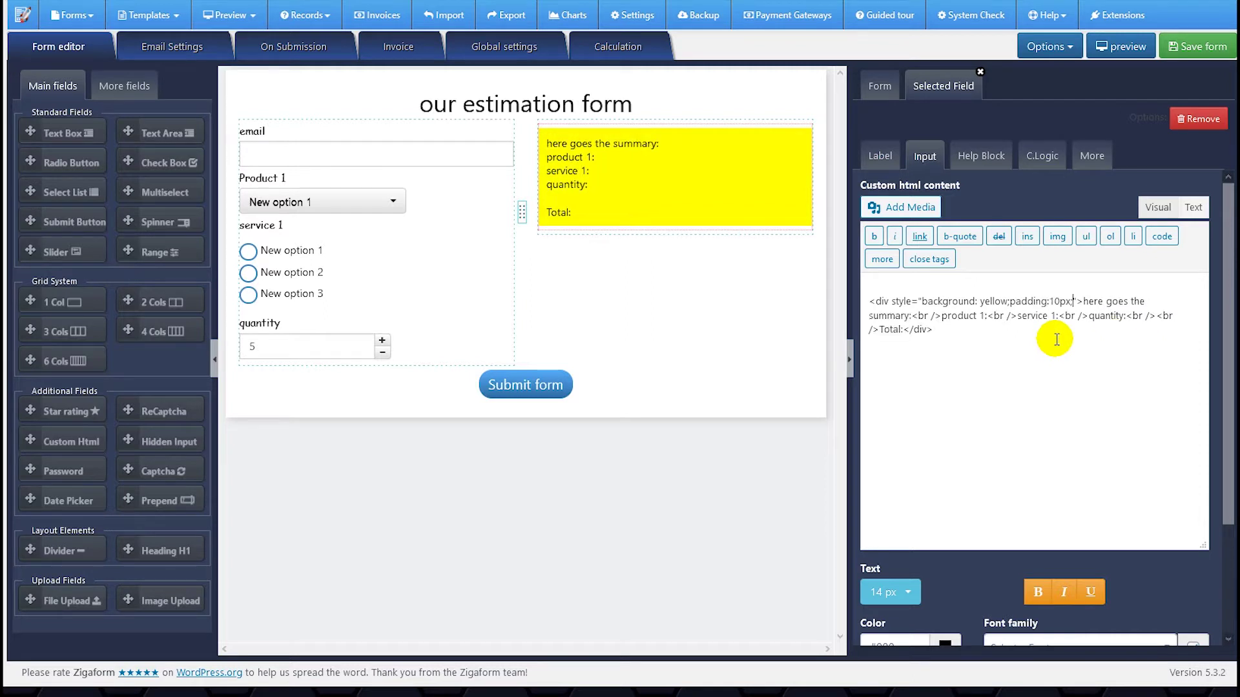
{"action": "left_click", "coordinate": [1152, 210]}
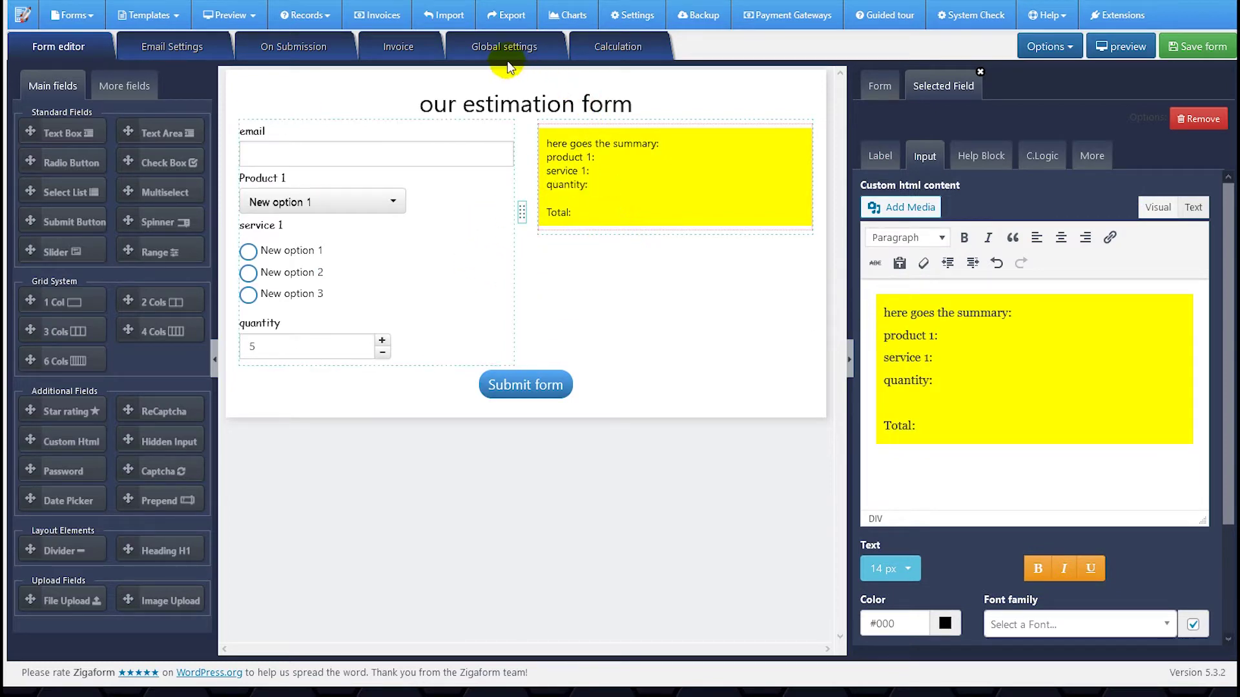
Enable math calculation for the form and add three optional variables.
{"action": "left_click", "coordinate": [625, 48]}
{"action": "left_click", "coordinate": [266, 90]}
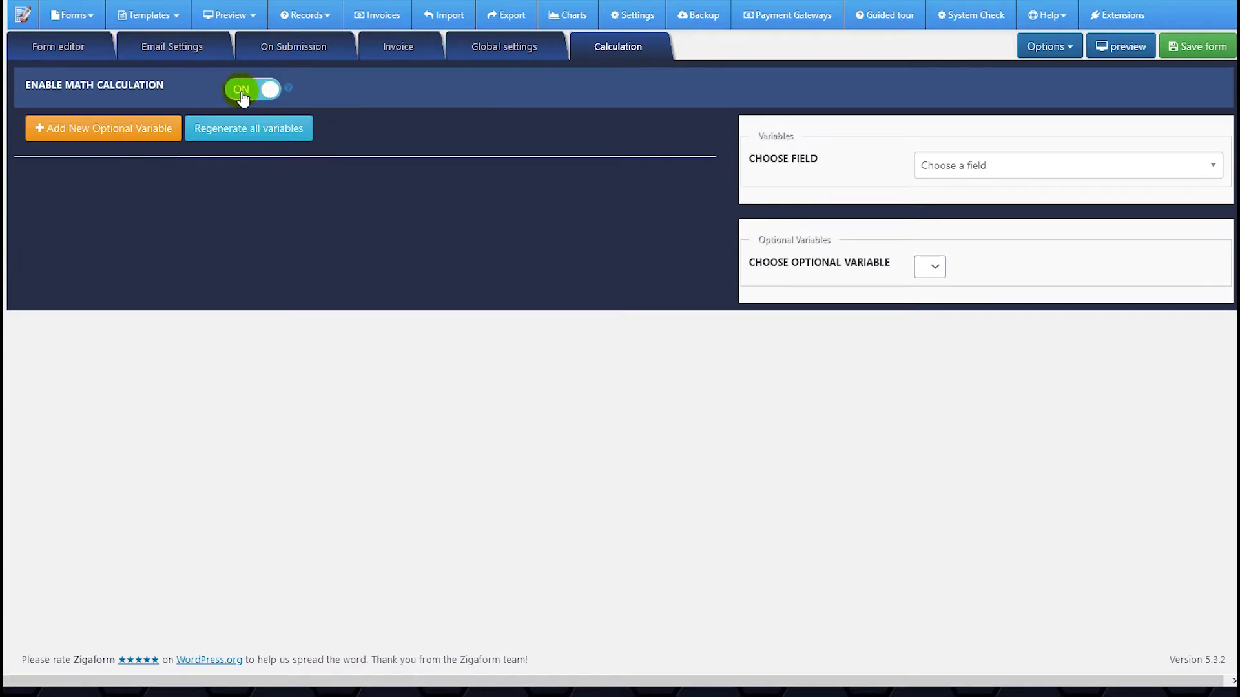
{"action": "left_click", "coordinate": [110, 130]}
{"action": "left_click", "coordinate": [110, 129]}
{"action": "left_click", "coordinate": [110, 129]}
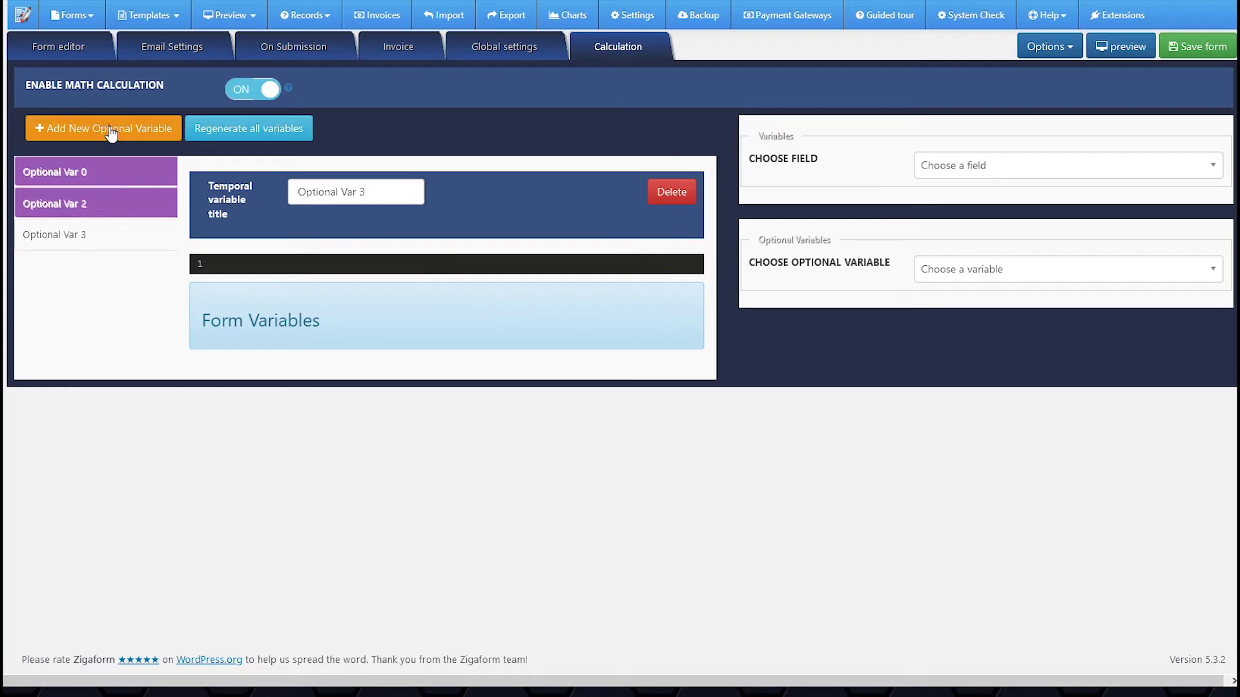
Add another optional variable and rename Optional Var 0 to "main total".
{"action": "left_click", "coordinate": [110, 129]}
{"action": "left_click", "coordinate": [133, 203]}
{"action": "left_click", "coordinate": [162, 203]}
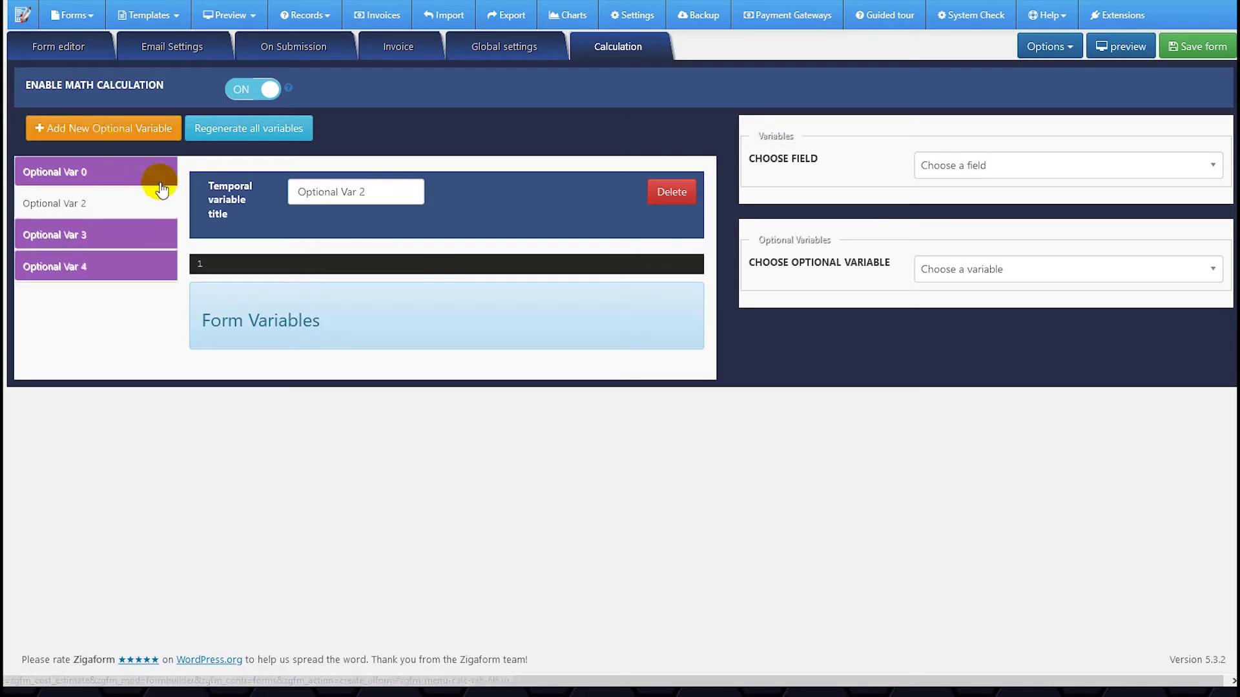
{"action": "left_click", "coordinate": [133, 172]}
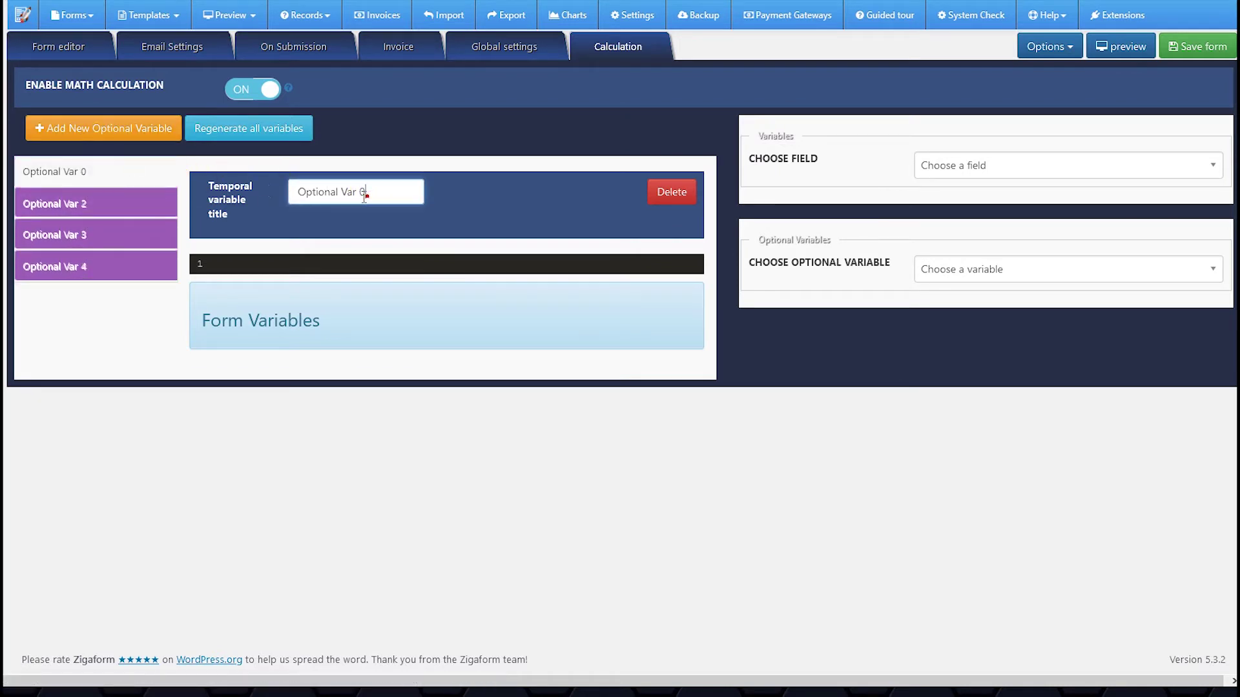
{"action": "left_click_drag", "start_coordinate": [368, 192], "coordinate": [303, 196]}
{"action": "type", "text": "main total"}
Rename Optional Var 2 to "product 1" and Optional Var 3 to "service 1".
{"action": "left_click", "coordinate": [93, 205]}
{"action": "triple_click", "coordinate": [359, 191]}
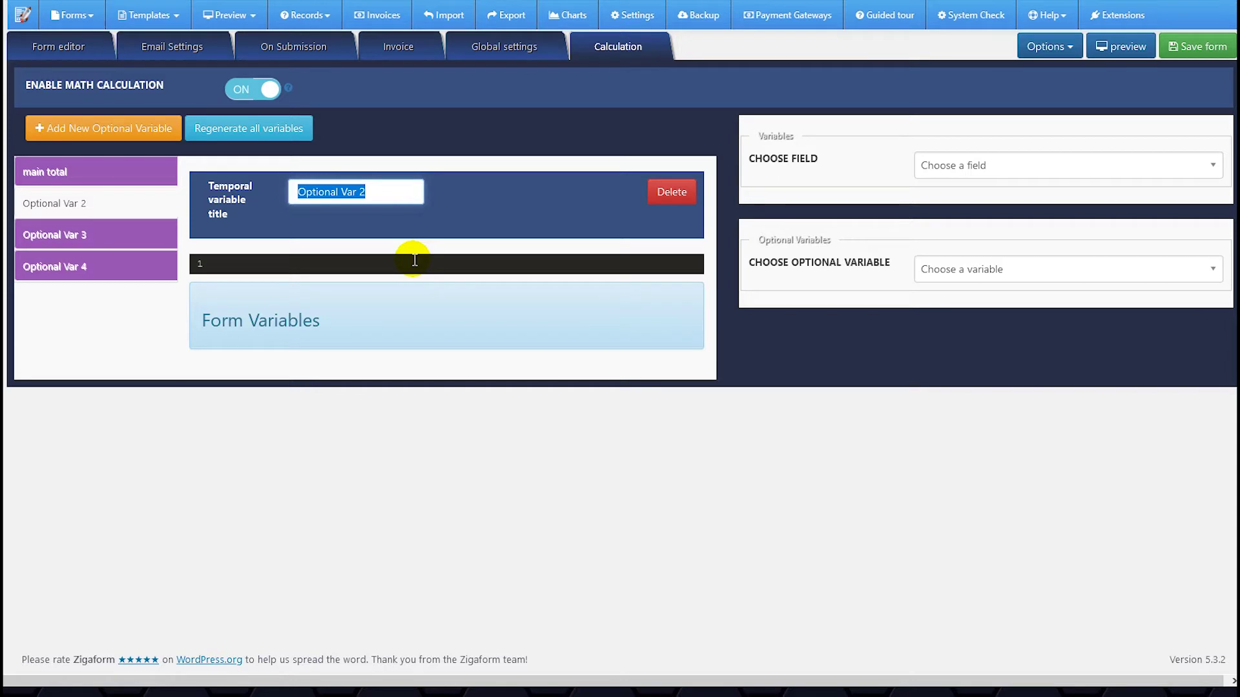
{"action": "type", "text": "product 1"}
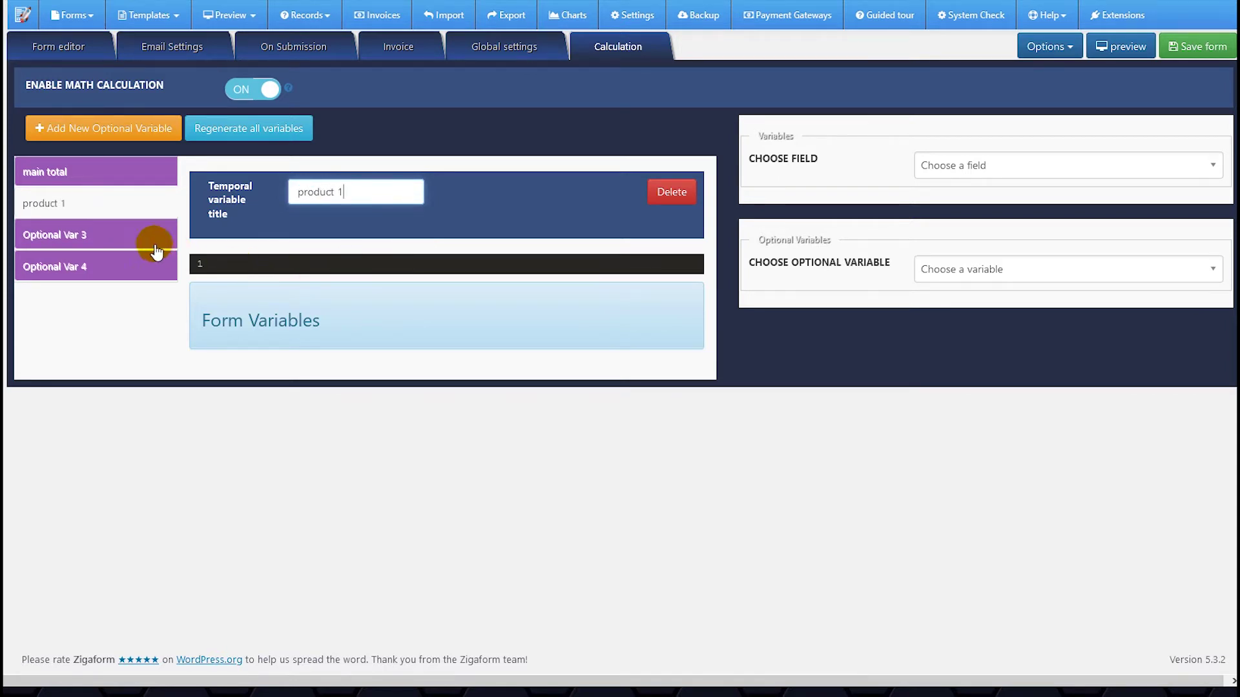
{"action": "left_click", "coordinate": [136, 236]}
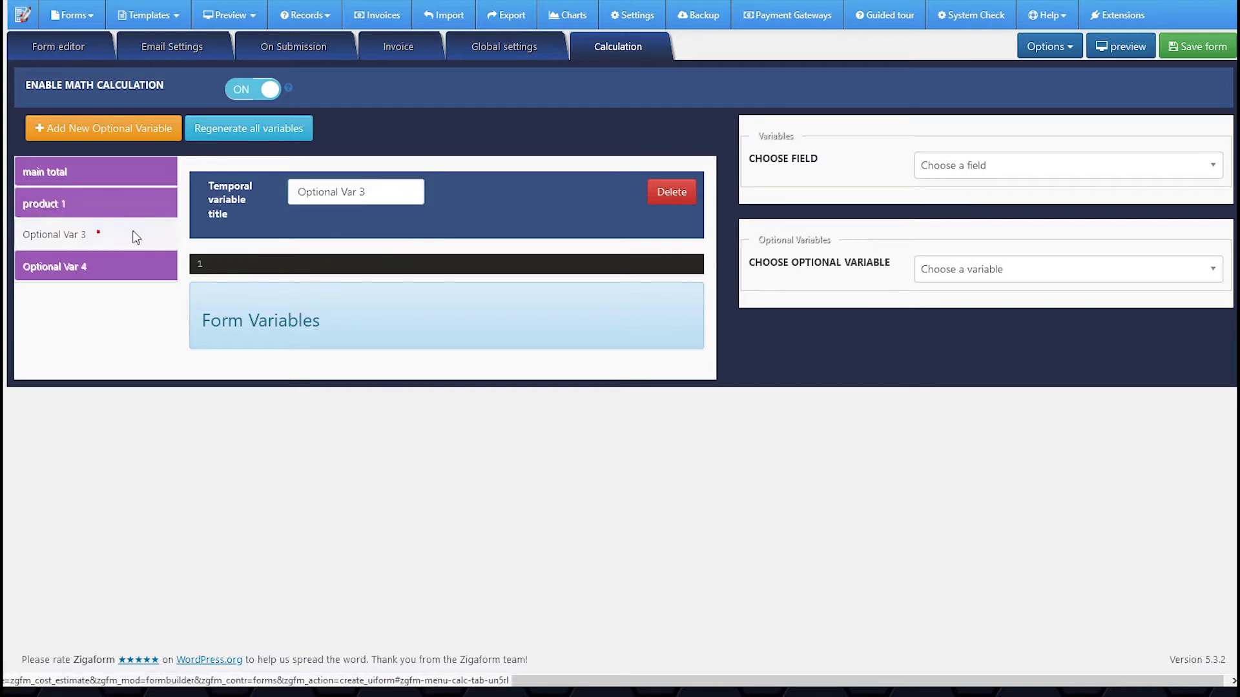
{"action": "triple_click", "coordinate": [359, 191]}
{"action": "type", "text": "service 1"}
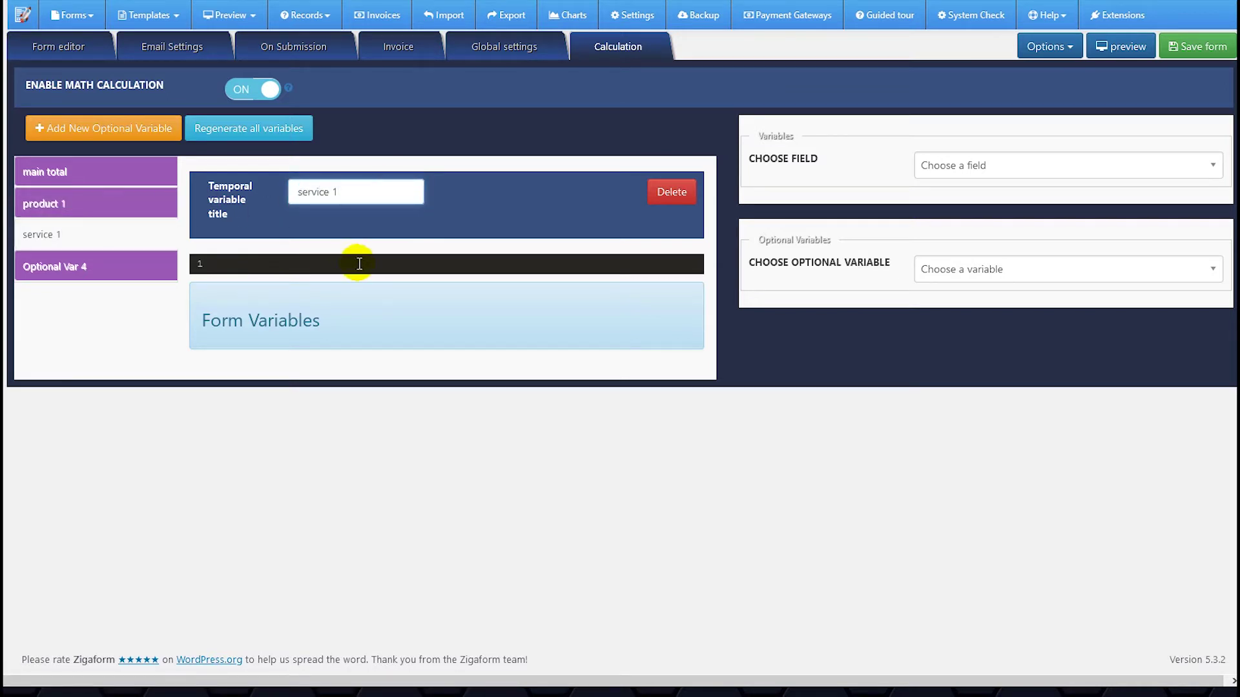
Rename Optional Var 4 to "quantity".
{"action": "left_click", "coordinate": [58, 267]}
{"action": "left_click_drag", "start_coordinate": [379, 190], "coordinate": [273, 197]}
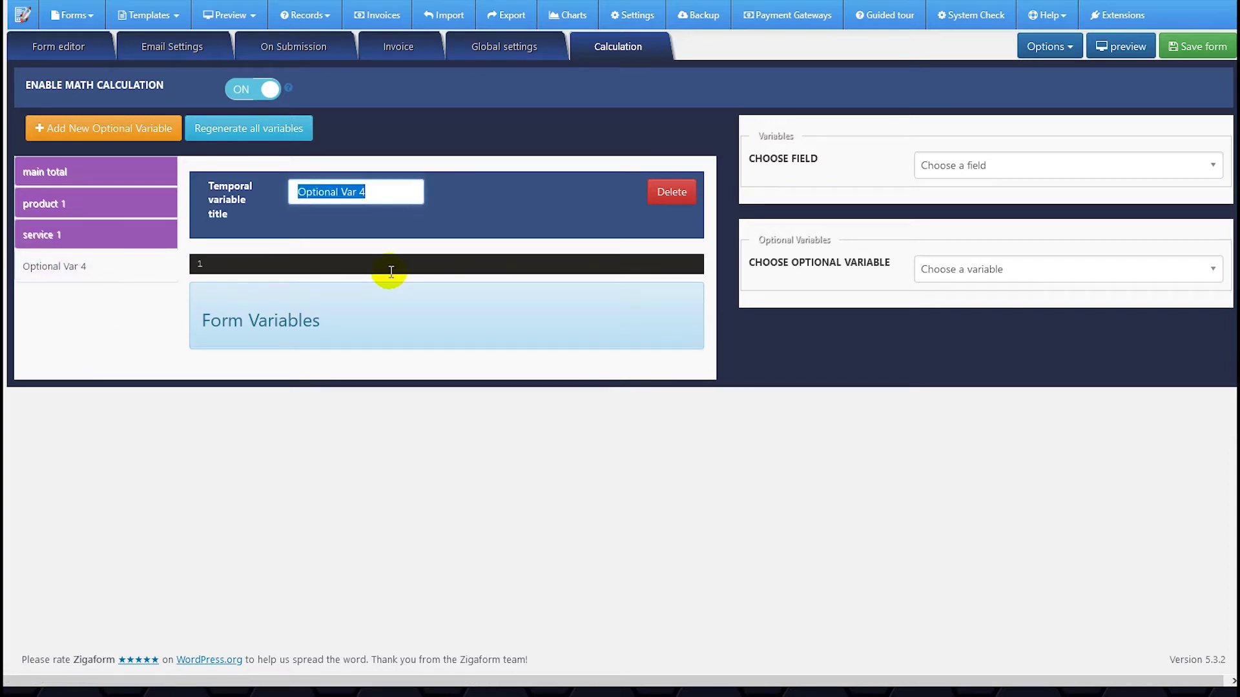
{"action": "type", "text": "quantity"}
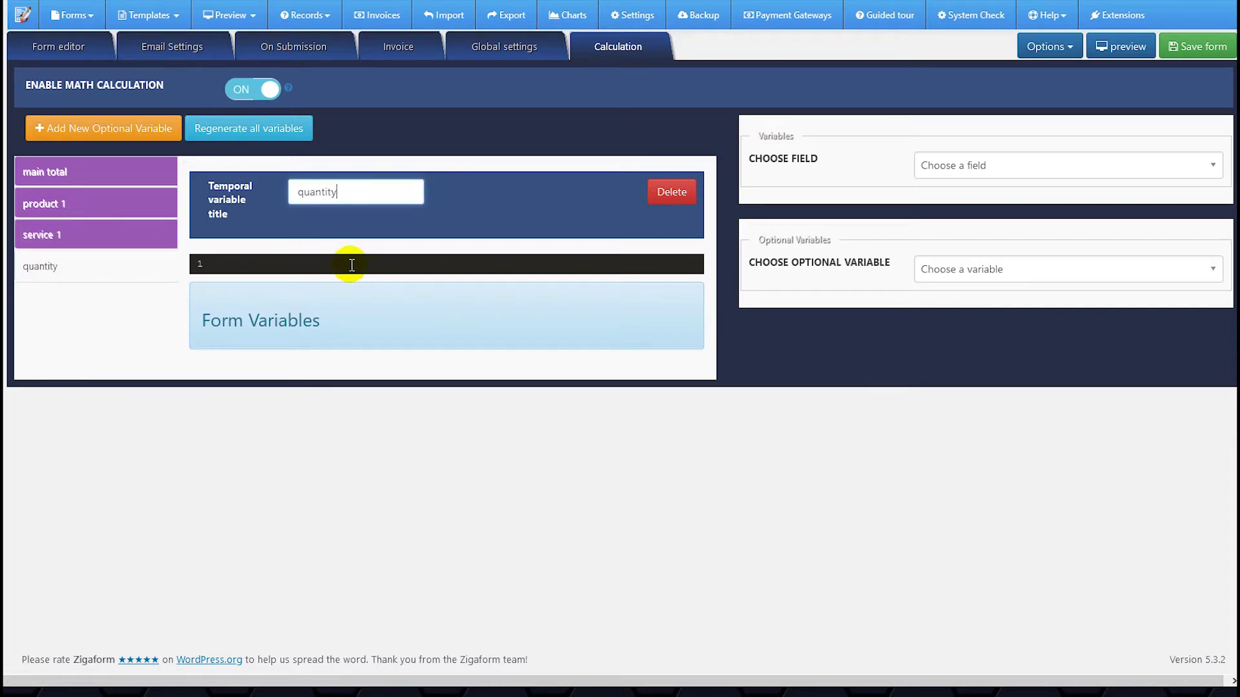
Begin the code of the product 1 variable with "var tmp_".
{"action": "left_click", "coordinate": [125, 202]}
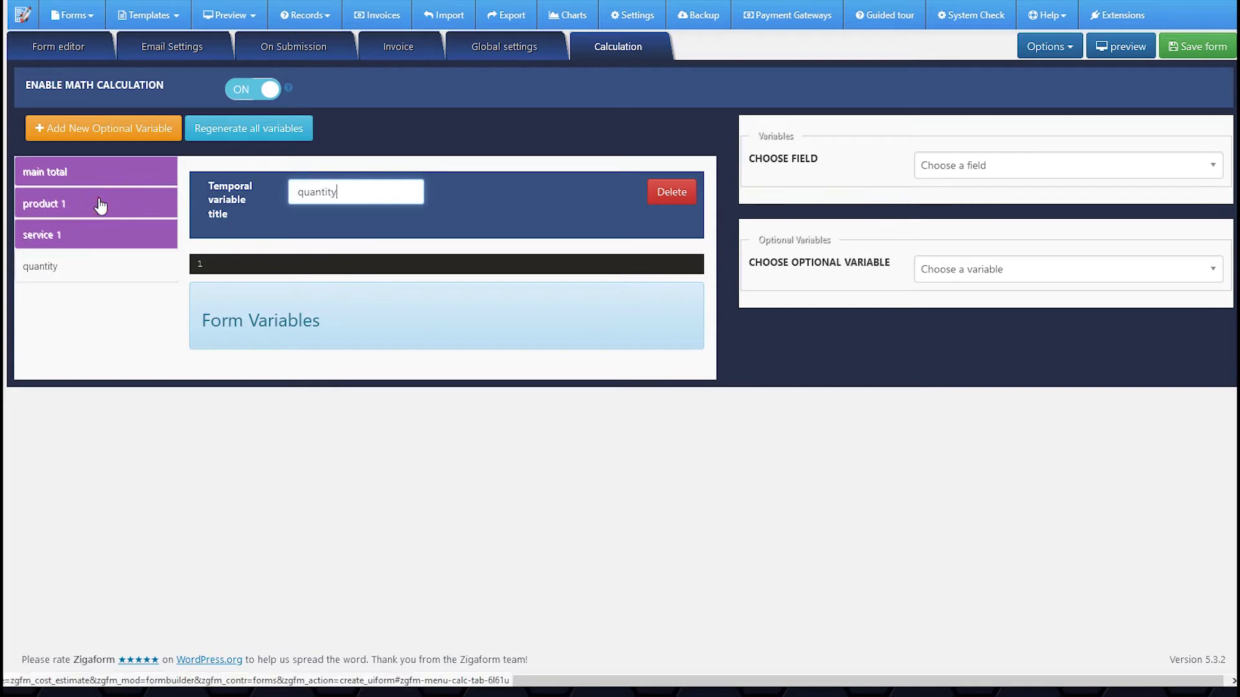
{"action": "left_click", "coordinate": [289, 265]}
{"action": "type", "text": "var tmp_"}
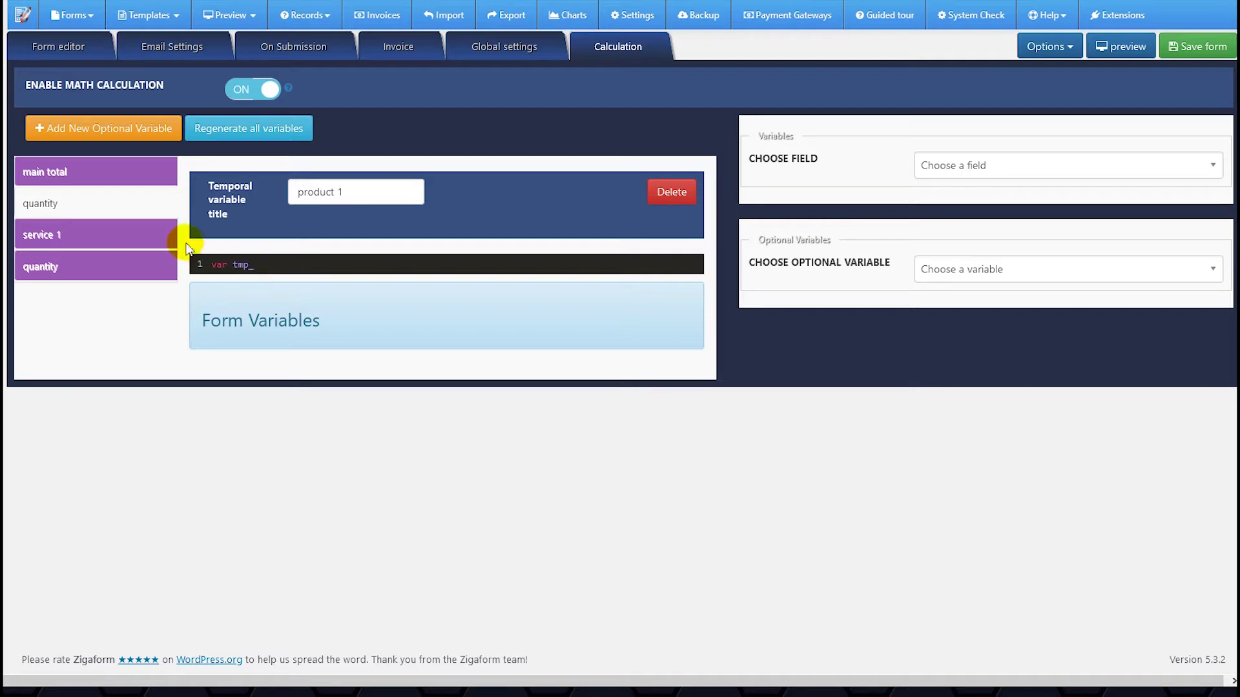
Check the service 1 title, and refresh the product 1 title so its list entry reads "product 1" again.
{"action": "left_click", "coordinate": [96, 244]}
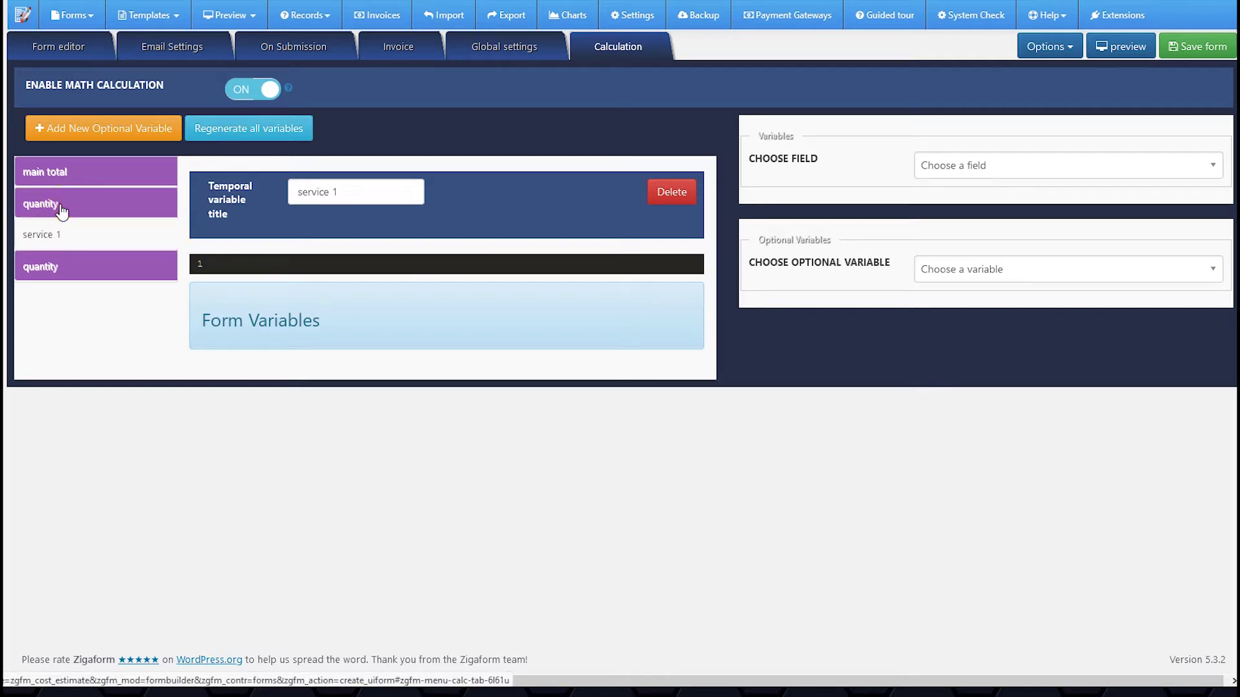
{"action": "left_click", "coordinate": [362, 191]}
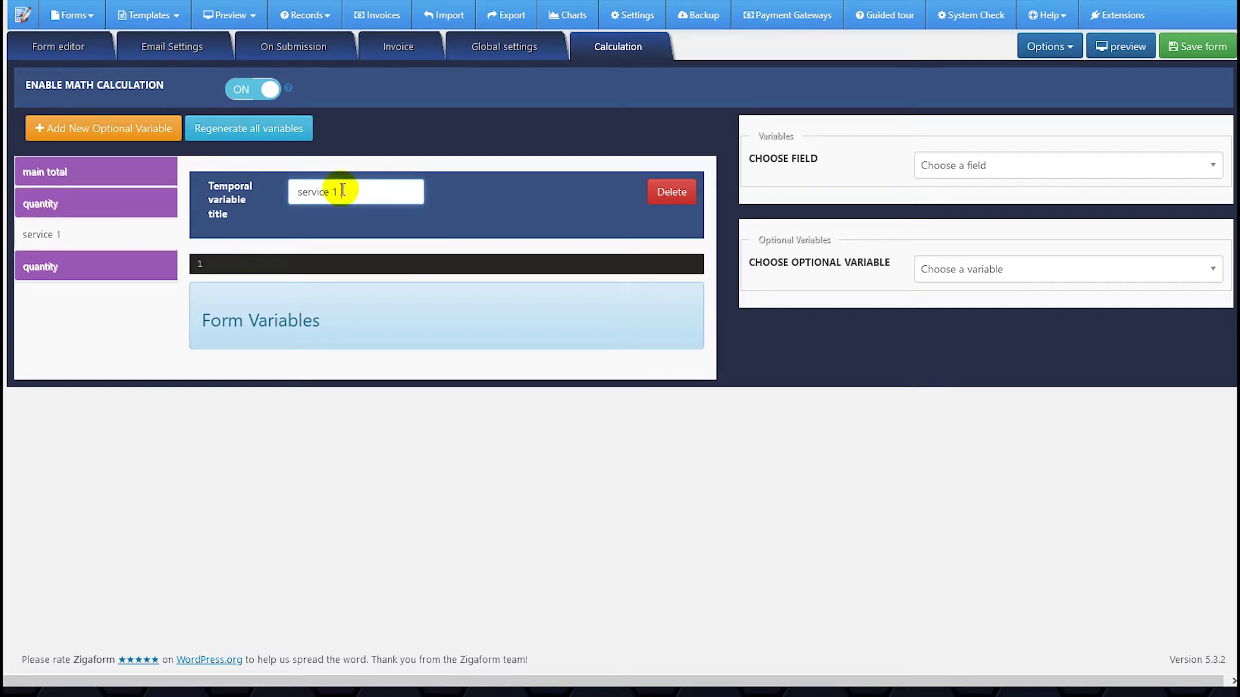
{"action": "left_click", "coordinate": [75, 206]}
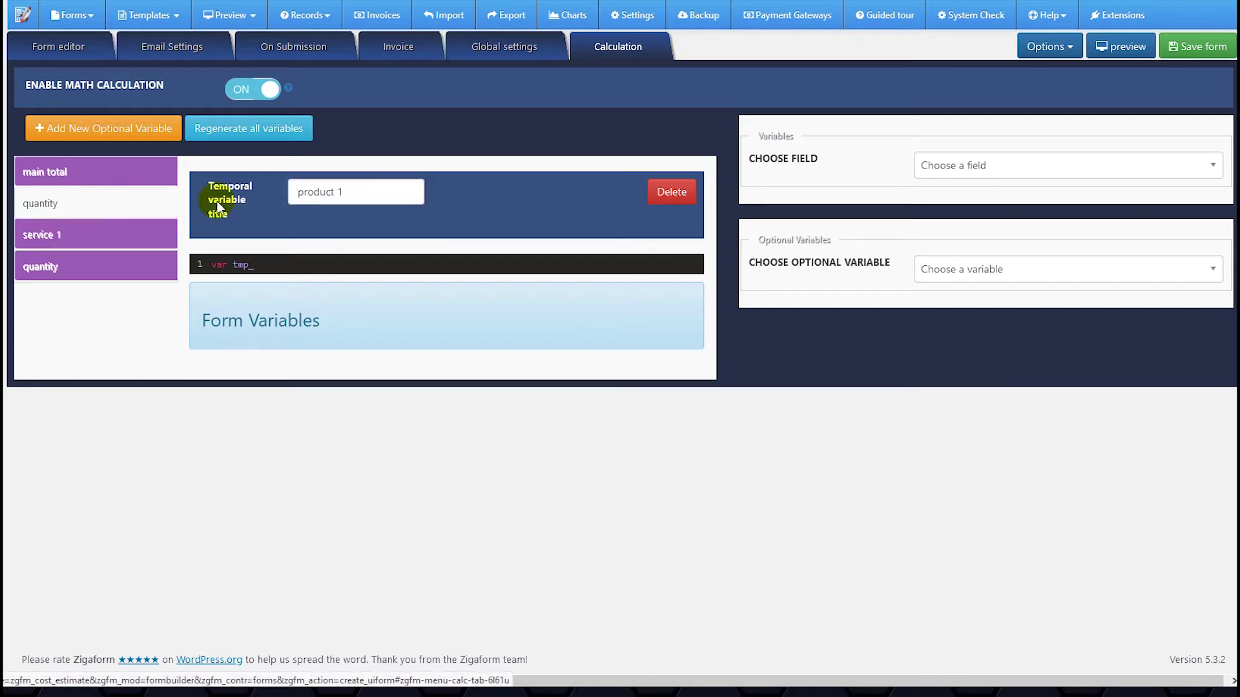
{"action": "left_click", "coordinate": [357, 193]}
Extend the product 1 code to "var tmp_prod=" and choose field product1 with the Field price action as the variable source.
{"action": "left_click", "coordinate": [266, 263]}
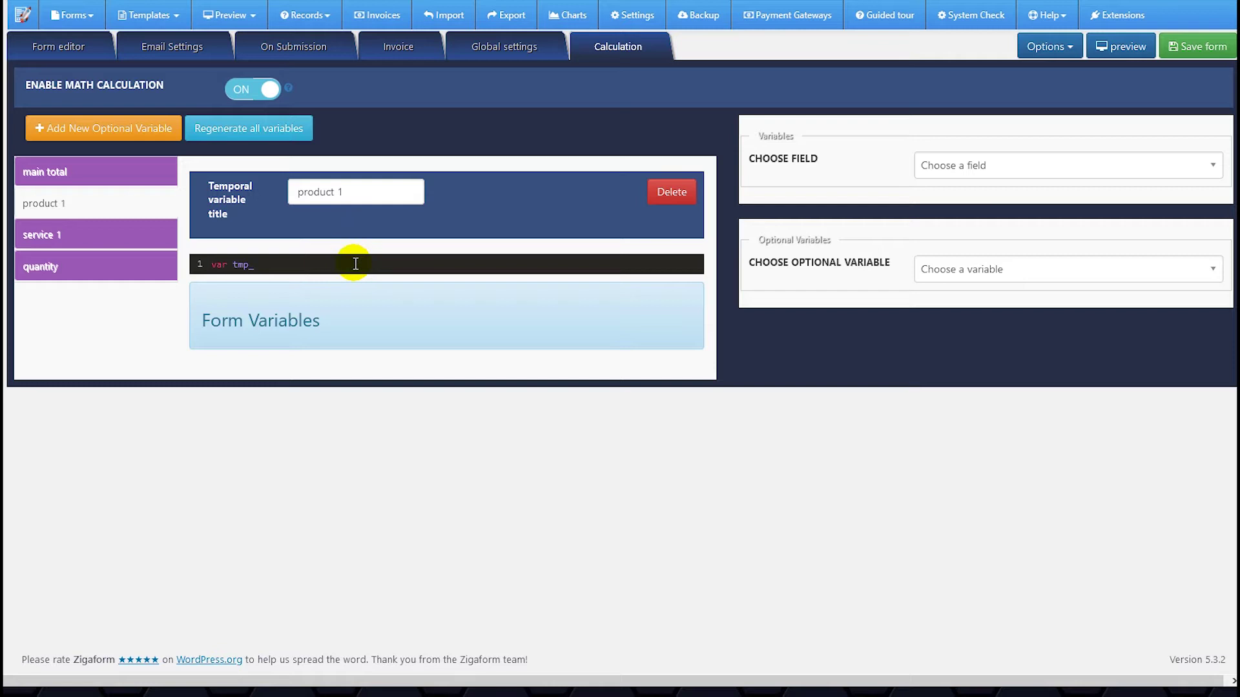
{"action": "type", "text": "prod="}
{"action": "left_click", "coordinate": [943, 166]}
{"action": "left_click", "coordinate": [954, 263]}
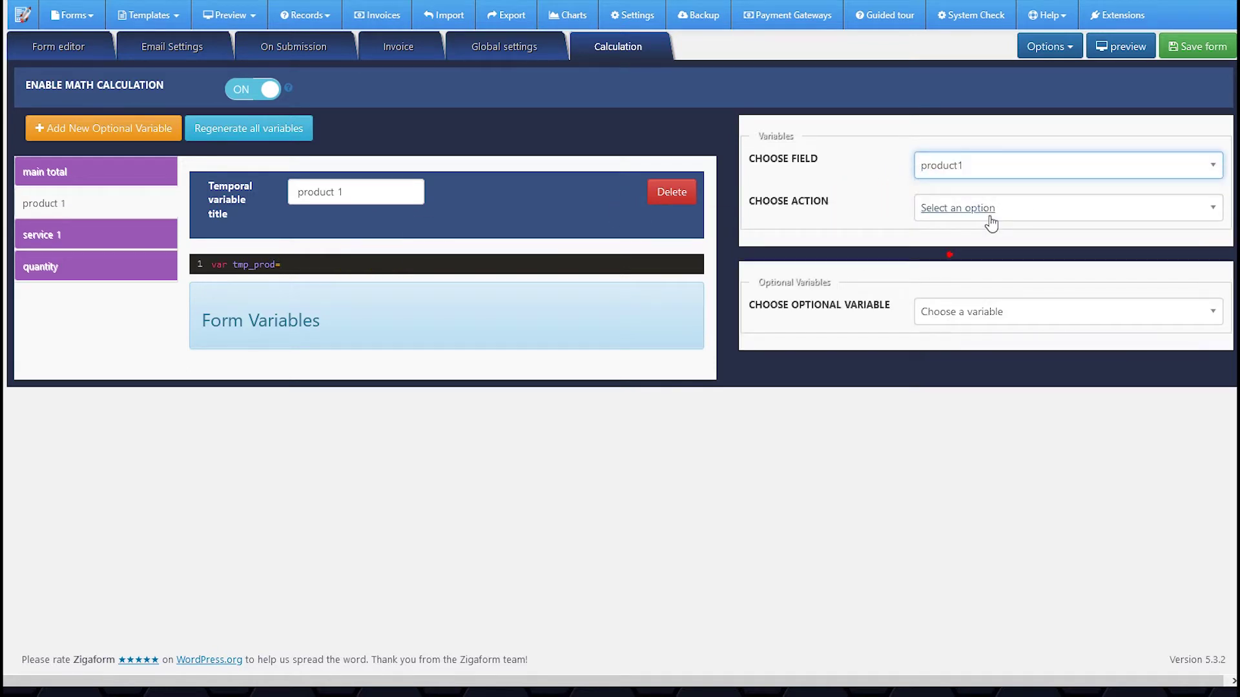
{"action": "left_click", "coordinate": [978, 210]}
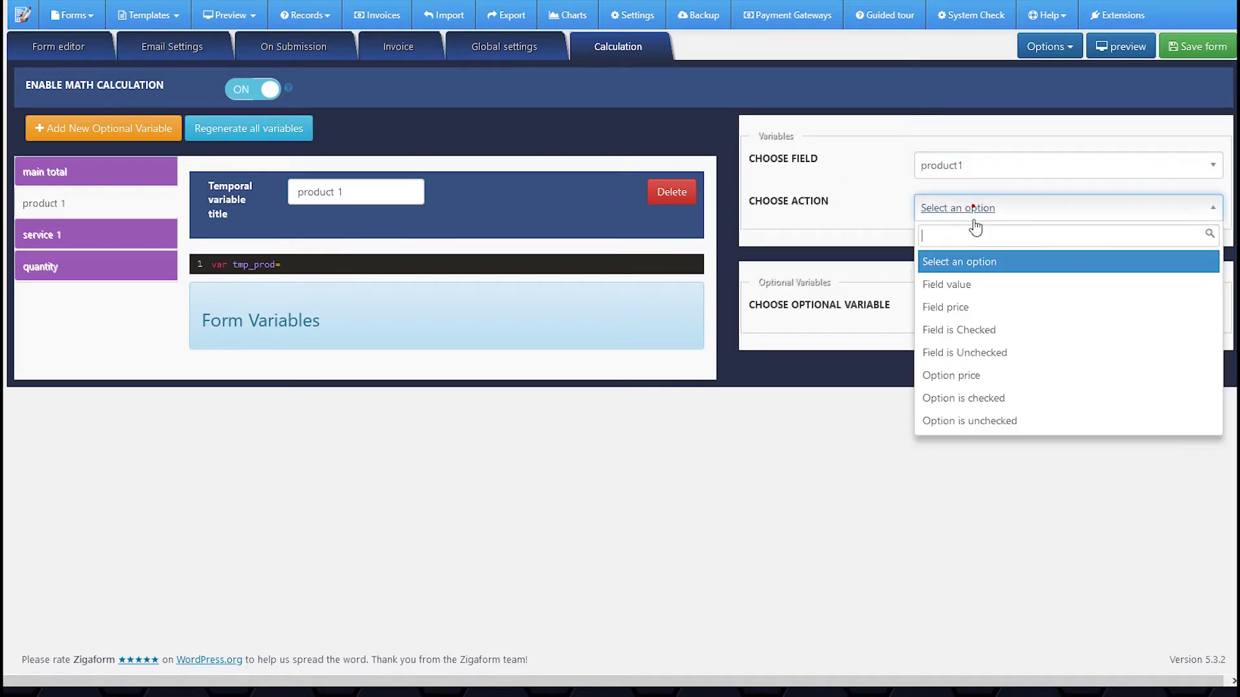
{"action": "left_click", "coordinate": [953, 287]}
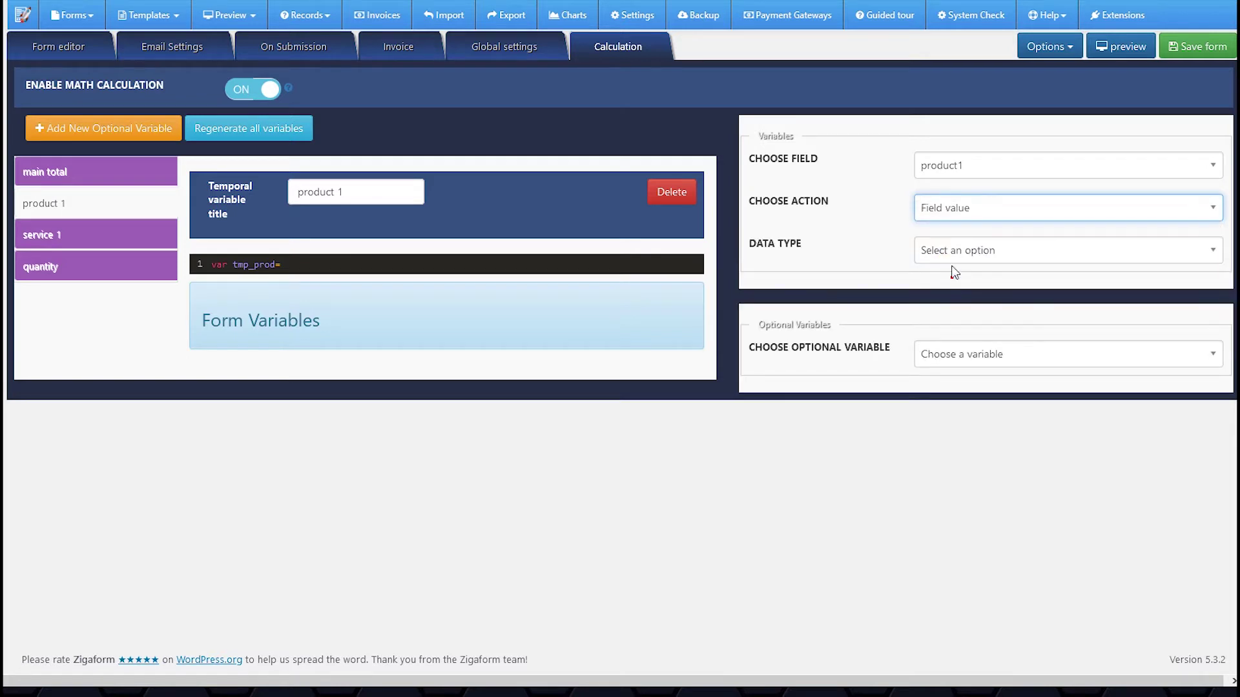
{"action": "left_click", "coordinate": [923, 245]}
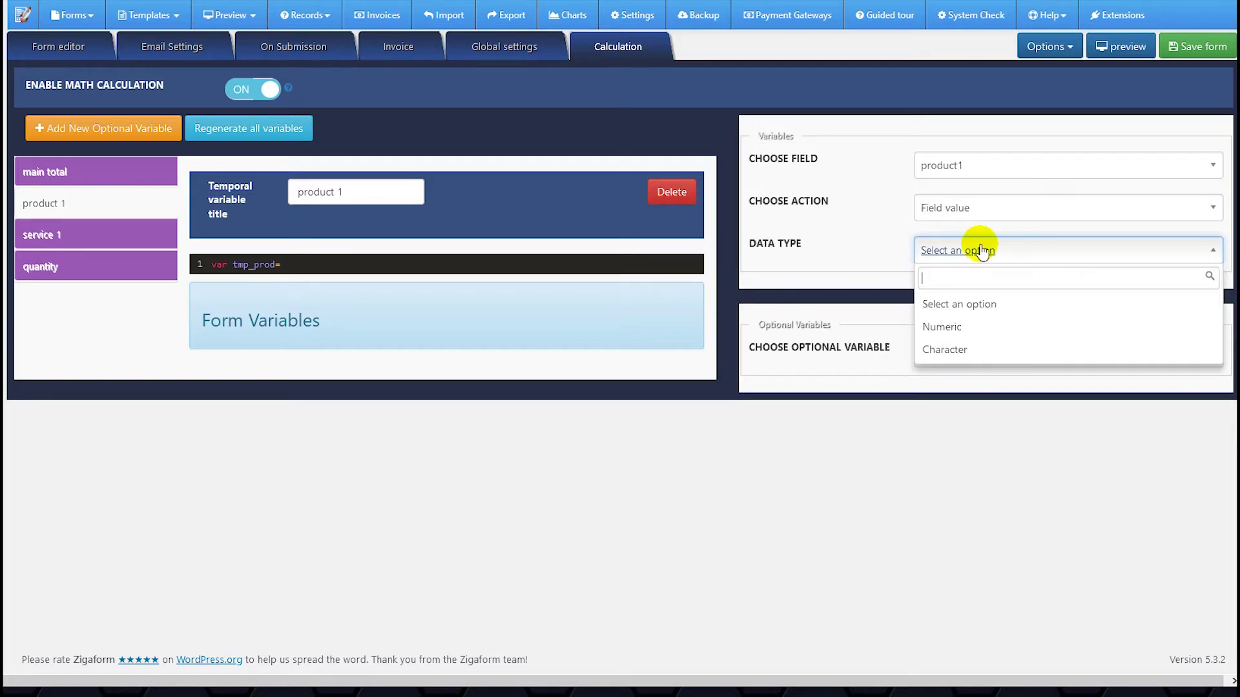
{"action": "left_click", "coordinate": [968, 218]}
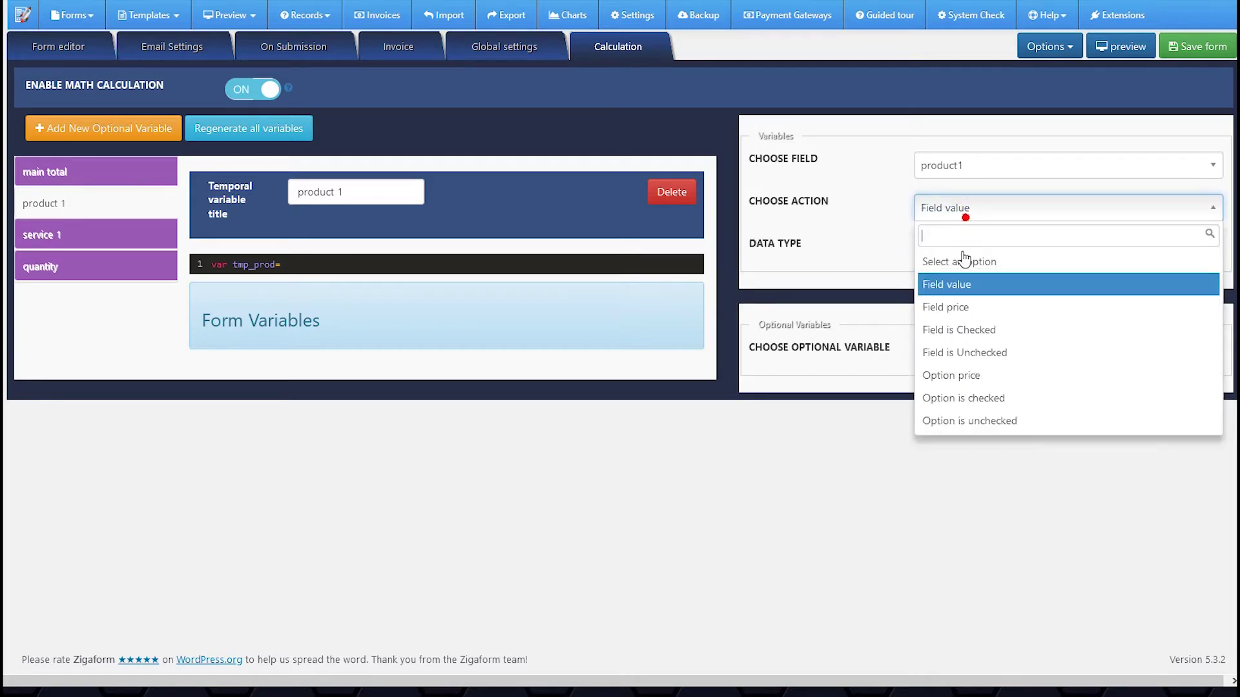
{"action": "left_click", "coordinate": [963, 309]}
Copy the variable fld_uitkv6ezhpi_price into the code after "var tmp_prod=" and end the line with a semicolon.
{"action": "left_click", "coordinate": [871, 296]}
{"action": "key", "text": "ctrl+c"}
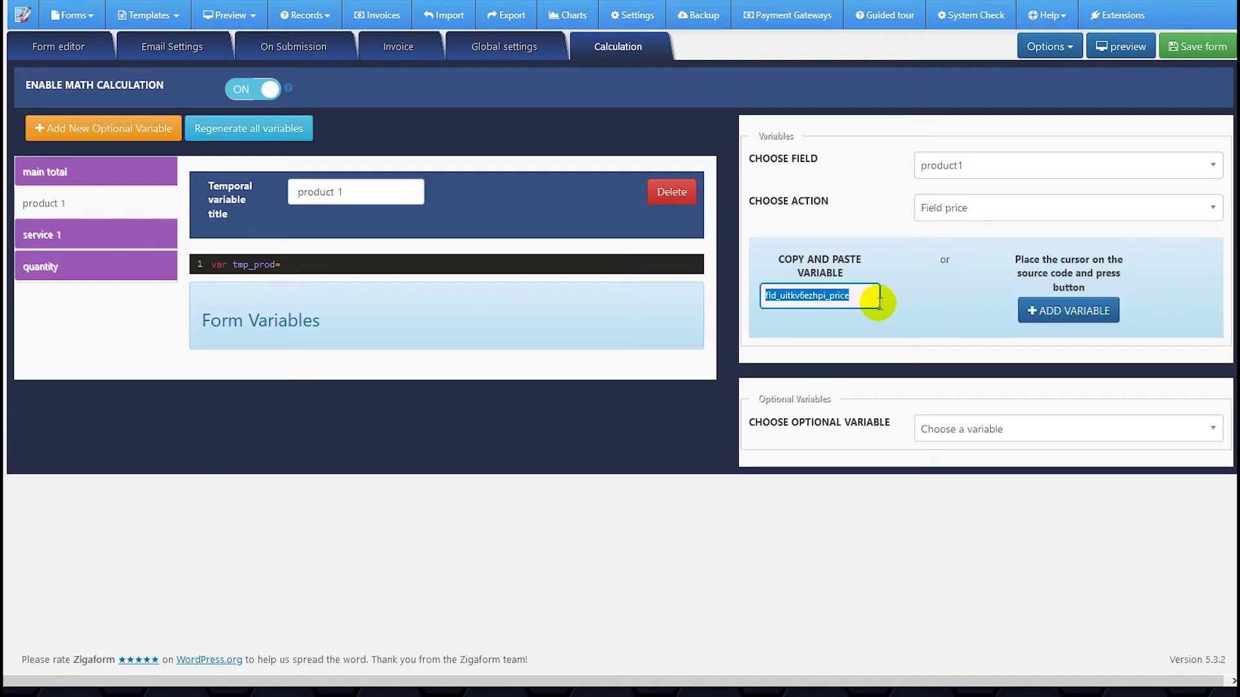
{"action": "left_click", "coordinate": [312, 266]}
{"action": "key", "text": "ctrl+v"}
{"action": "type", "text": ";"}
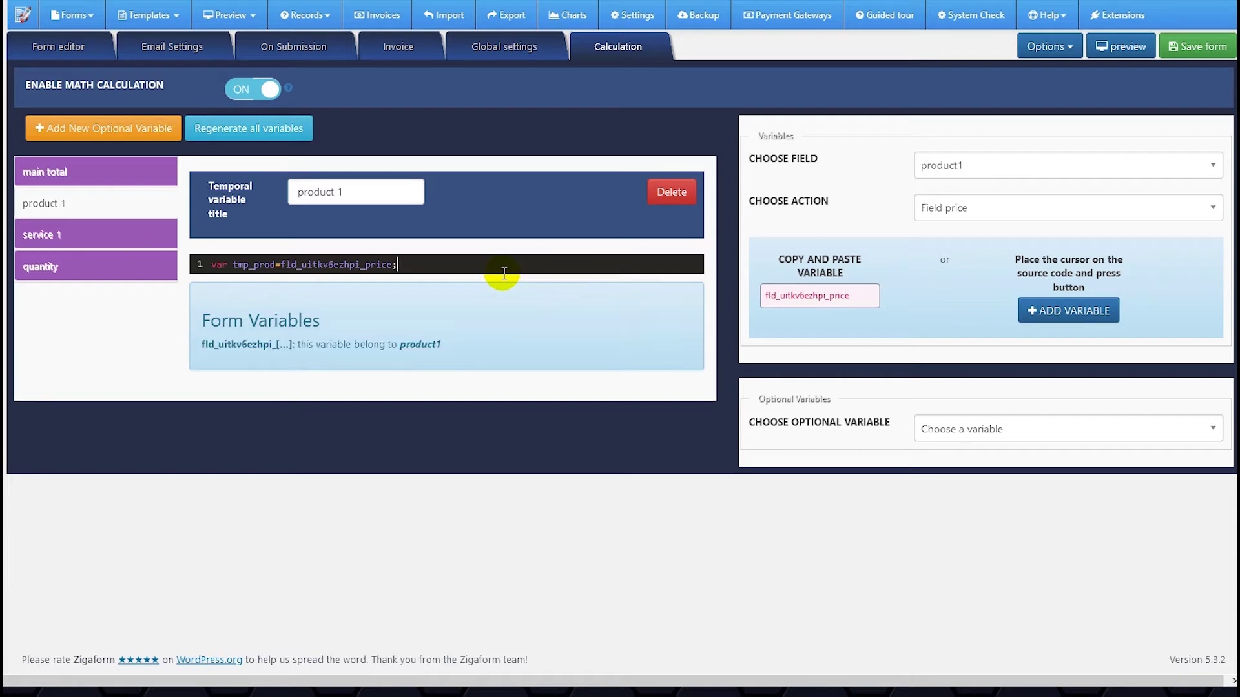
Add the lines "var total=tmp_prod+0+1;" and "return total;" to the product 1 code.
{"action": "key", "text": "Return"}
{"action": "type", "text": "var total"}
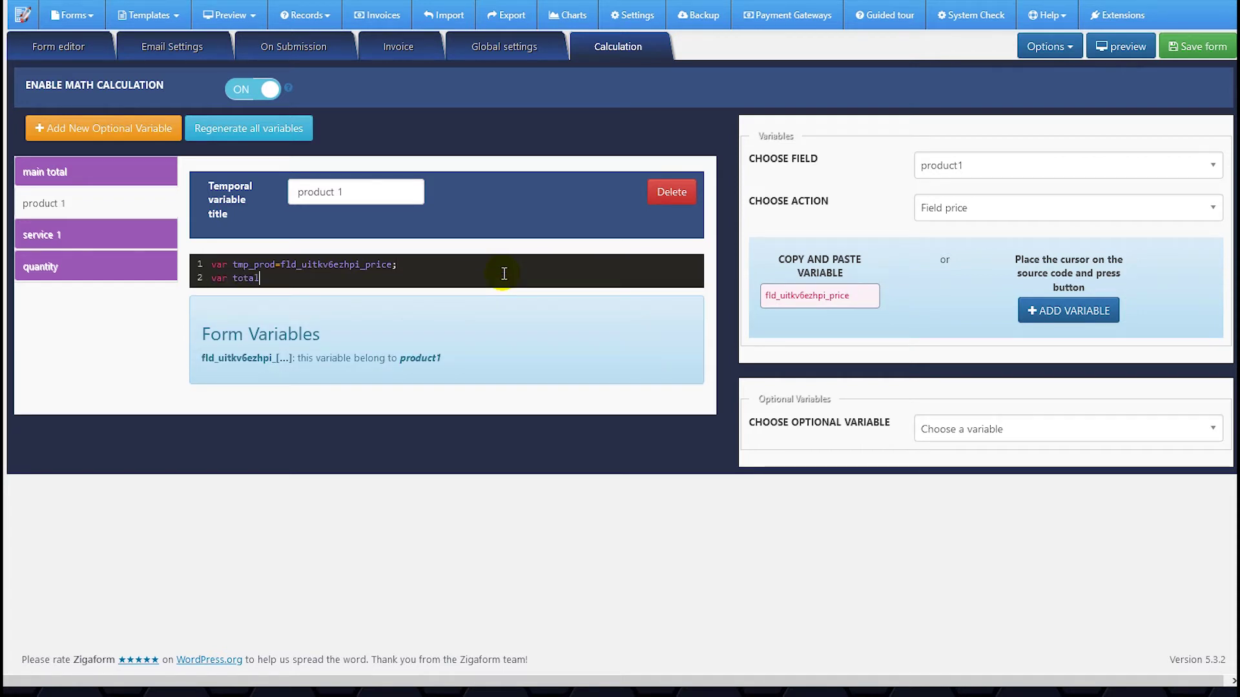
{"action": "type", "text": "=tmp"}
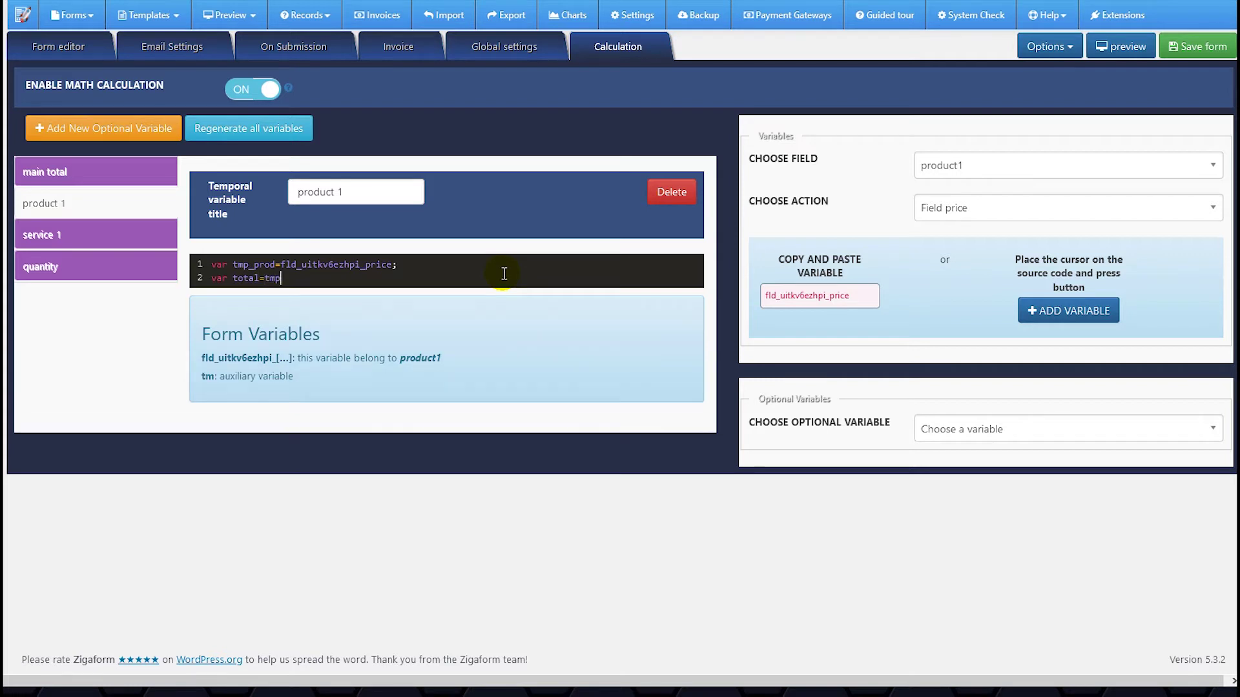
{"action": "type", "text": "_prod+0+1"}
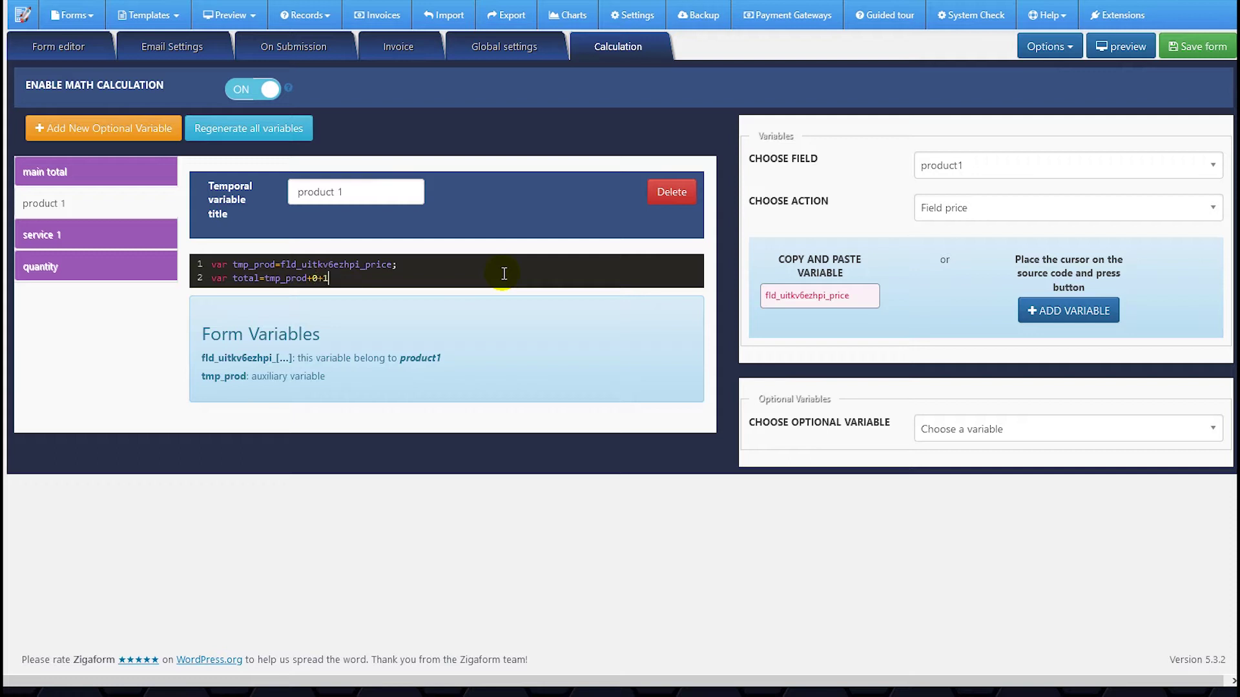
{"action": "type", "text": ";"}
{"action": "key", "text": "Return"}
{"action": "type", "text": "return total;"}
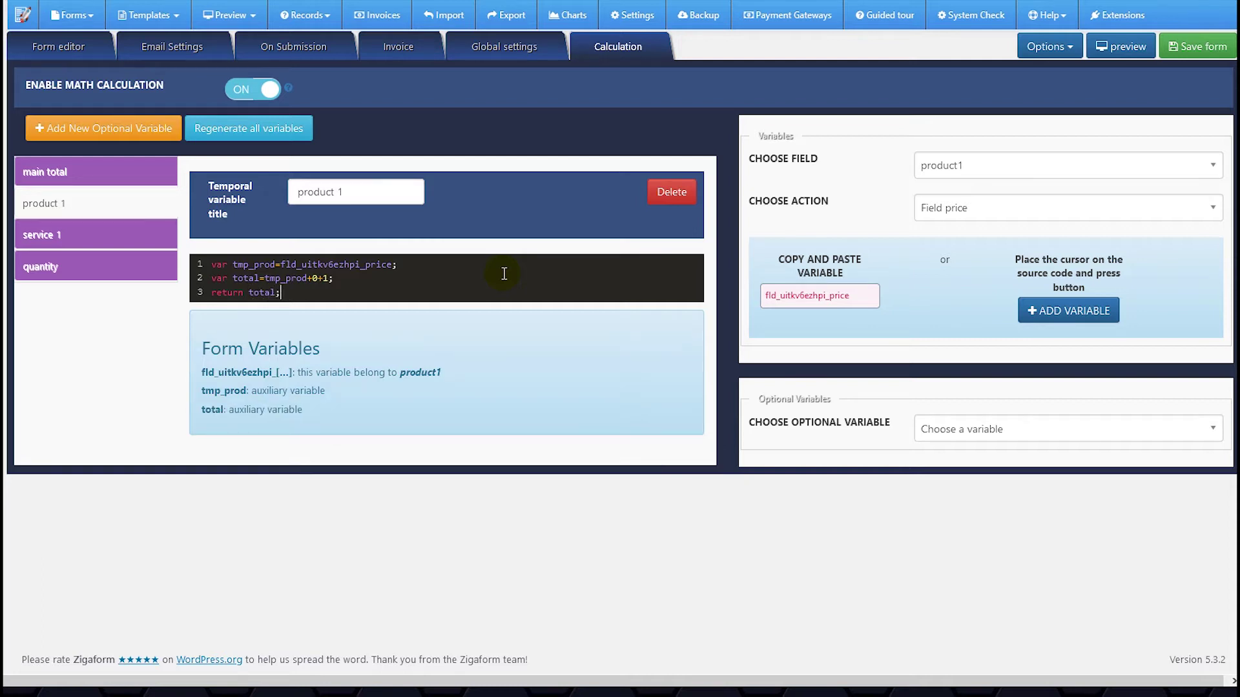
Start the service 1 code with "var tmp_serv=" and choose field service1 with the Field price action as the variable source.
{"action": "left_click", "coordinate": [115, 231]}
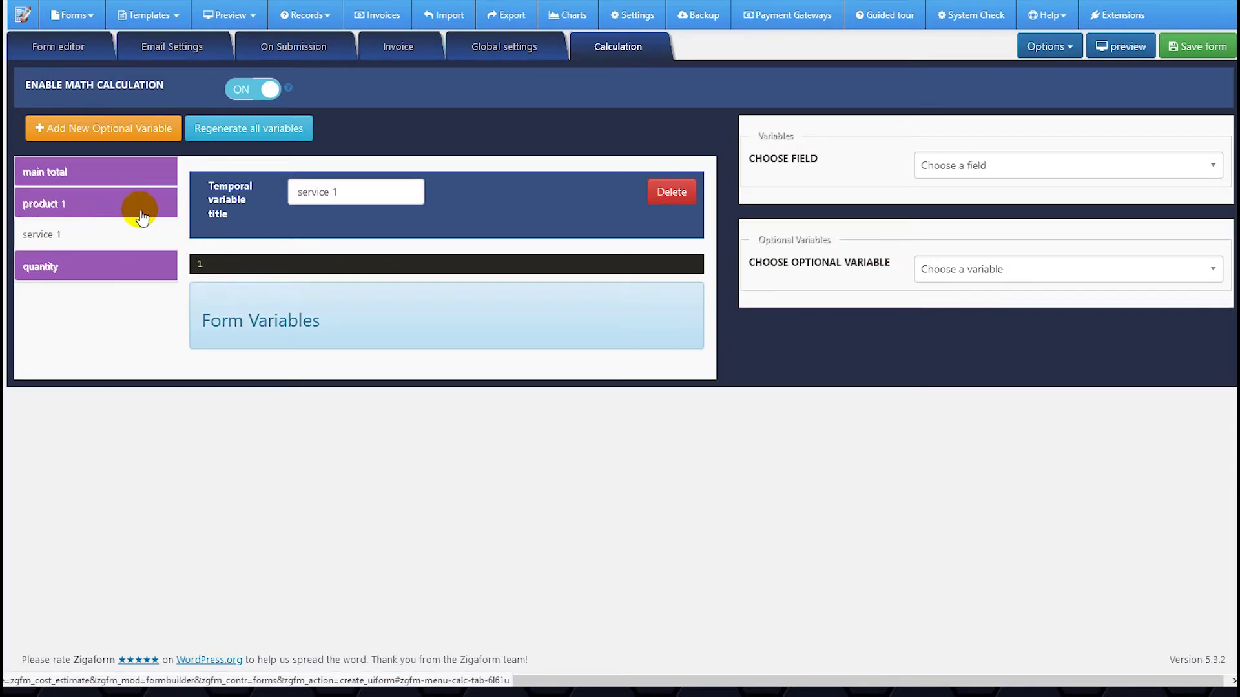
{"action": "left_click", "coordinate": [255, 265]}
{"action": "type", "text": "var tmp_serv="}
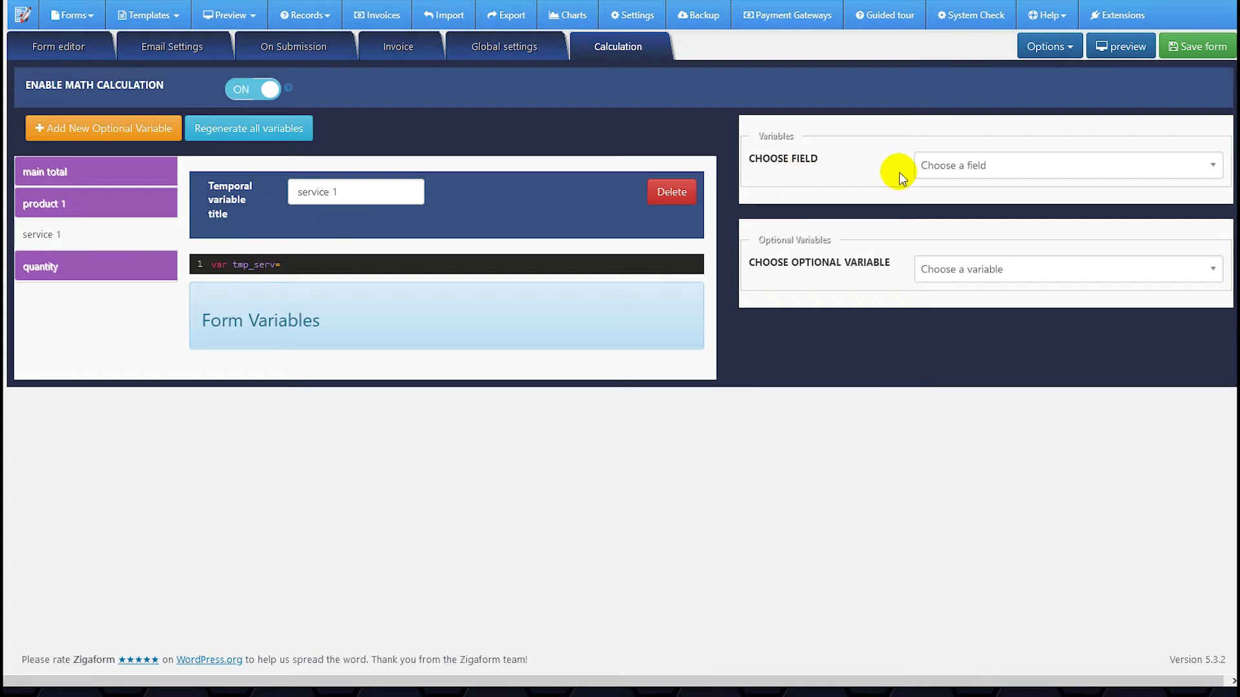
{"action": "left_click", "coordinate": [928, 168]}
{"action": "left_click", "coordinate": [931, 287]}
{"action": "left_click", "coordinate": [949, 210]}
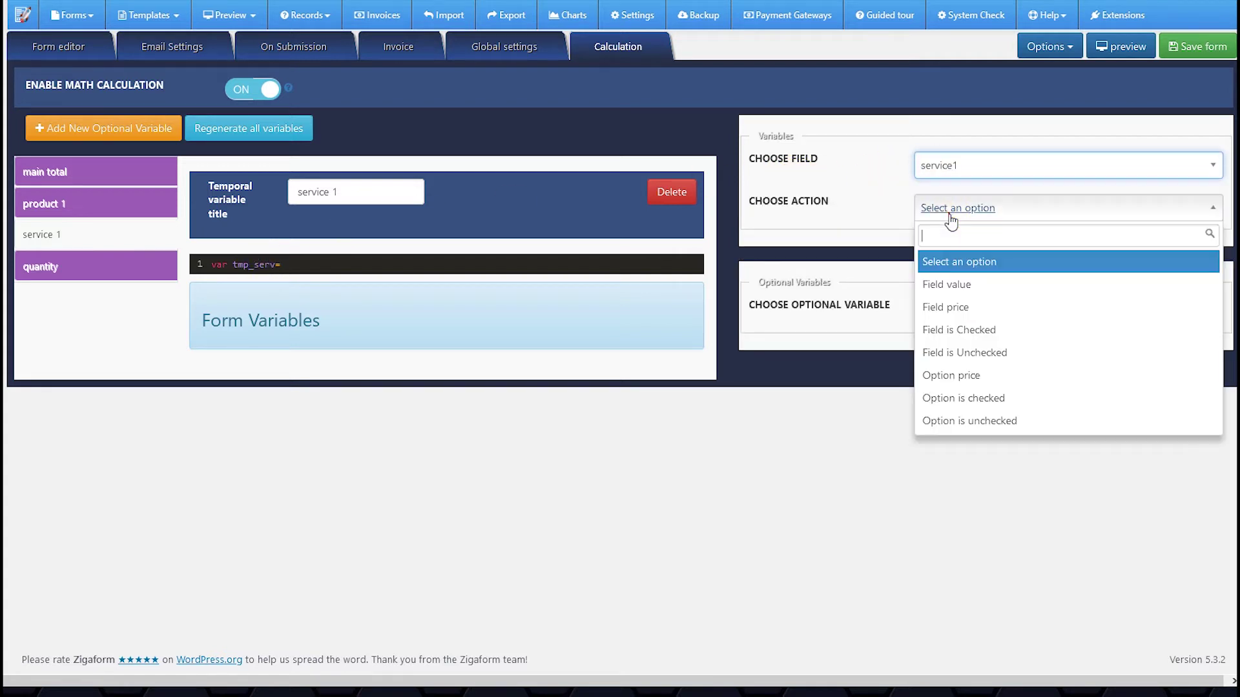
{"action": "left_click", "coordinate": [957, 319]}
Copy the variable fld_uipldvzpyzl_price into the code after "var tmp_serv=" and end the line with a semicolon.
{"action": "left_click", "coordinate": [819, 295]}
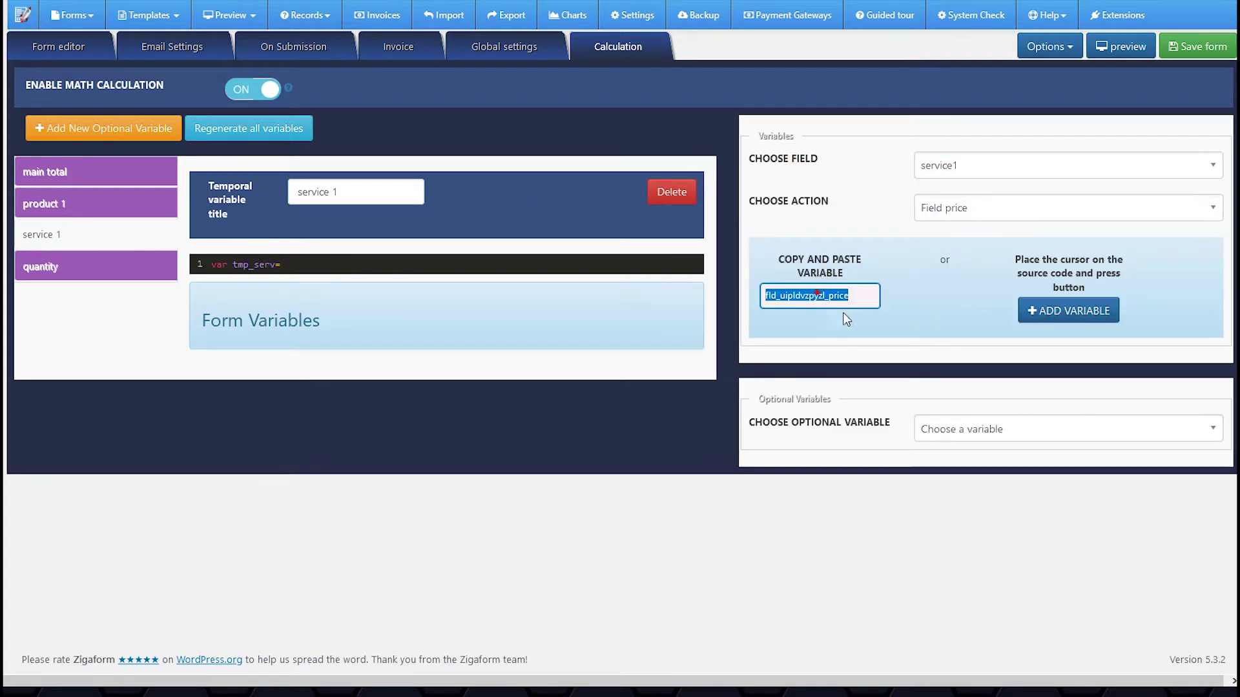
{"action": "key", "text": "ctrl+c"}
{"action": "left_click", "coordinate": [348, 262]}
{"action": "key", "text": "ctrl+v"}
{"action": "key", "text": "ctrl+z"}
{"action": "left_click", "coordinate": [329, 264]}
{"action": "key", "text": "ctrl+v"}
{"action": "type", "text": ";"}
Add the lines "var total=tmp_serv+1+1+0;" and "return total;" to the service 1 code.
{"action": "key", "text": "Return"}
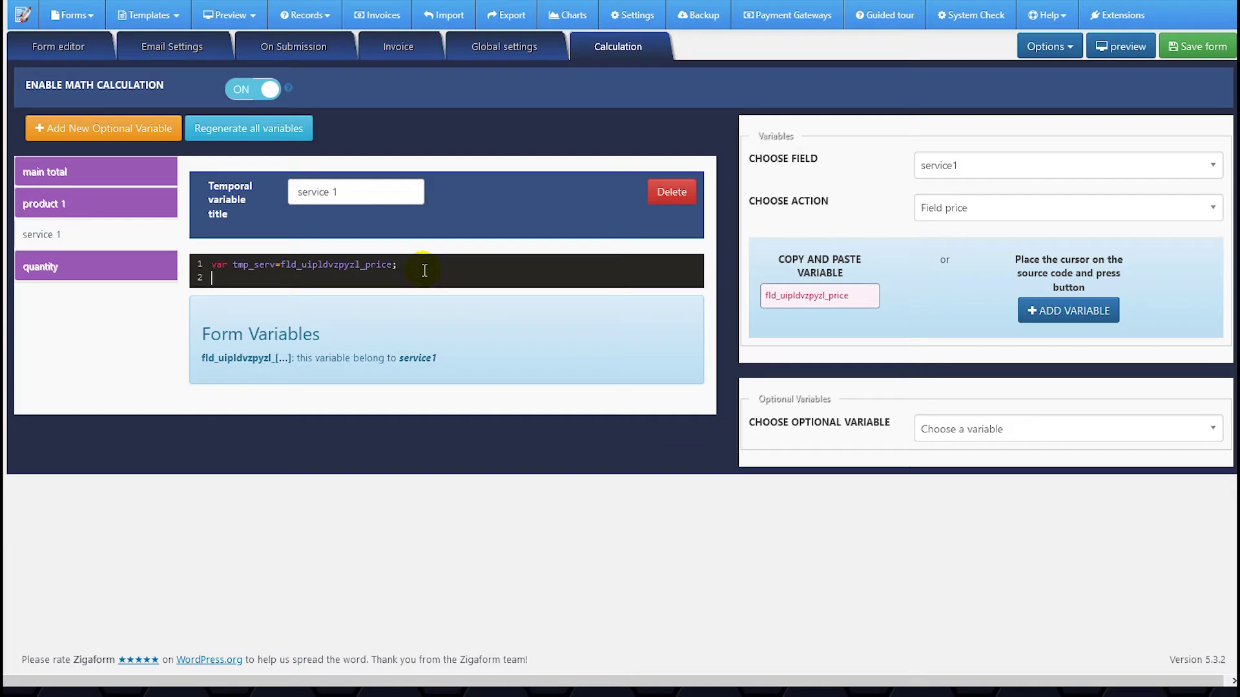
{"action": "type", "text": "var total=tmp"}
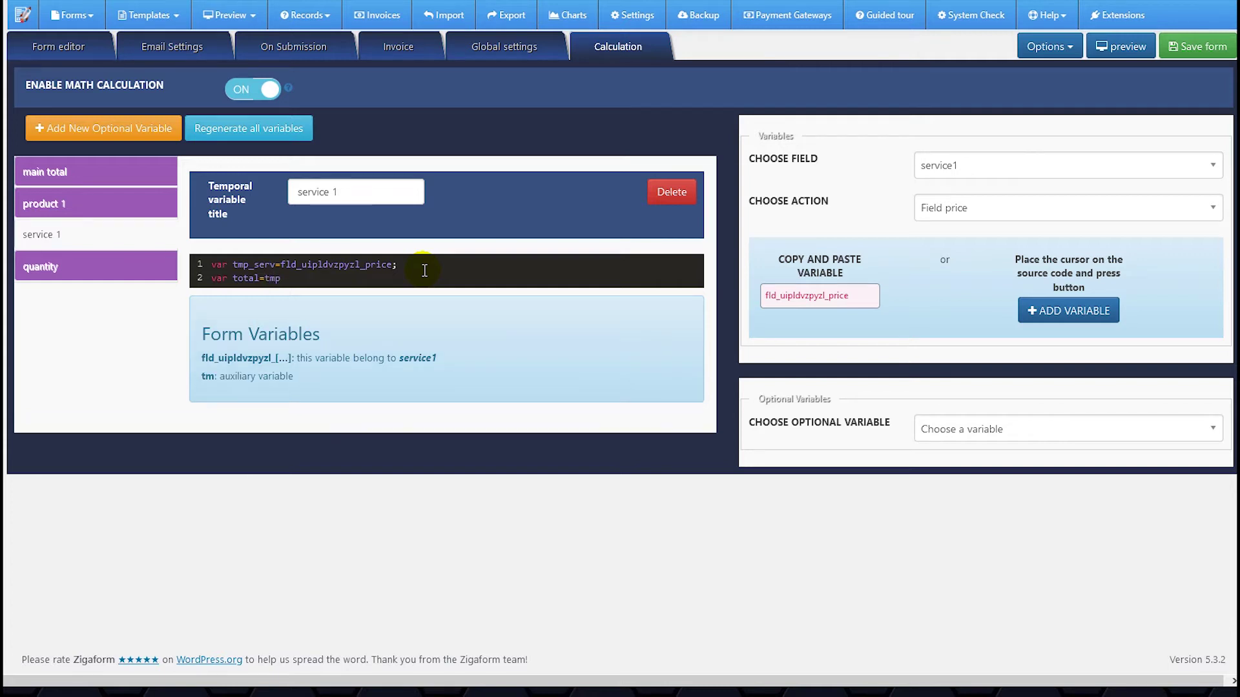
{"action": "type", "text": "_serv+1+1+0"}
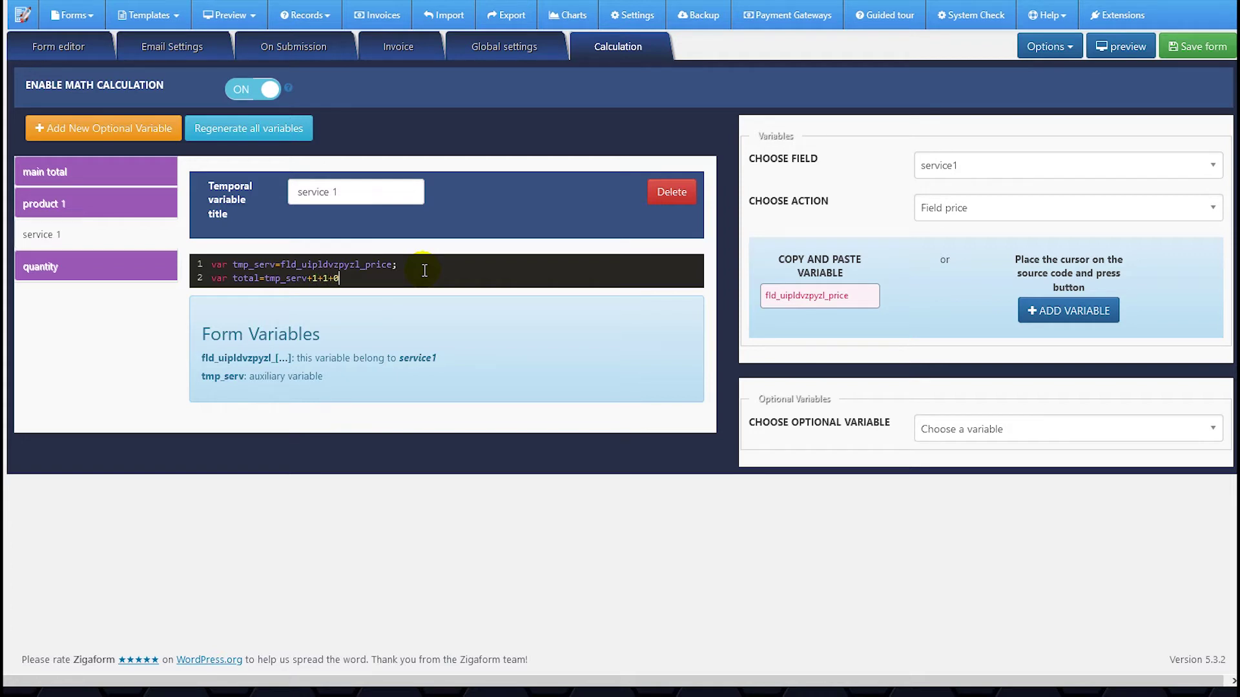
{"action": "type", "text": ";"}
{"action": "key", "text": "Return"}
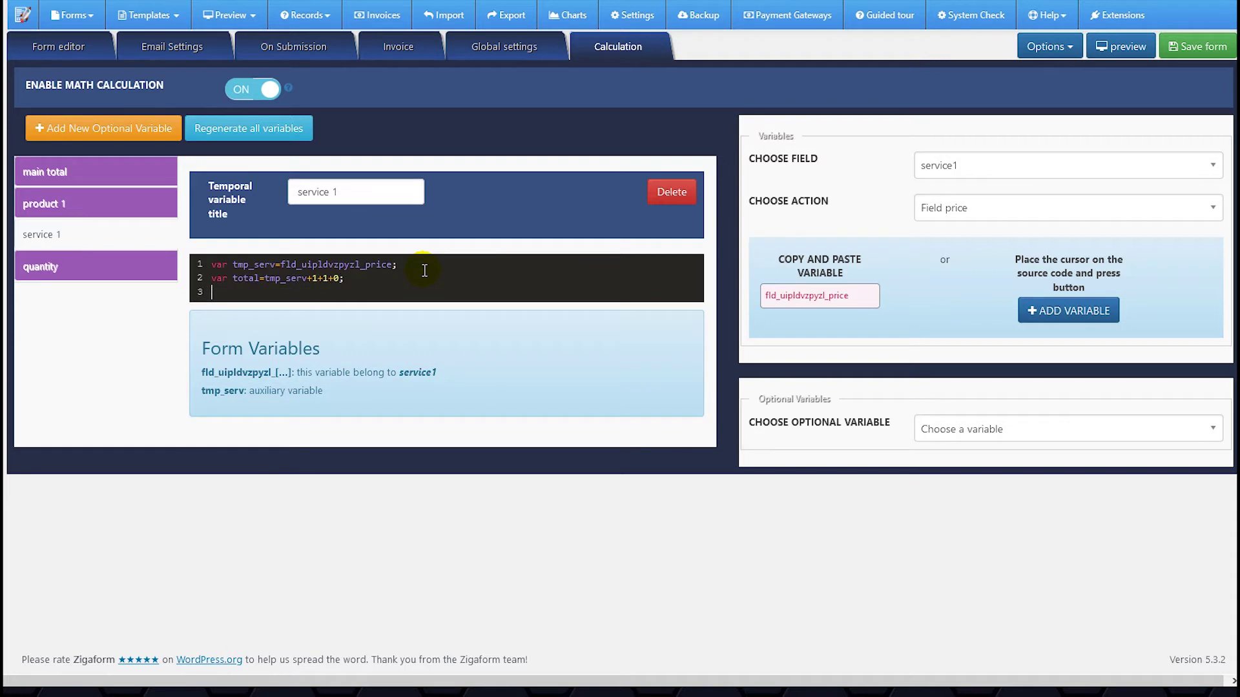
{"action": "type", "text": "return total;"}
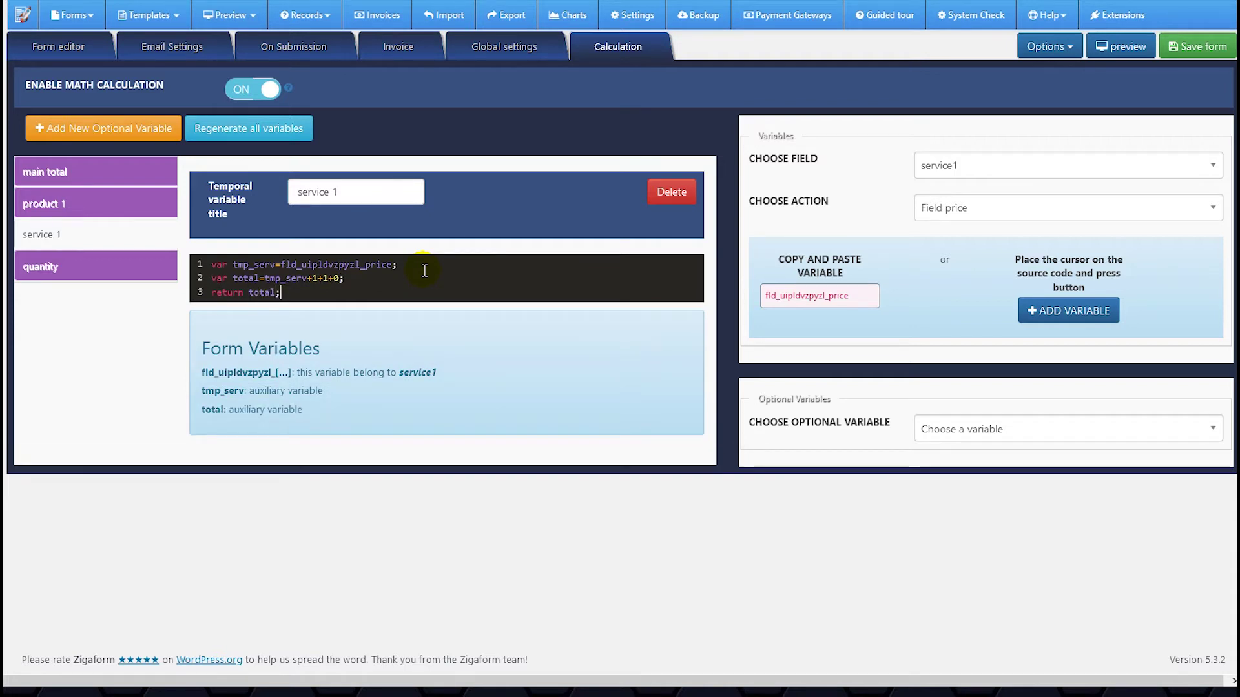
Start the quantity code with "return" and choose field quantity with the Field value action as the variable source.
{"action": "left_click", "coordinate": [123, 266]}
{"action": "left_click", "coordinate": [234, 264]}
{"action": "type", "text": "retu"}
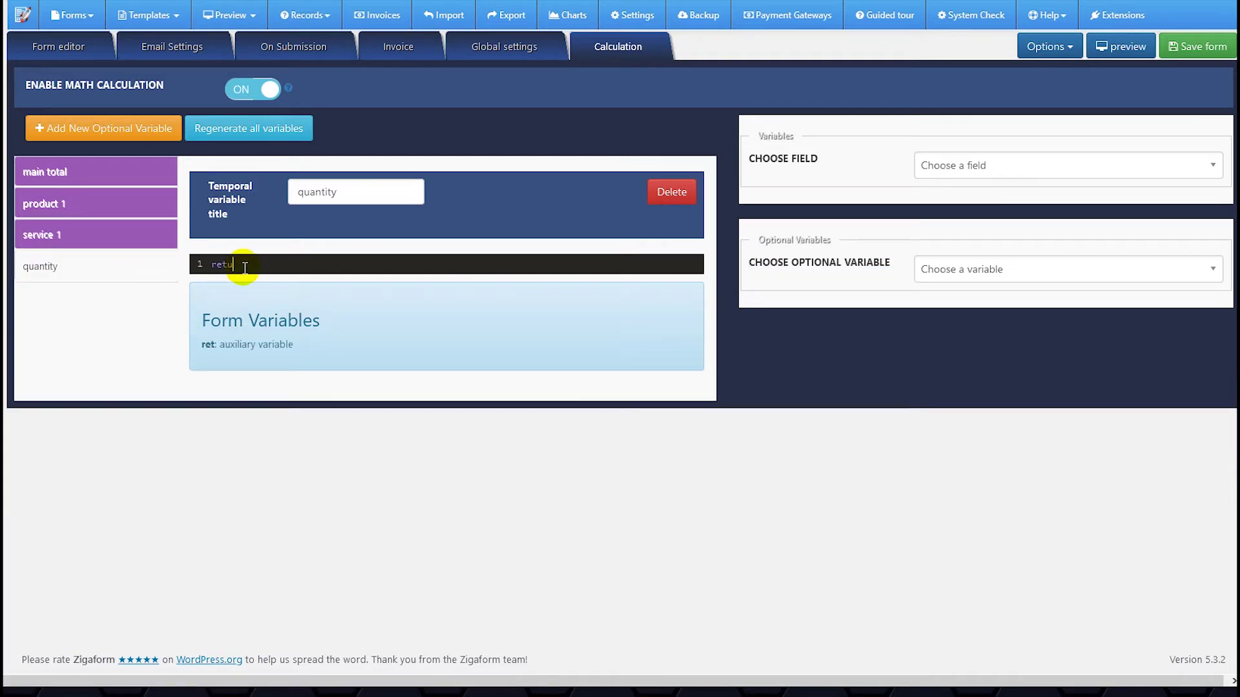
{"action": "type", "text": "rn"}
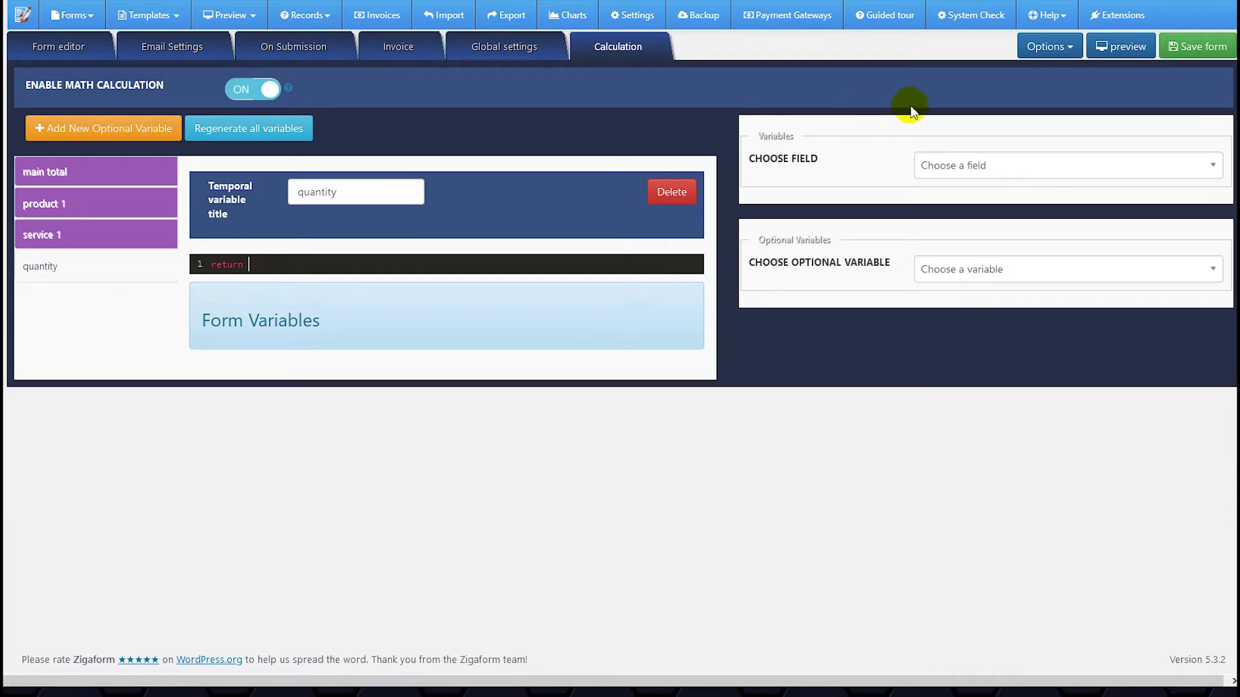
{"action": "left_click", "coordinate": [1004, 164]}
{"action": "left_click", "coordinate": [937, 311]}
{"action": "left_click", "coordinate": [954, 207]}
{"action": "left_click", "coordinate": [956, 283]}
Copy the variable fld_uiw062ung55_value into the quantity code after "return" and end the line with a semicolon.
{"action": "left_click", "coordinate": [830, 288]}
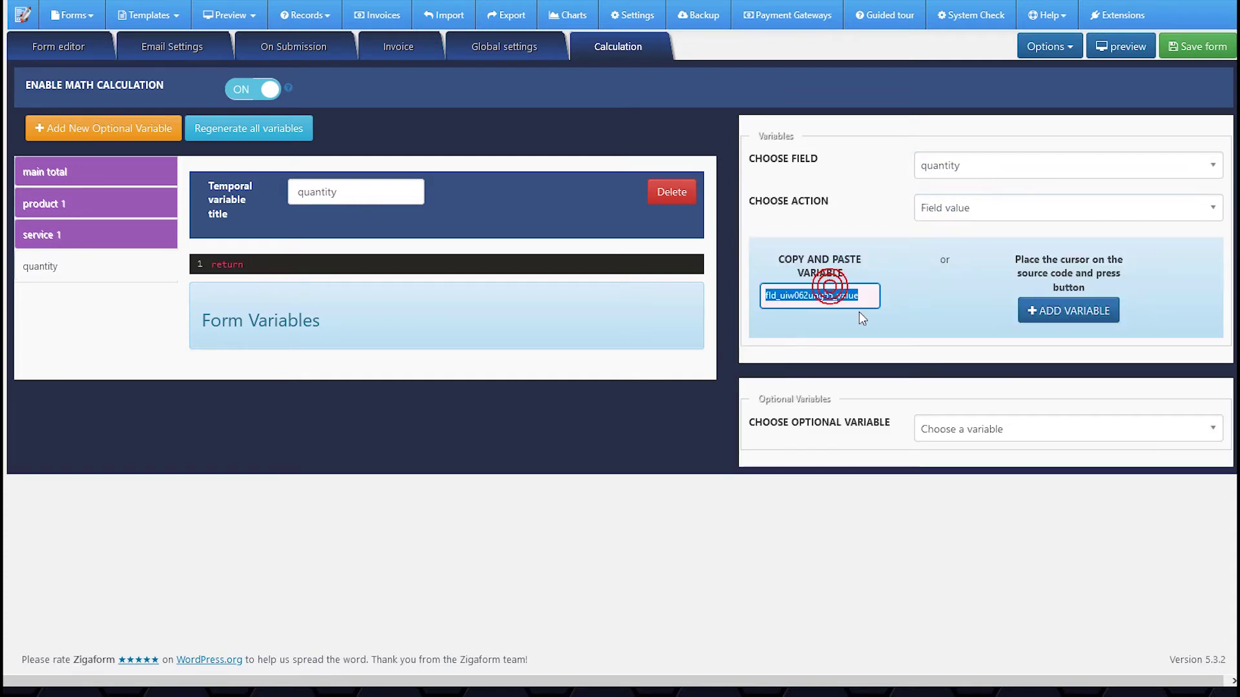
{"action": "left_click", "coordinate": [452, 266]}
{"action": "key", "text": "ctrl+v"}
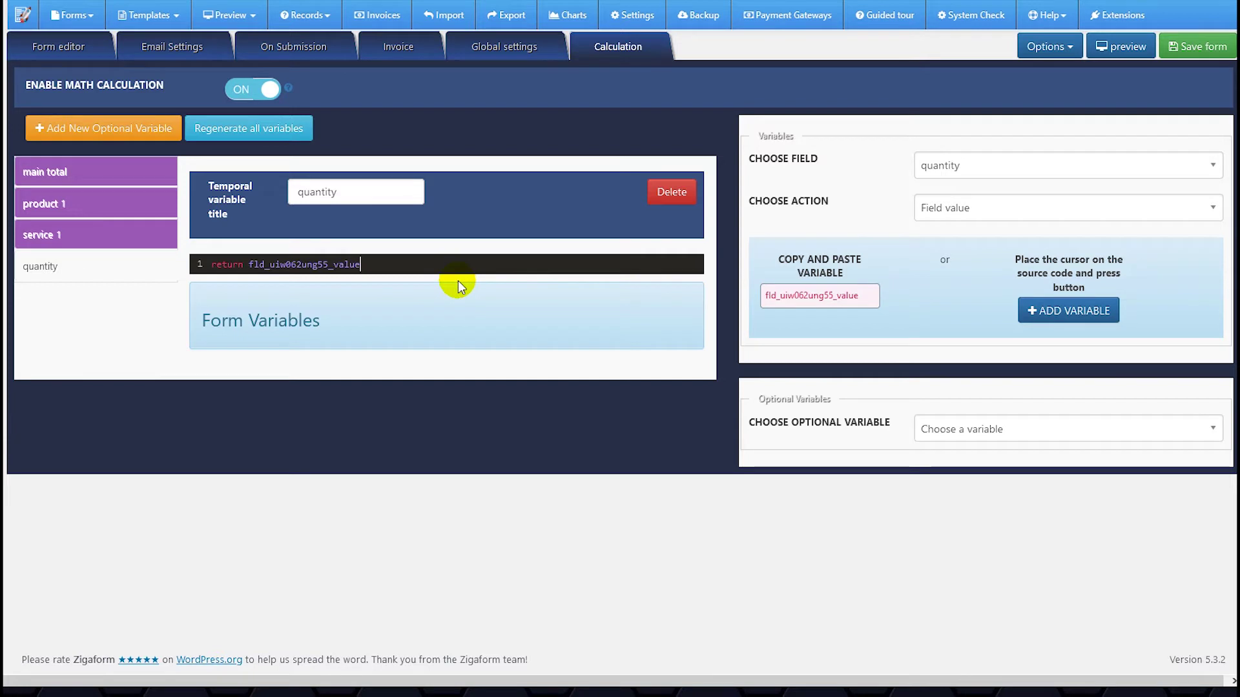
{"action": "type", "text": ";"}
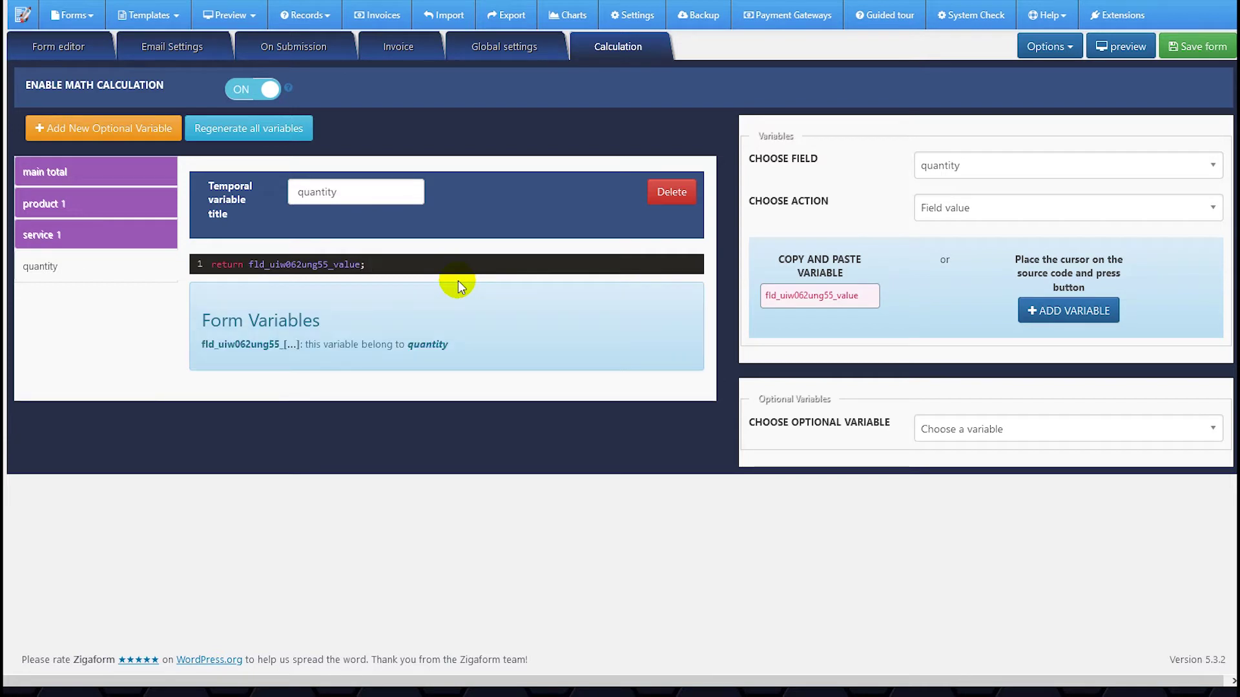
Start the main total code with the line "var total=0;" and begin a second line with "total=".
{"action": "left_click", "coordinate": [59, 206]}
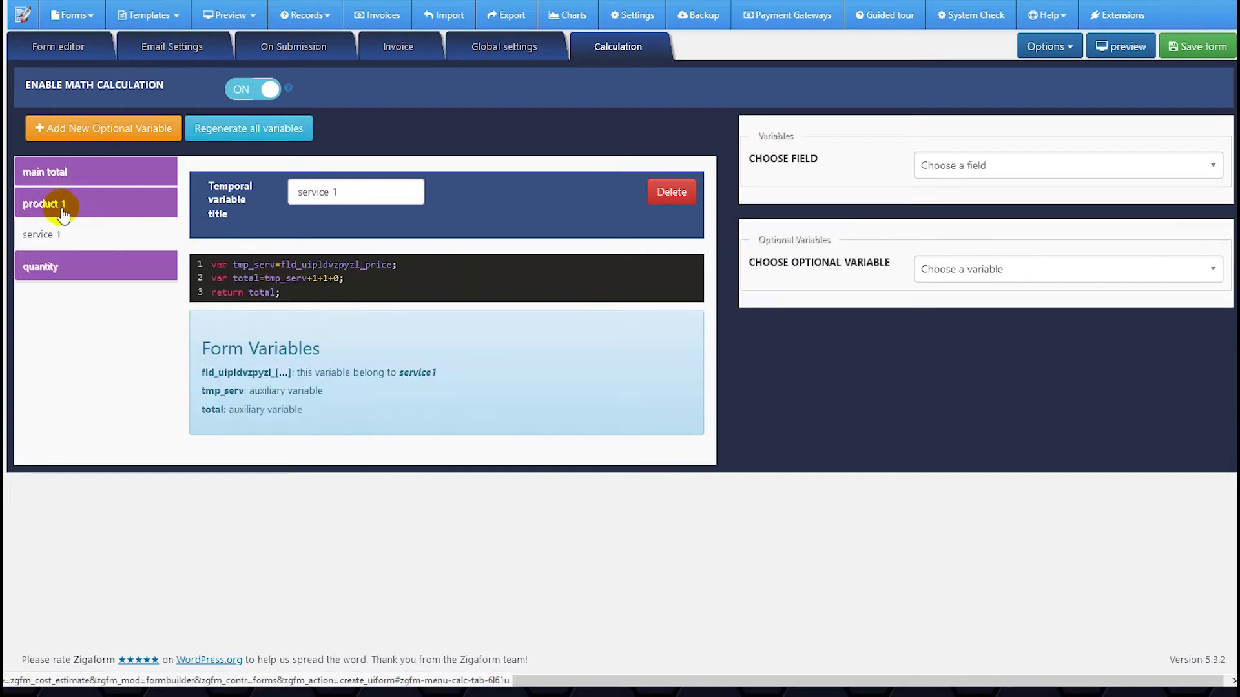
{"action": "left_click", "coordinate": [56, 176]}
{"action": "left_click", "coordinate": [235, 267]}
{"action": "left_click", "coordinate": [271, 264]}
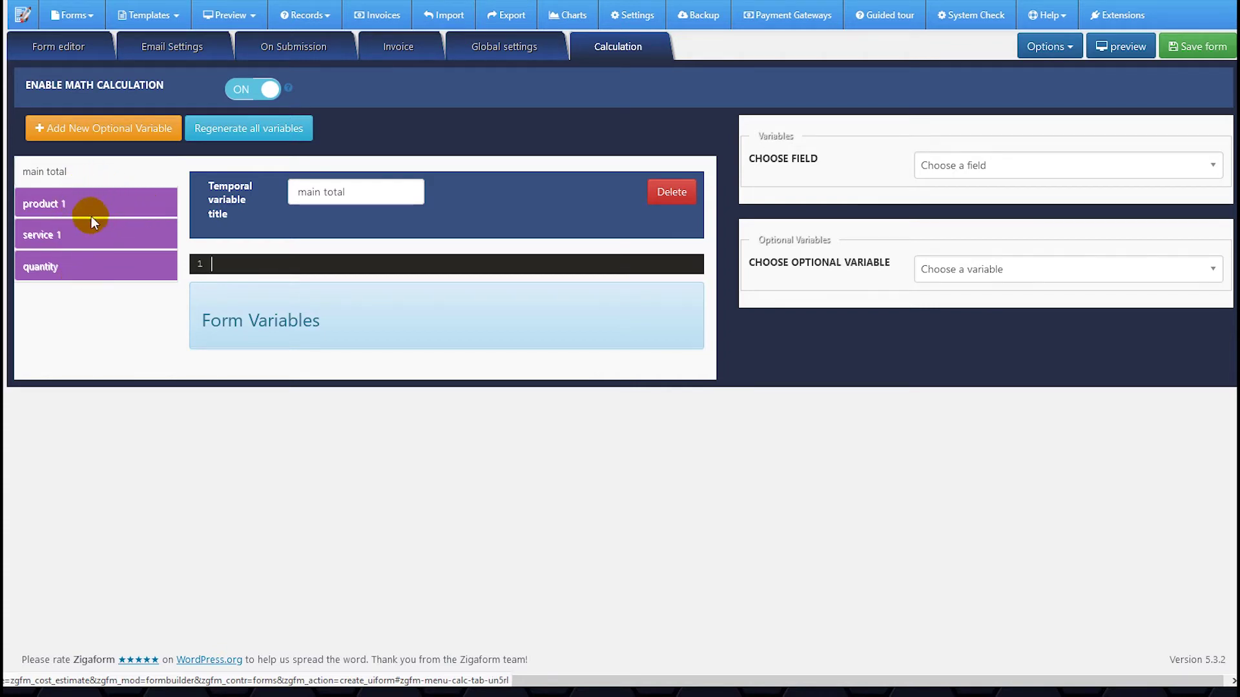
{"action": "left_click", "coordinate": [224, 259]}
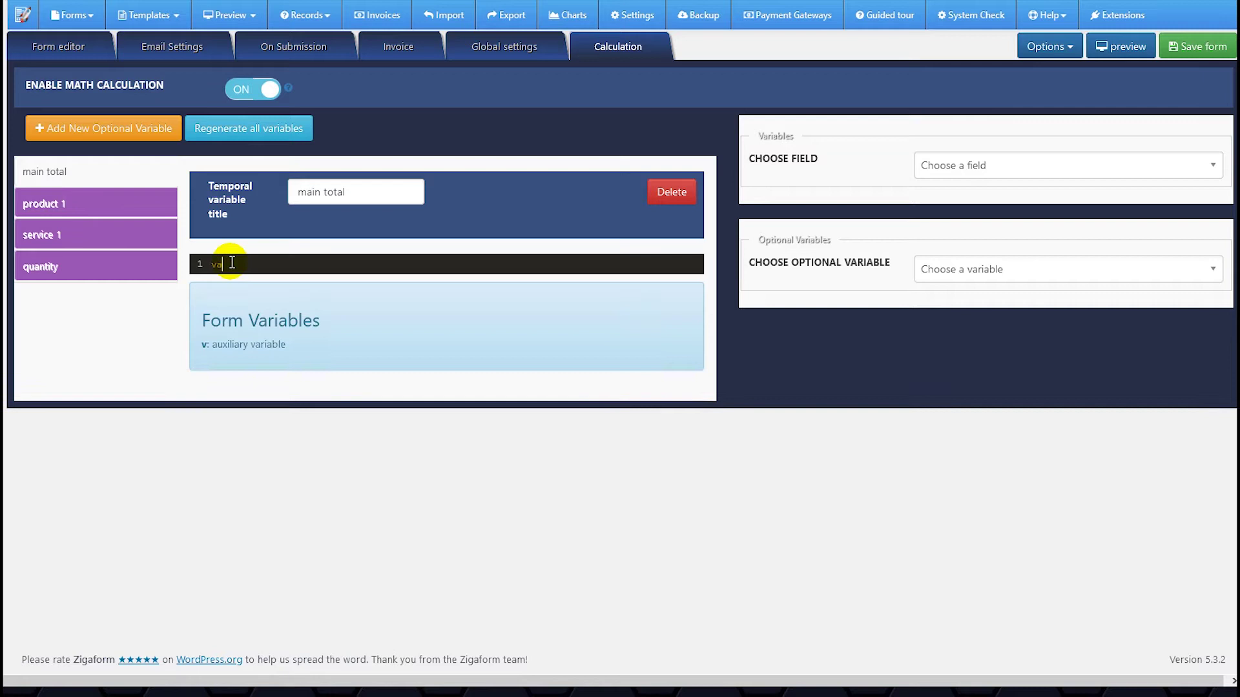
{"action": "type", "text": "var"}
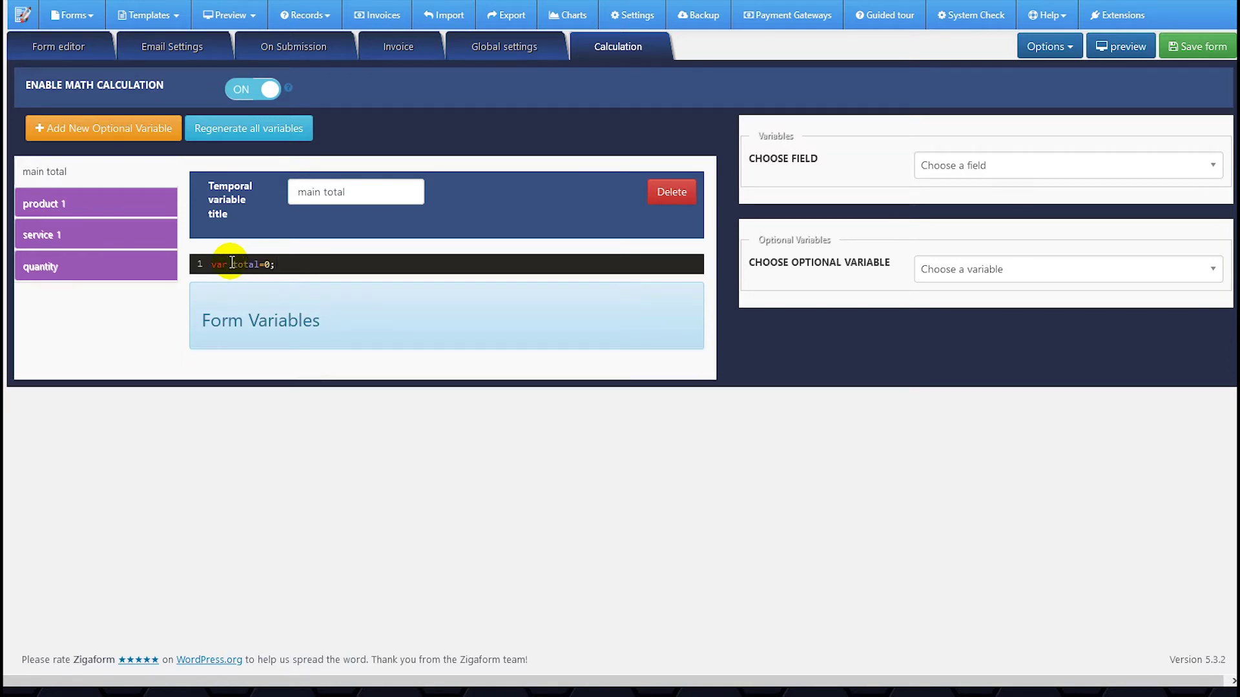
{"action": "type", "text": " total=0;"}
{"action": "key", "text": "Return"}
{"action": "type", "text": "tot"}
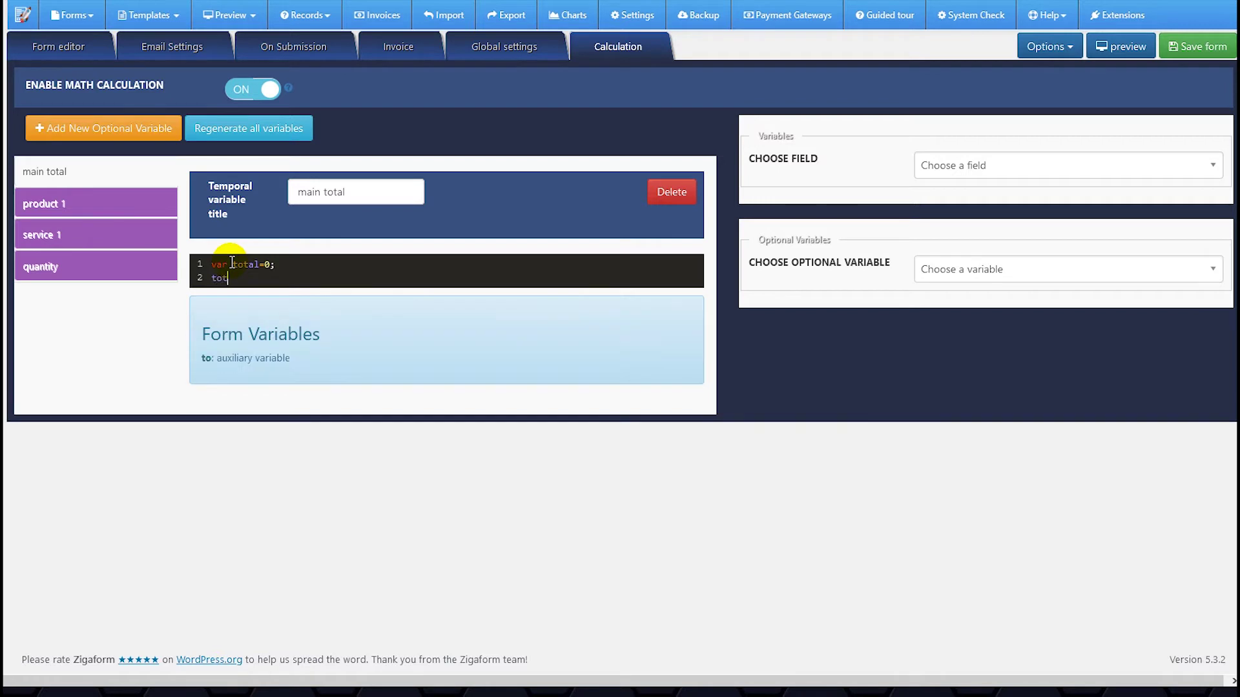
{"action": "type", "text": "al="}
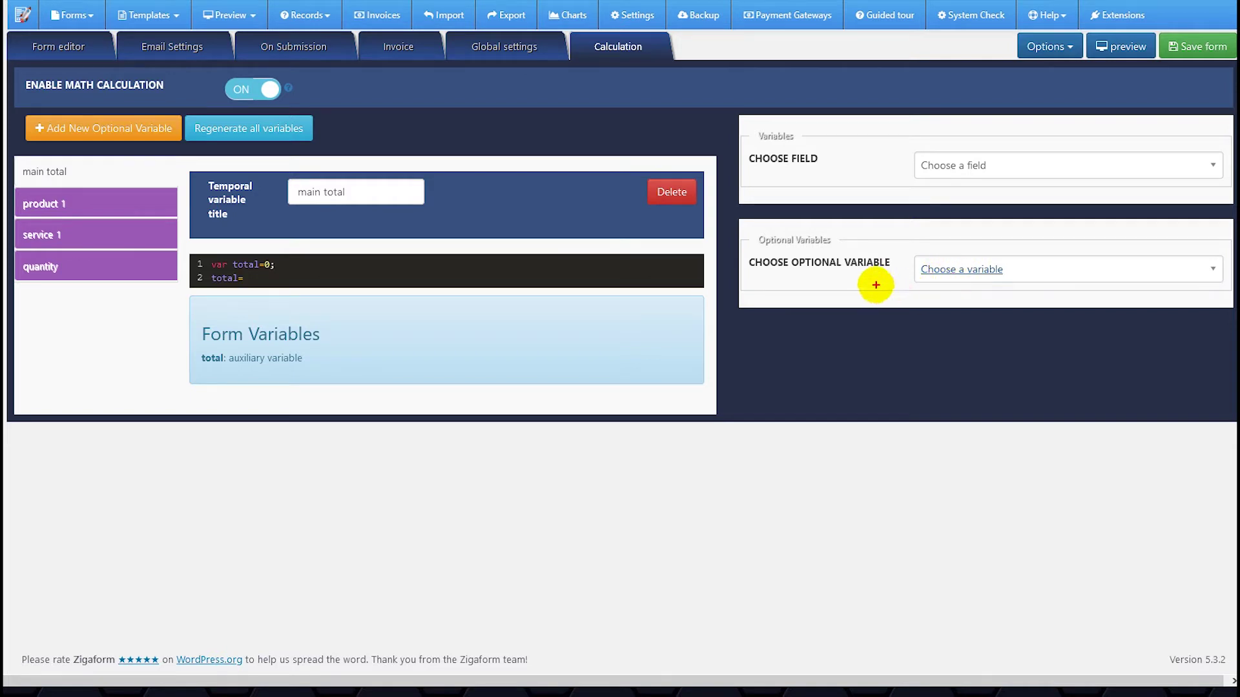
Choose the optional variable product 1 and copy its code fldopt_6l61u after "total=", followed by a plus sign.
{"action": "left_click_drag", "start_coordinate": [896, 276], "coordinate": [768, 278]}
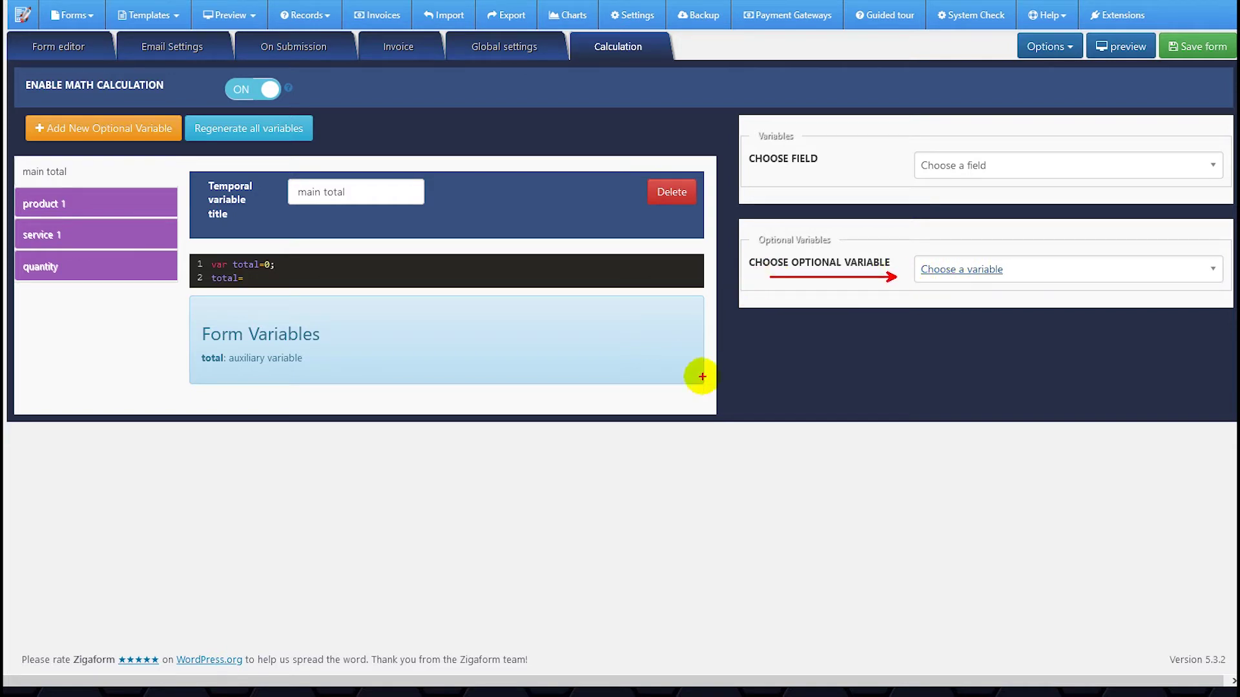
{"action": "key", "text": "Escape"}
{"action": "left_click", "coordinate": [935, 274]}
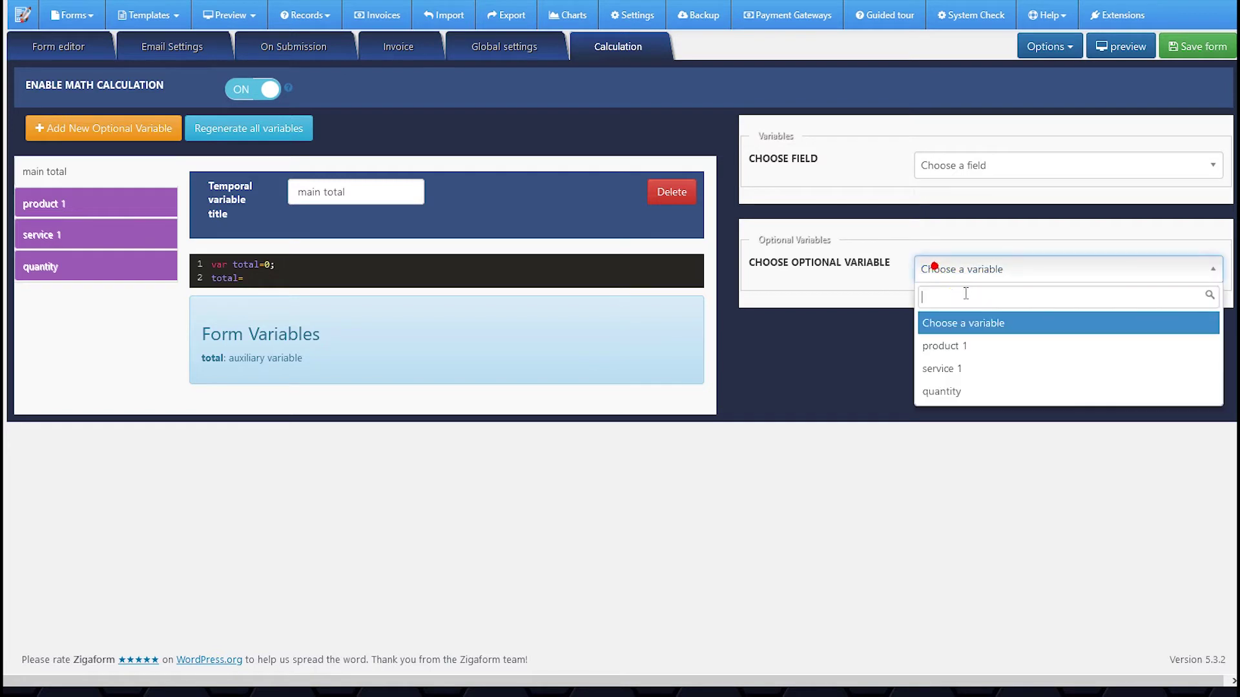
{"action": "left_click", "coordinate": [943, 349]}
{"action": "left_click", "coordinate": [835, 336]}
{"action": "key", "text": "ctrl+c"}
{"action": "left_click", "coordinate": [325, 275]}
{"action": "key", "text": "ctrl+v"}
{"action": "type", "text": "+"}
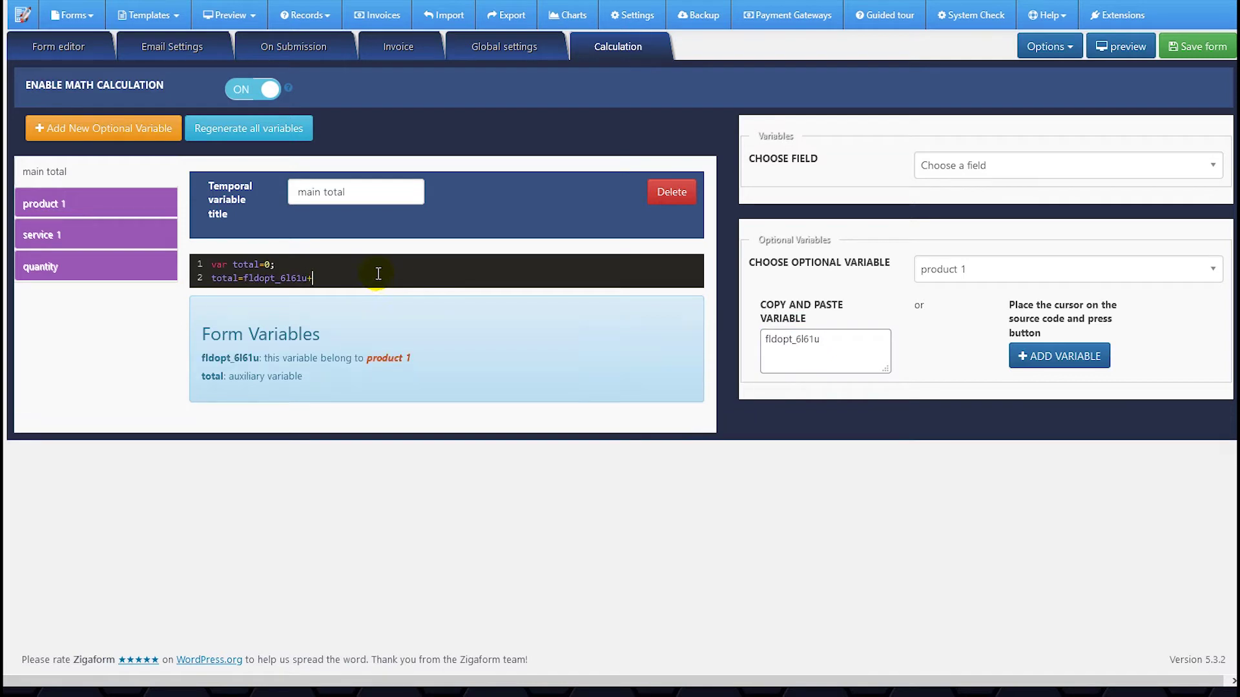
Choose the optional variable service 1 and copy its code fldopt_un5rl after the plus sign in the main total code.
{"action": "left_click", "coordinate": [961, 270]}
{"action": "left_click", "coordinate": [962, 362]}
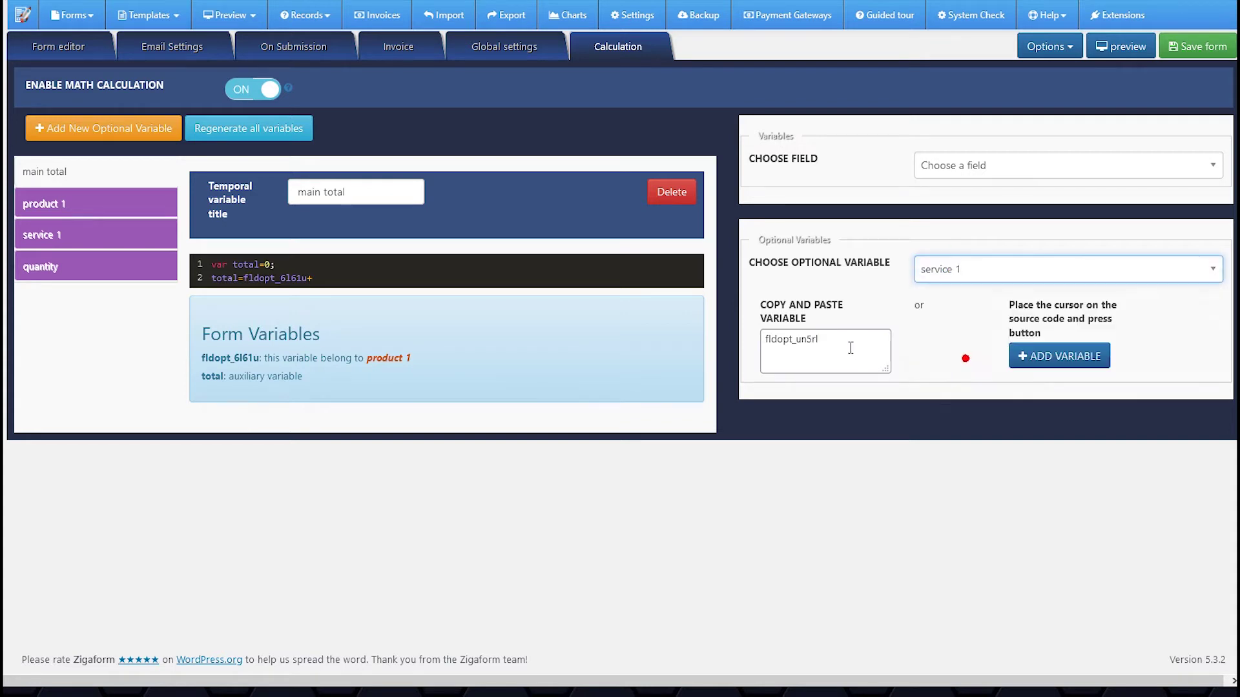
{"action": "left_click", "coordinate": [848, 347]}
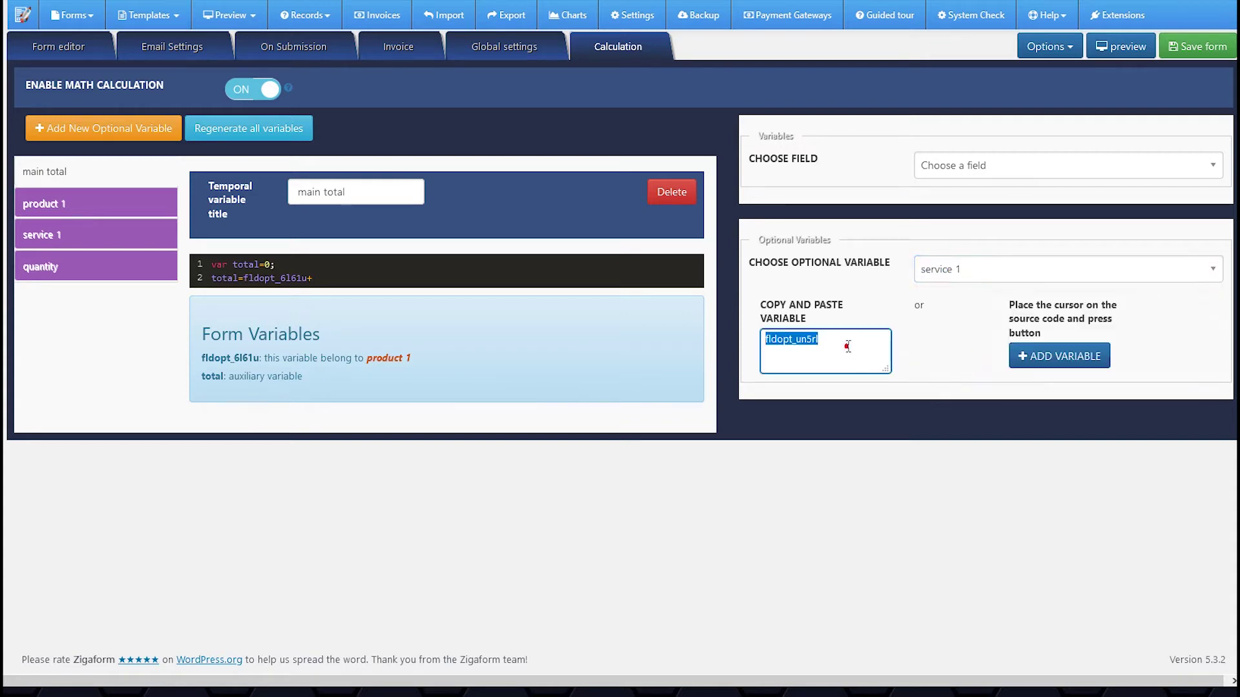
{"action": "left_click", "coordinate": [322, 275]}
{"action": "key", "text": "ctrl+v"}
Enclose the sum of the product 1 and service 1 variables in parentheses and add a multiplication sign after it.
{"action": "left_click", "coordinate": [248, 277]}
{"action": "left_click", "coordinate": [344, 294]}
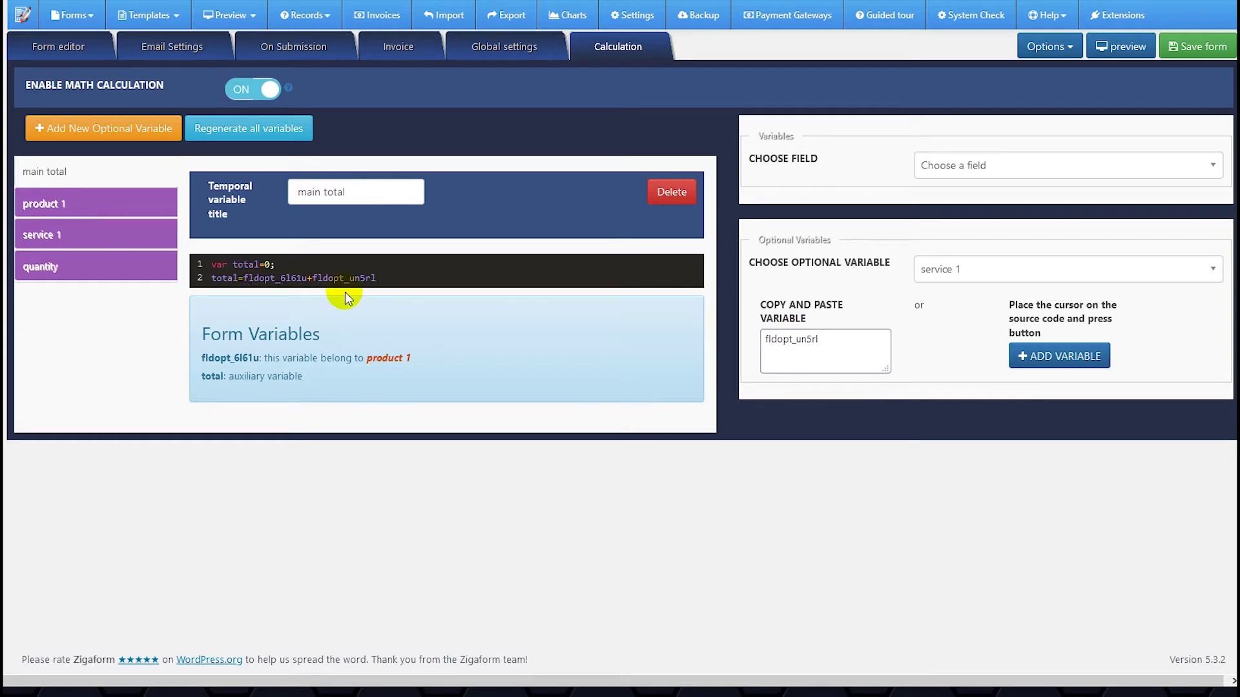
{"action": "type", "text": "("}
{"action": "key", "text": "End"}
{"action": "type", "text": ")"}
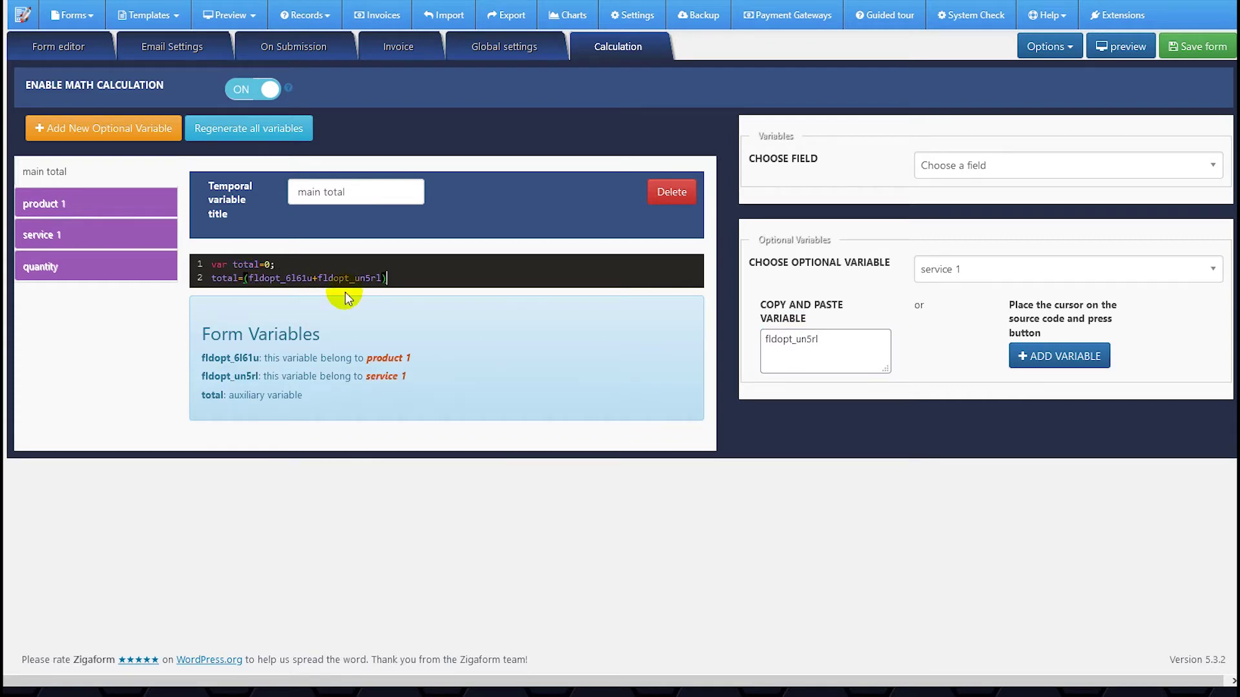
{"action": "type", "text": "*"}
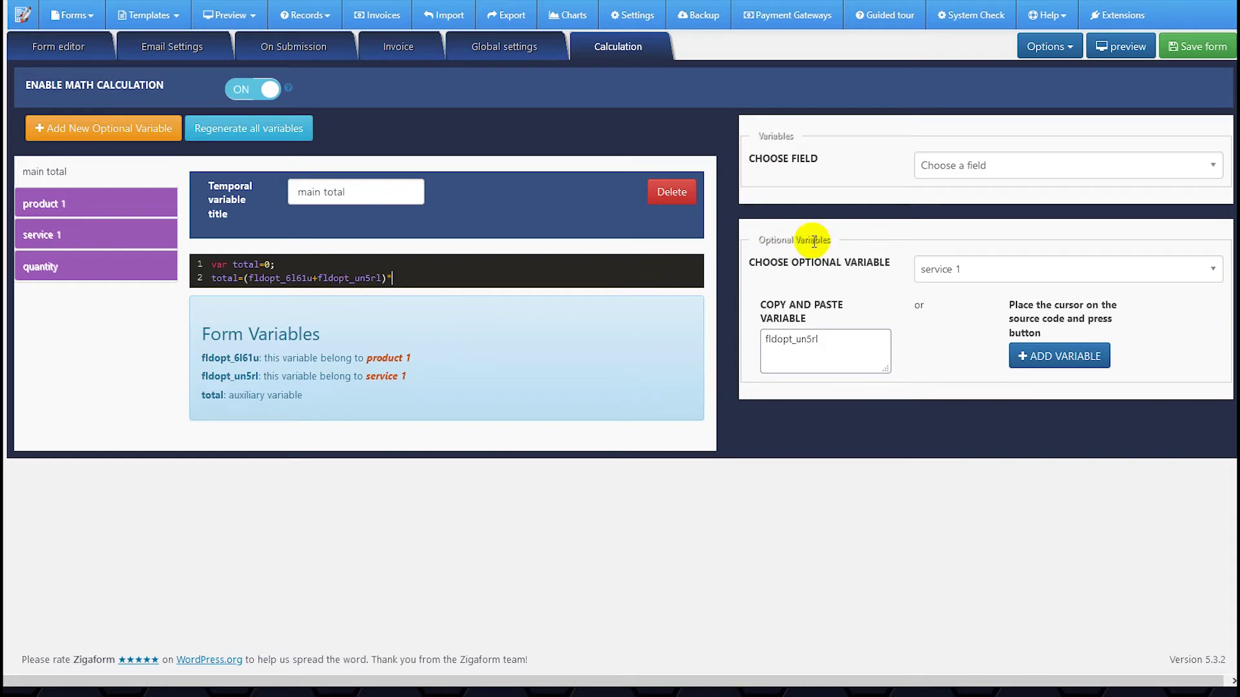
Choose the optional variable quantity, copy its code fldopt_viuo1 after the multiplication sign and end the line with a semicolon.
{"action": "left_click", "coordinate": [938, 265]}
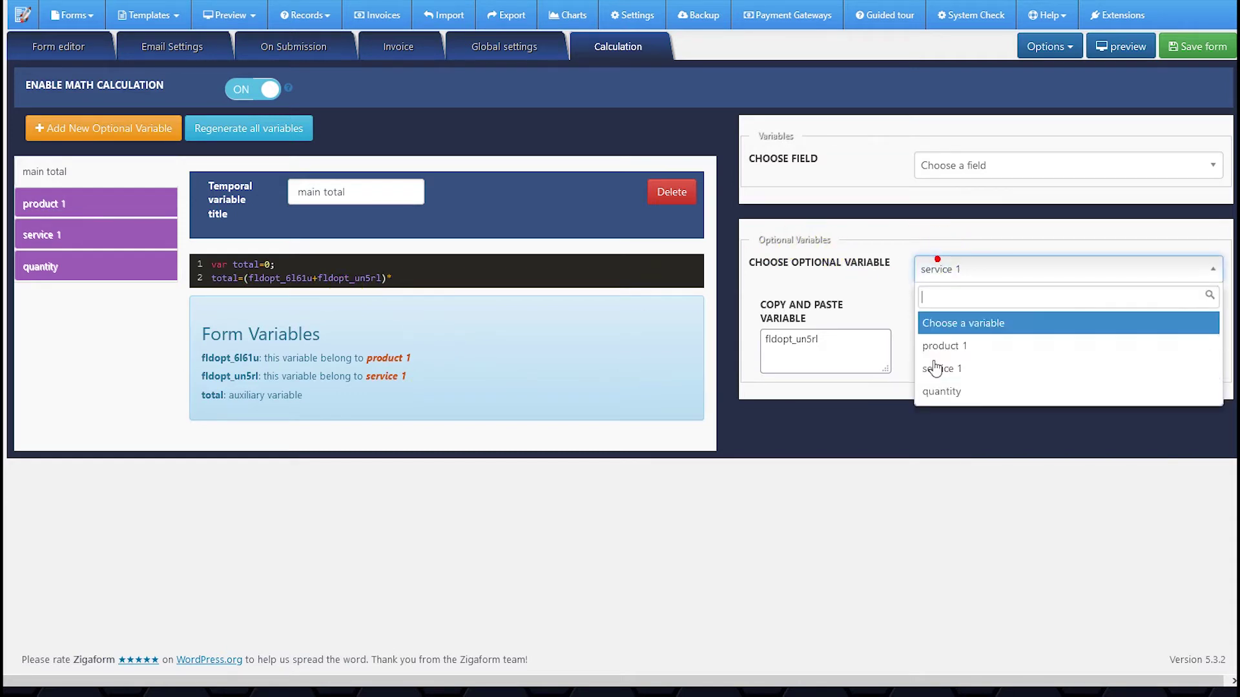
{"action": "left_click", "coordinate": [932, 393]}
{"action": "double_click", "coordinate": [819, 346]}
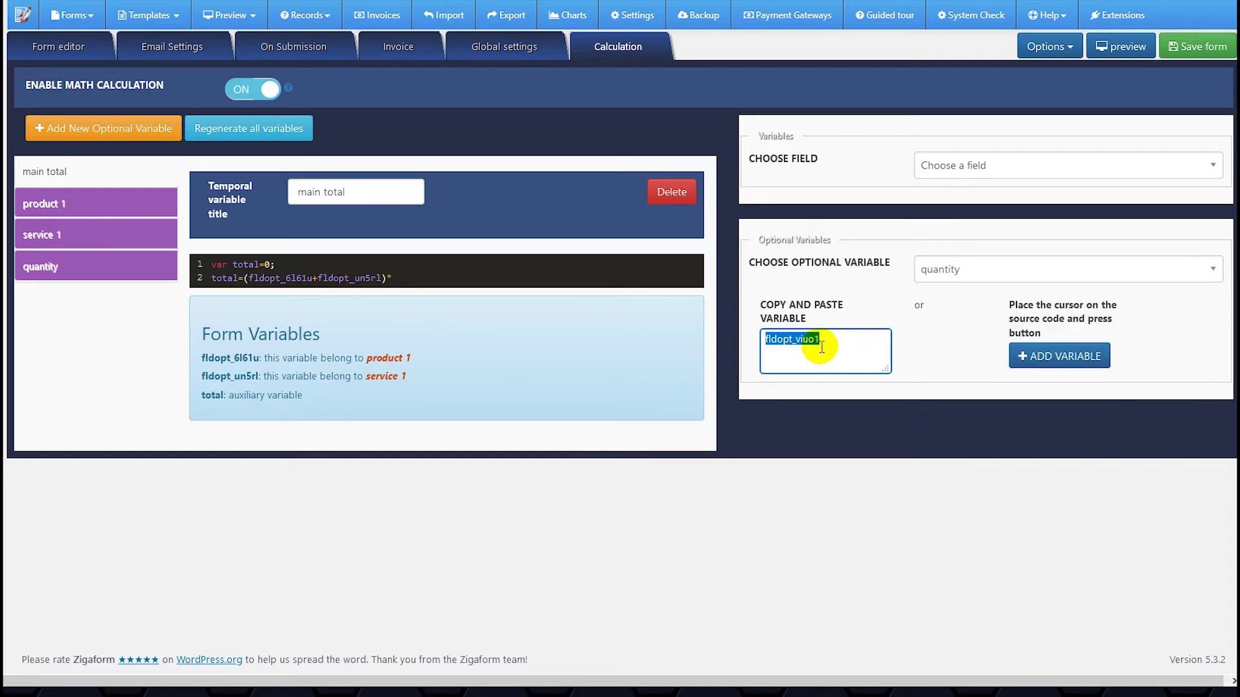
{"action": "key", "text": "ctrl+c"}
{"action": "left_click", "coordinate": [471, 280]}
{"action": "key", "text": "ctrl+v"}
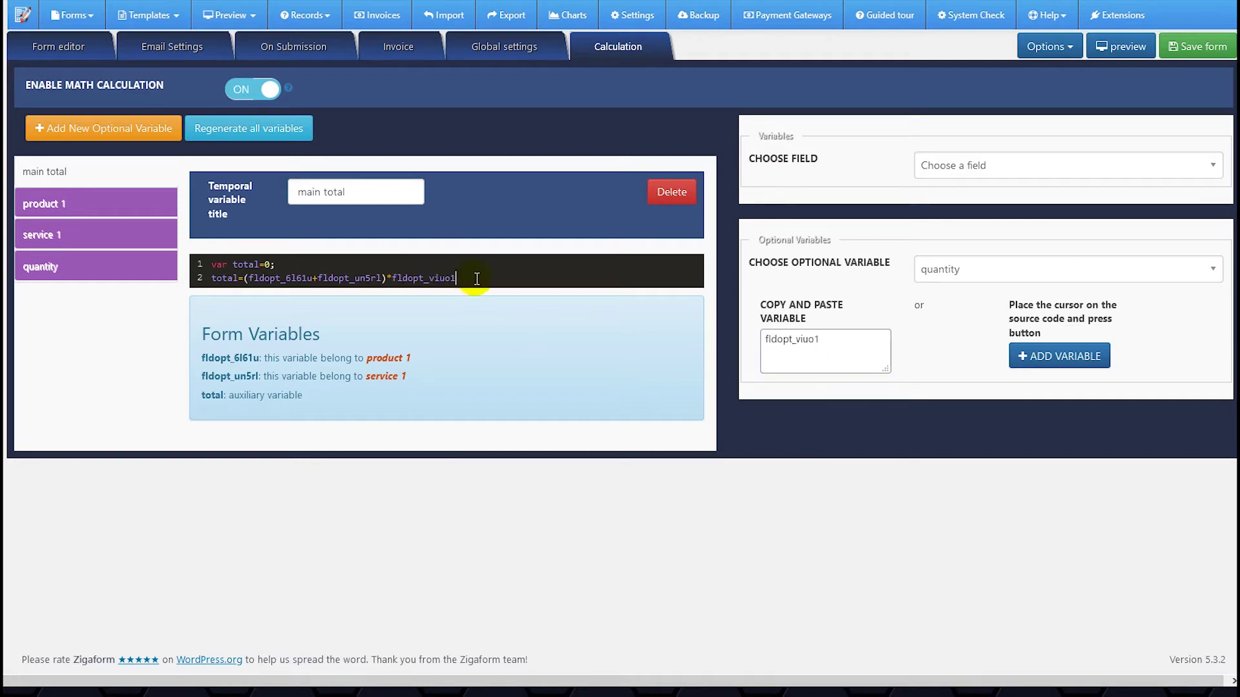
{"action": "type", "text": ";"}
Finish the main total code with a blank line and "return total;", and save the form.
{"action": "key", "text": "Return"}
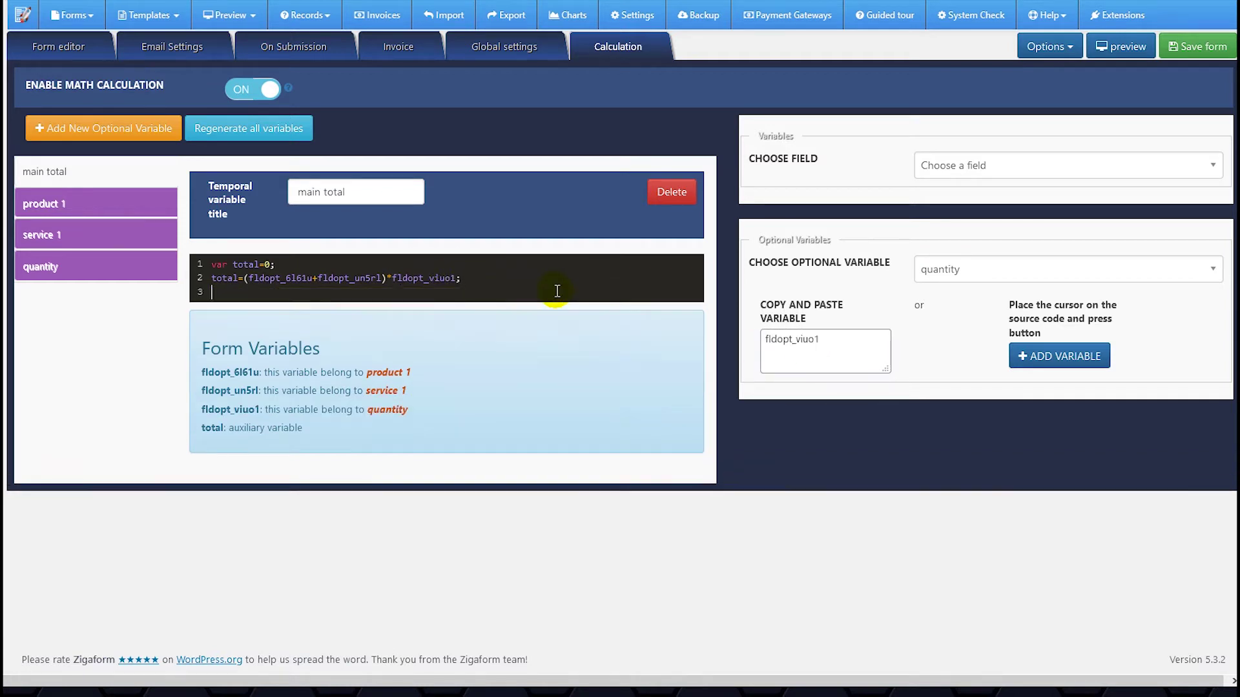
{"action": "key", "text": "Return"}
{"action": "type", "text": "retur"}
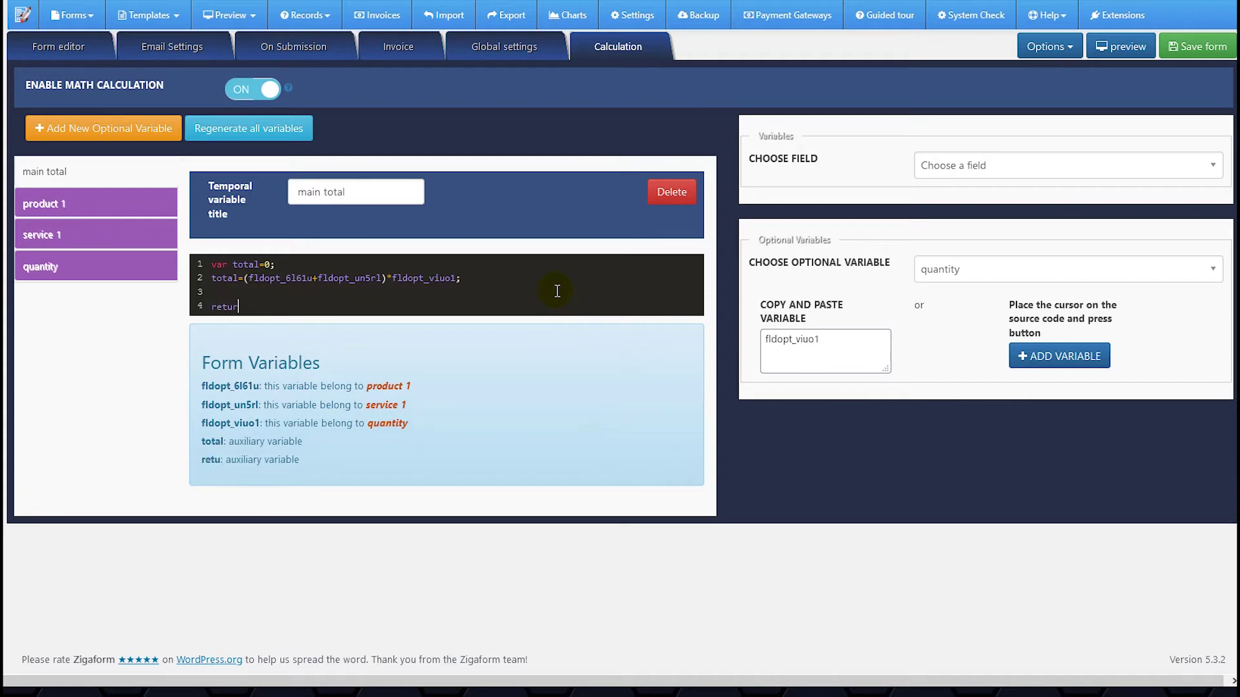
{"action": "type", "text": "n total;"}
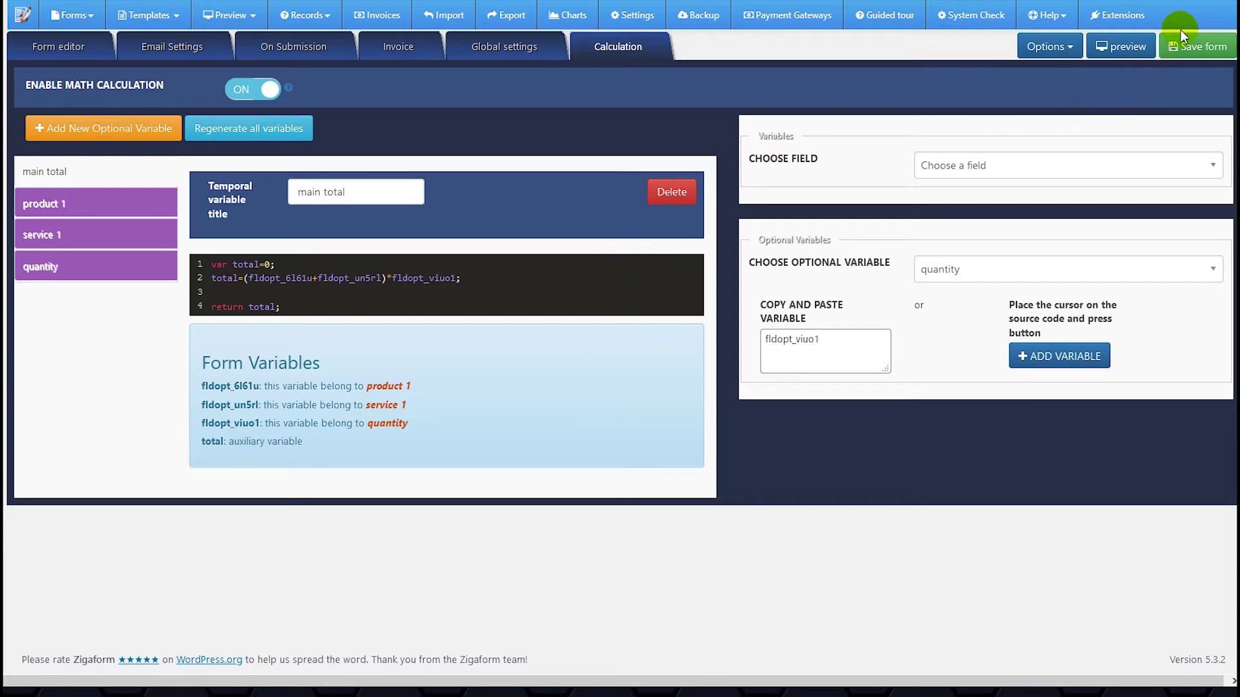
{"action": "left_click", "coordinate": [1194, 46]}
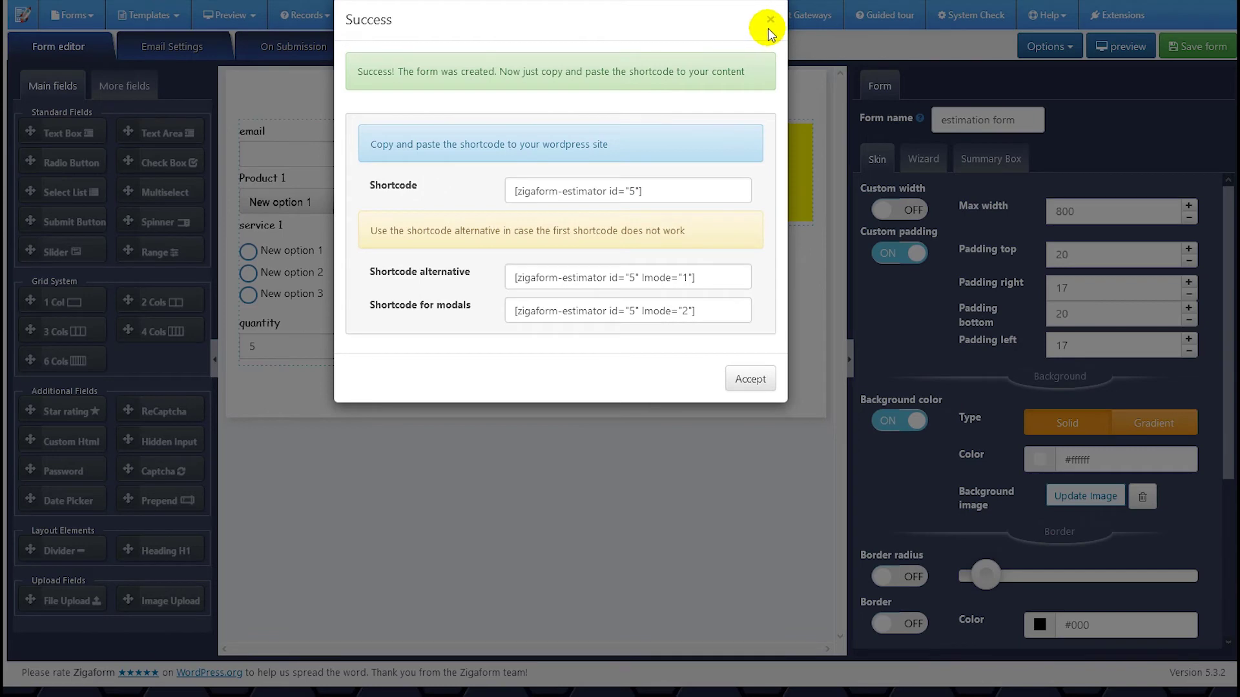
{"action": "left_click", "coordinate": [770, 20]}
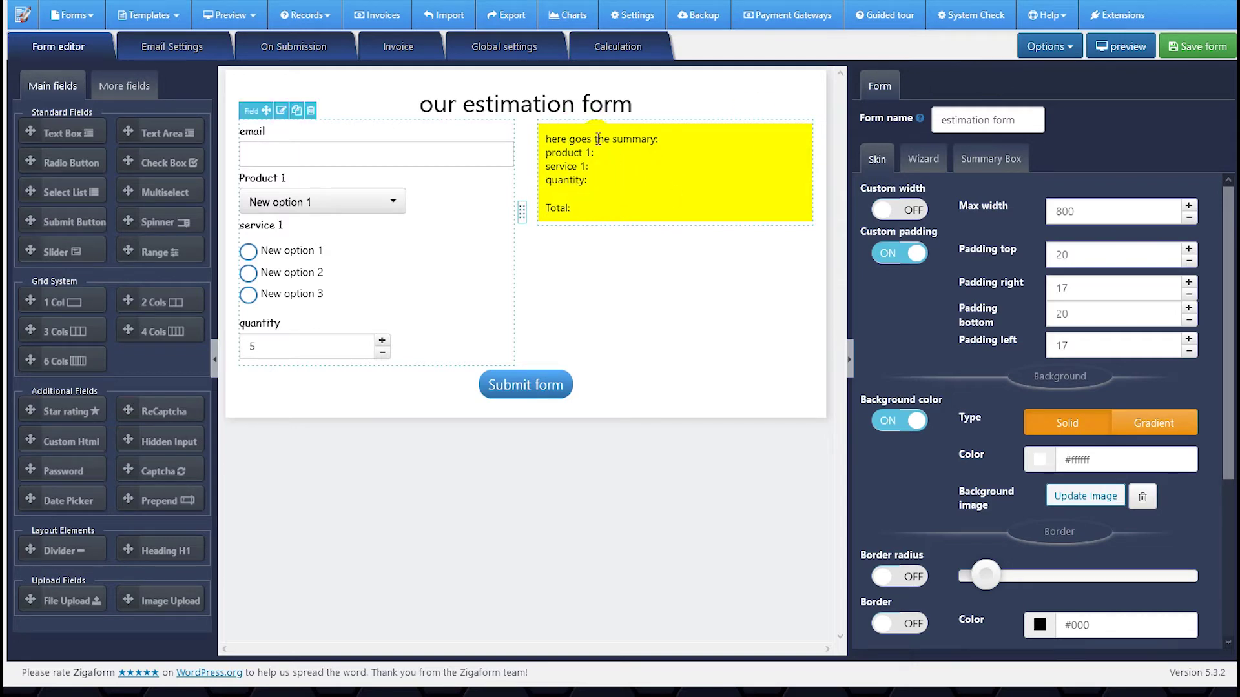
Open the yellow summary box's custom HTML content in the form editor and enlarge its text area to fit all lines.
{"action": "left_click", "coordinate": [606, 51]}
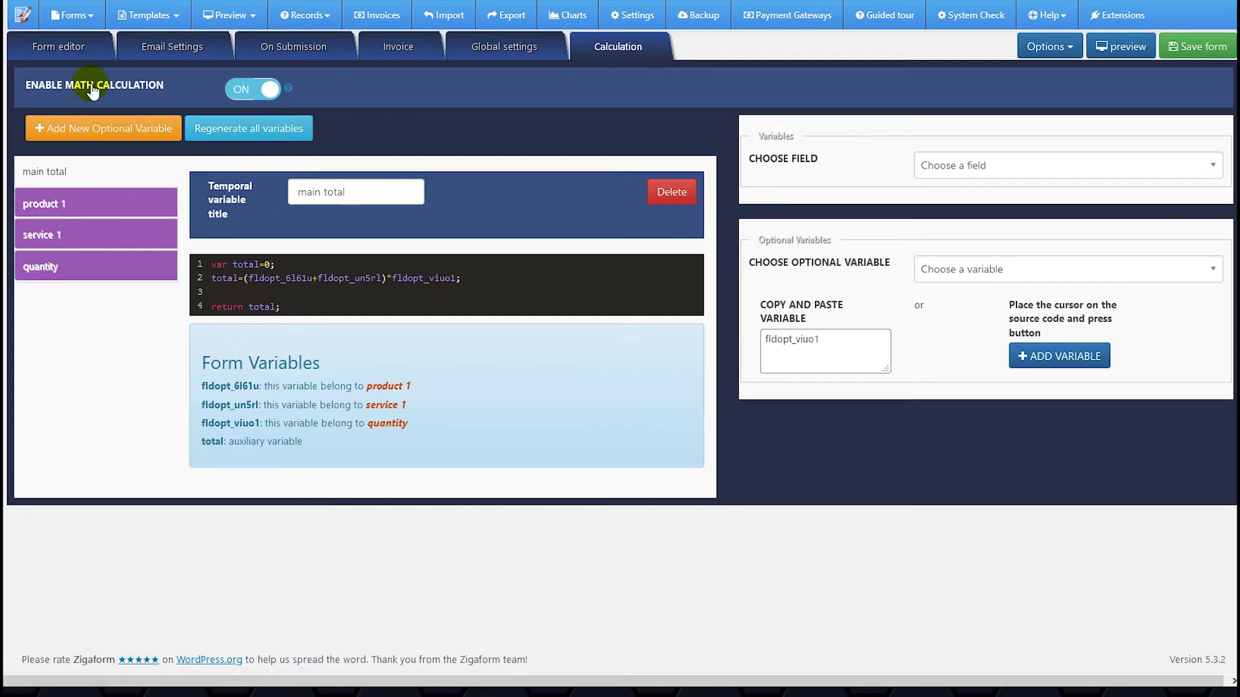
{"action": "left_click", "coordinate": [58, 47]}
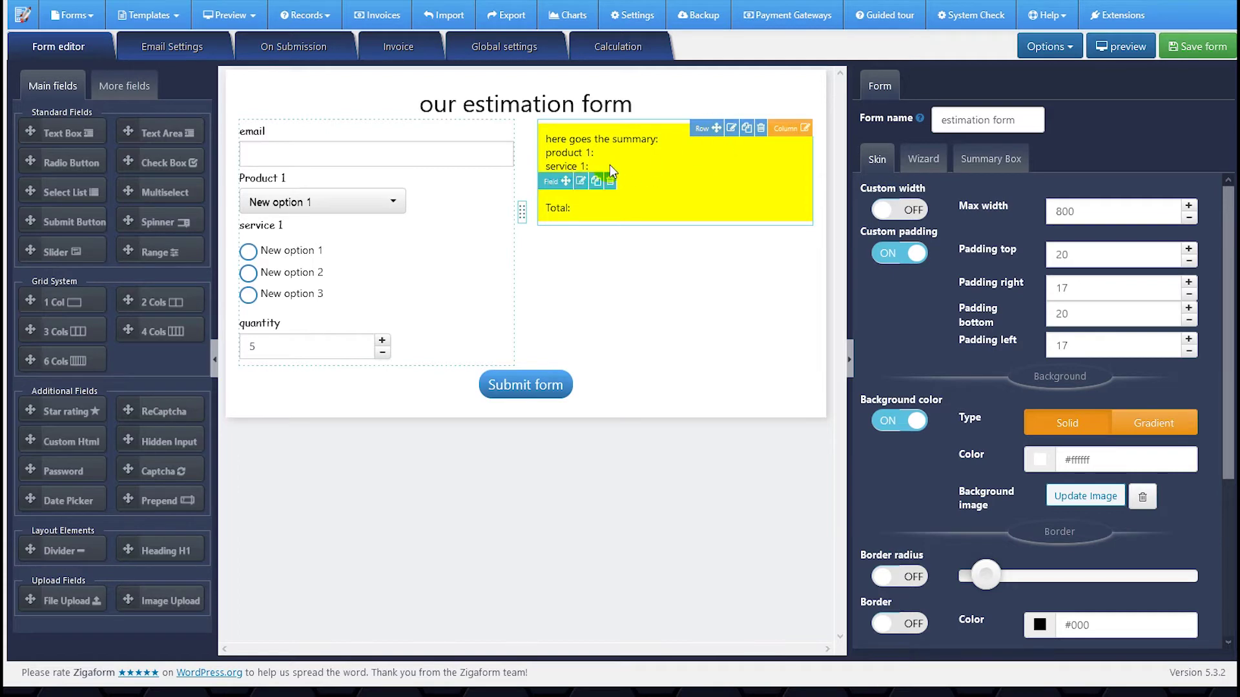
{"action": "left_click", "coordinate": [581, 182]}
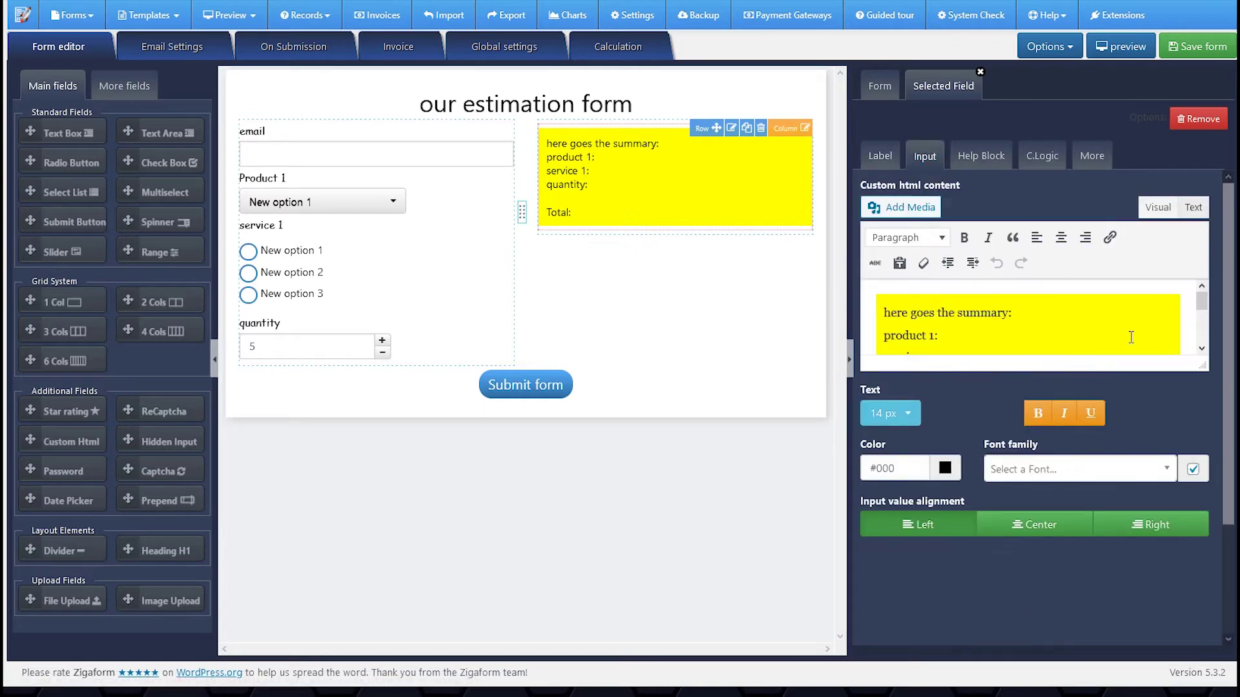
{"action": "left_click_drag", "start_coordinate": [1199, 370], "coordinate": [1158, 522]}
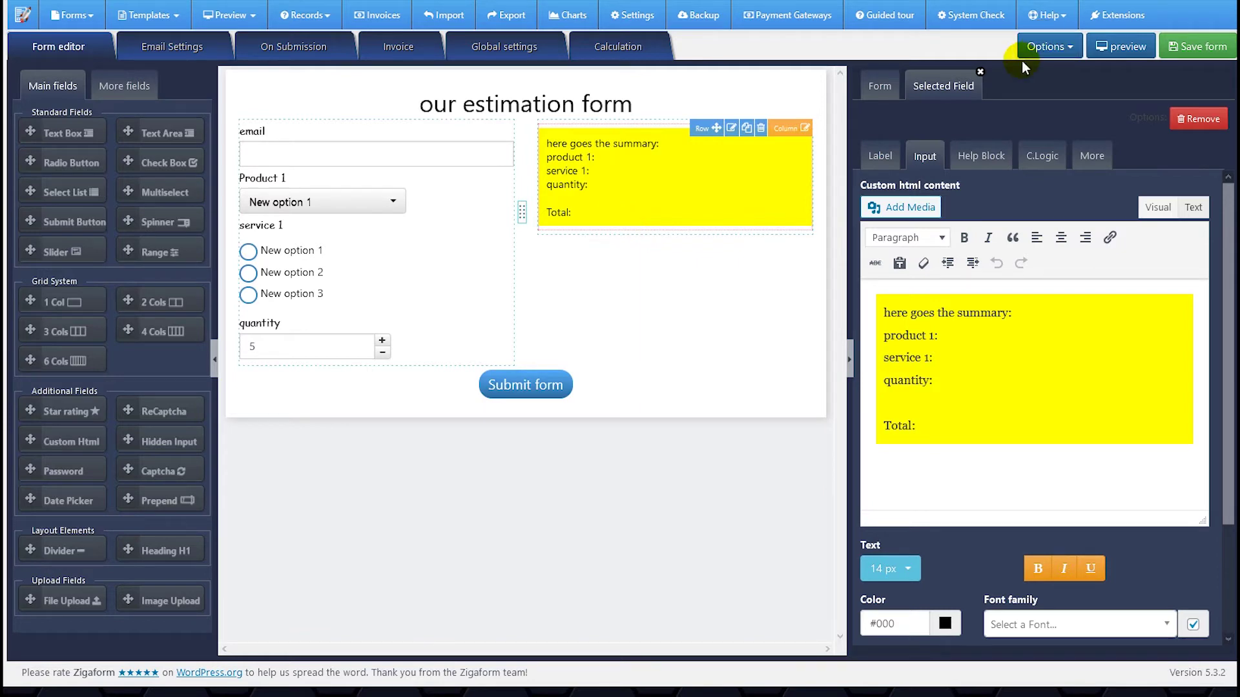
Copy the frontend code [zgfm_fvar opt="calc" atr1="6l61u"] of the product 1 calculation variable from the form variables list.
{"action": "left_click", "coordinate": [1022, 43]}
{"action": "left_click", "coordinate": [1046, 46]}
{"action": "left_click", "coordinate": [1049, 99]}
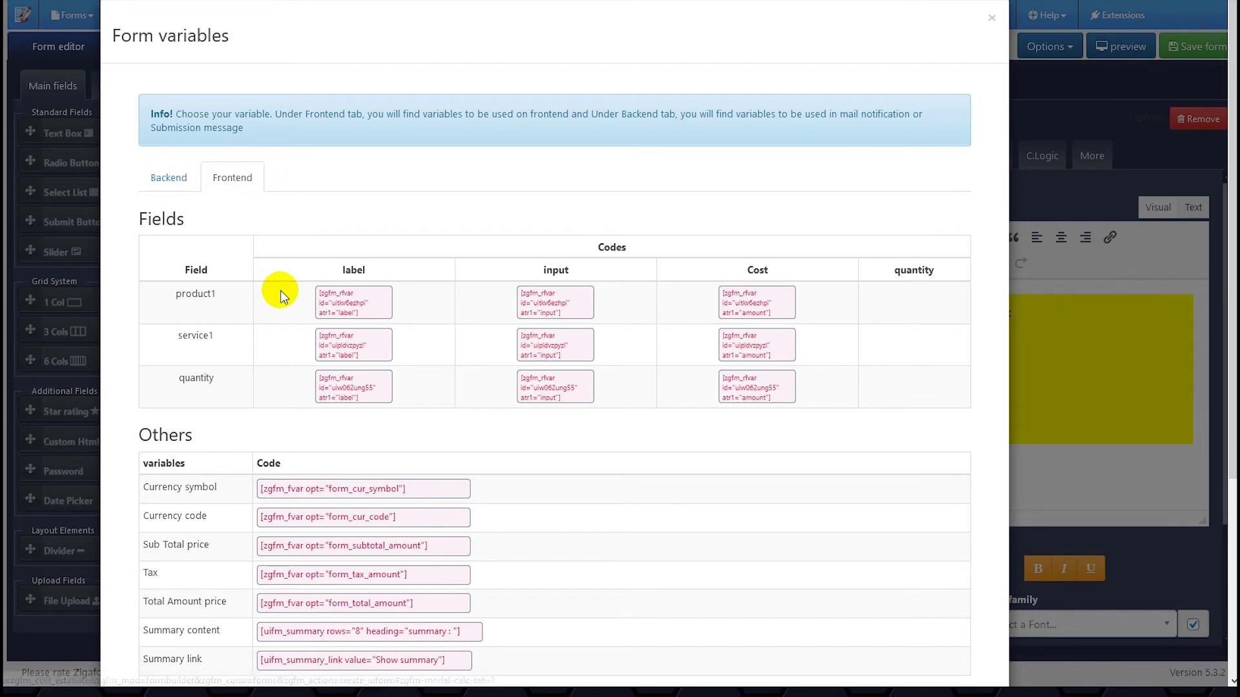
{"action": "scroll", "coordinate": [276, 284], "scroll_direction": "down", "scroll_amount": 4}
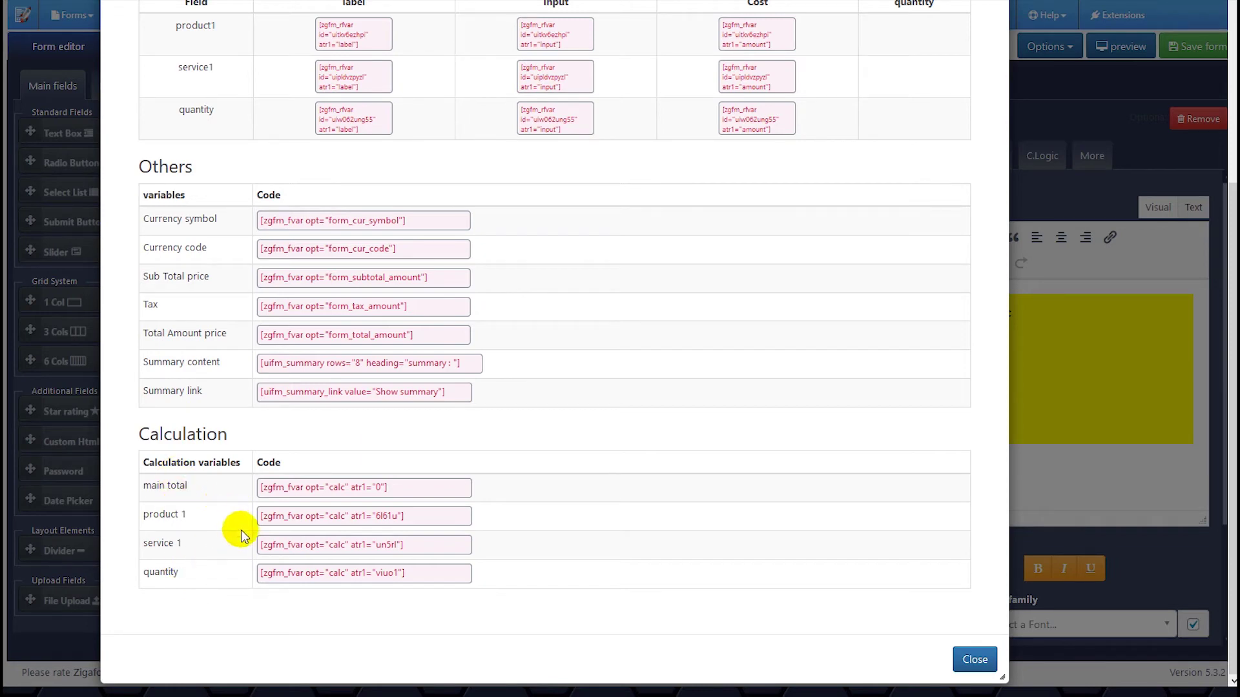
{"action": "left_click", "coordinate": [302, 517]}
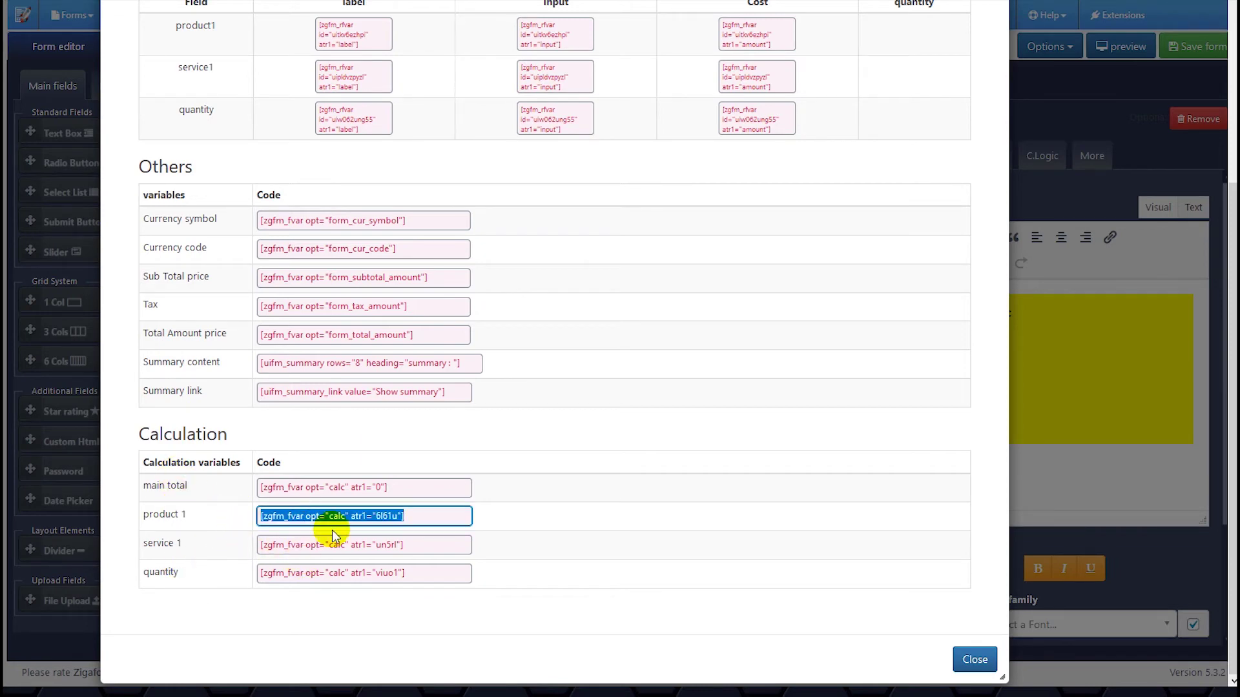
{"action": "left_click", "coordinate": [973, 657]}
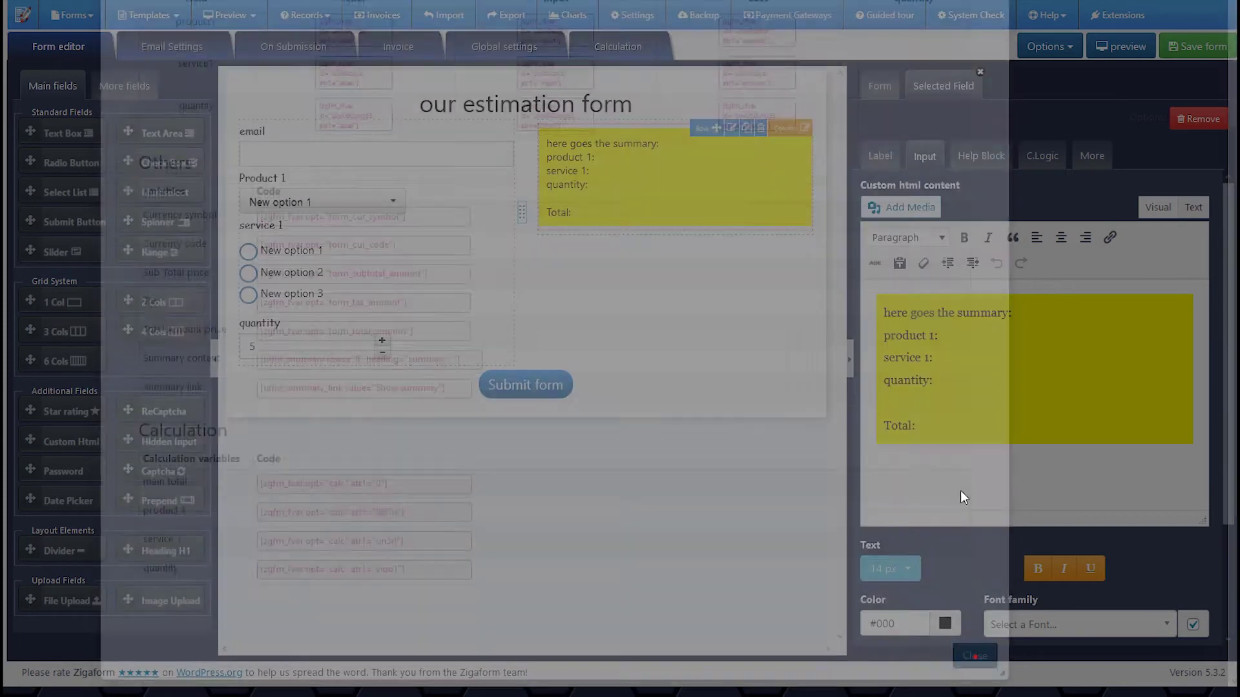
Put the copied code after "product 1:" in the summary content, and copy the service 1 calculation code [zgfm_fvar opt="calc" atr1="un5rl"] after "service 1:".
{"action": "key", "text": "ctrl+v"}
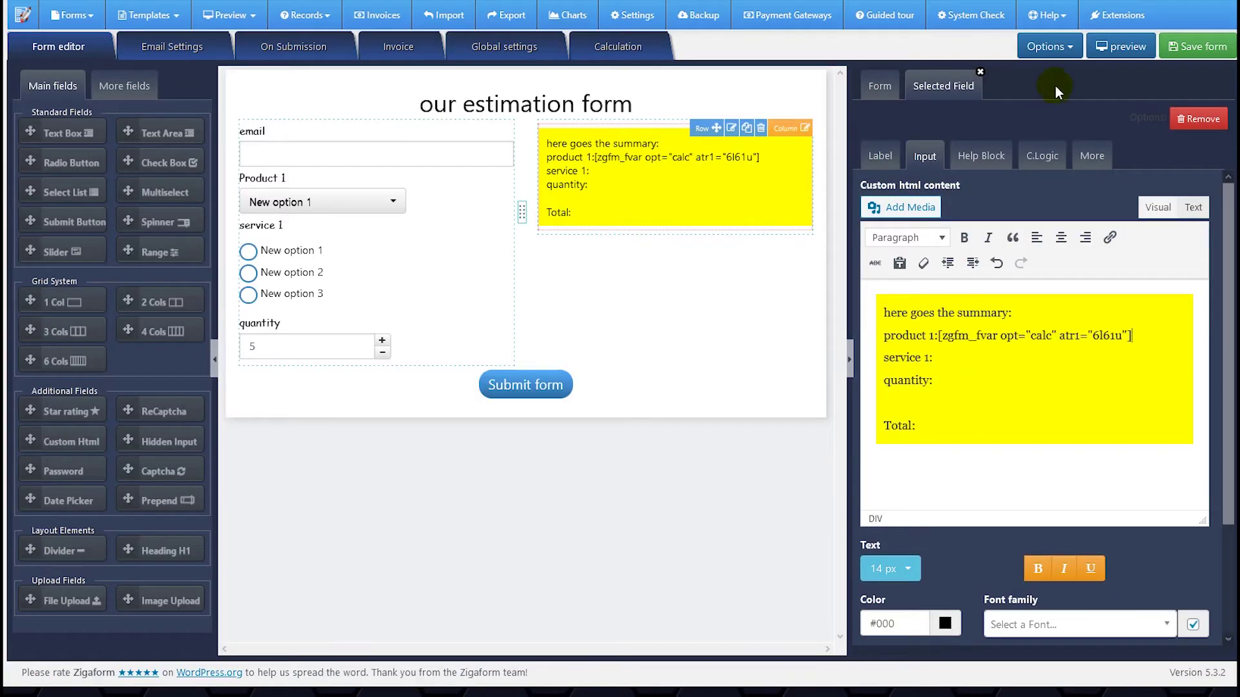
{"action": "left_click", "coordinate": [1051, 46]}
{"action": "left_click", "coordinate": [1058, 99]}
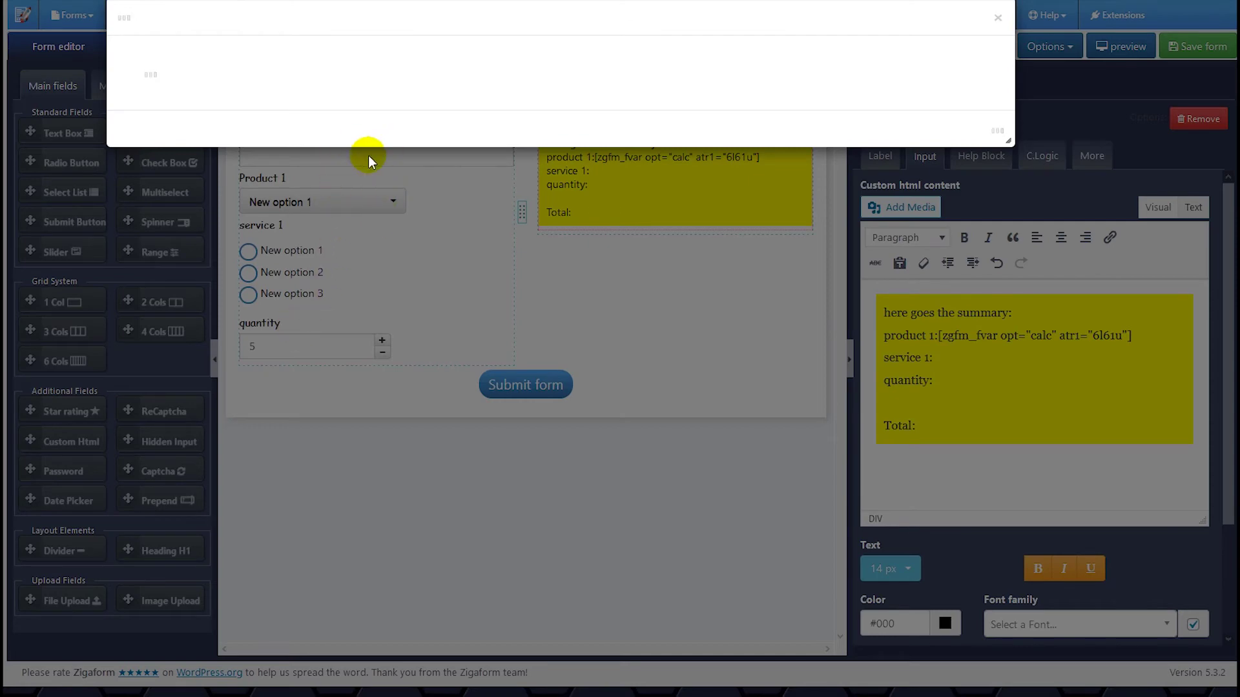
{"action": "scroll", "coordinate": [392, 362], "scroll_direction": "down", "scroll_amount": 4}
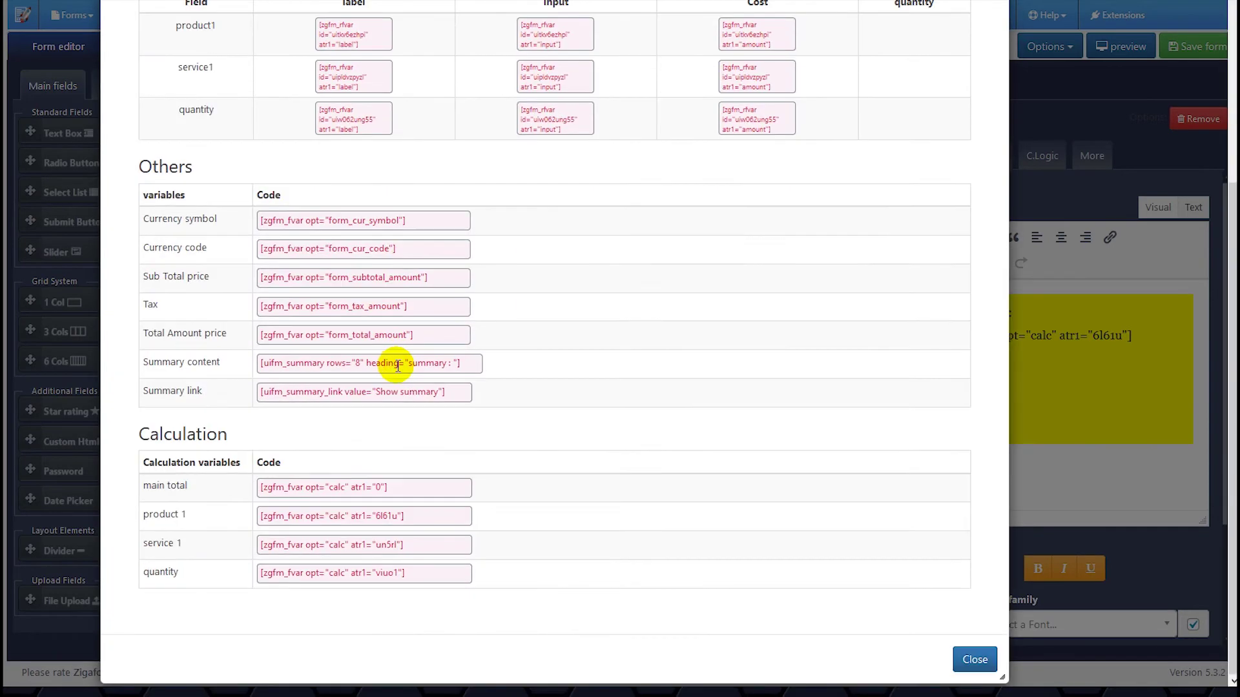
{"action": "left_click", "coordinate": [302, 540]}
{"action": "key", "text": "ctrl+c"}
{"action": "left_click", "coordinate": [973, 657]}
{"action": "left_click", "coordinate": [977, 370]}
{"action": "key", "text": "ctrl+v"}
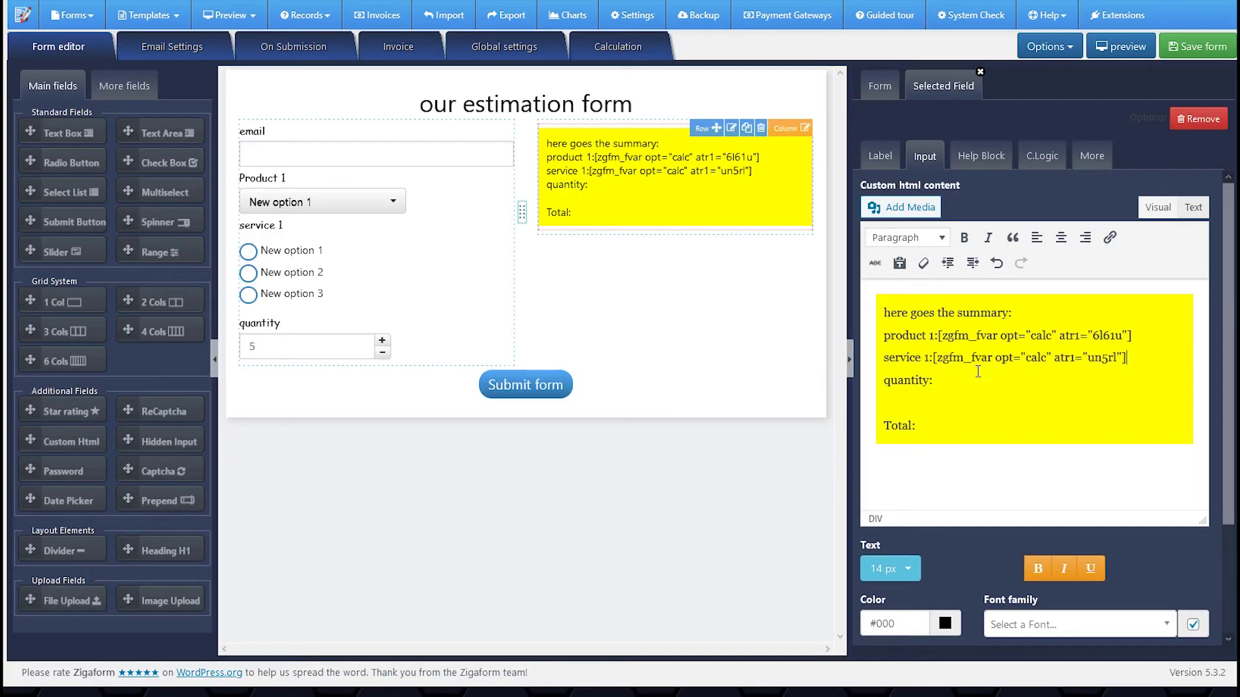
Copy the quantity calculation code [zgfm_fvar opt="calc" atr1="viuo1"] from the form variables list and insert it after "quantity:".
{"action": "left_click", "coordinate": [1052, 47]}
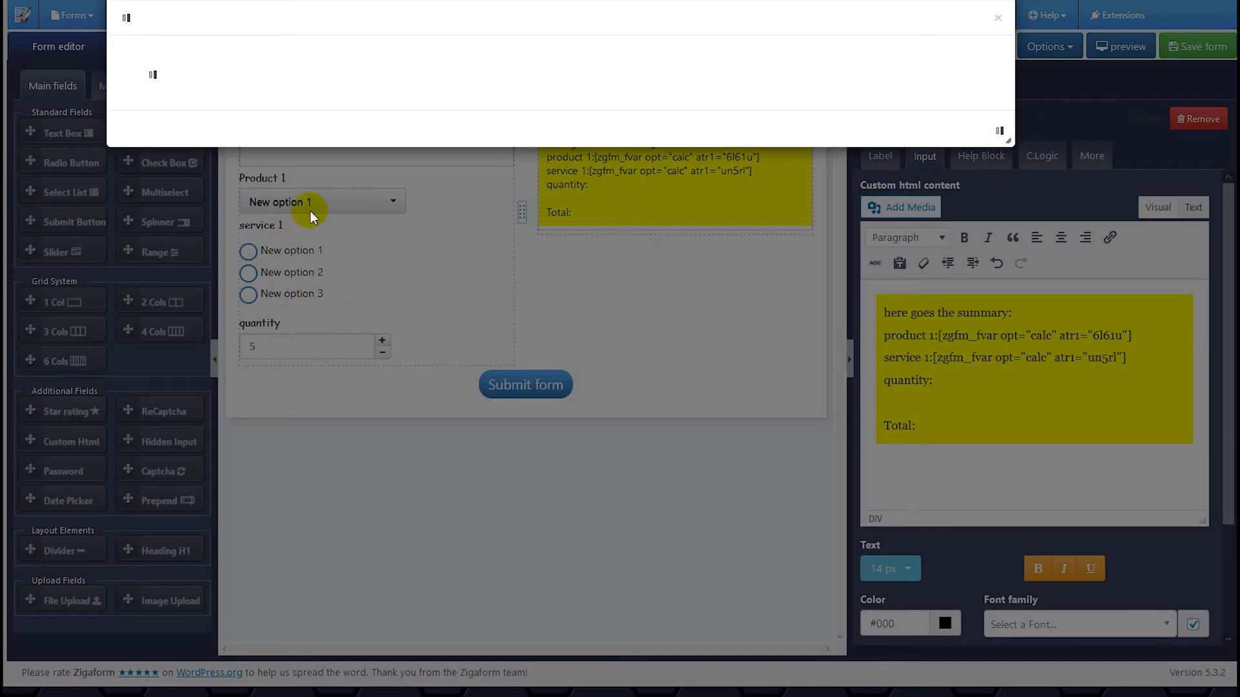
{"action": "scroll", "coordinate": [239, 433], "scroll_direction": "down", "scroll_amount": 4}
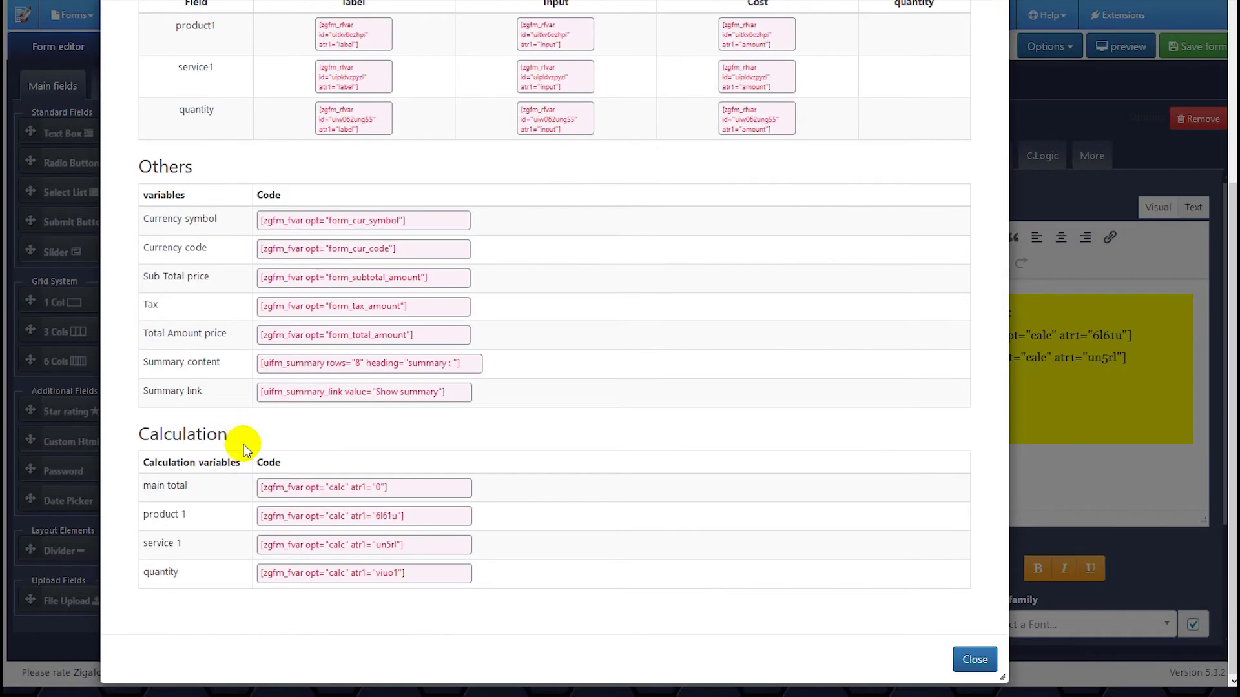
{"action": "left_click", "coordinate": [282, 581]}
{"action": "key", "text": "ctrl+c"}
{"action": "left_click", "coordinate": [974, 658]}
{"action": "key", "text": "ctrl+v"}
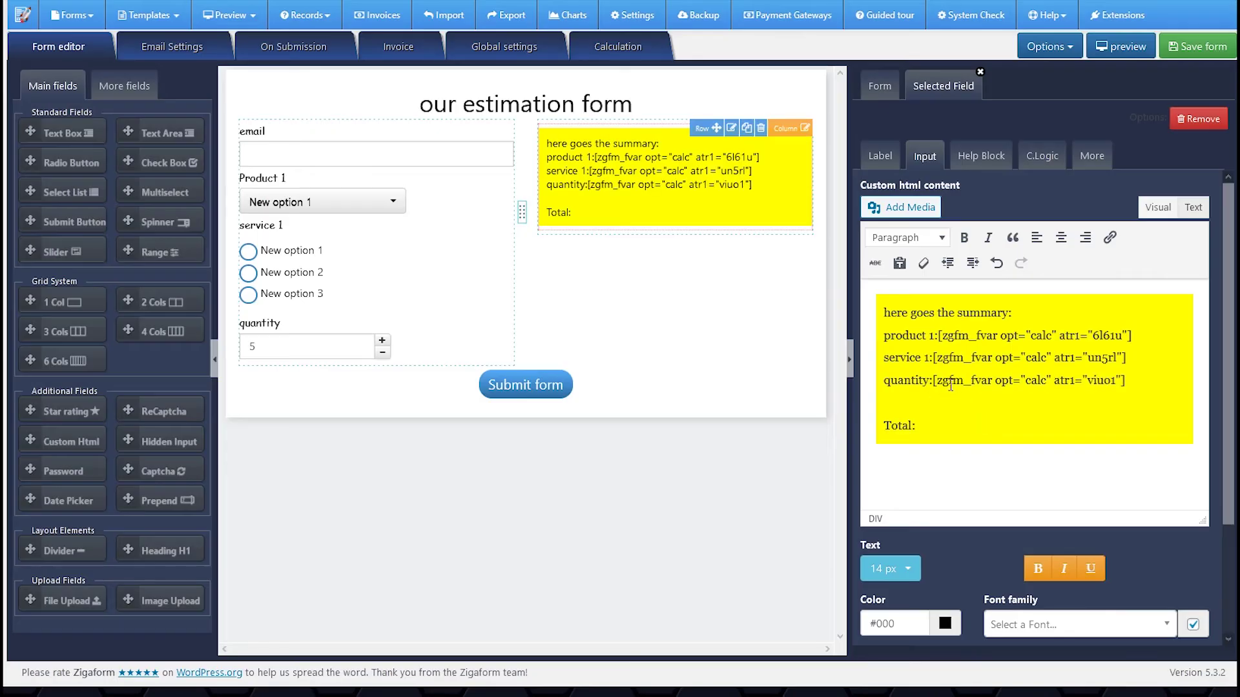
Copy the main total code [zgfm_fvar opt="calc" atr1="0"] after "Total:" in the summary content and save the form.
{"action": "left_click", "coordinate": [1044, 48]}
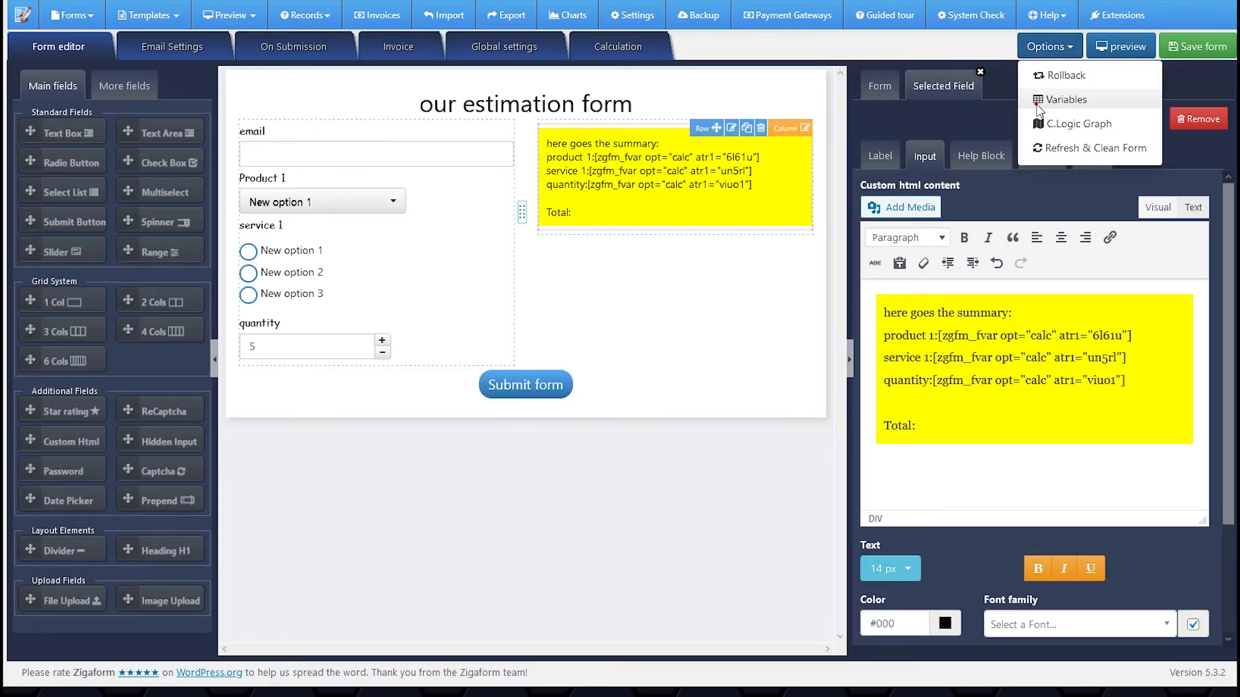
{"action": "left_click", "coordinate": [1038, 101]}
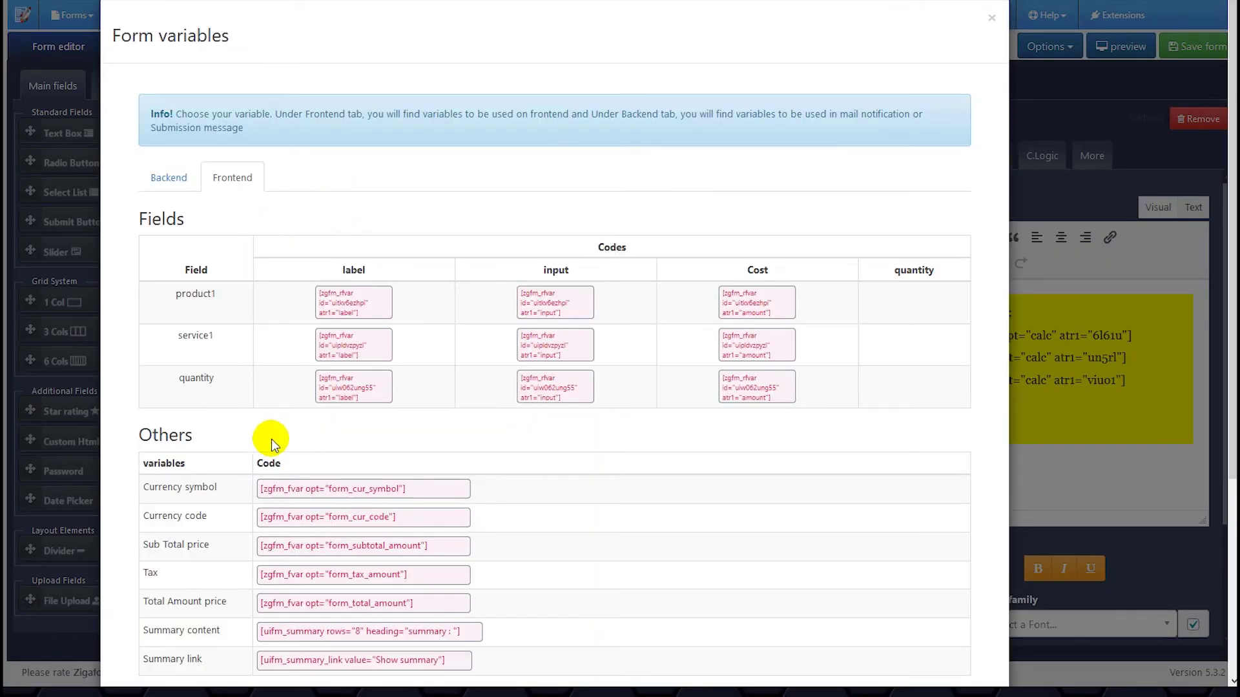
{"action": "scroll", "coordinate": [227, 348], "scroll_direction": "down", "scroll_amount": 4}
{"action": "left_click", "coordinate": [299, 485]}
{"action": "key", "text": "ctrl+c"}
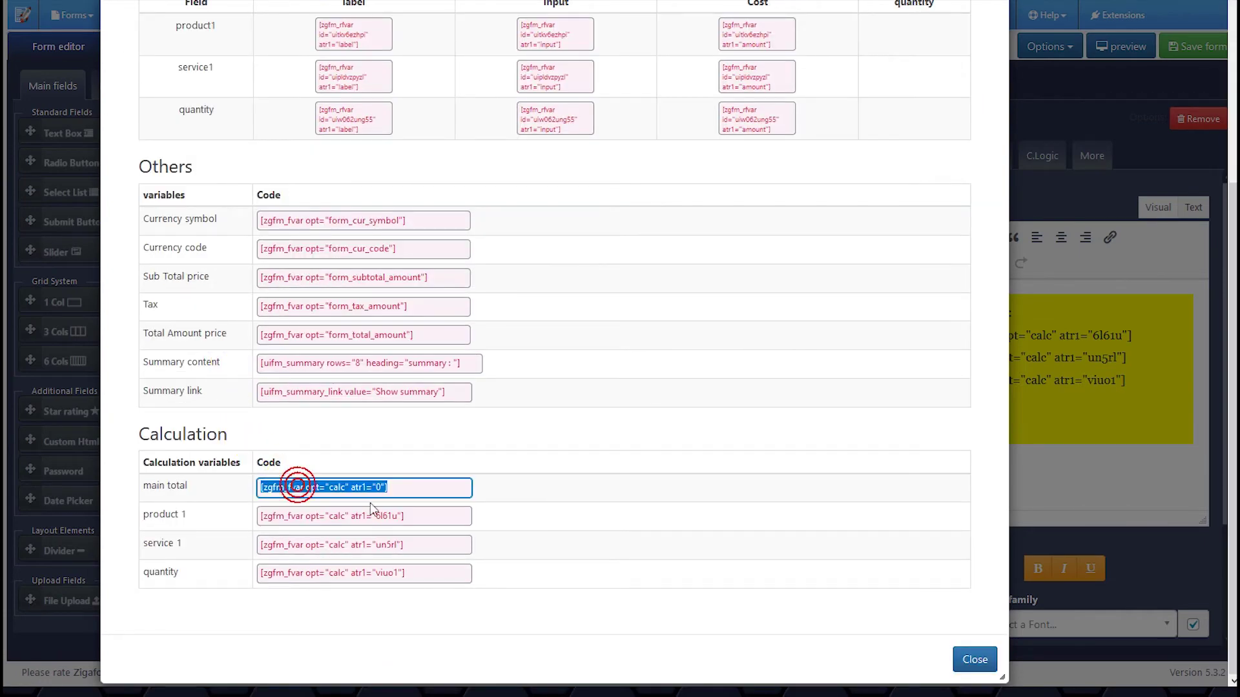
{"action": "left_click", "coordinate": [985, 659]}
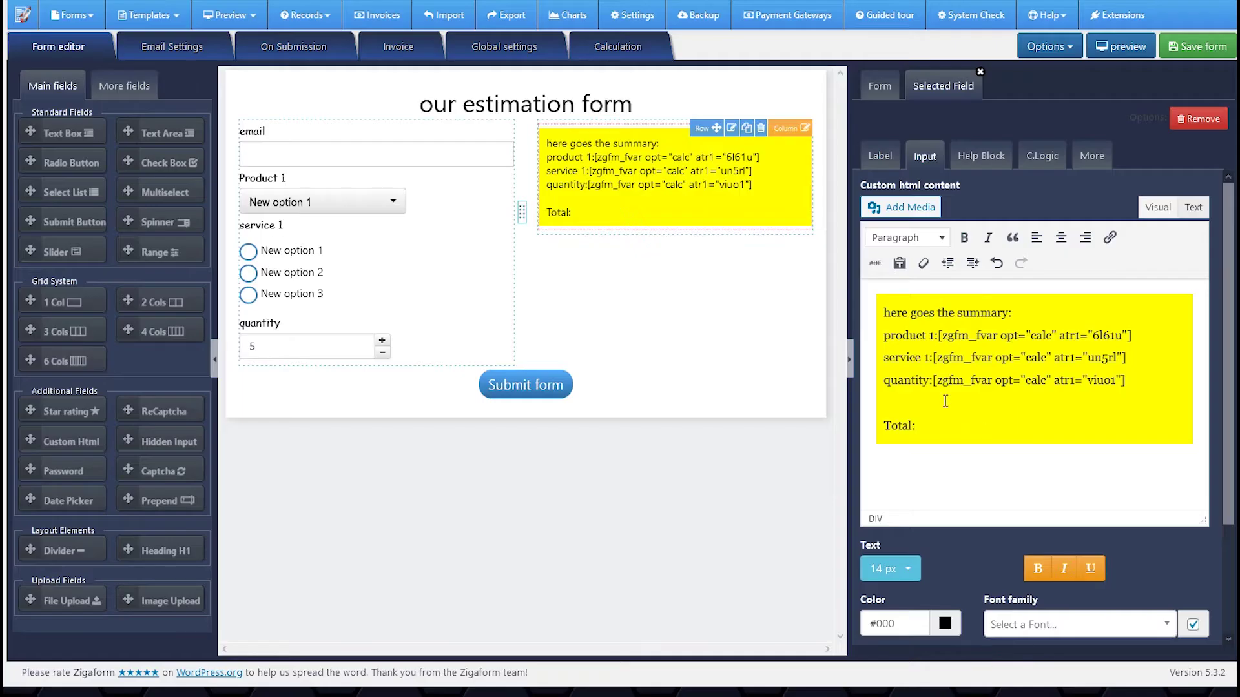
{"action": "key", "text": "ctrl+v"}
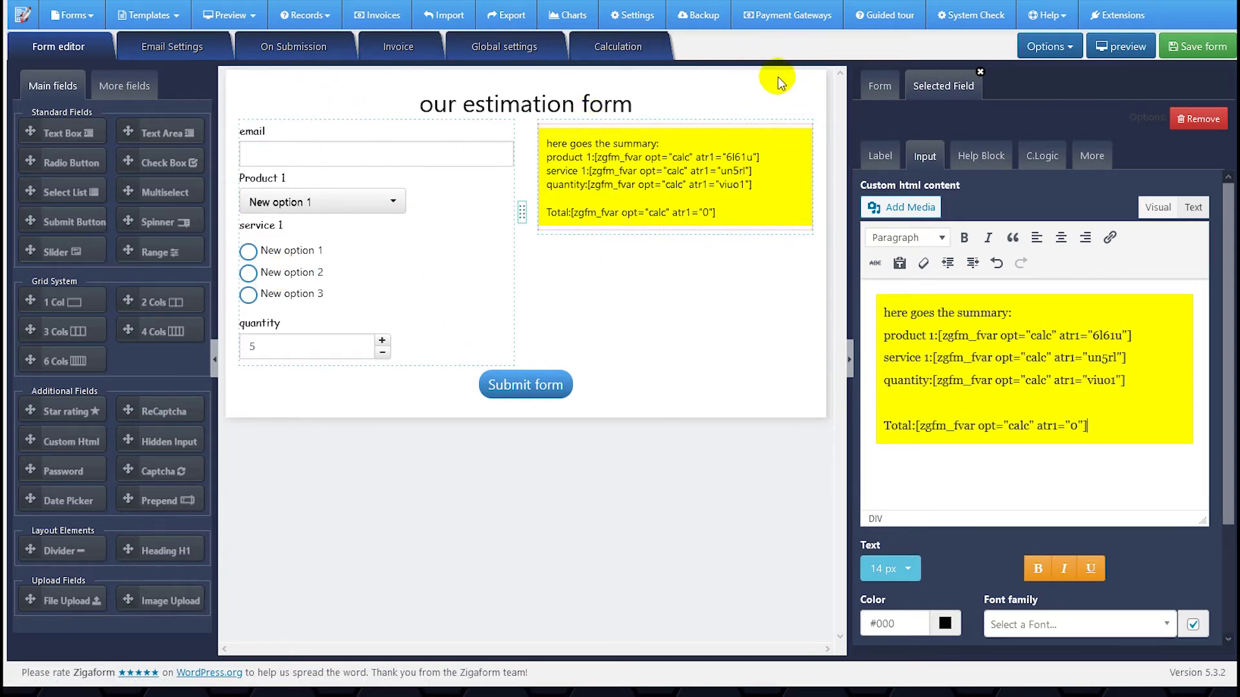
{"action": "left_click", "coordinate": [1172, 46]}
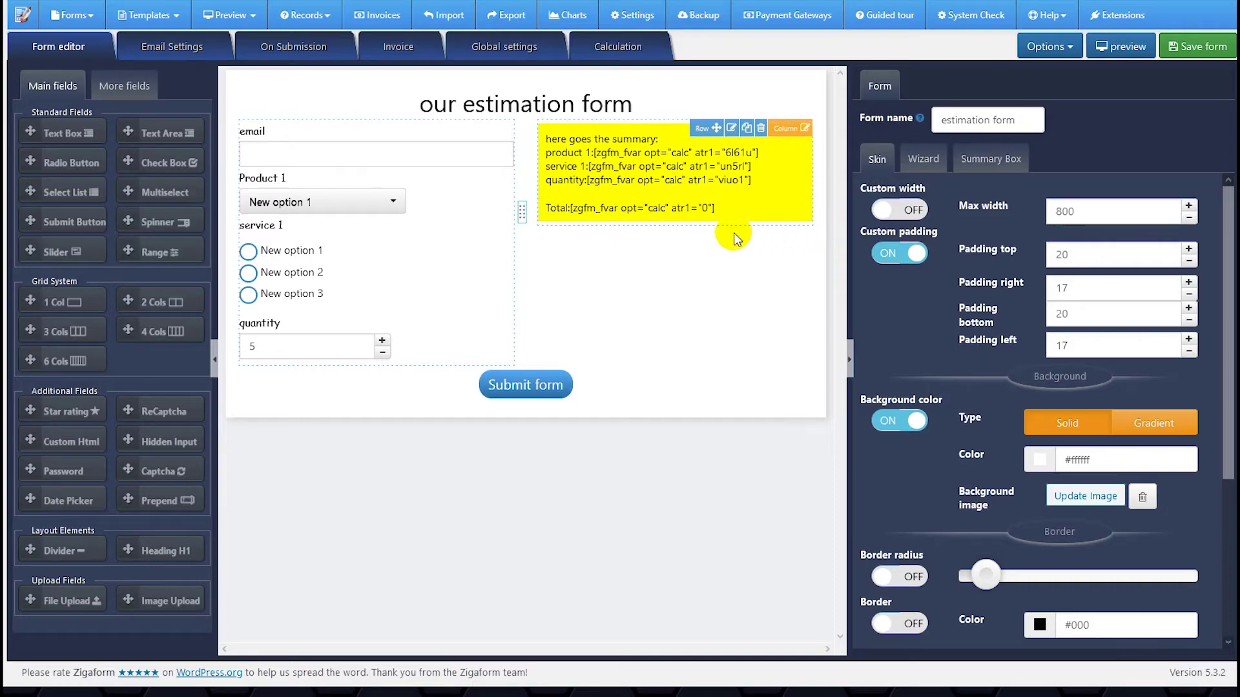
Preview the form, try submitting it with the email field empty, and fill in a sample e-mail address.
{"action": "left_click", "coordinate": [1122, 50]}
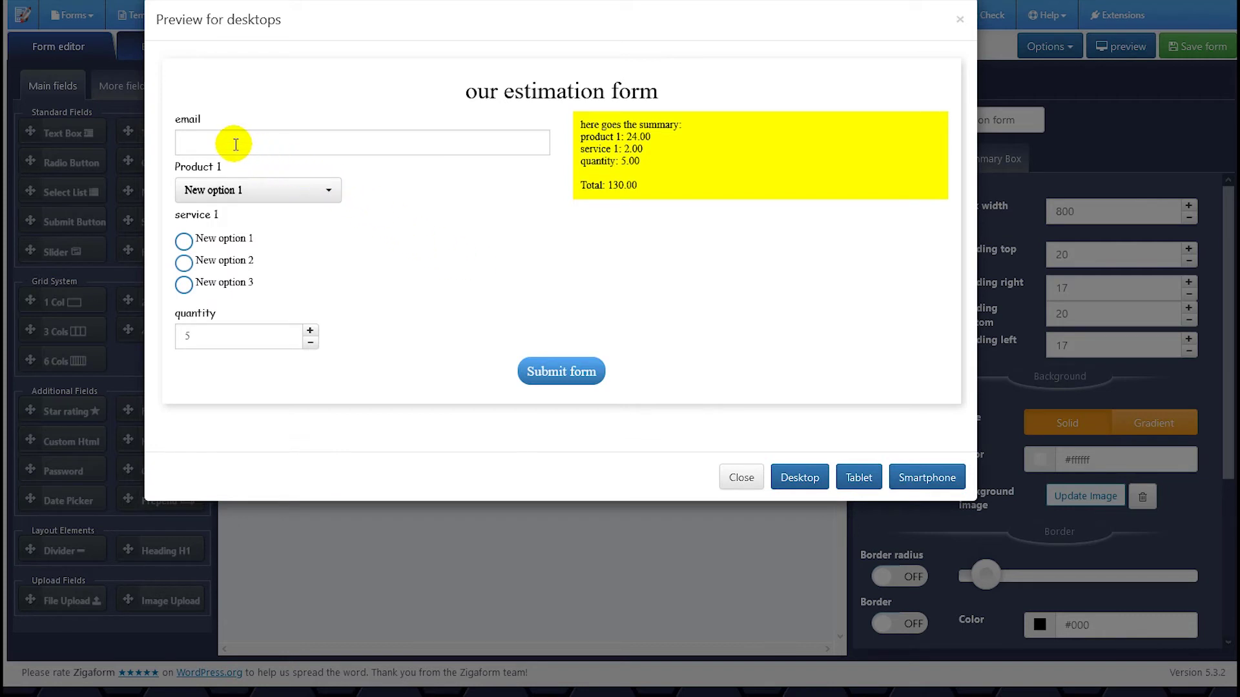
{"action": "left_click", "coordinate": [554, 367]}
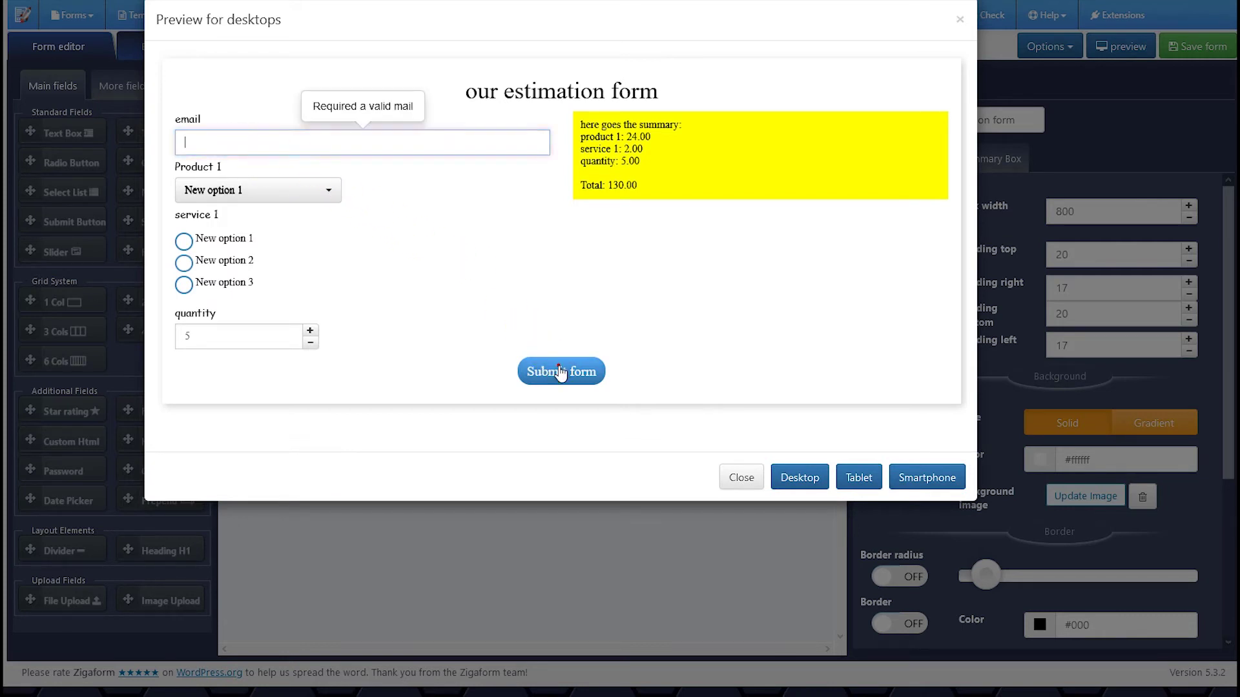
{"action": "type", "text": "asdf"}
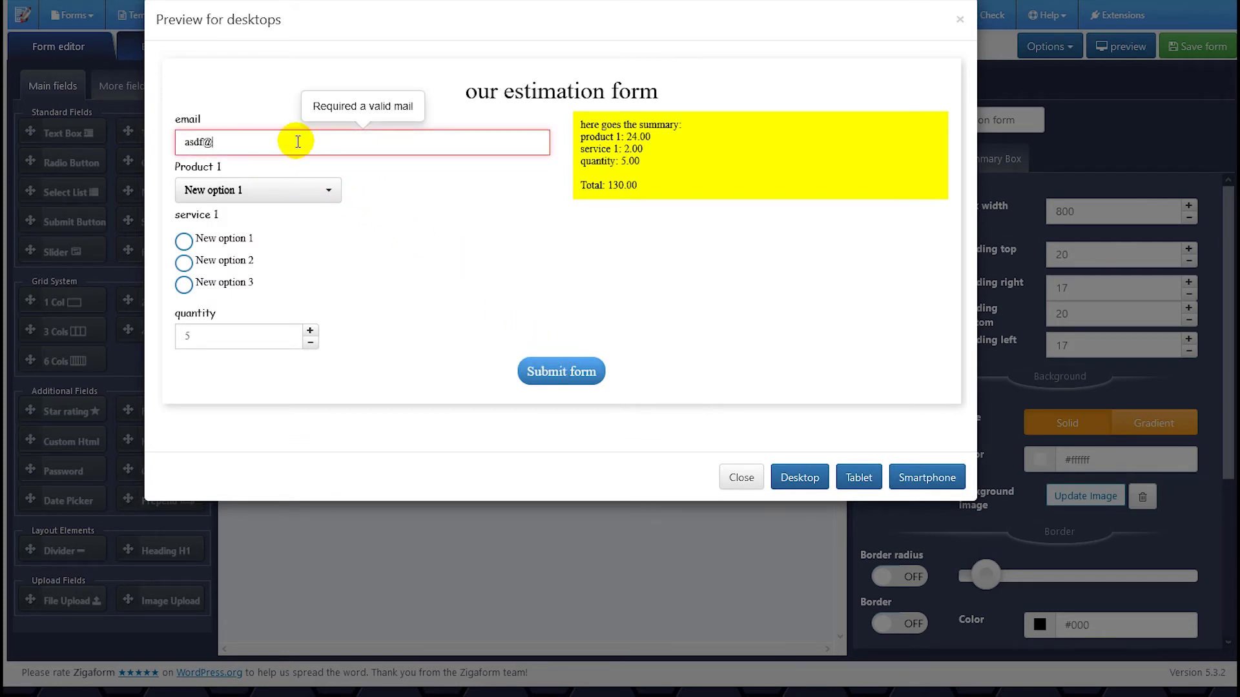
{"action": "type", "text": "@asd.com"}
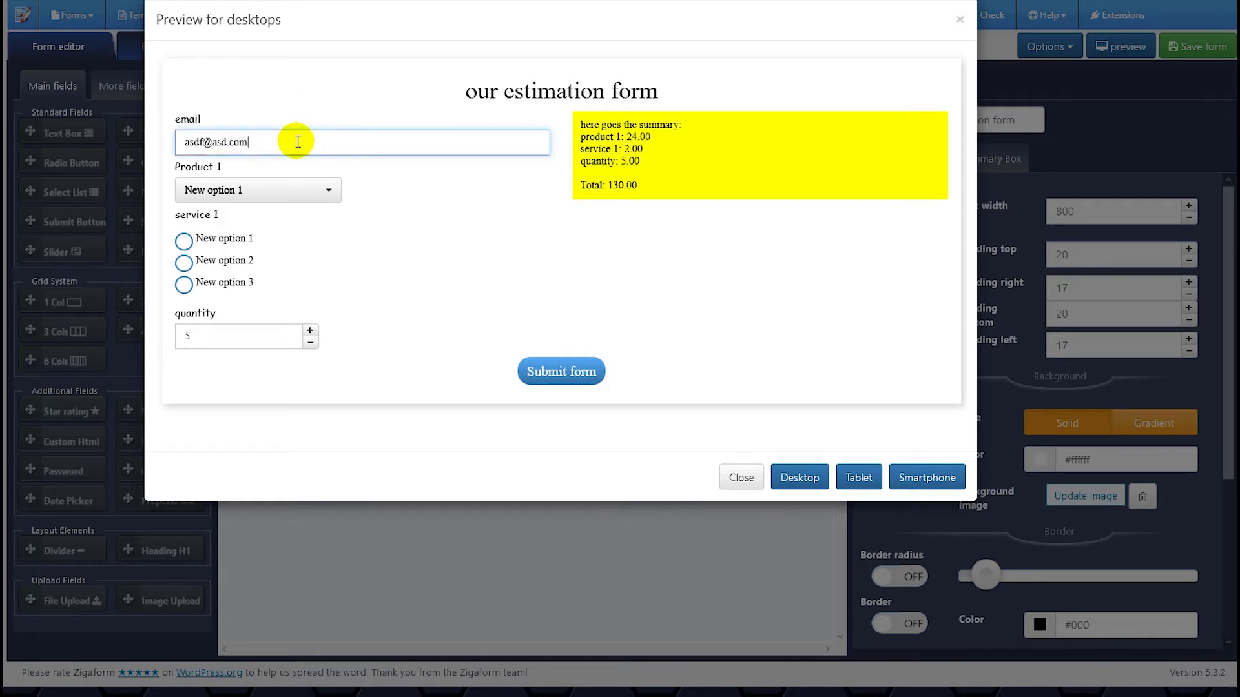
Test the Product 1 pricing in the preview by choosing New option 3, New option 2 and New option 3 again.
{"action": "left_click", "coordinate": [277, 193]}
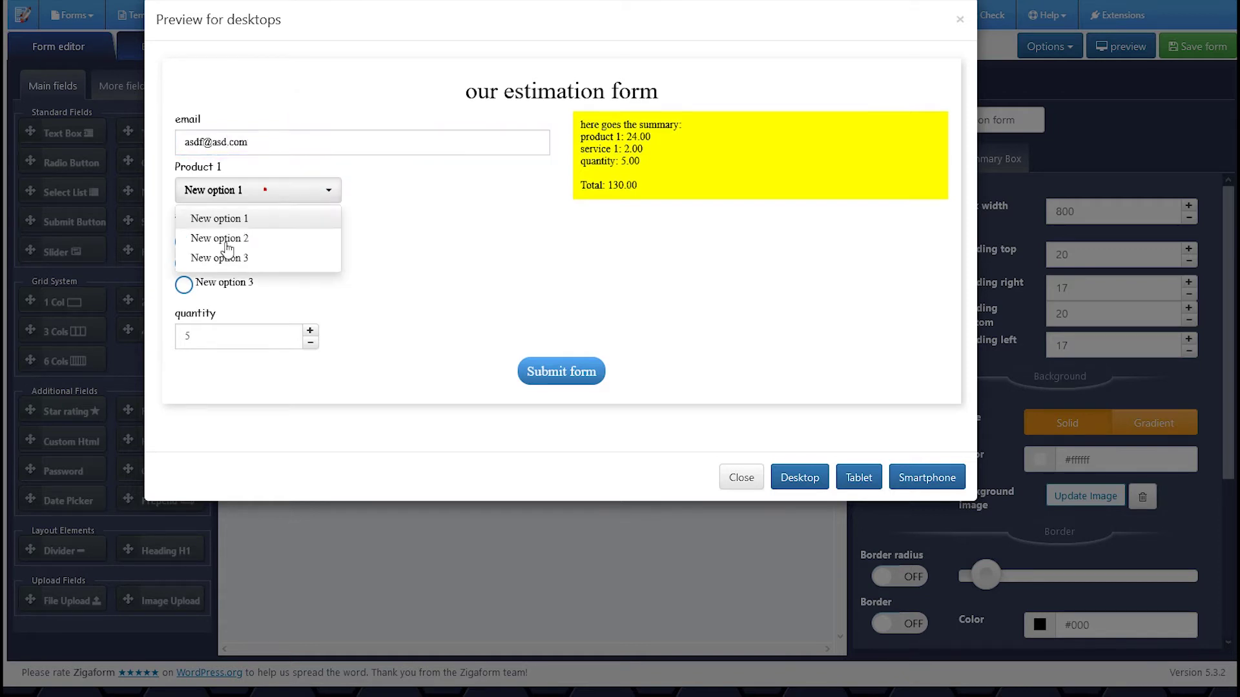
{"action": "left_click", "coordinate": [218, 258]}
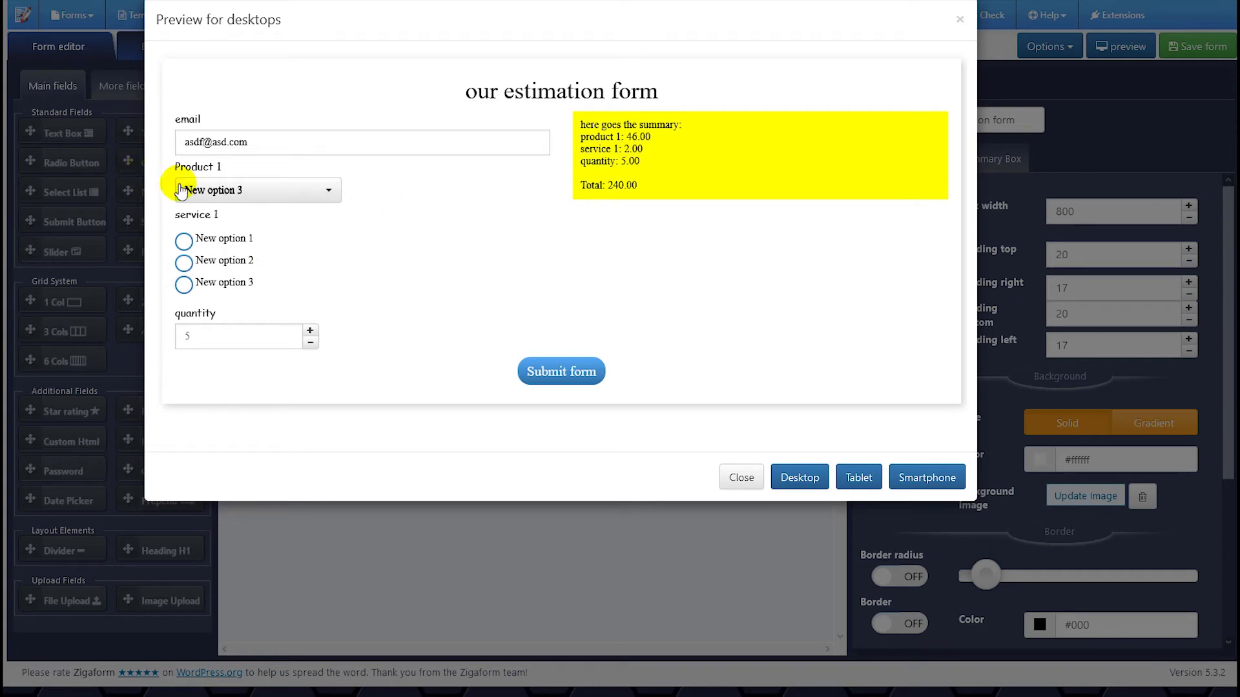
{"action": "left_click", "coordinate": [255, 193]}
{"action": "left_click", "coordinate": [228, 240]}
{"action": "left_click", "coordinate": [255, 193]}
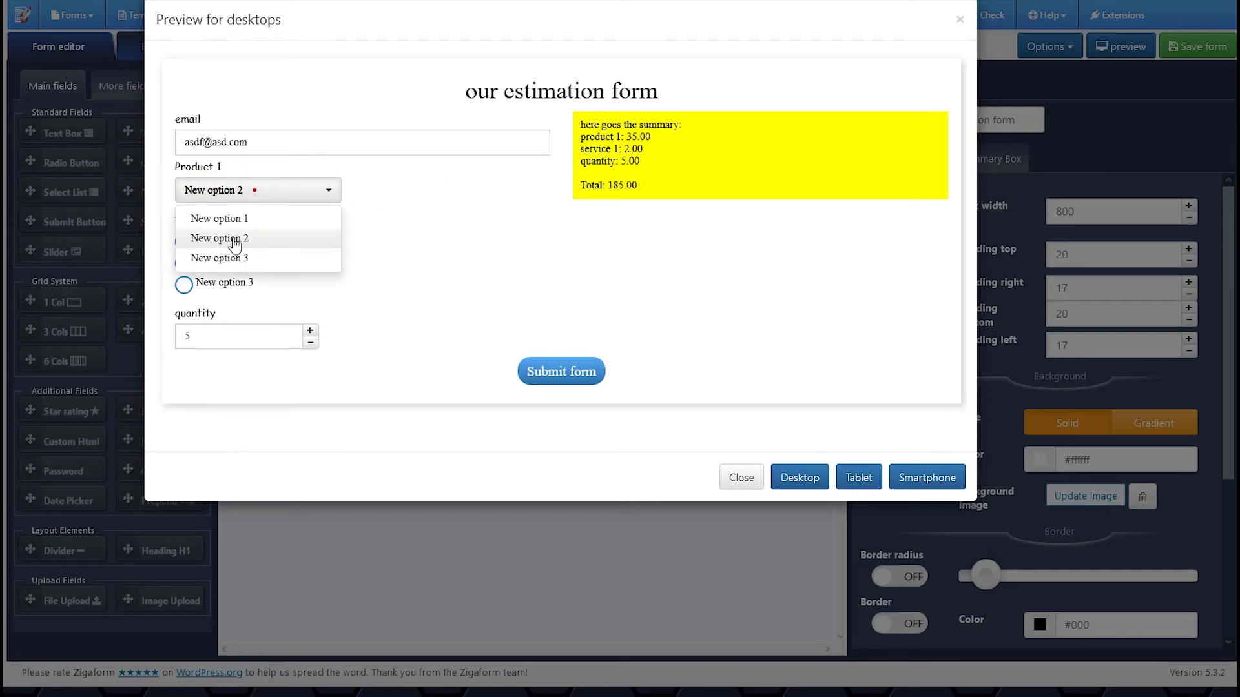
{"action": "left_click", "coordinate": [222, 256]}
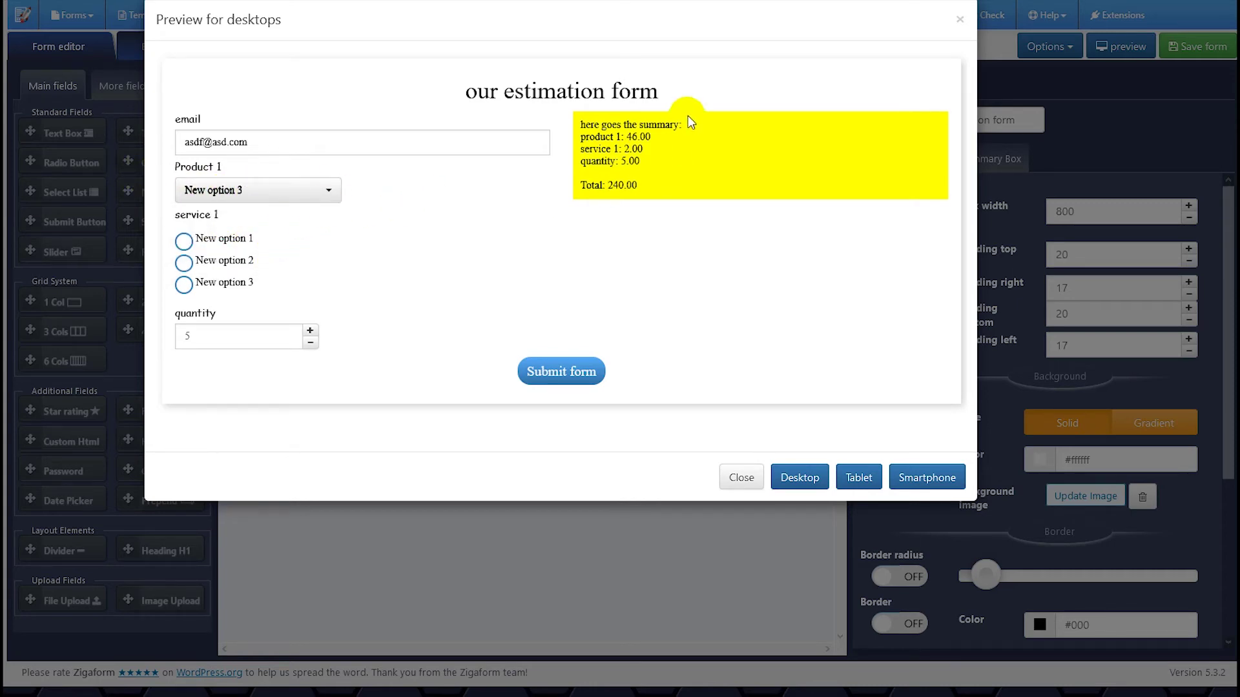
Check the yellow summary with New option 1 for service 1 and a quantity of 12, and close the preview.
{"action": "left_click_drag", "start_coordinate": [585, 121], "coordinate": [650, 190]}
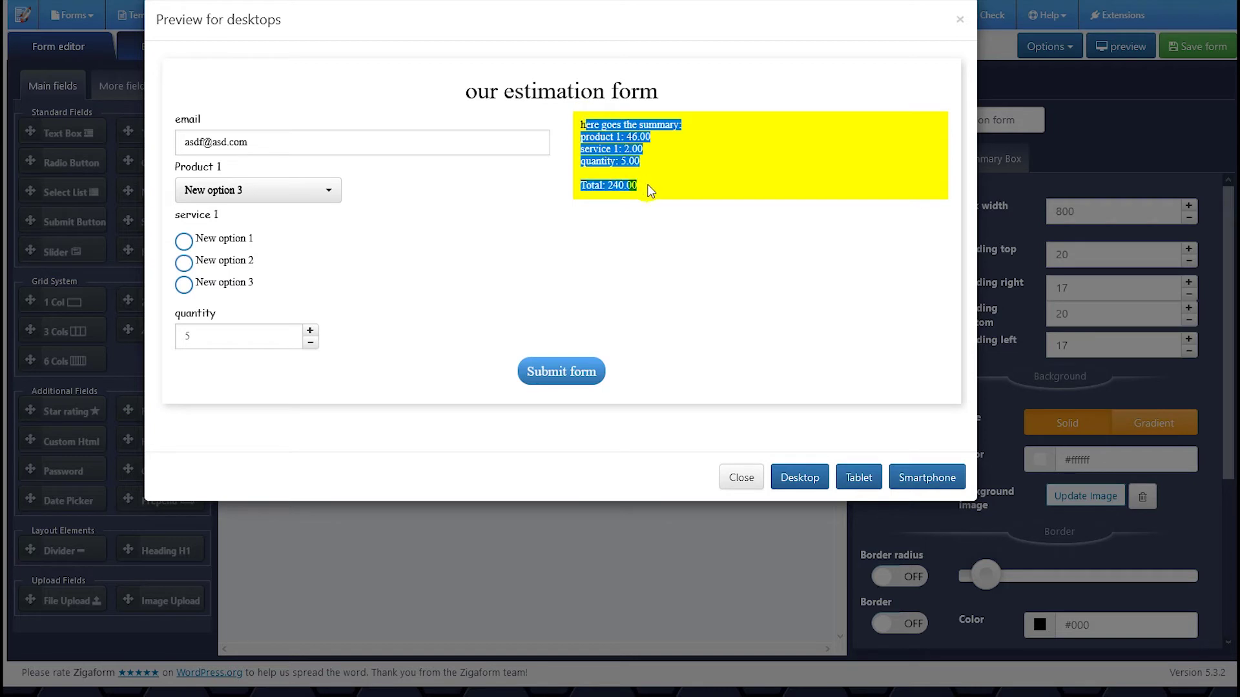
{"action": "left_click", "coordinate": [193, 264]}
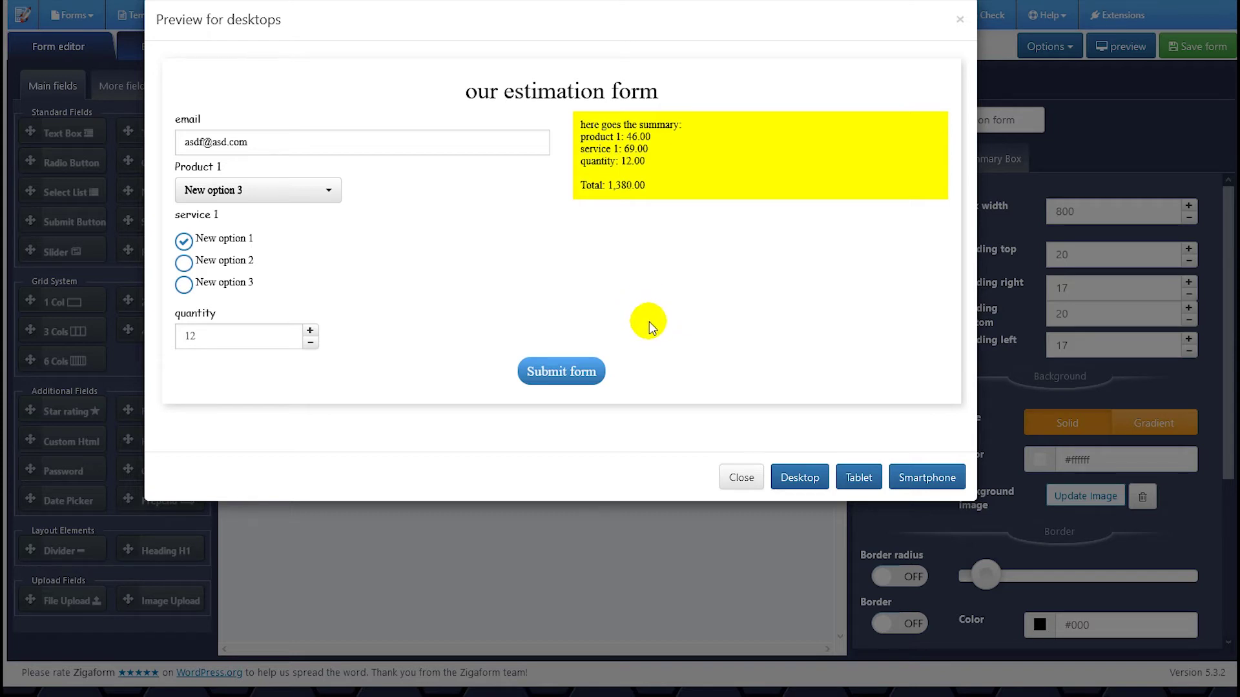
{"action": "left_click", "coordinate": [739, 481]}
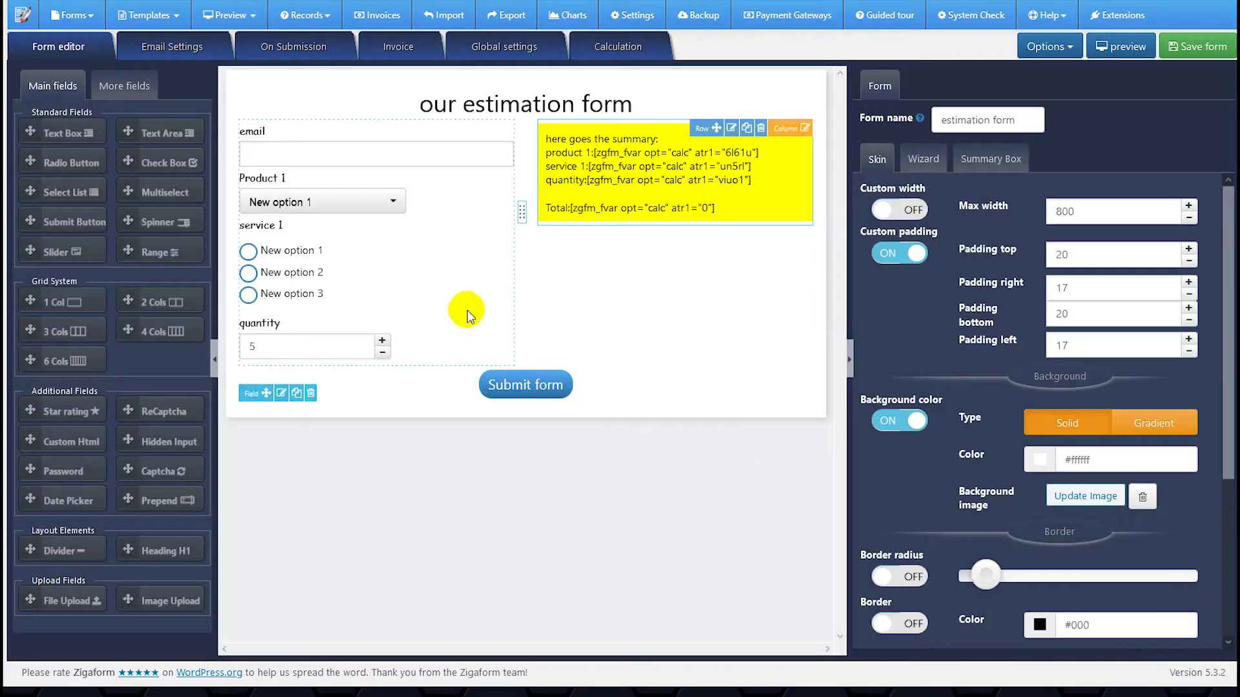
Open the form's email settings and delete the [uifm_var opt="rec_summ"] code from the admin email template.
{"action": "left_click", "coordinate": [170, 48]}
{"action": "scroll", "coordinate": [553, 308], "scroll_direction": "down", "scroll_amount": 6}
{"action": "scroll", "coordinate": [553, 308], "scroll_direction": "up", "scroll_amount": 2}
{"action": "scroll", "coordinate": [553, 305], "scroll_direction": "down", "scroll_amount": 2}
{"action": "scroll", "coordinate": [302, 458], "scroll_direction": "up", "scroll_amount": 1}
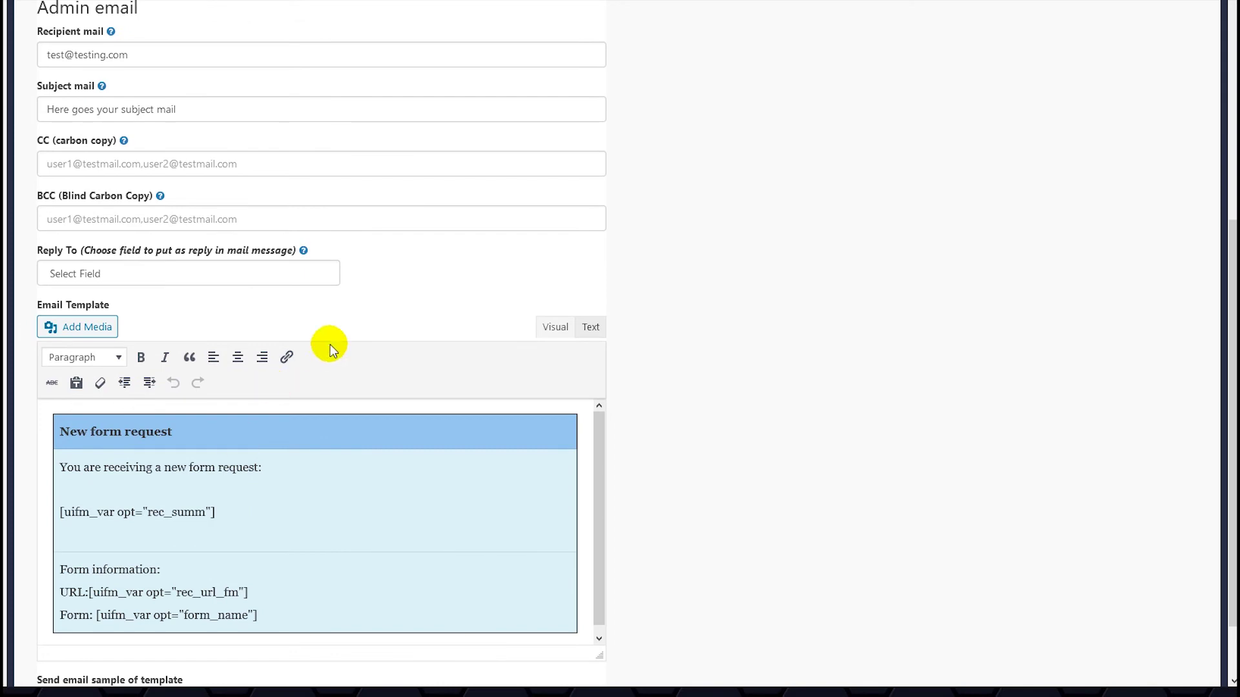
{"action": "scroll", "coordinate": [326, 343], "scroll_direction": "up", "scroll_amount": 4}
{"action": "scroll", "coordinate": [327, 343], "scroll_direction": "down", "scroll_amount": 5}
{"action": "scroll", "coordinate": [279, 437], "scroll_direction": "up", "scroll_amount": 1}
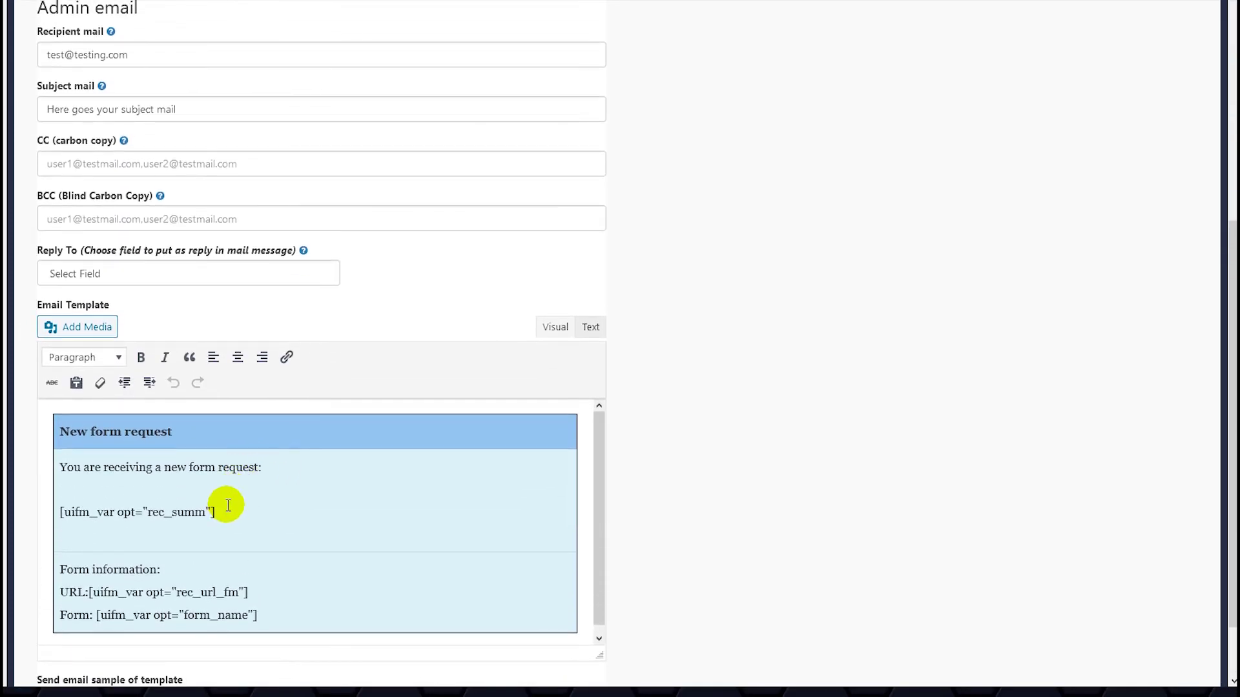
{"action": "left_click_drag", "start_coordinate": [214, 512], "coordinate": [60, 510]}
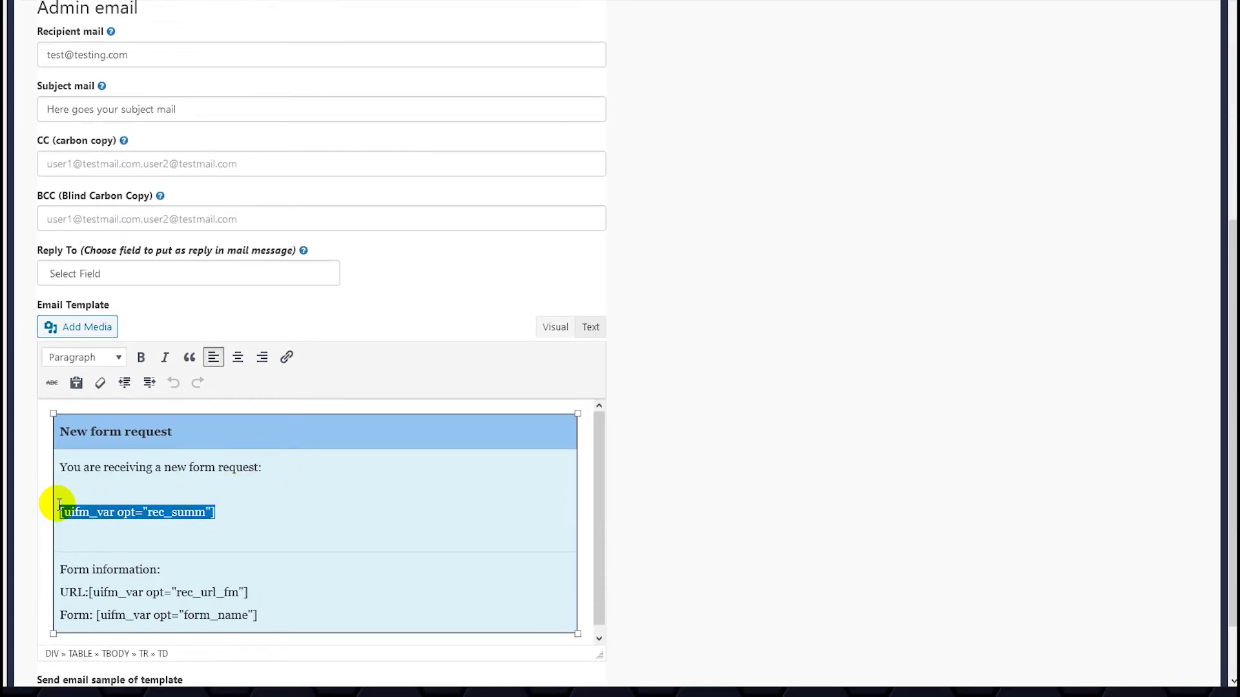
{"action": "key", "text": "BackSpace"}
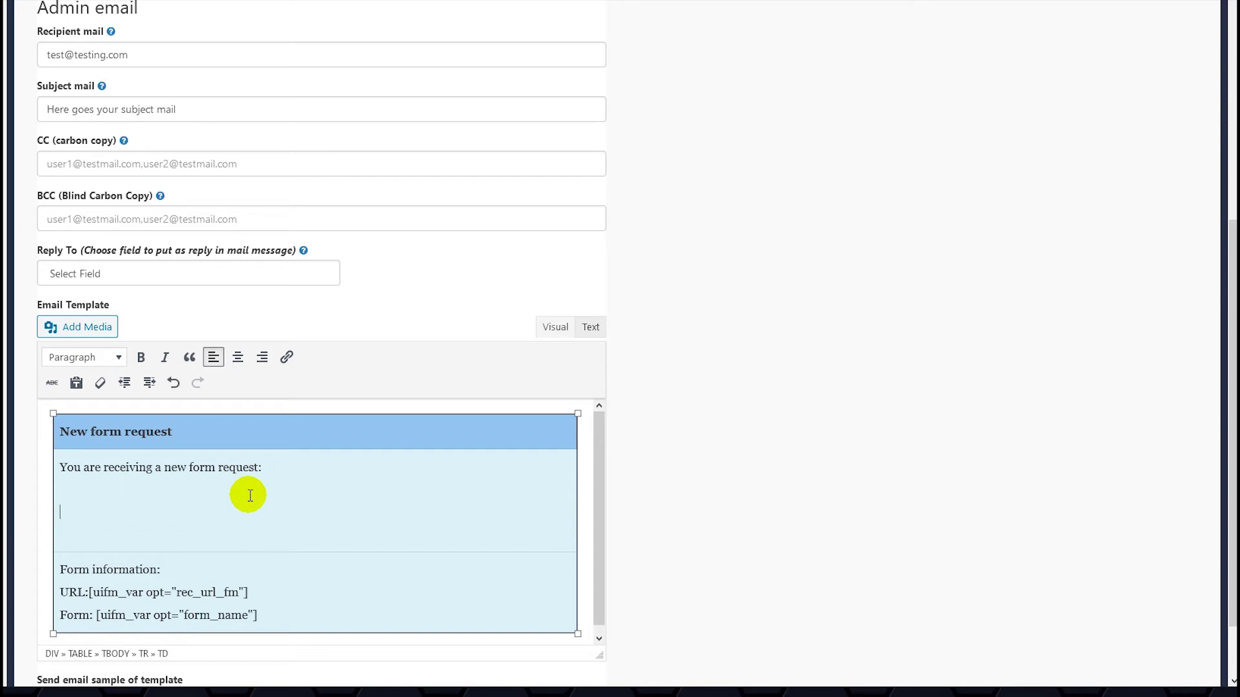
Add the lines "product 1:", "service 1:" and "quantity:", a blank line and "total:" below the request sentence in the admin email template.
{"action": "left_click", "coordinate": [228, 495]}
{"action": "type", "text": "product 1:"}
{"action": "key", "text": "Return"}
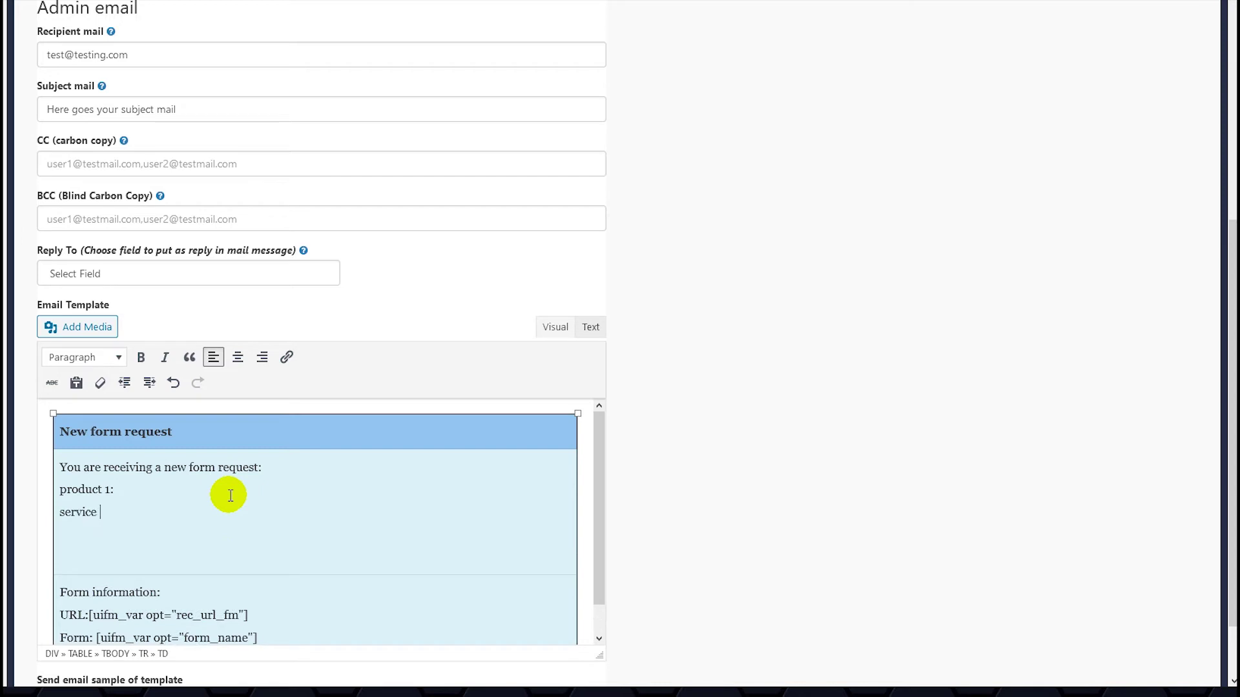
{"action": "type", "text": "service 1:"}
{"action": "key", "text": "Return"}
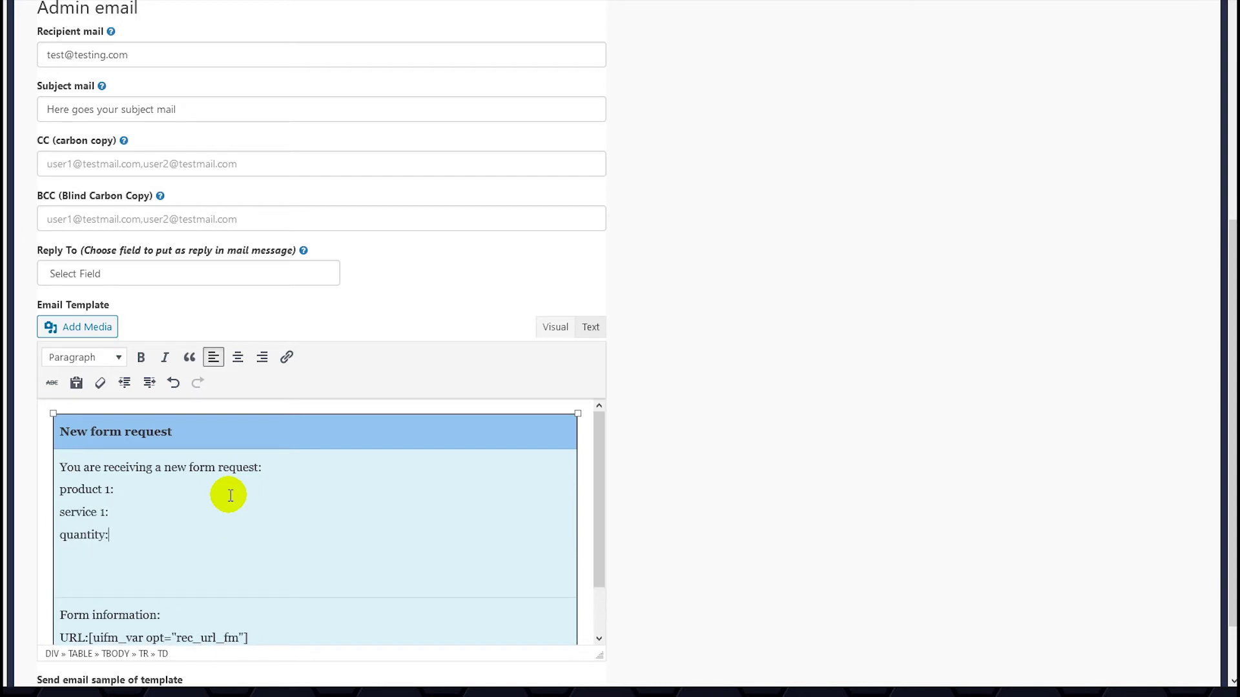
{"action": "key", "text": "Return"}
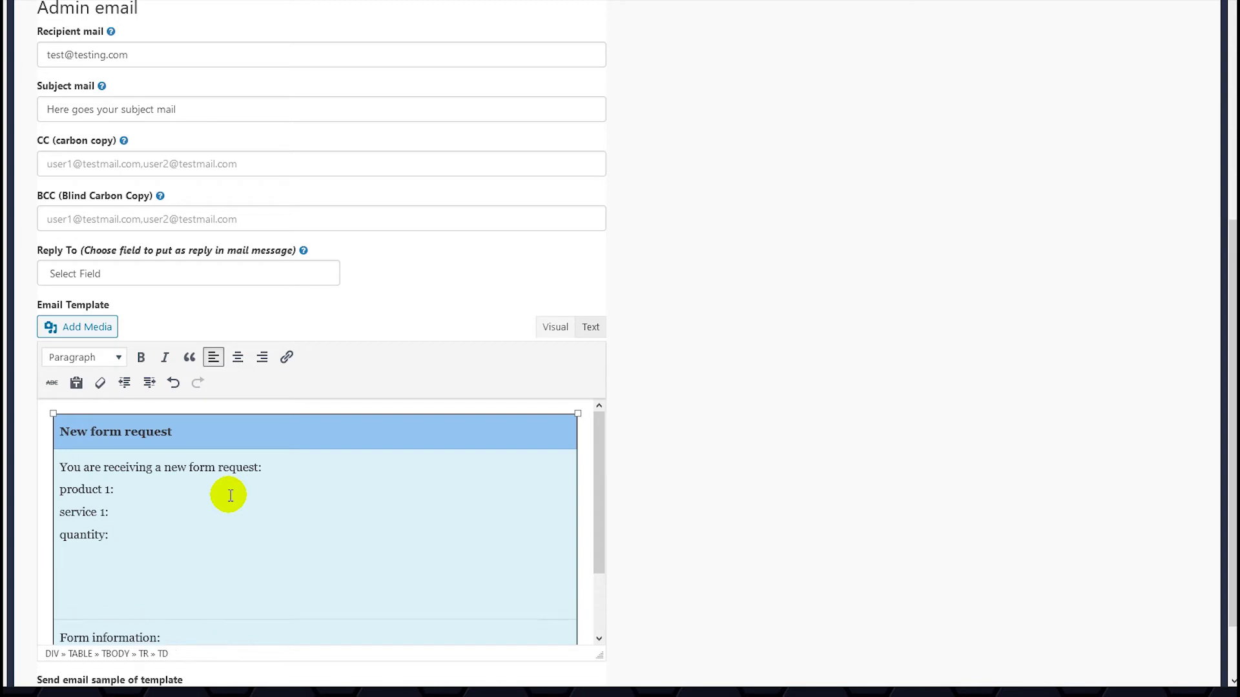
{"action": "key", "text": "Return"}
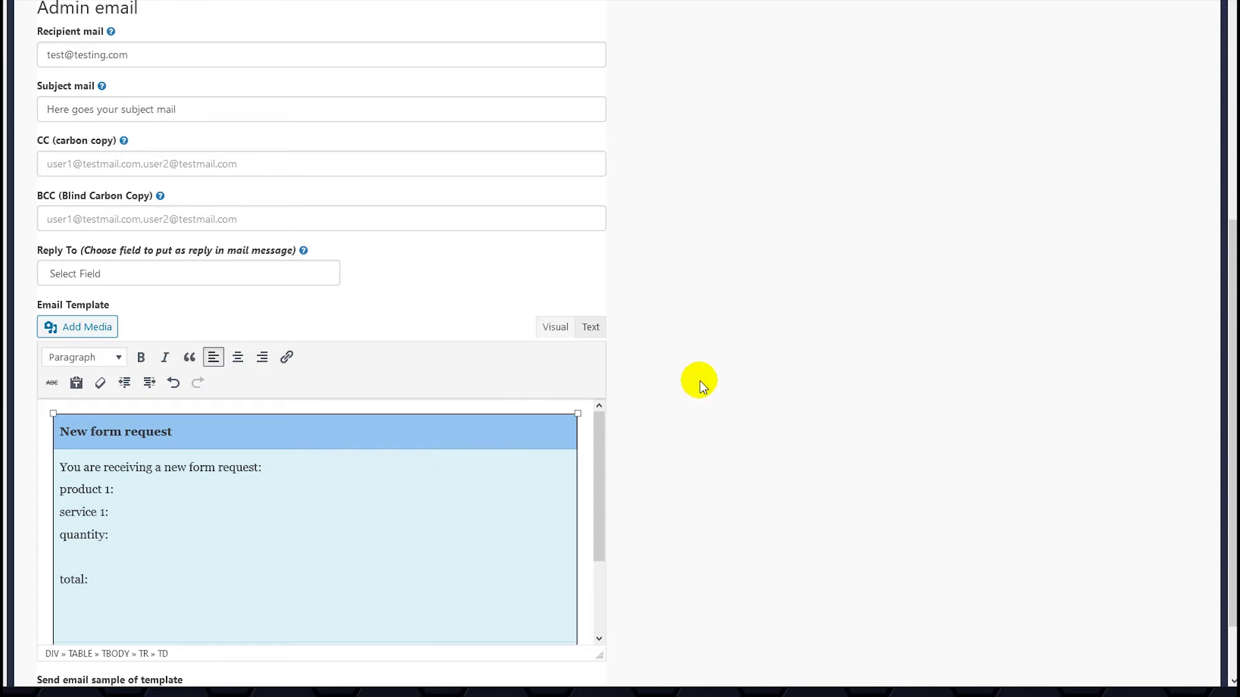
Copy the backend code of the product 1 calculation variable from the form variables and close the list.
{"action": "scroll", "coordinate": [774, 338], "scroll_direction": "up", "scroll_amount": 5}
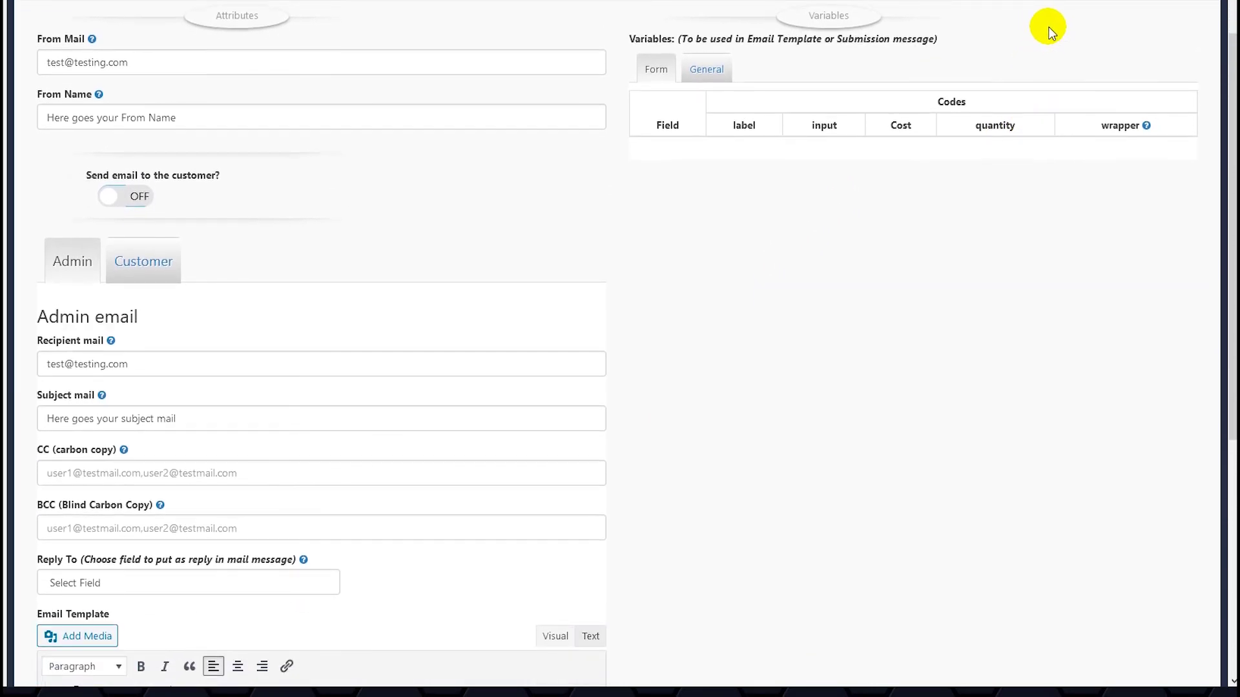
{"action": "scroll", "coordinate": [1046, 27], "scroll_direction": "up", "scroll_amount": 1}
{"action": "left_click", "coordinate": [1044, 49]}
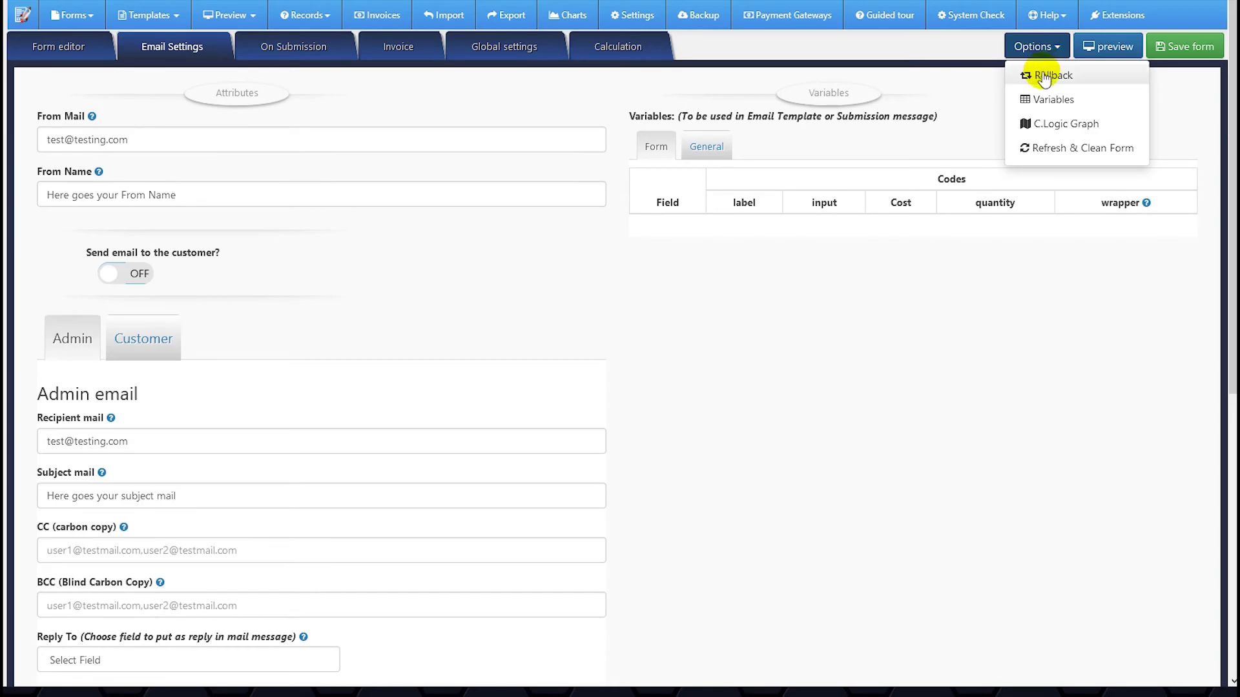
{"action": "left_click", "coordinate": [1040, 101]}
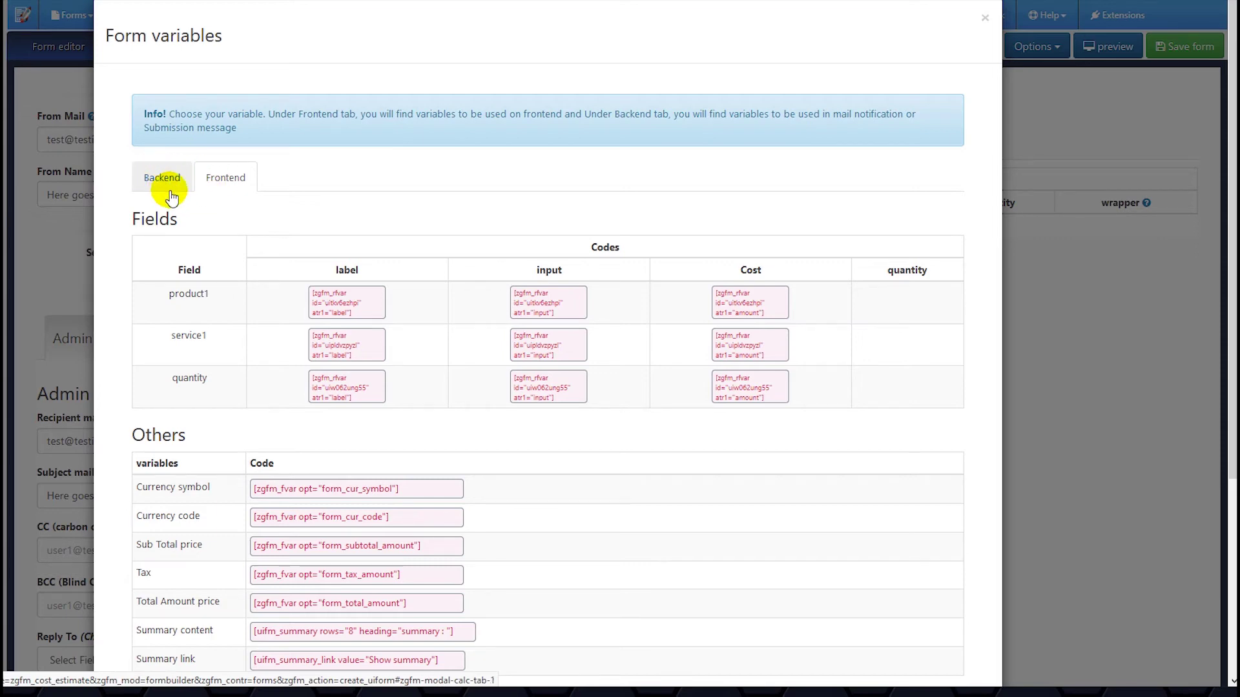
{"action": "left_click", "coordinate": [155, 181]}
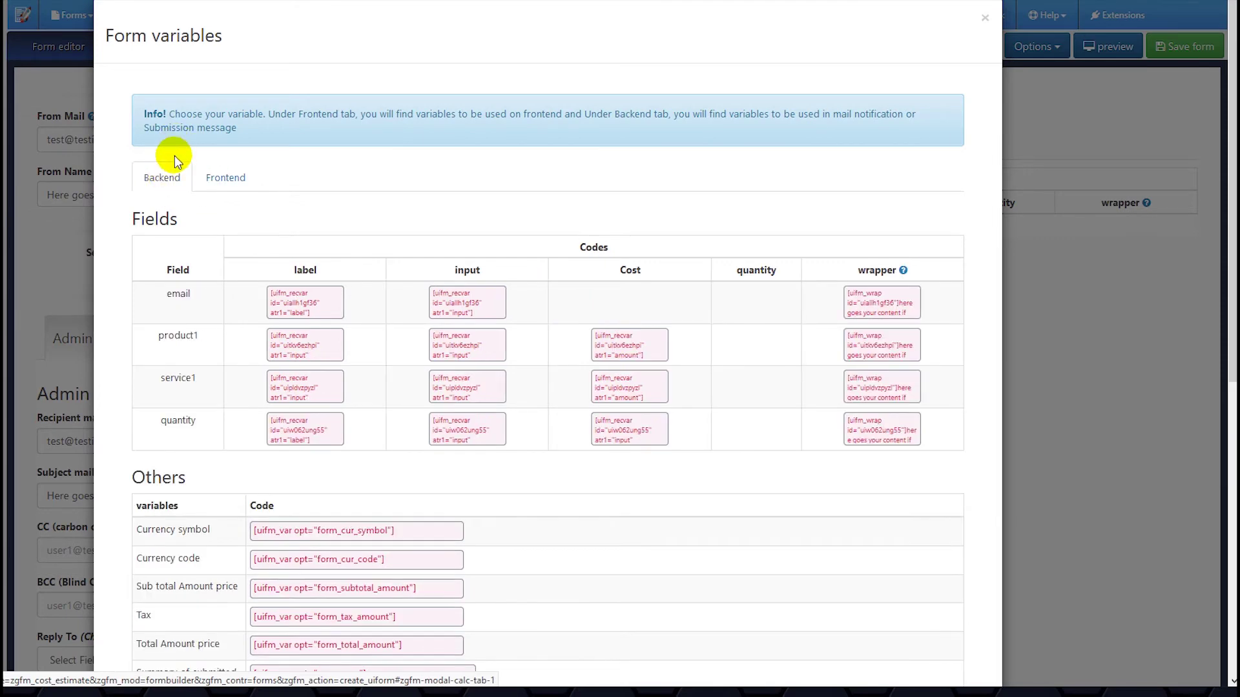
{"action": "scroll", "coordinate": [220, 342], "scroll_direction": "down", "scroll_amount": 8}
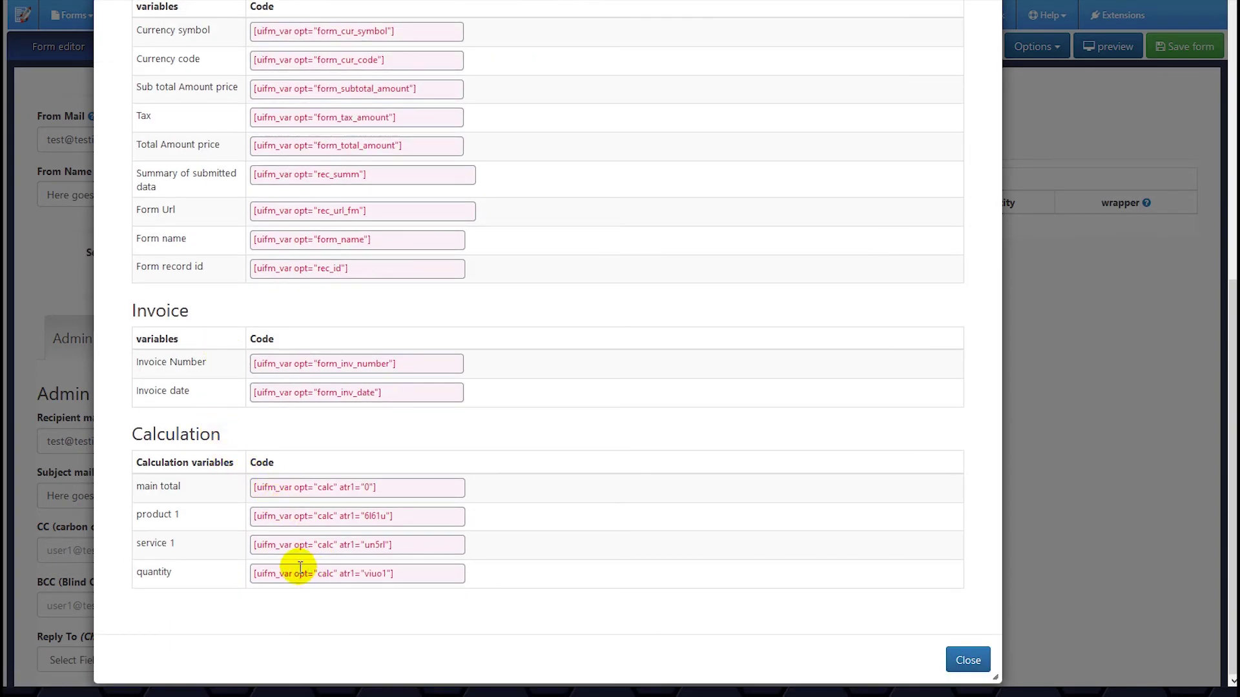
{"action": "left_click", "coordinate": [290, 514]}
{"action": "left_click", "coordinate": [967, 653]}
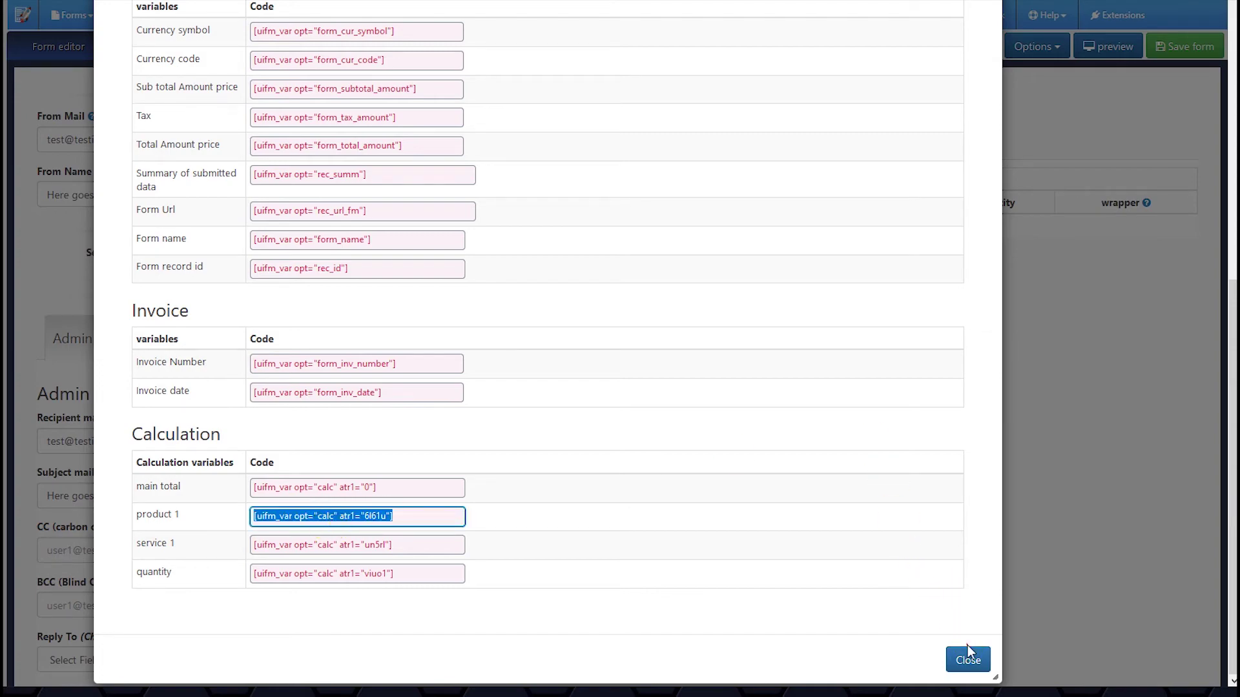
Paste the code [uifm_var opt="calc" atr1="6l61u"] after "product 1:" in the admin email template.
{"action": "scroll", "coordinate": [335, 569], "scroll_direction": "down", "scroll_amount": 1}
{"action": "scroll", "coordinate": [336, 569], "scroll_direction": "down", "scroll_amount": 6}
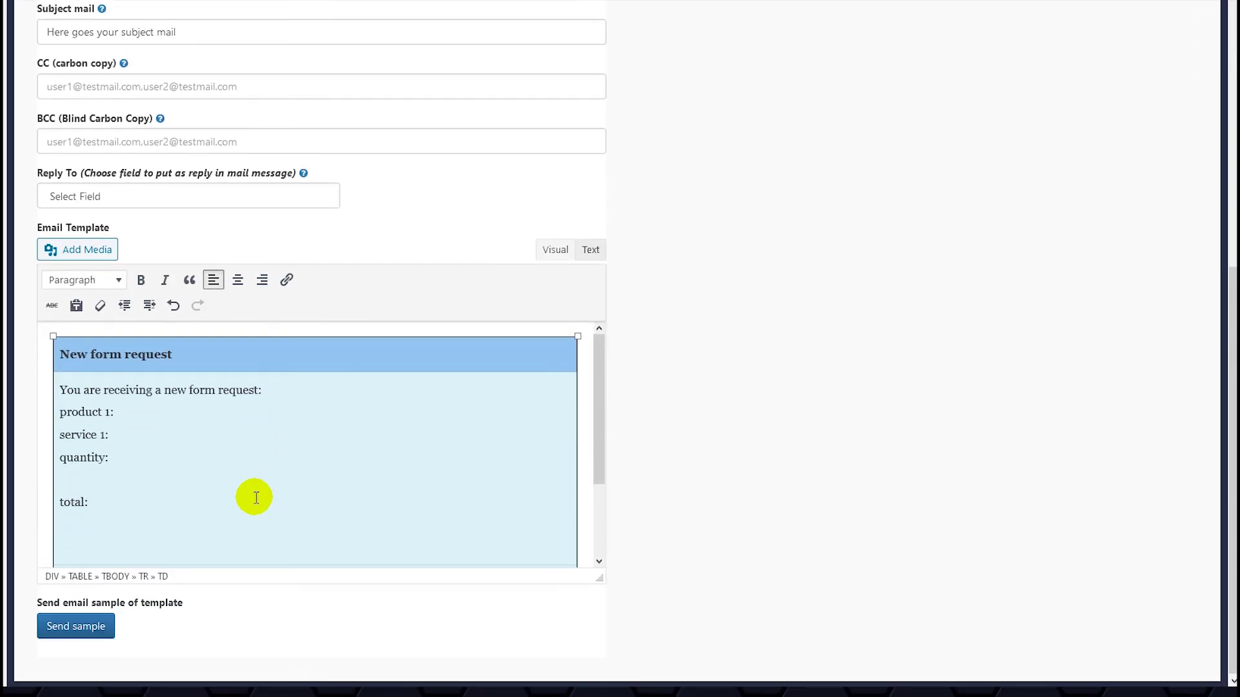
{"action": "left_click", "coordinate": [154, 418]}
{"action": "key", "text": "ctrl+v"}
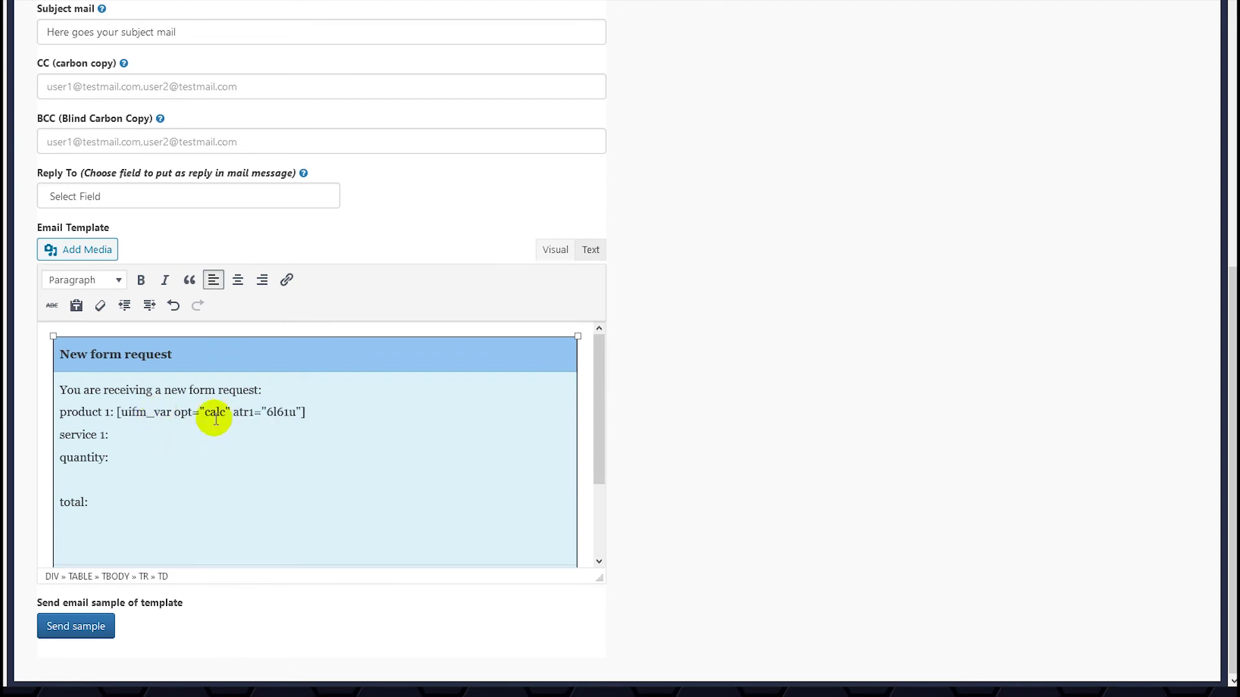
Copy the backend code of the service 1 calculation variable from the form variables and close the list.
{"action": "scroll", "coordinate": [739, 410], "scroll_direction": "up", "scroll_amount": 7}
{"action": "left_click", "coordinate": [1032, 46]}
{"action": "left_click", "coordinate": [1024, 95]}
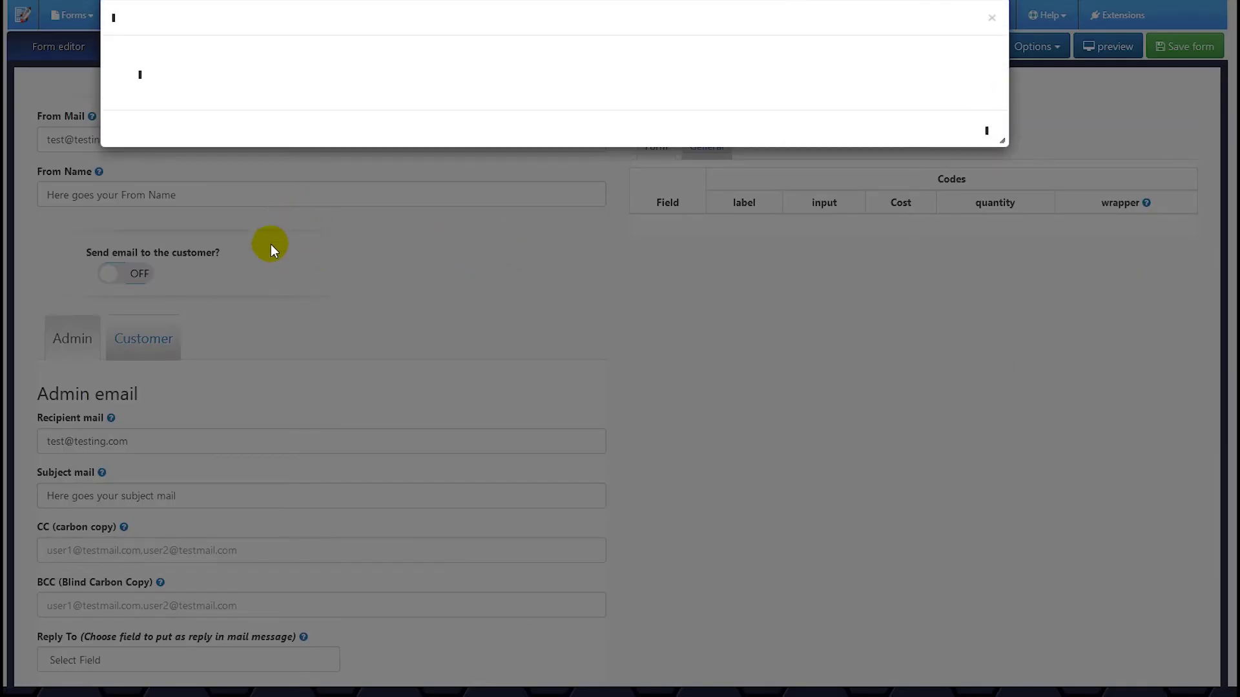
{"action": "scroll", "coordinate": [276, 305], "scroll_direction": "down", "scroll_amount": 4}
{"action": "scroll", "coordinate": [238, 428], "scroll_direction": "up", "scroll_amount": 2}
{"action": "scroll", "coordinate": [168, 194], "scroll_direction": "up", "scroll_amount": 1}
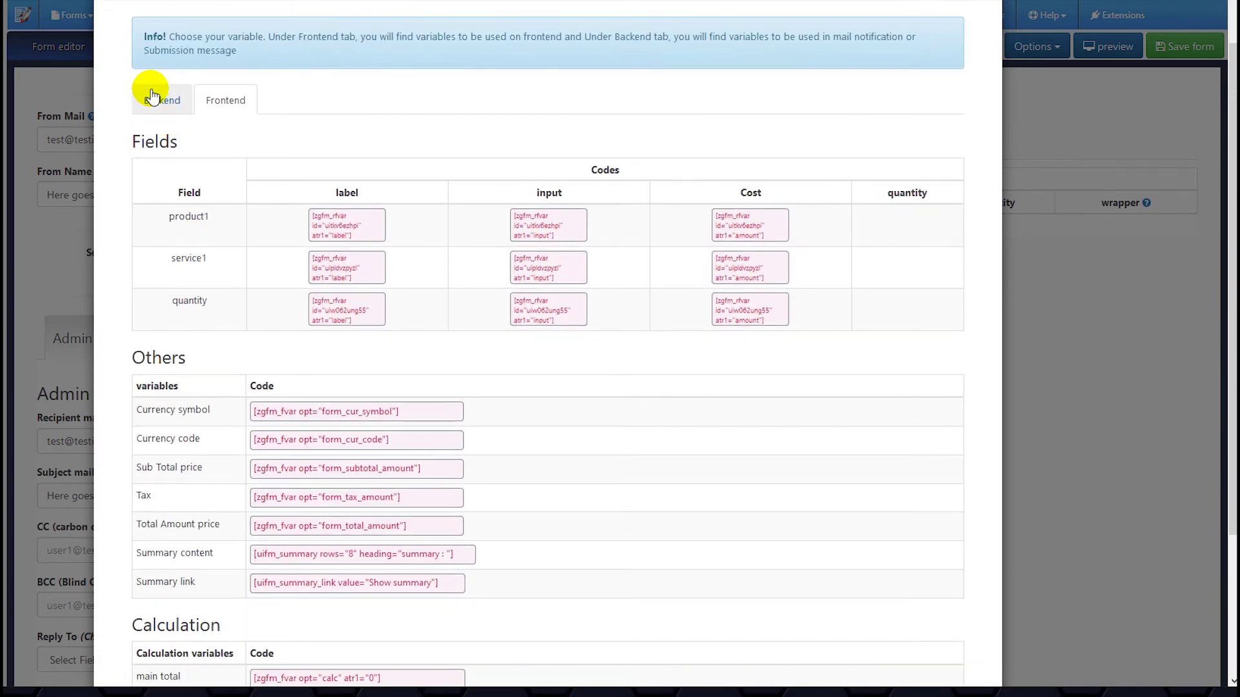
{"action": "left_click", "coordinate": [157, 99]}
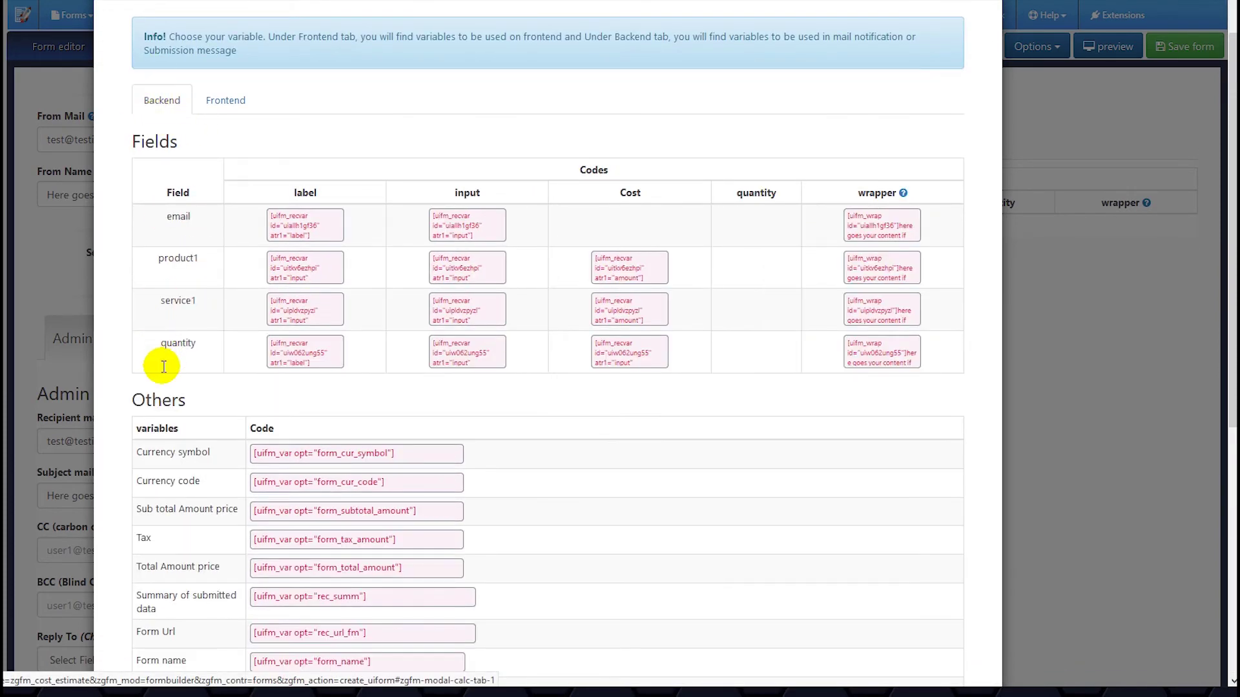
{"action": "scroll", "coordinate": [160, 360], "scroll_direction": "down", "scroll_amount": 6}
{"action": "left_click", "coordinate": [310, 541]}
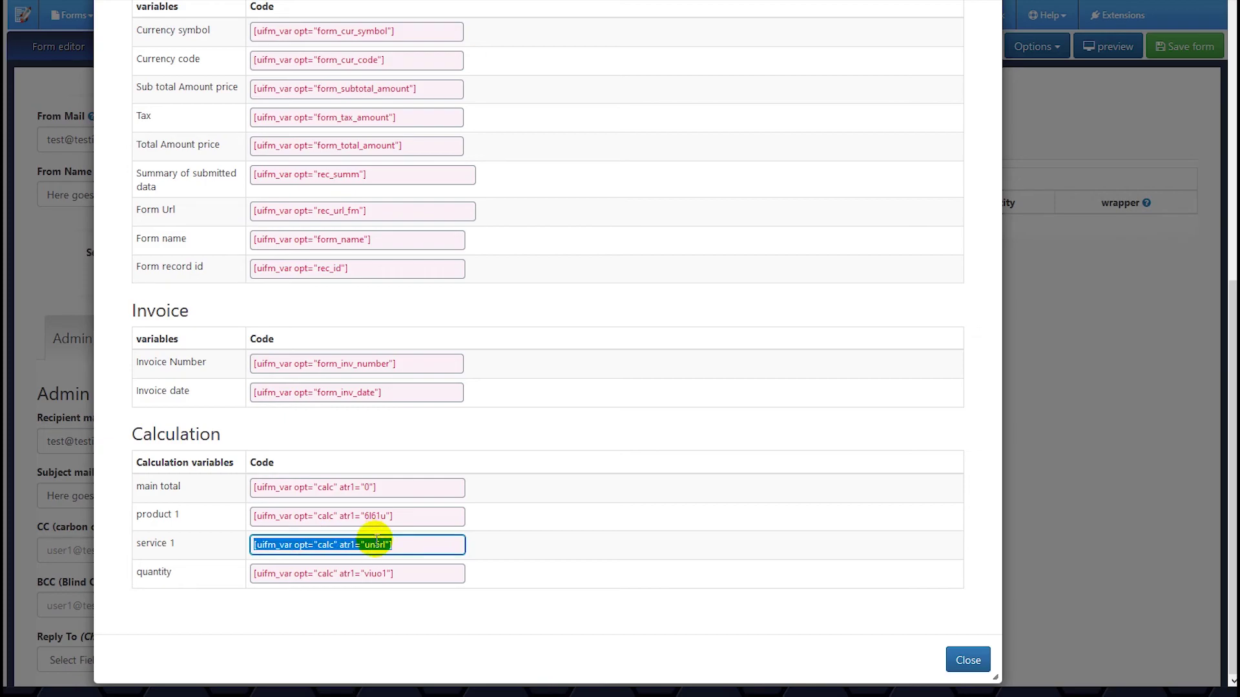
{"action": "left_click", "coordinate": [967, 659]}
Paste the code [uifm_var opt="calc" atr1="un5rl"] after "service 1:" in the admin email template.
{"action": "scroll", "coordinate": [400, 565], "scroll_direction": "down", "scroll_amount": 6}
{"action": "scroll", "coordinate": [177, 575], "scroll_direction": "up", "scroll_amount": 5}
{"action": "scroll", "coordinate": [166, 534], "scroll_direction": "down", "scroll_amount": 3}
{"action": "left_click", "coordinate": [121, 592]}
{"action": "type", "text": "[uifm_var opt=\"calc\" atr1=\"sacyf\"]"}
Copy the quantity calculation variable's backend code, [uifm_var opt="calc" atr1="viuo1"], from the form variables and paste it after "quantity:" in the admin email template.
{"action": "scroll", "coordinate": [568, 376], "scroll_direction": "up", "scroll_amount": 5}
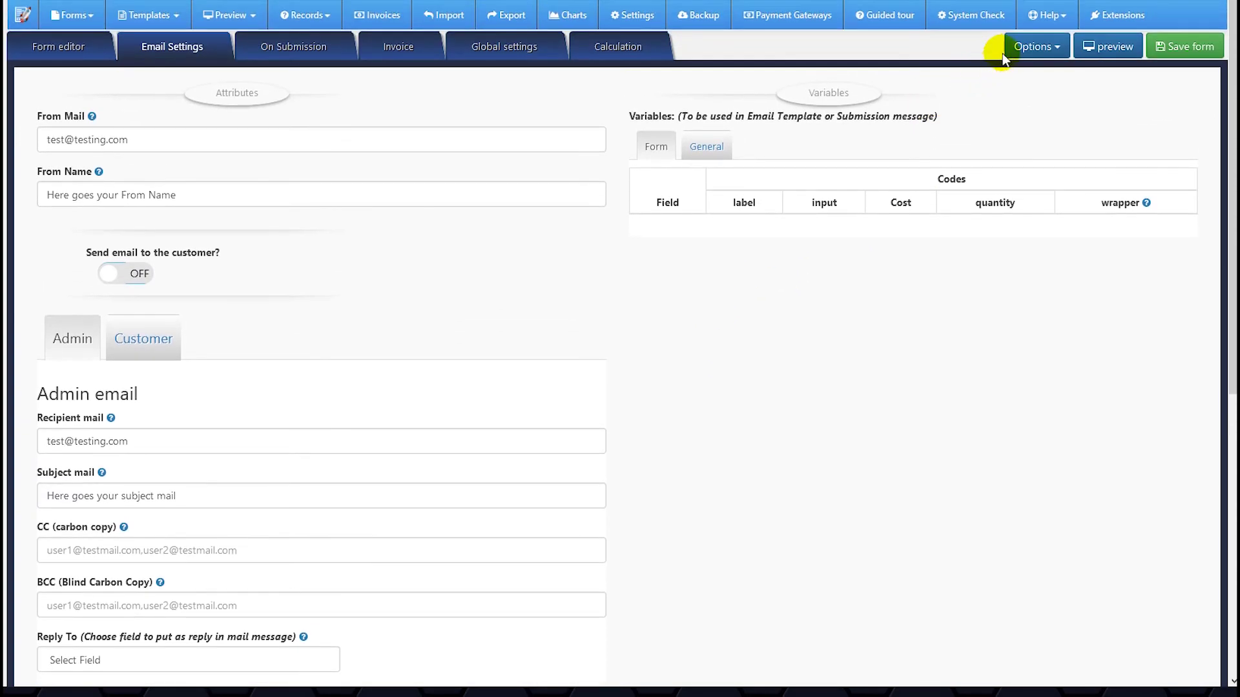
{"action": "left_click", "coordinate": [1027, 46]}
{"action": "left_click", "coordinate": [1024, 97]}
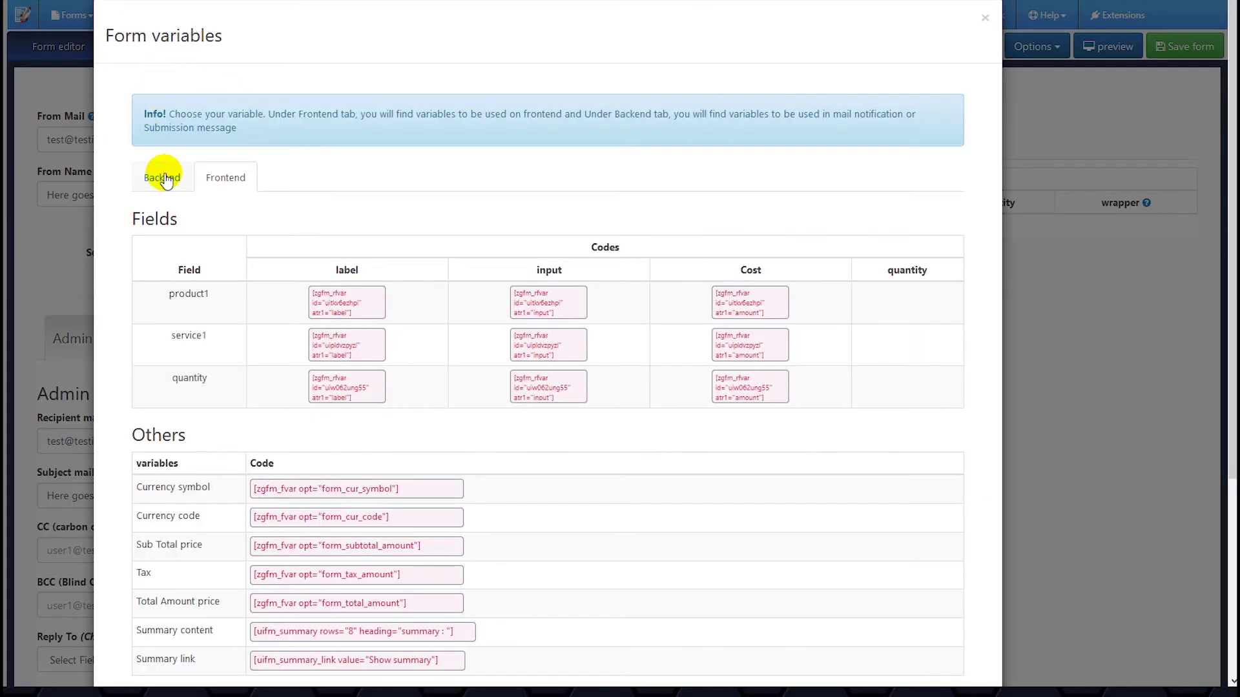
{"action": "left_click", "coordinate": [164, 178]}
{"action": "scroll", "coordinate": [207, 395], "scroll_direction": "down", "scroll_amount": 7}
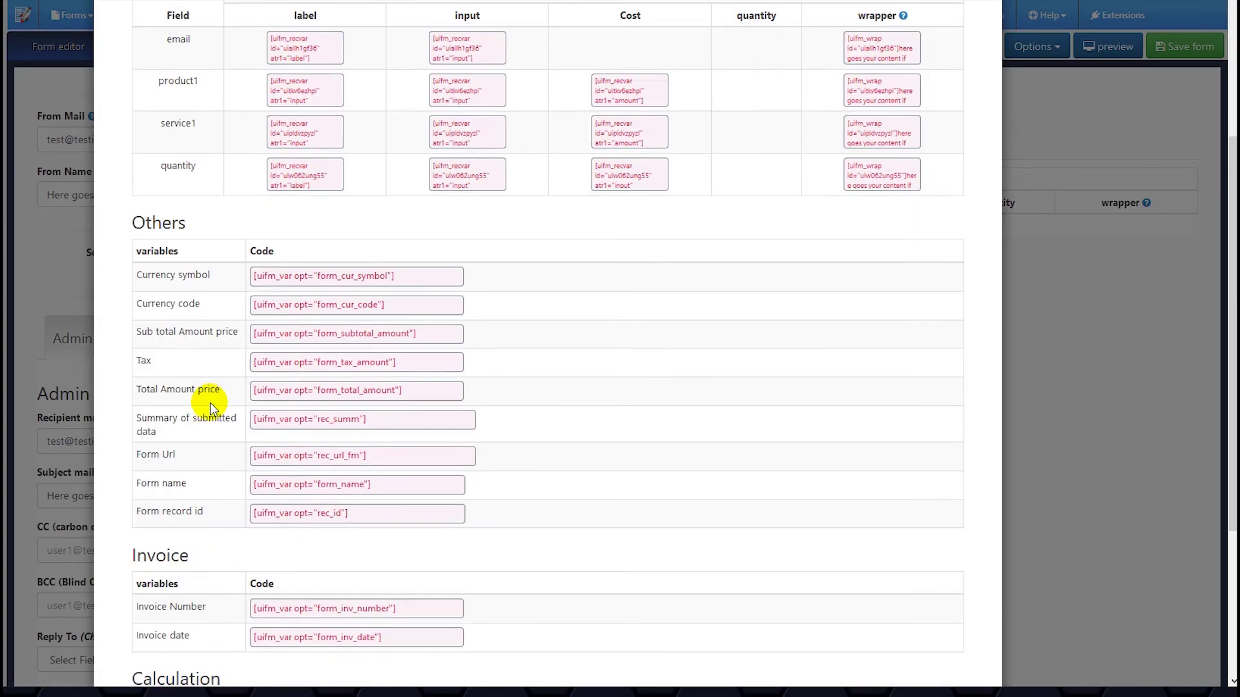
{"action": "scroll", "coordinate": [254, 568], "scroll_direction": "down", "scroll_amount": 1}
{"action": "left_click", "coordinate": [283, 571]}
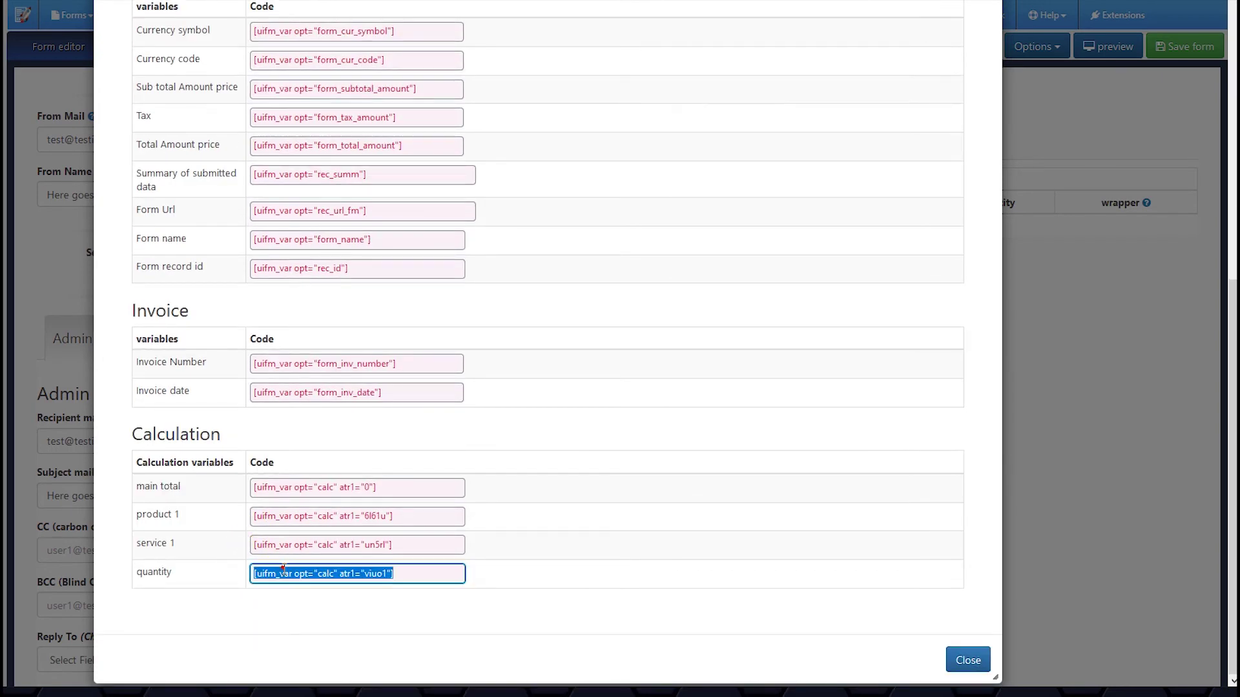
{"action": "left_click", "coordinate": [964, 659]}
{"action": "scroll", "coordinate": [568, 513], "scroll_direction": "down", "scroll_amount": 7}
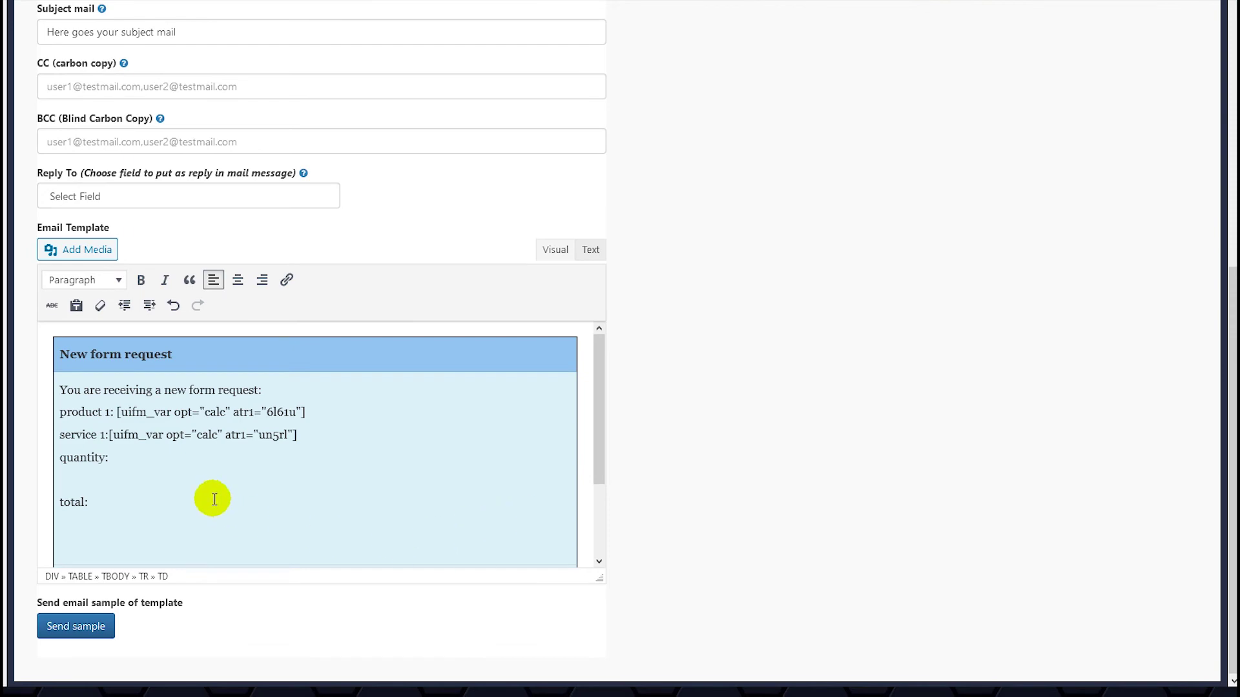
{"action": "key", "text": "ctrl+v"}
{"action": "scroll", "coordinate": [701, 323], "scroll_direction": "up", "scroll_amount": 8}
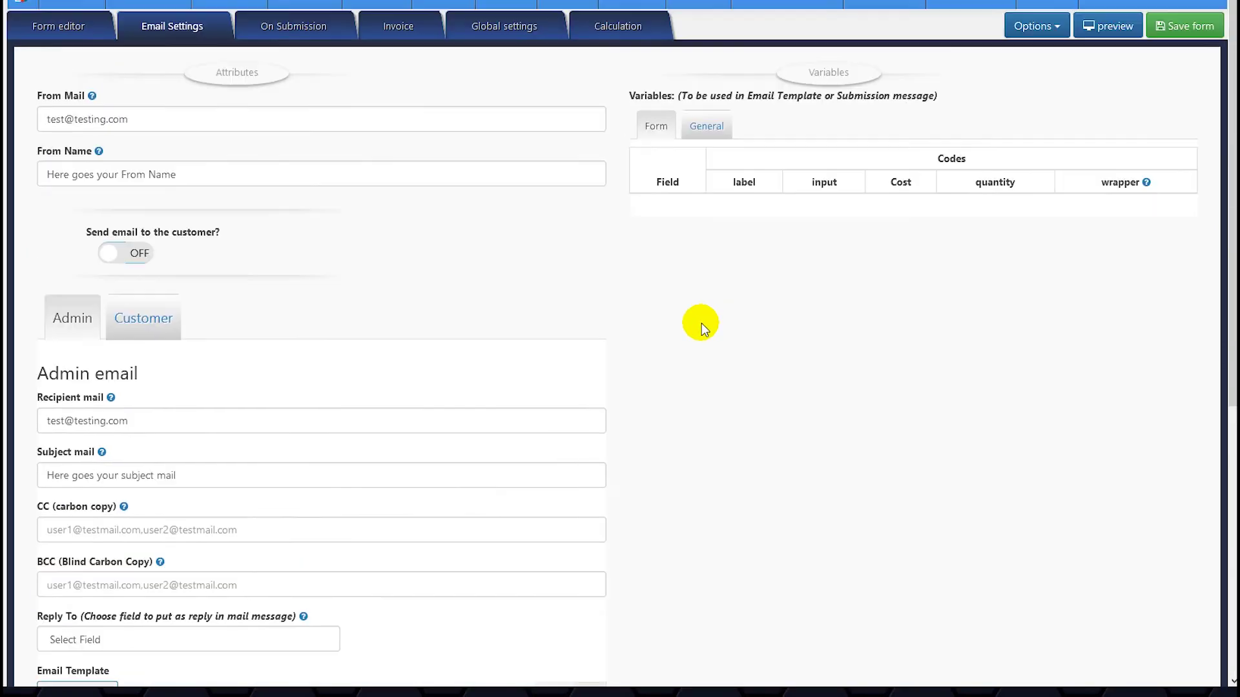
{"action": "left_click", "coordinate": [1028, 51]}
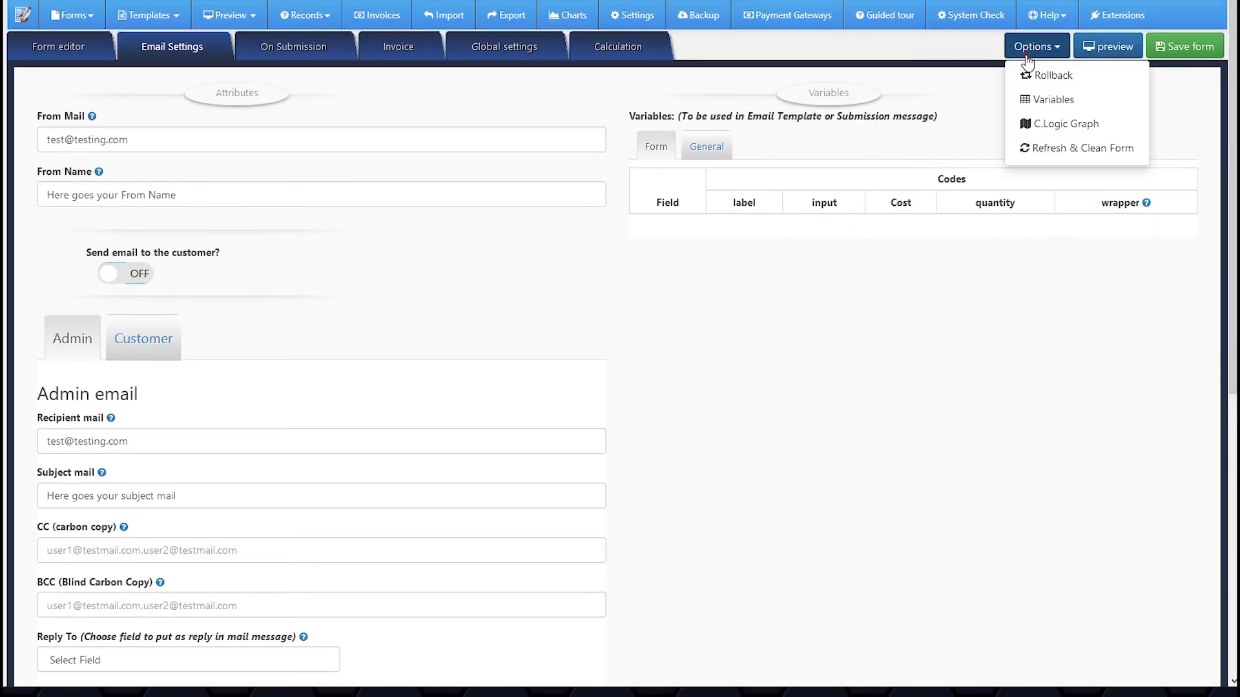
{"action": "left_click", "coordinate": [1043, 100]}
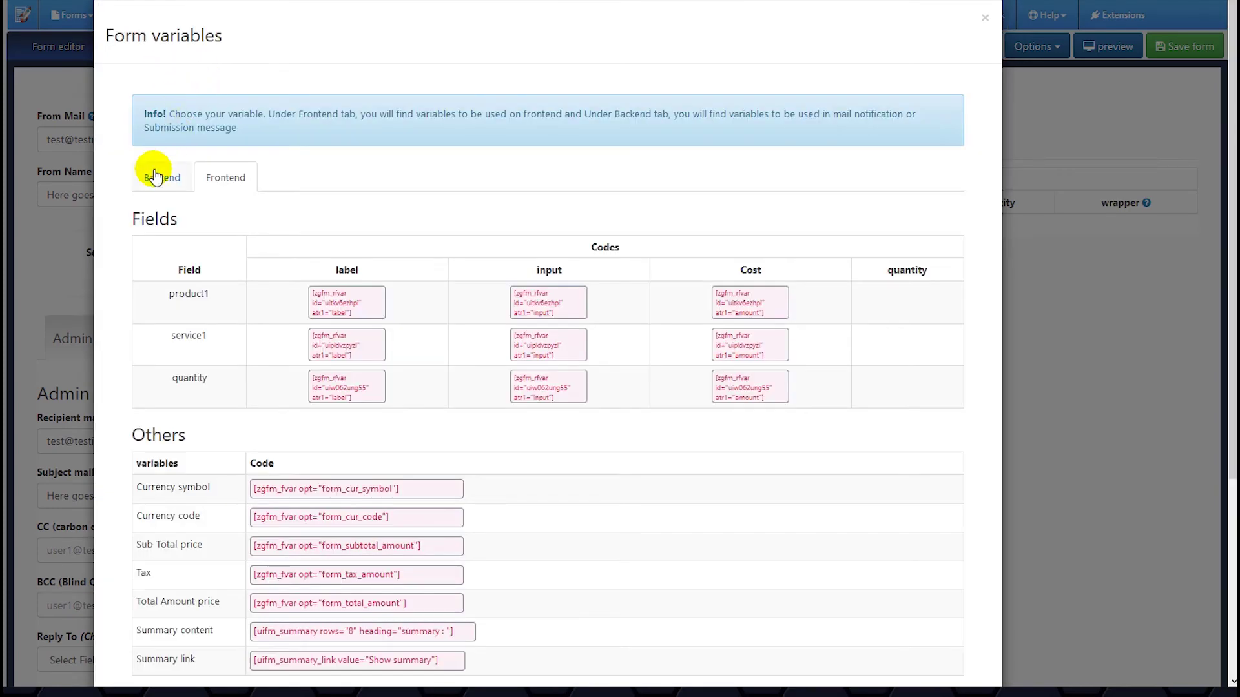
{"action": "left_click", "coordinate": [153, 172]}
{"action": "scroll", "coordinate": [169, 203], "scroll_direction": "down", "scroll_amount": 8}
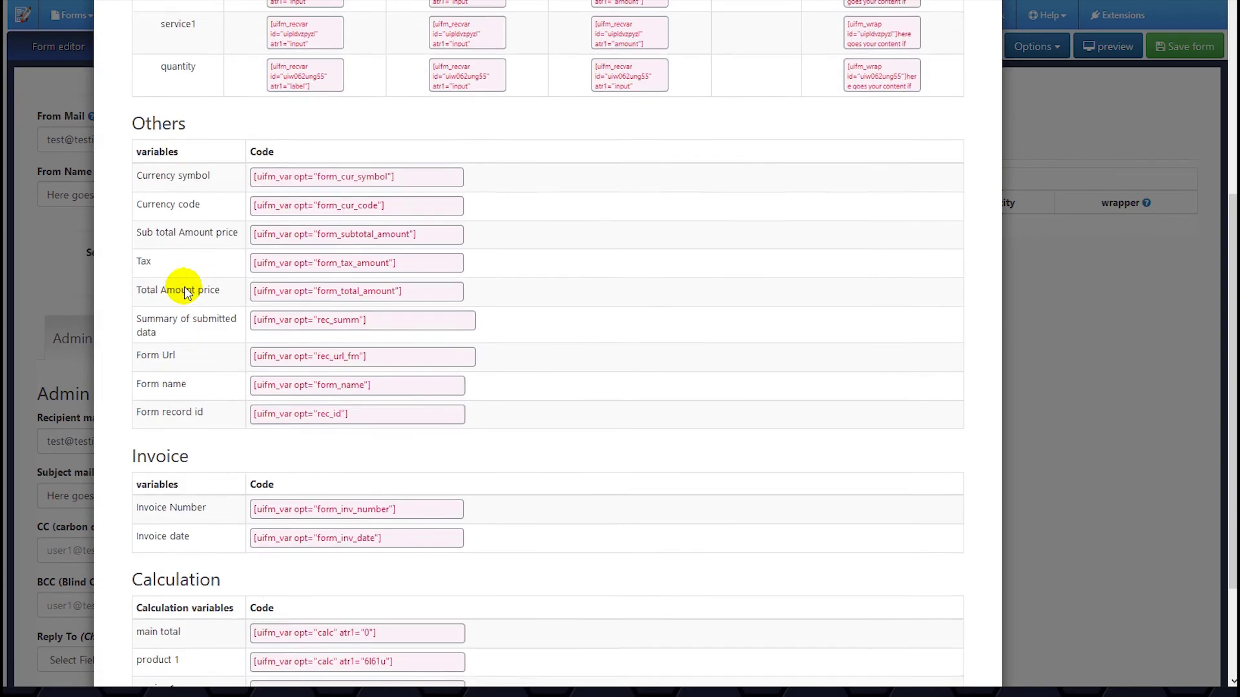
{"action": "left_click", "coordinate": [300, 496]}
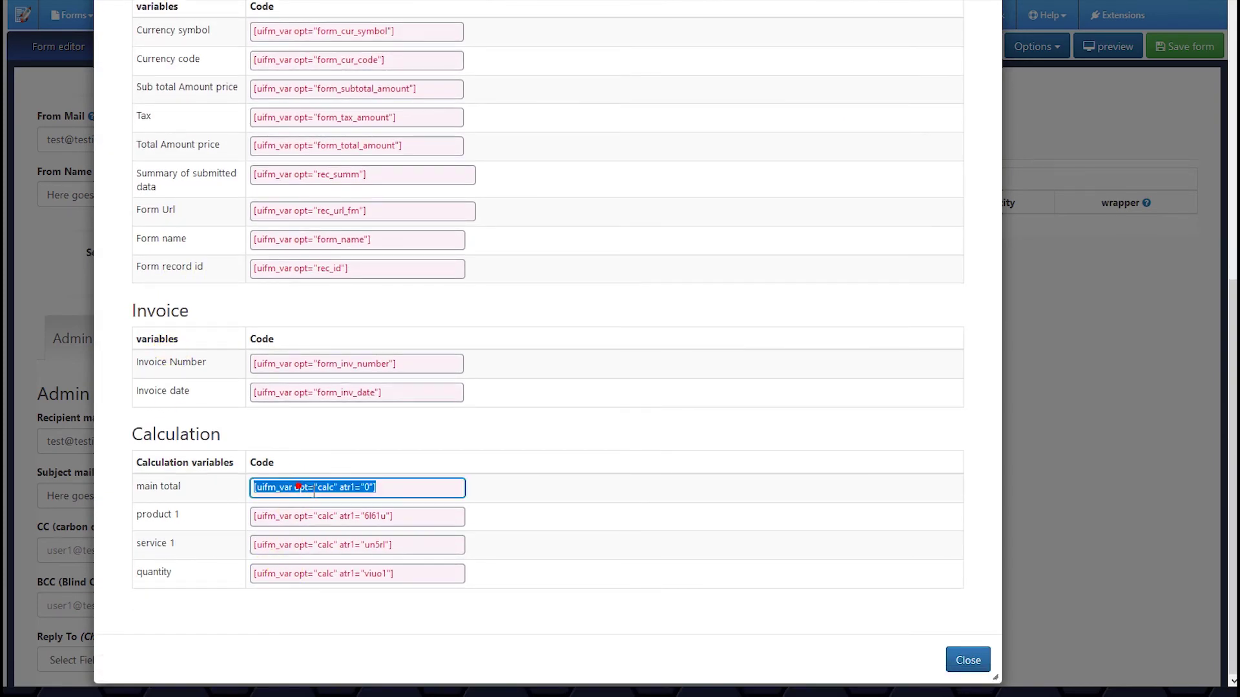
{"action": "left_click", "coordinate": [968, 660]}
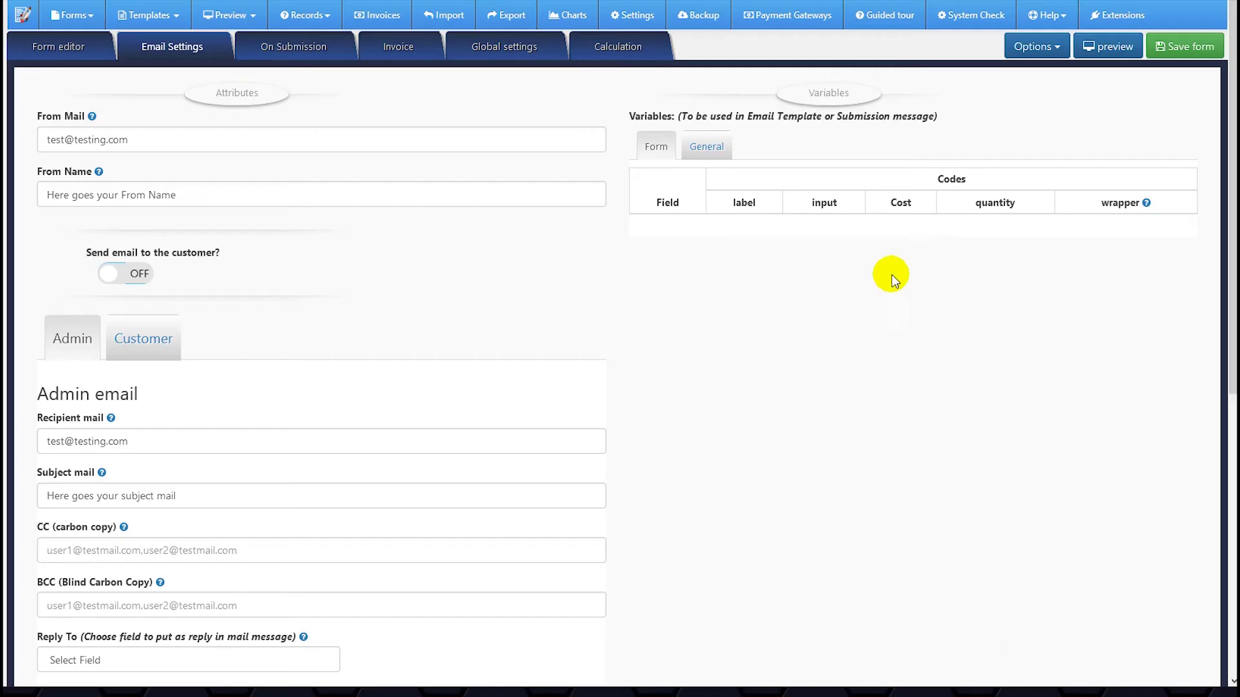
Copy the main total's backend code, [uifm_var opt="calc" atr1="0"], from the form variables and paste it after "total:" in the admin email template.
{"action": "left_click", "coordinate": [1031, 47]}
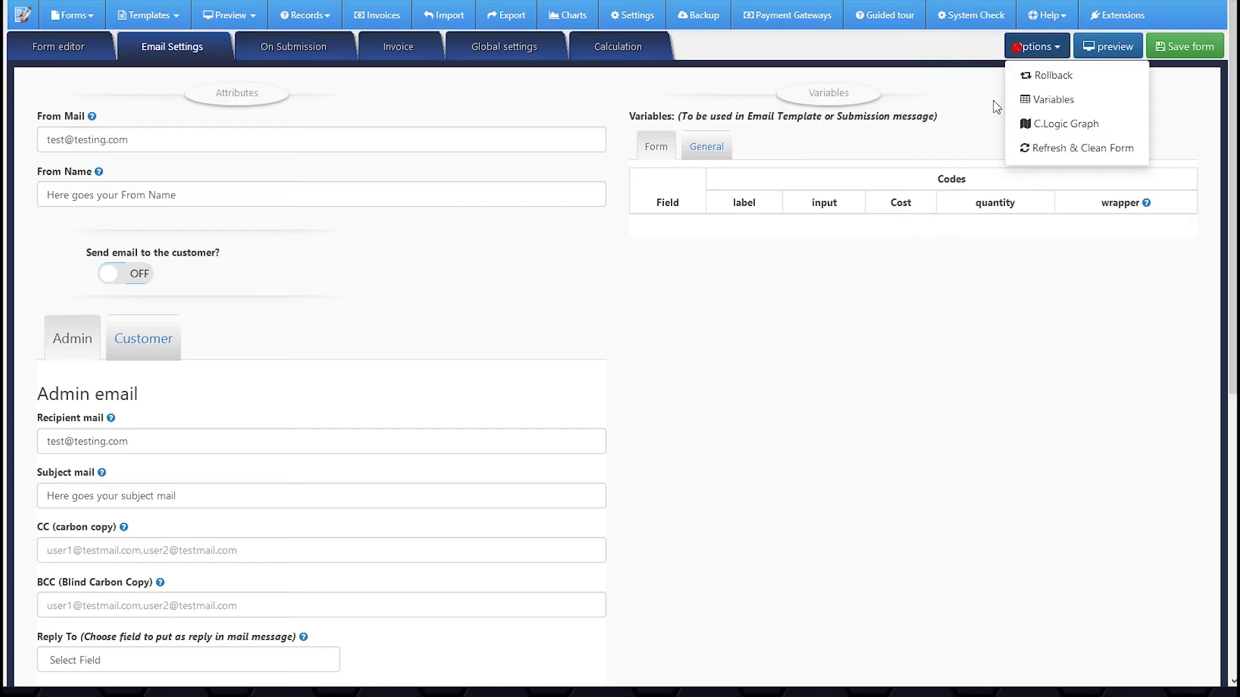
{"action": "left_click", "coordinate": [1017, 98]}
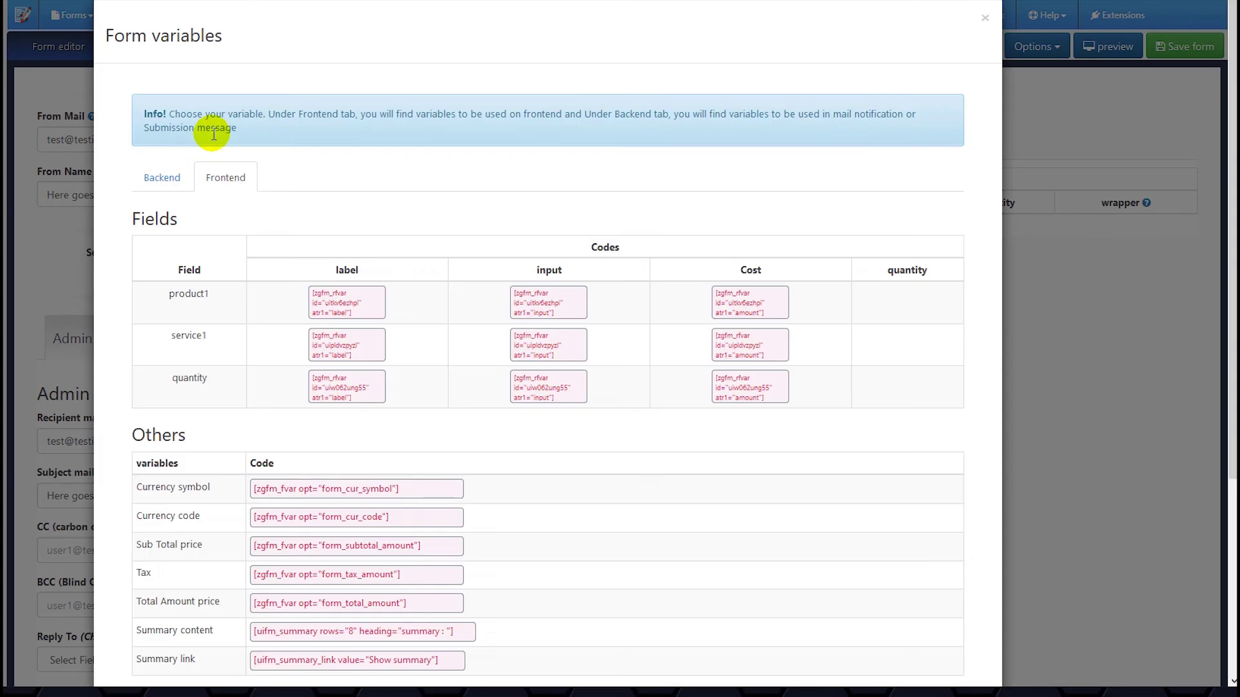
{"action": "left_click", "coordinate": [158, 173]}
{"action": "scroll", "coordinate": [194, 423], "scroll_direction": "down", "scroll_amount": 8}
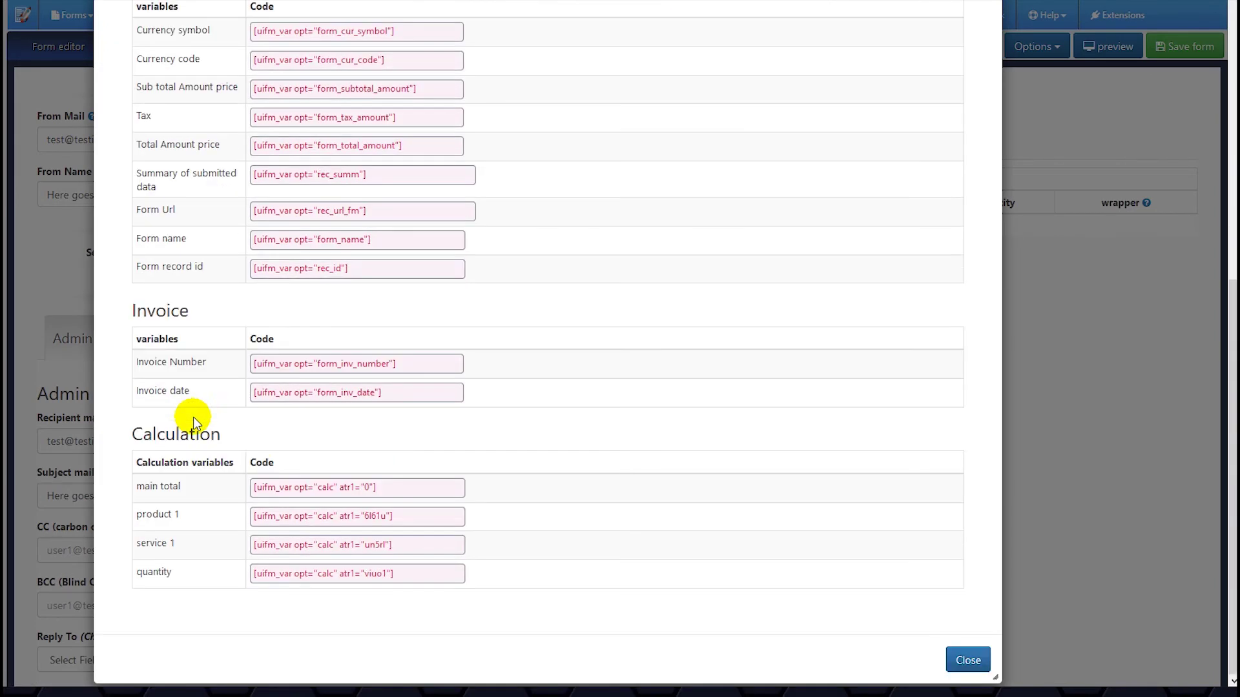
{"action": "left_click", "coordinate": [314, 481]}
{"action": "key", "text": "ctrl+c"}
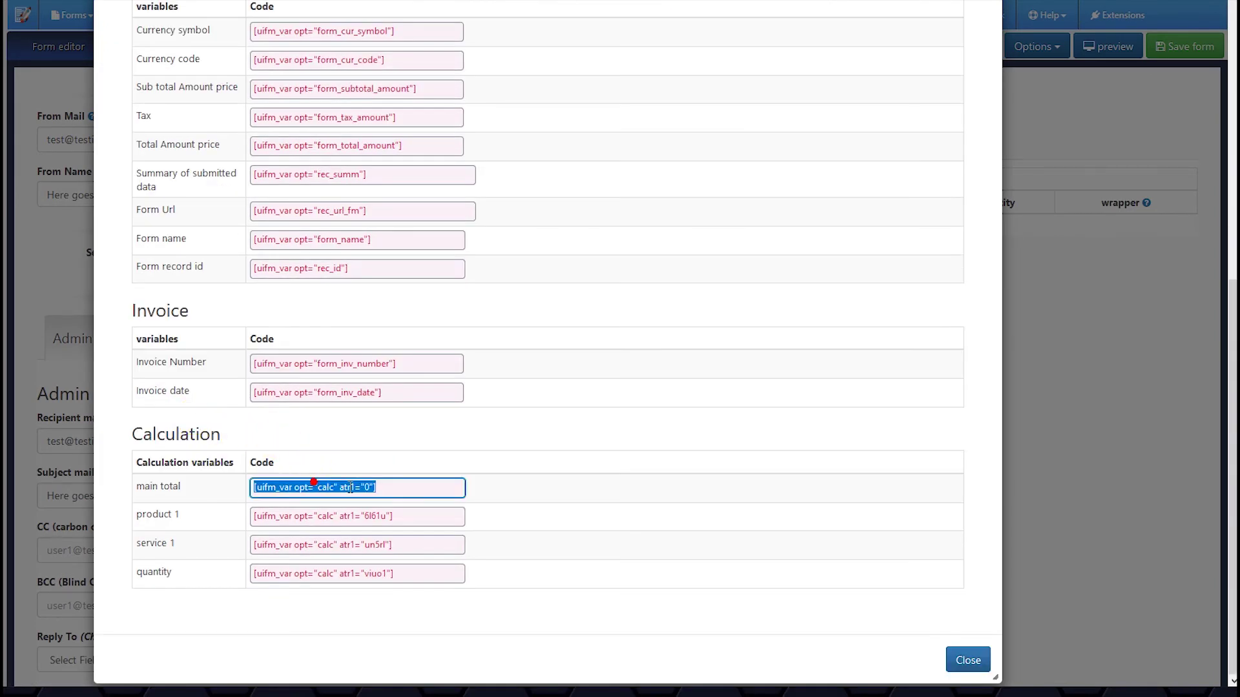
{"action": "left_click", "coordinate": [965, 658]}
{"action": "scroll", "coordinate": [567, 526], "scroll_direction": "down", "scroll_amount": 7}
{"action": "scroll", "coordinate": [193, 477], "scroll_direction": "down", "scroll_amount": 3}
{"action": "left_click", "coordinate": [127, 397]}
{"action": "key", "text": "ctrl+v"}
Copy the complete HTML source of the admin email template and return the template to its visual view.
{"action": "scroll", "coordinate": [443, 398], "scroll_direction": "up", "scroll_amount": 2}
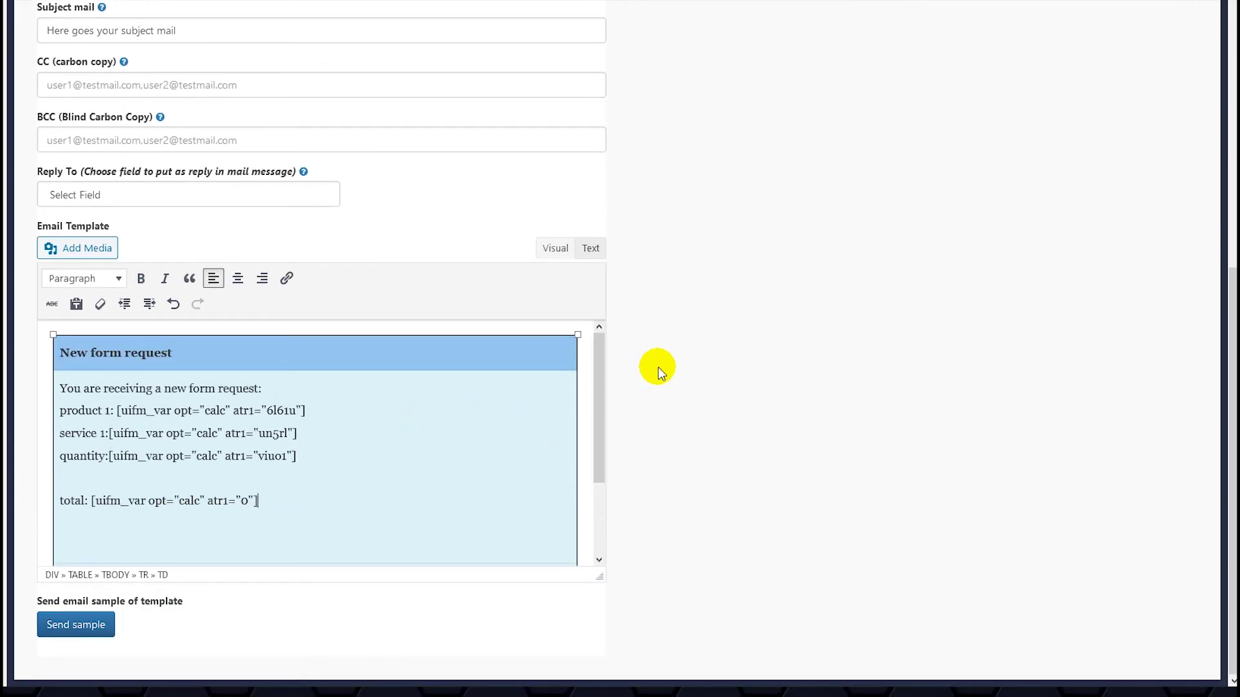
{"action": "scroll", "coordinate": [657, 367], "scroll_direction": "up", "scroll_amount": 3}
{"action": "scroll", "coordinate": [671, 363], "scroll_direction": "down", "scroll_amount": 2}
{"action": "left_click", "coordinate": [590, 328]}
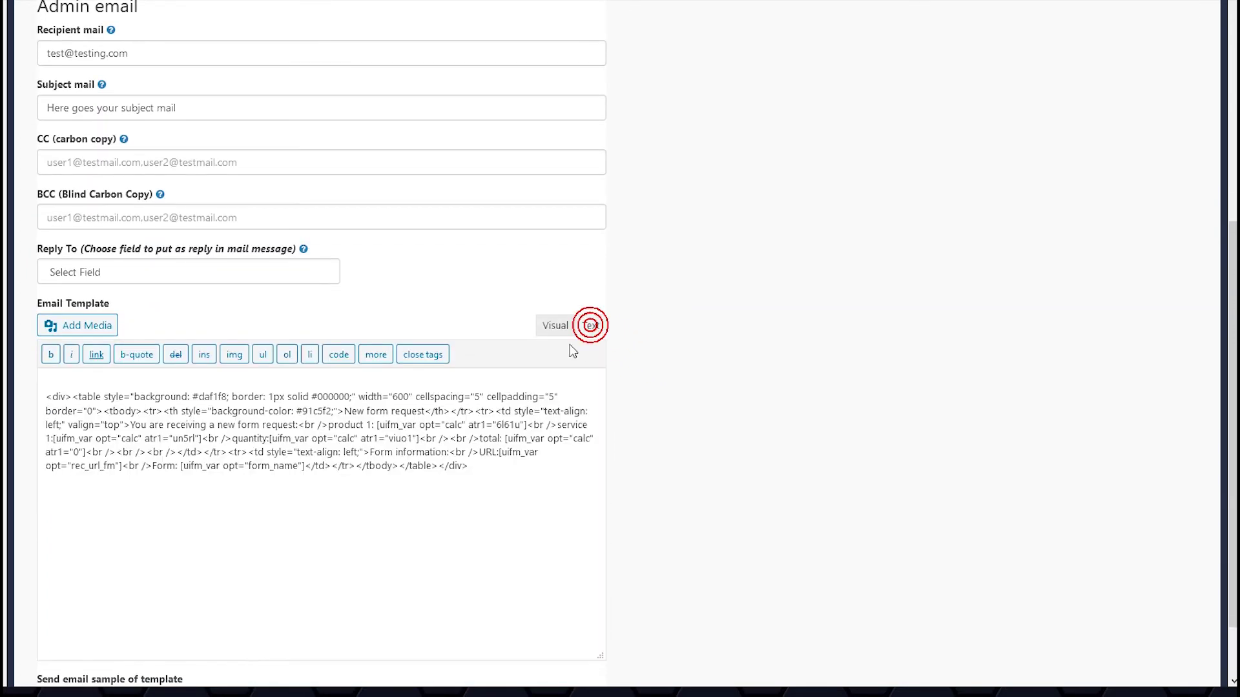
{"action": "key", "text": "ctrl+a"}
{"action": "key", "text": "ctrl+c"}
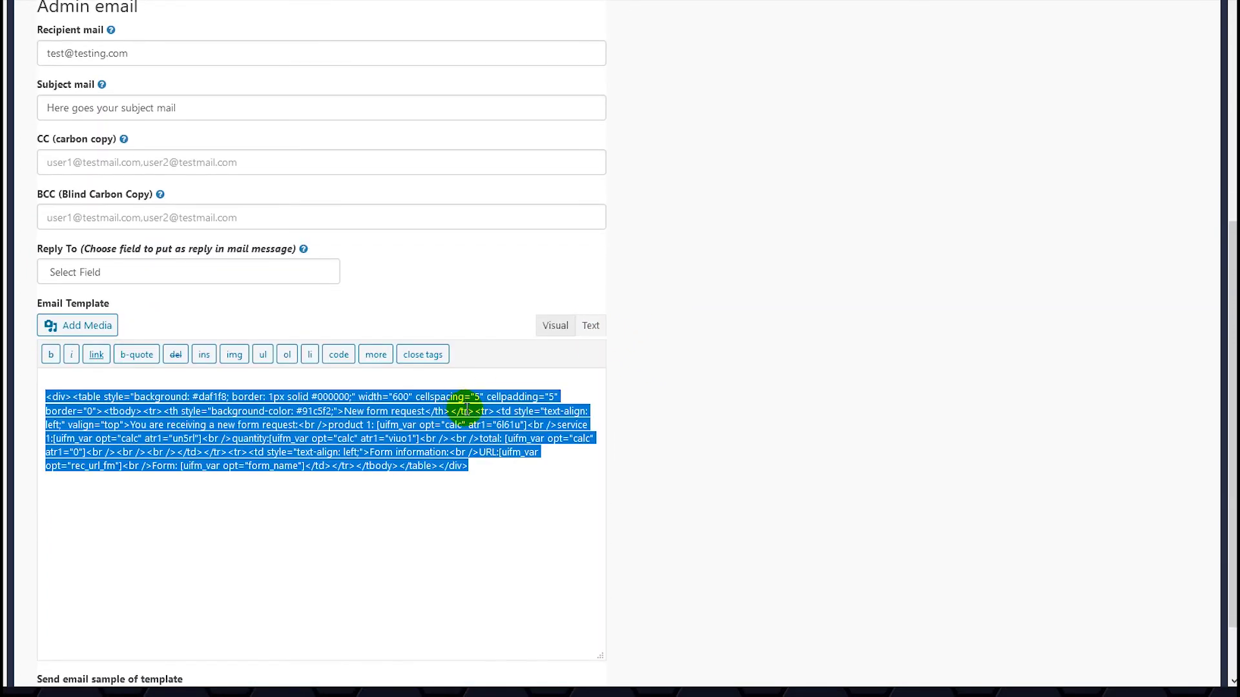
{"action": "left_click", "coordinate": [560, 326]}
{"action": "scroll", "coordinate": [678, 317], "scroll_direction": "up", "scroll_amount": 6}
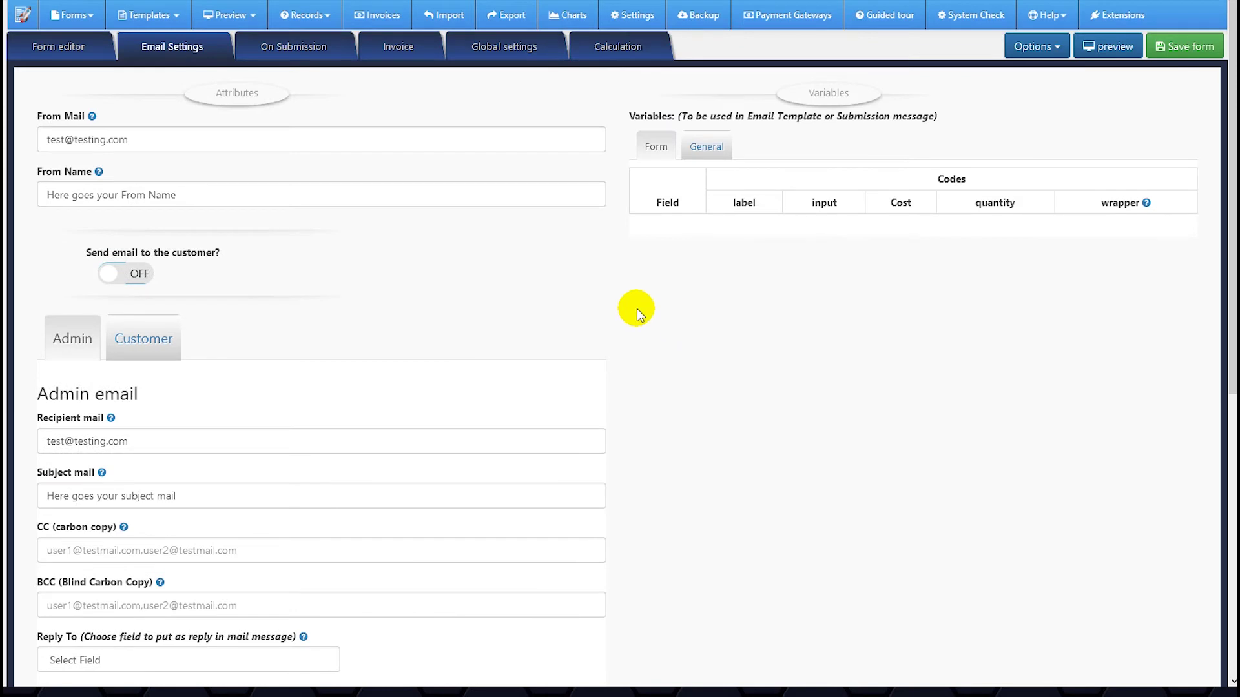
Replace the HTML source of the on-submission success message with the copied email template and view the result visually.
{"action": "left_click", "coordinate": [328, 56]}
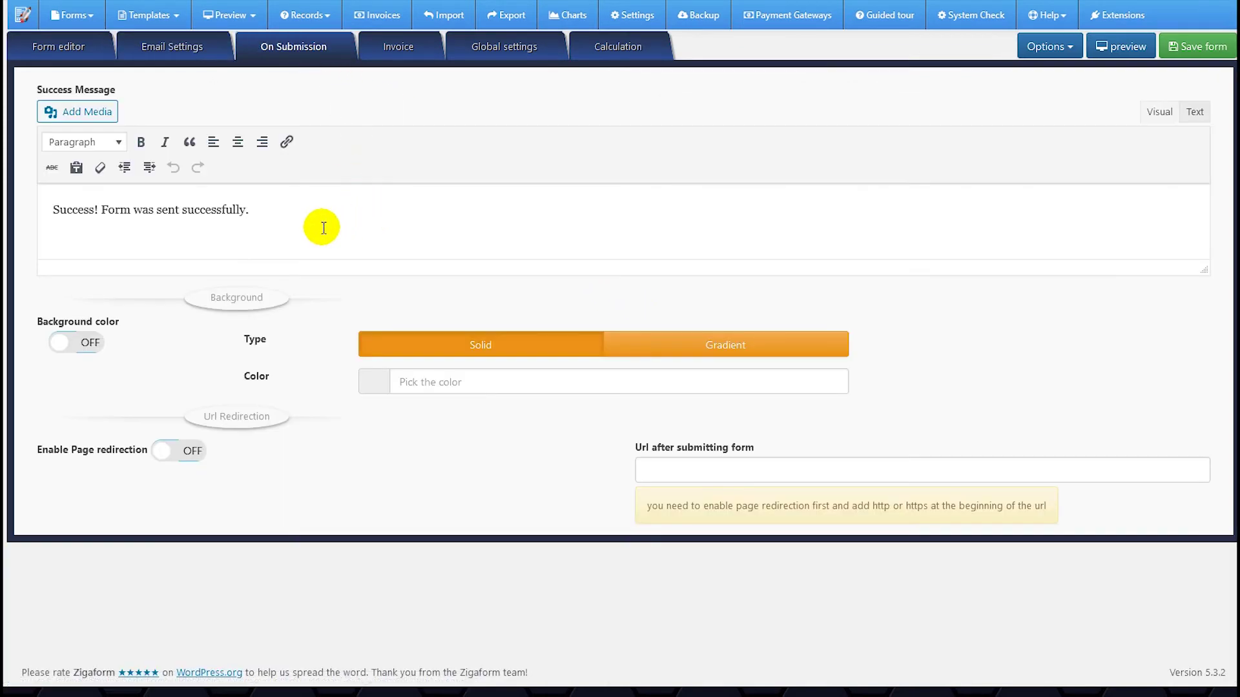
{"action": "left_click", "coordinate": [1193, 112]}
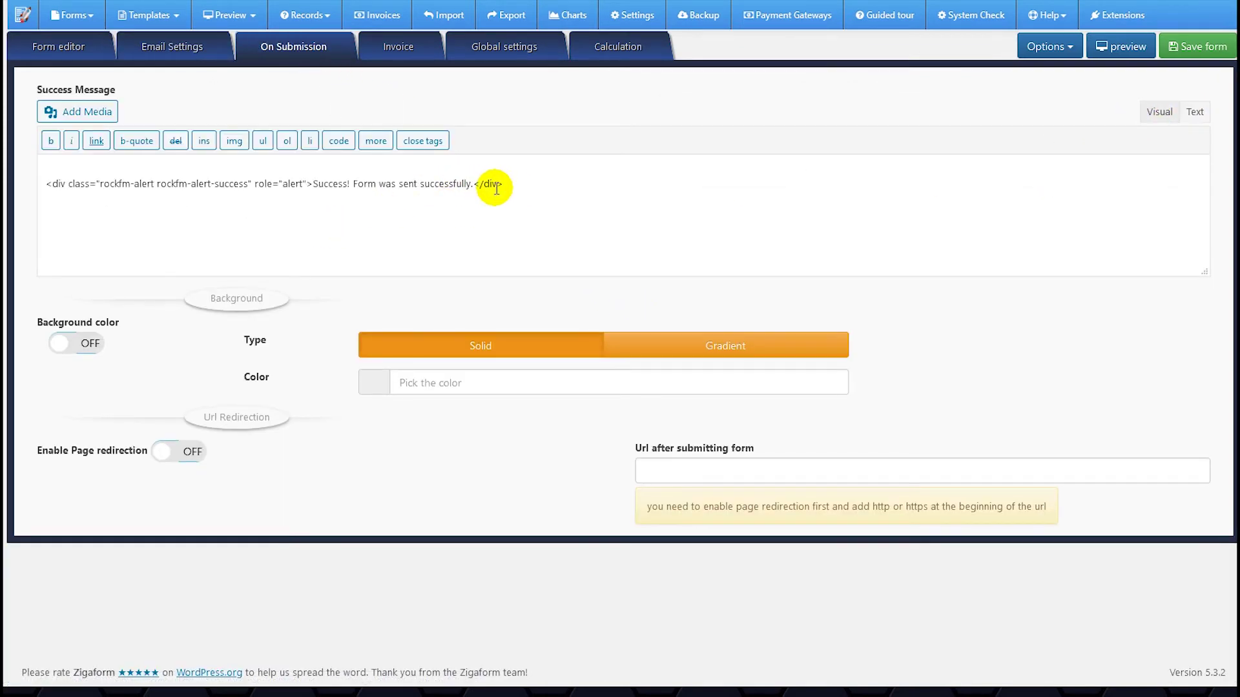
{"action": "left_click_drag", "start_coordinate": [526, 191], "coordinate": [14, 161]}
{"action": "key", "text": "ctrl+v"}
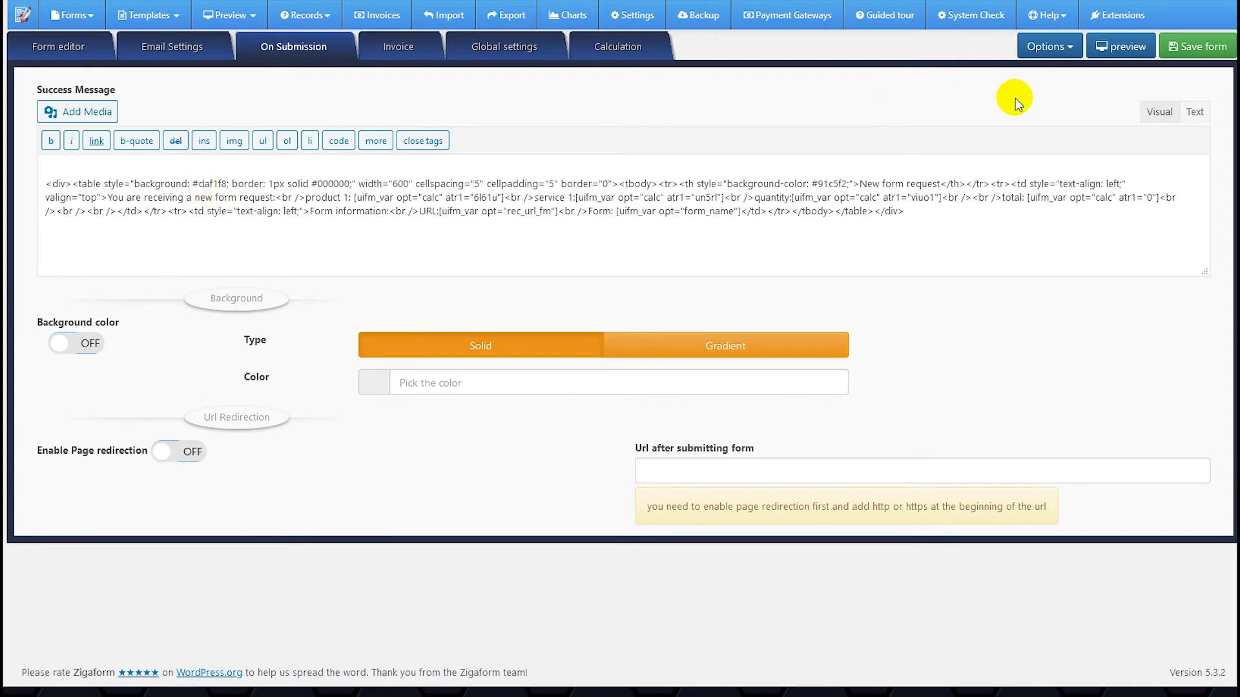
{"action": "left_click", "coordinate": [1155, 113]}
{"action": "scroll", "coordinate": [252, 213], "scroll_direction": "down", "scroll_amount": 2}
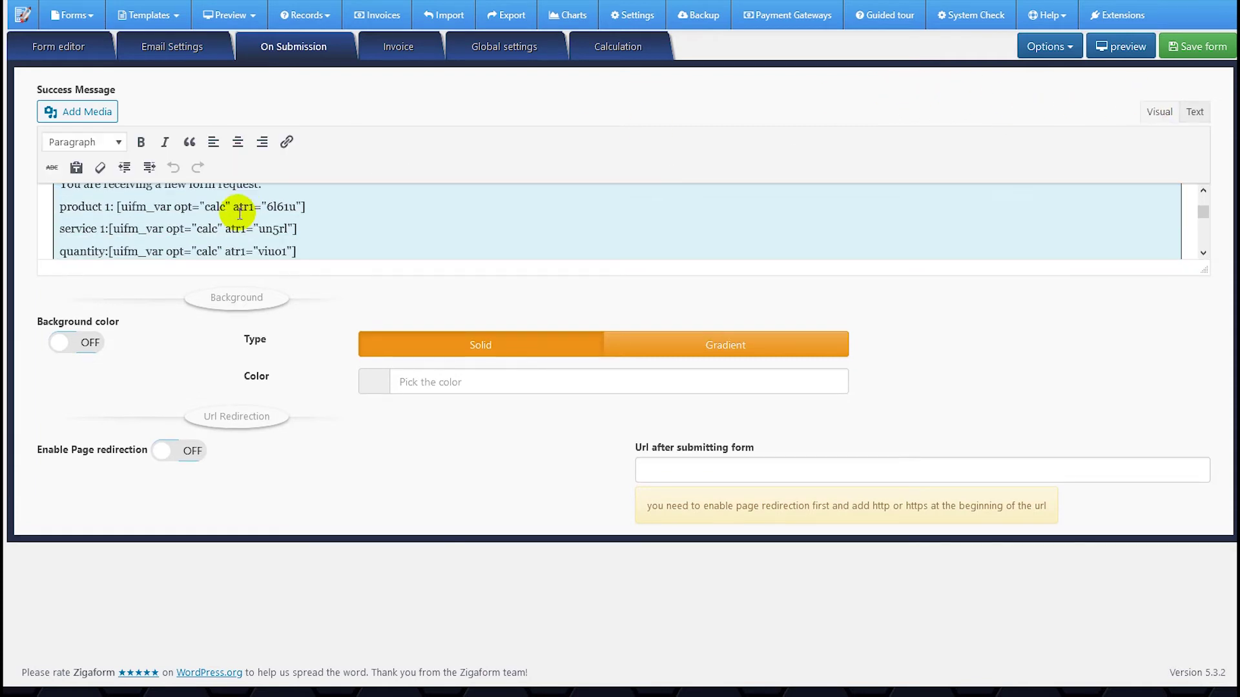
Replace the heading "New form request" in the success message with "success submission".
{"action": "scroll", "coordinate": [219, 213], "scroll_direction": "up", "scroll_amount": 2}
{"action": "left_click_drag", "start_coordinate": [213, 217], "coordinate": [49, 215]}
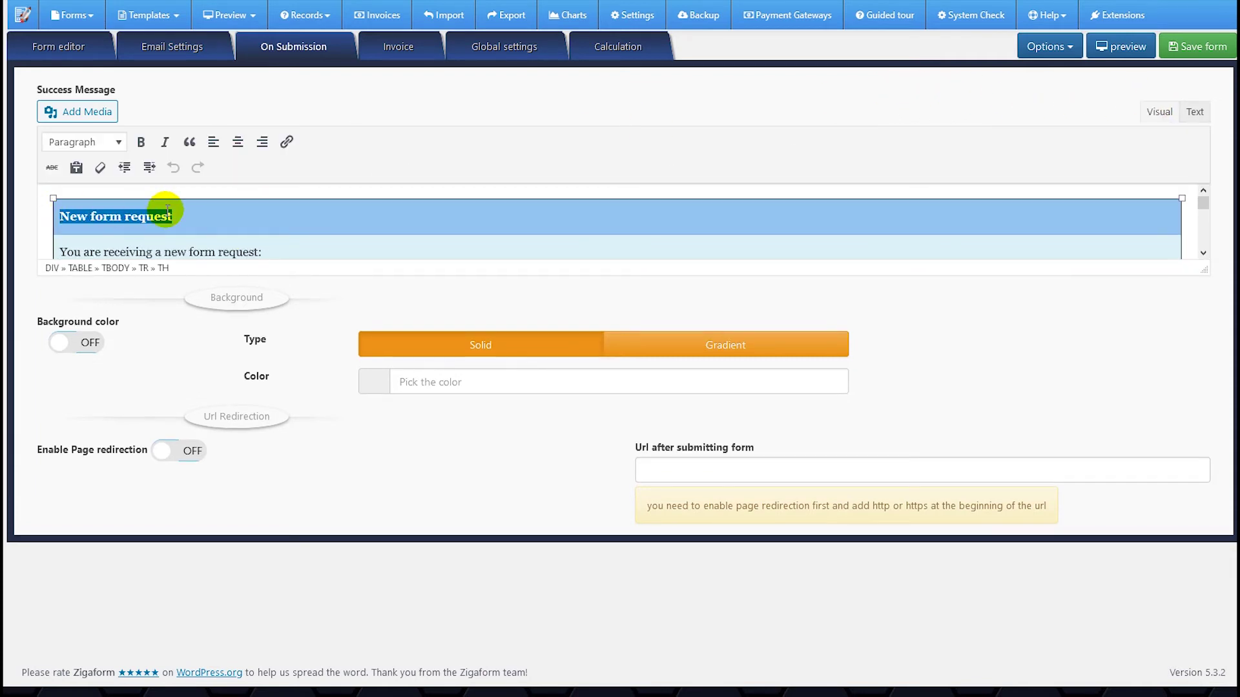
{"action": "type", "text": "success submission"}
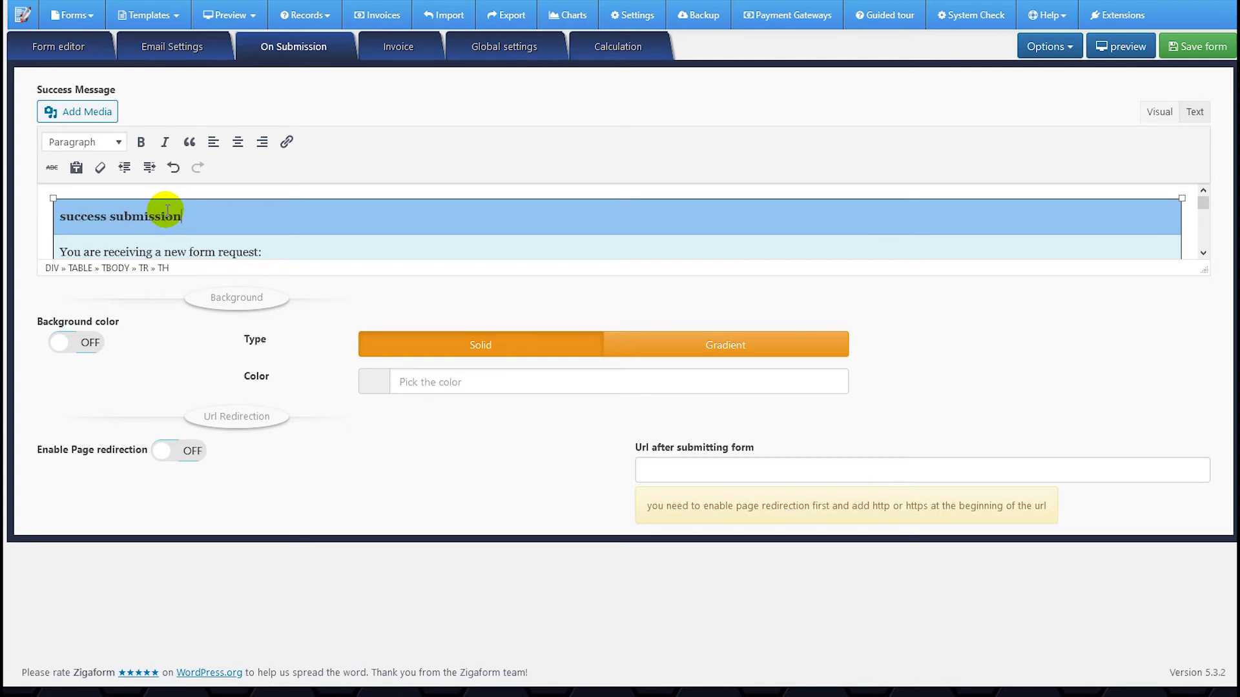
Enable the custom template for the PDF invoice and look through its default sample layout.
{"action": "left_click", "coordinate": [411, 49]}
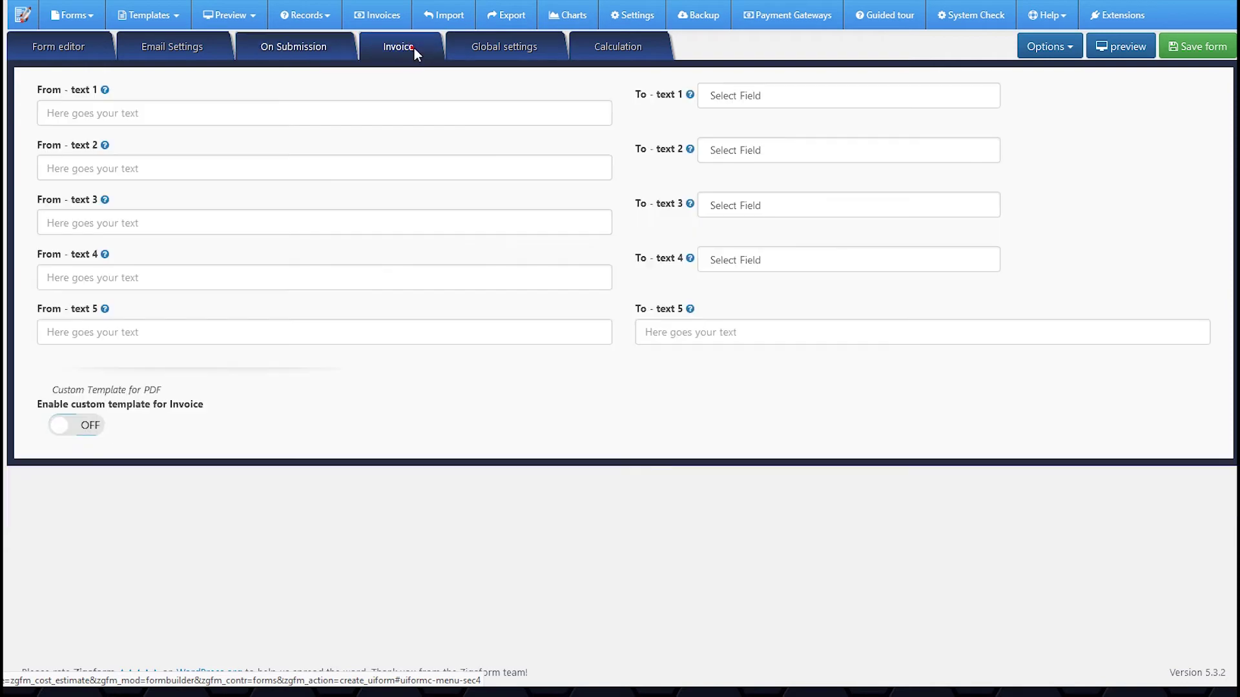
{"action": "left_click", "coordinate": [88, 426]}
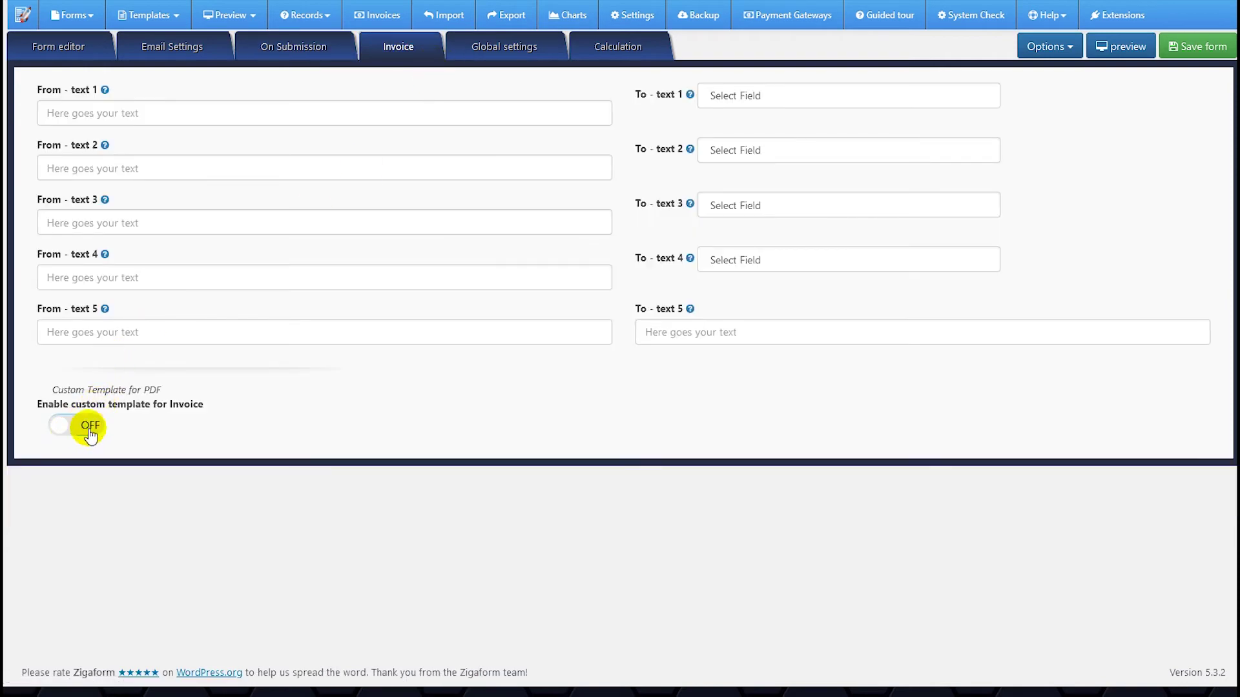
{"action": "scroll", "coordinate": [406, 478], "scroll_direction": "down", "scroll_amount": 7}
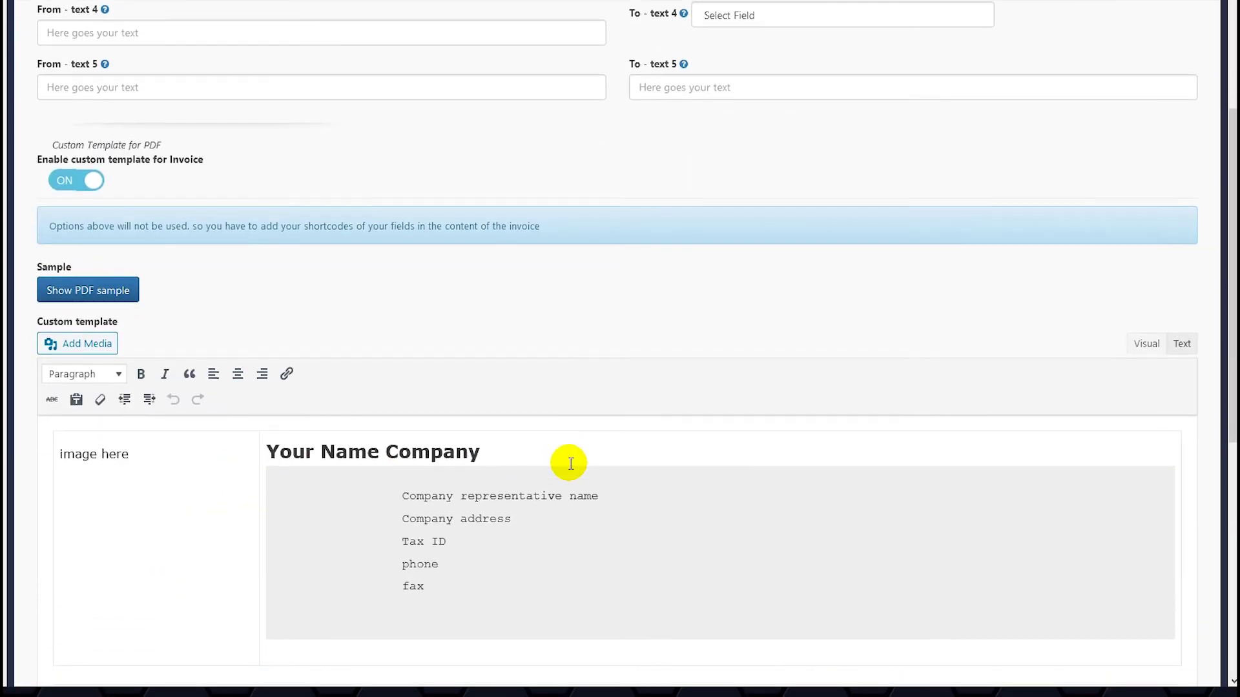
{"action": "scroll", "coordinate": [571, 464], "scroll_direction": "up", "scroll_amount": 1}
{"action": "scroll", "coordinate": [575, 462], "scroll_direction": "down", "scroll_amount": 3}
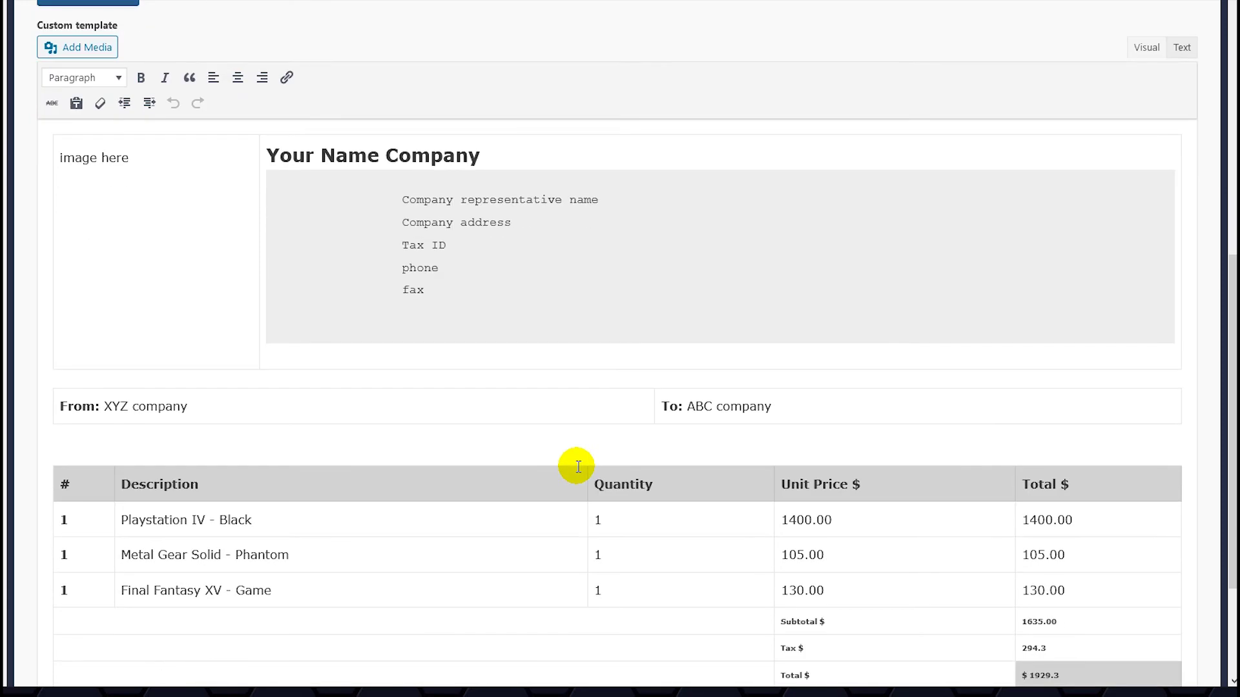
{"action": "scroll", "coordinate": [577, 467], "scroll_direction": "down", "scroll_amount": 2}
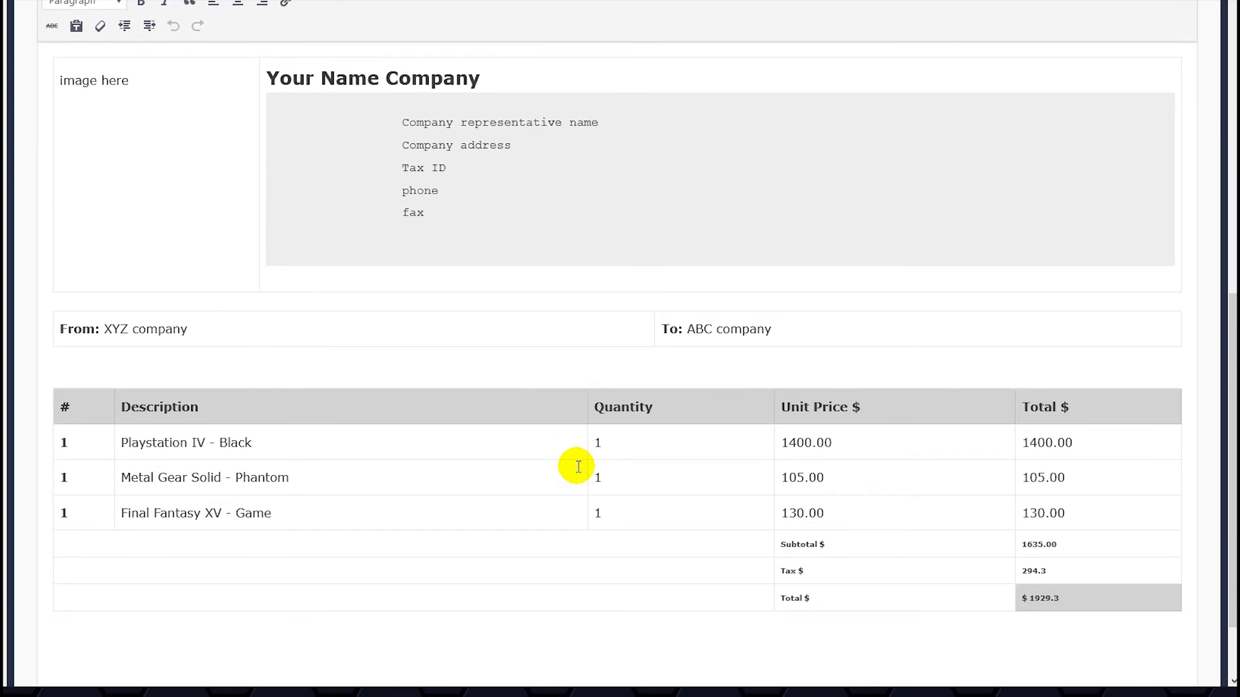
Change the first item description in the invoice template's table to "product 1".
{"action": "left_click_drag", "start_coordinate": [295, 442], "coordinate": [129, 443]}
{"action": "left_click", "coordinate": [187, 441]}
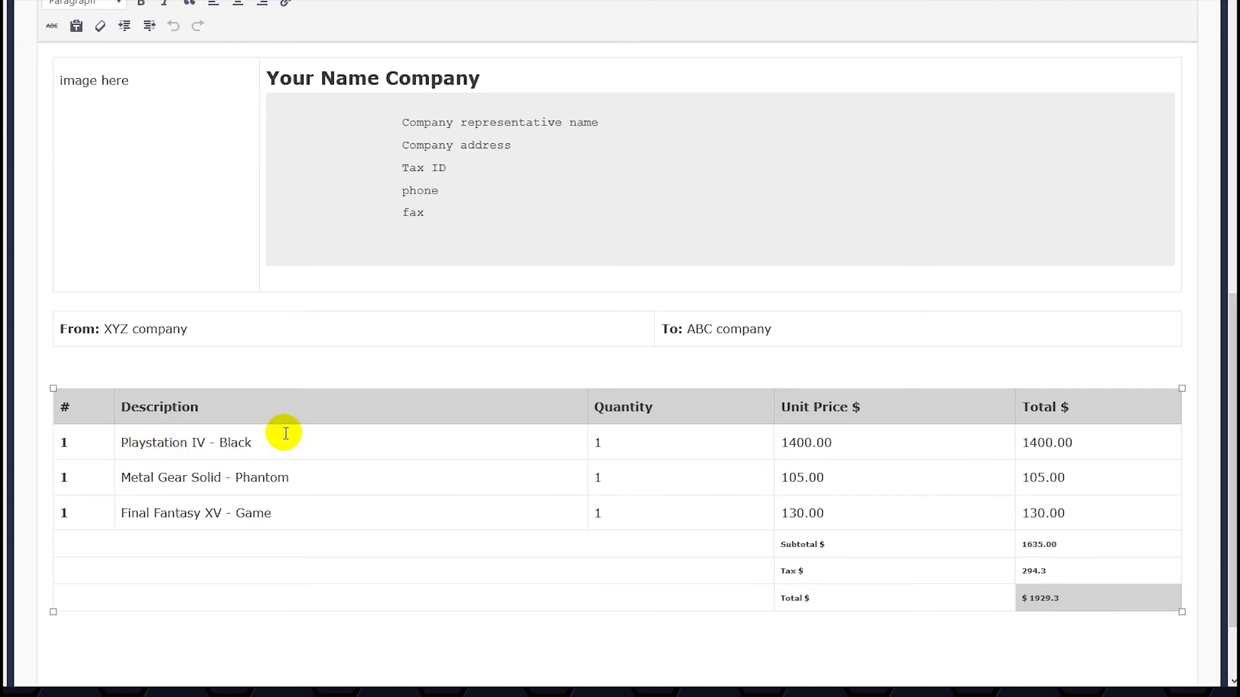
{"action": "left_click", "coordinate": [284, 448]}
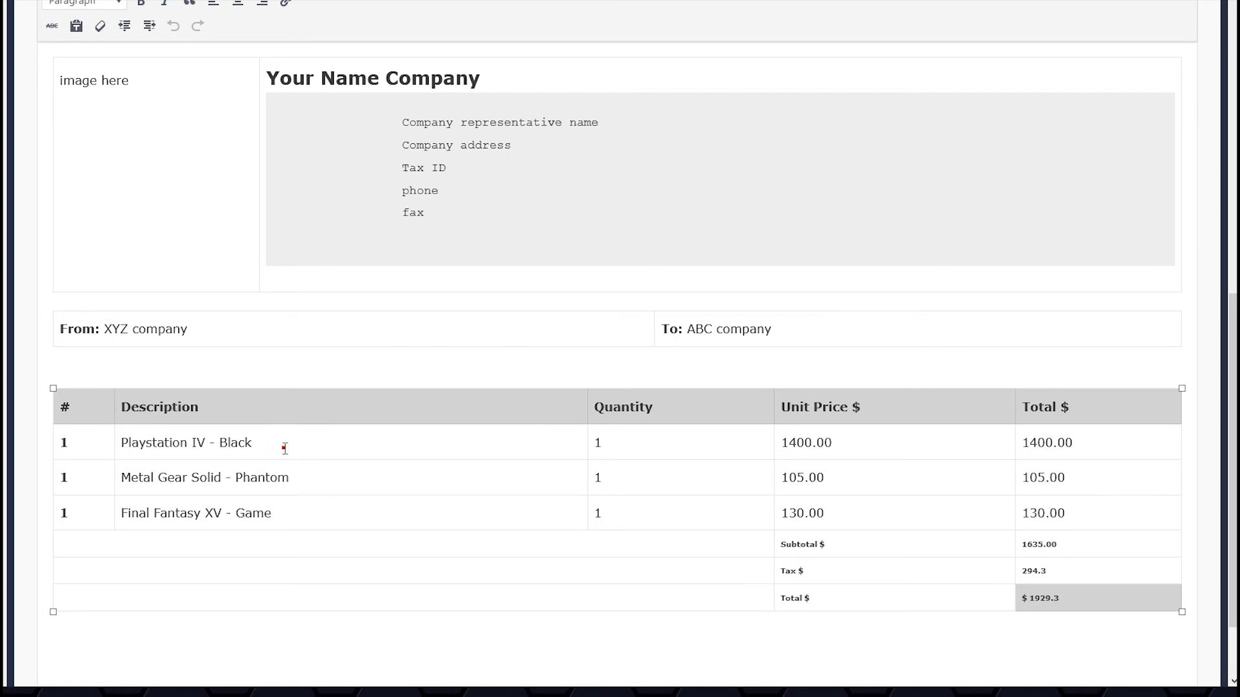
{"action": "scroll", "coordinate": [497, 455], "scroll_direction": "up", "scroll_amount": 1}
{"action": "left_click_drag", "start_coordinate": [255, 520], "coordinate": [123, 517]}
{"action": "left_click_drag", "start_coordinate": [264, 517], "coordinate": [159, 516]}
{"action": "key", "text": "BackSpace"}
{"action": "key", "text": "BackSpace"}
{"action": "key", "text": "BackSpace"}
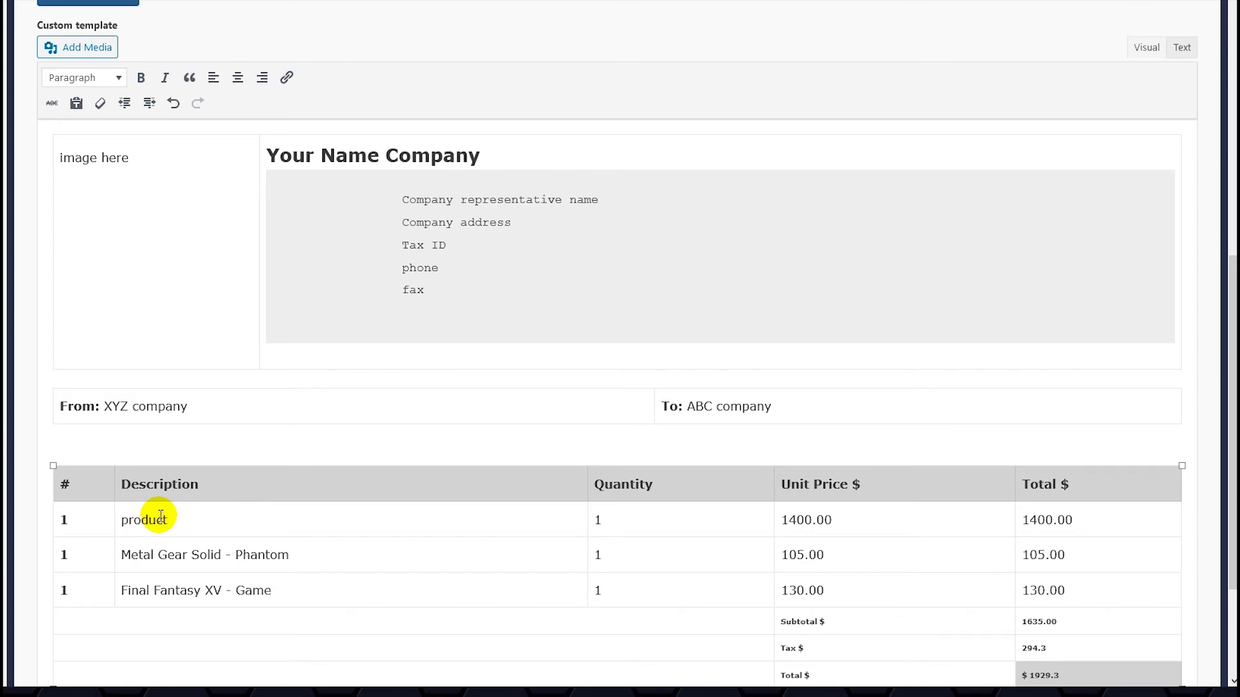
{"action": "scroll", "coordinate": [257, 593], "scroll_direction": "up", "scroll_amount": 2}
{"action": "scroll", "coordinate": [269, 564], "scroll_direction": "down", "scroll_amount": 2}
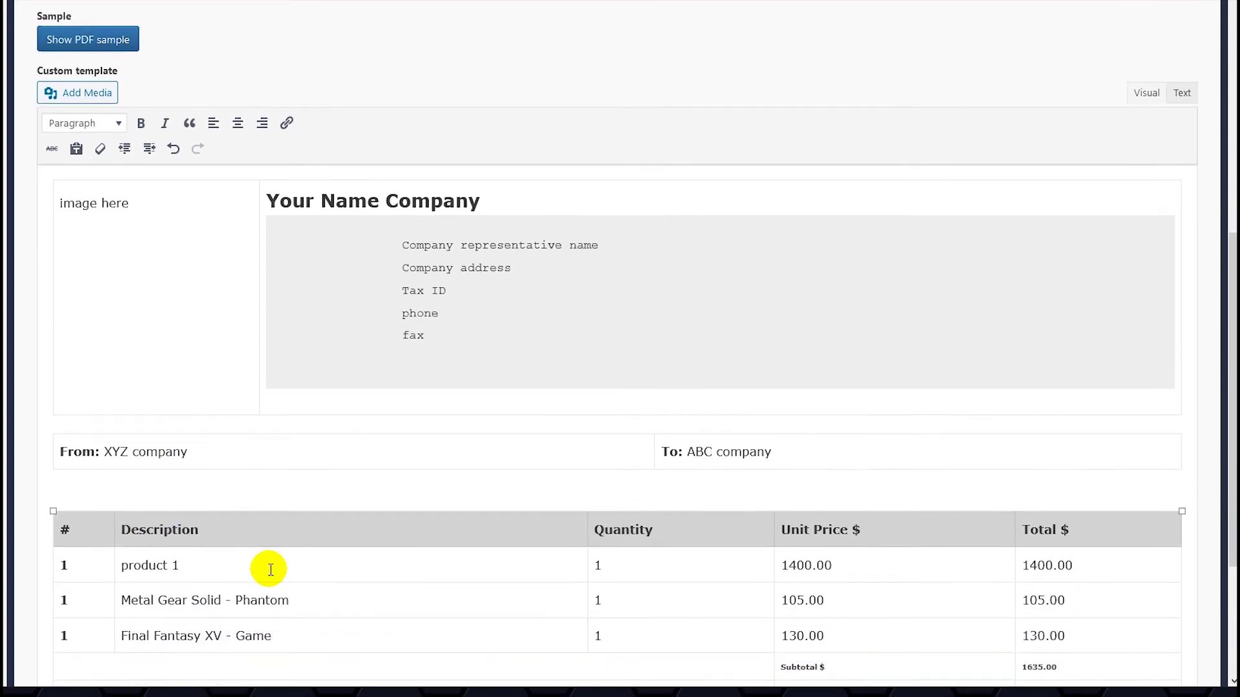
Change the second item description in the invoice template's table to "service 1".
{"action": "left_click_drag", "start_coordinate": [290, 556], "coordinate": [130, 557]}
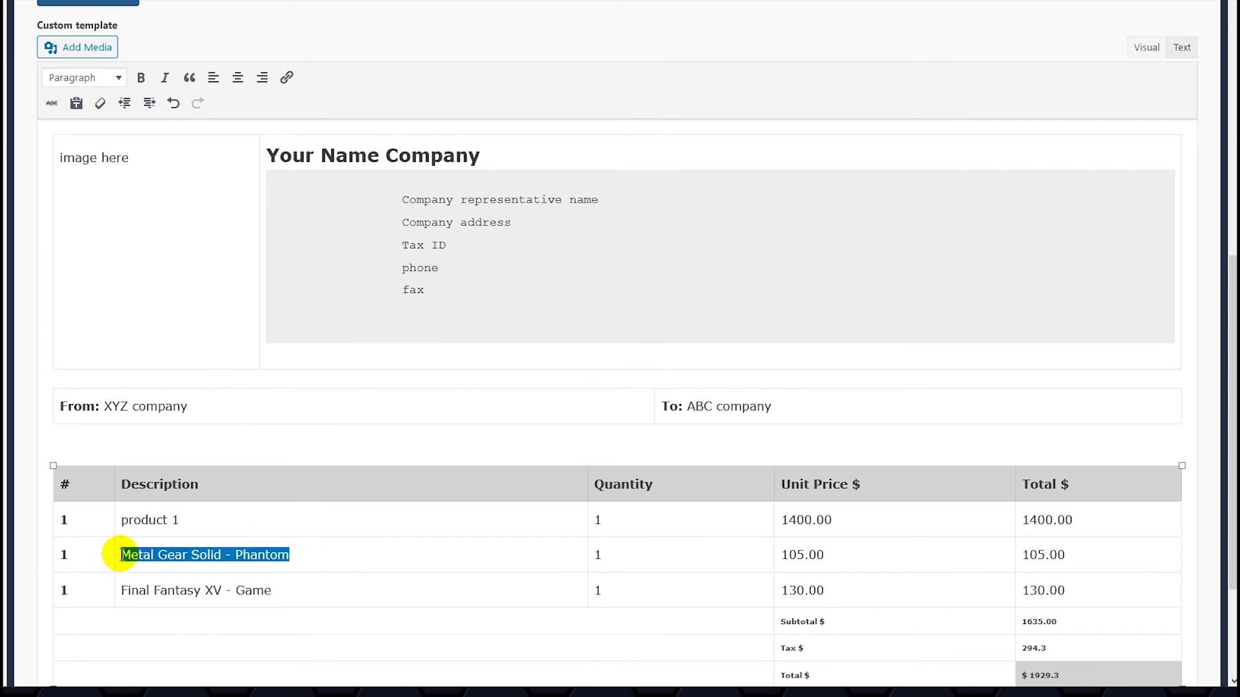
{"action": "type", "text": "service 1"}
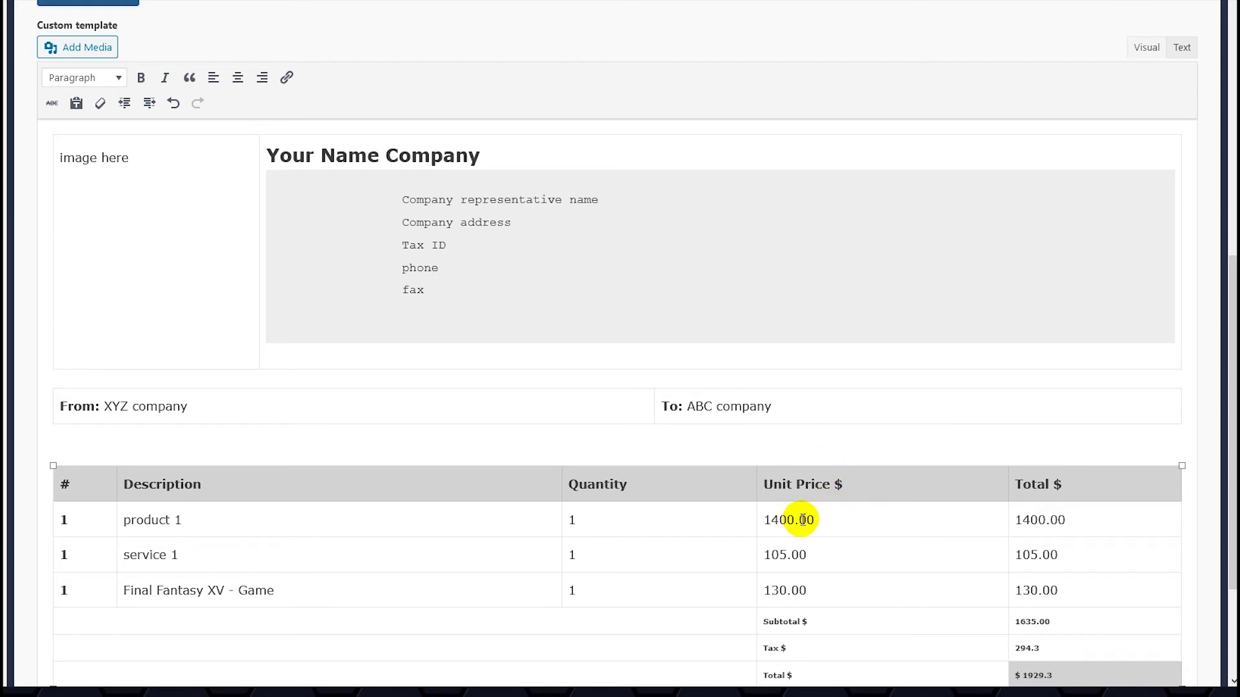
{"action": "scroll", "coordinate": [811, 521], "scroll_direction": "down", "scroll_amount": 1}
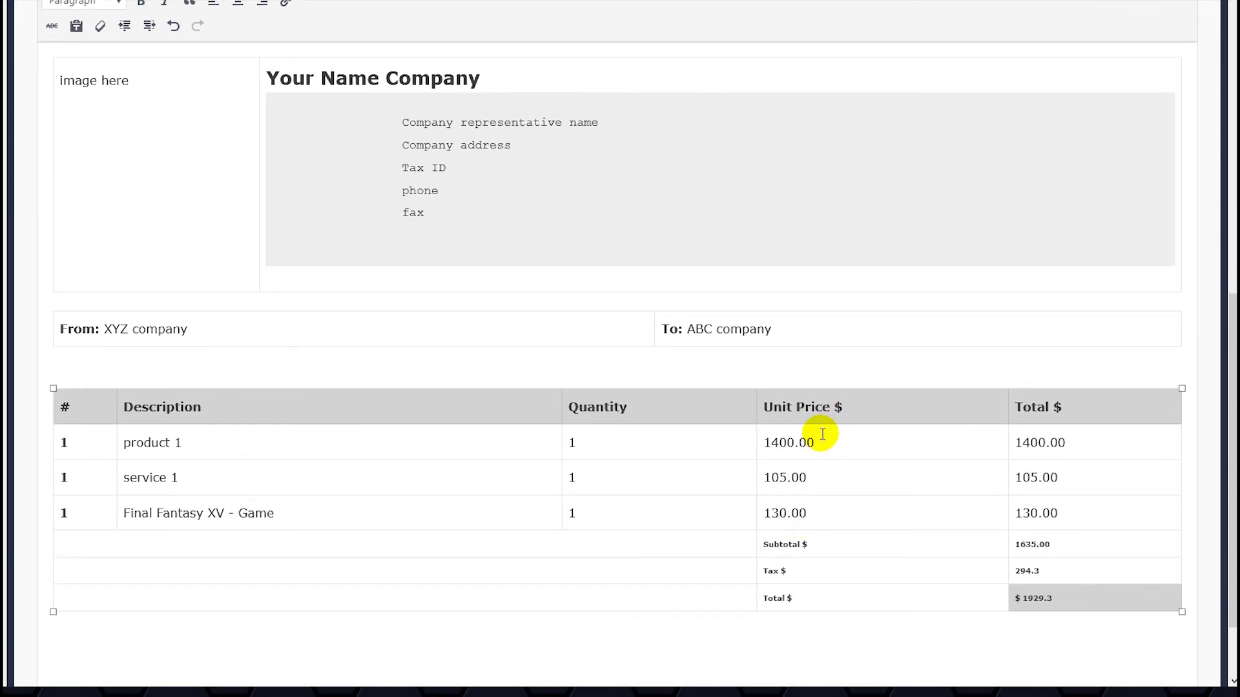
{"action": "scroll", "coordinate": [828, 434], "scroll_direction": "up", "scroll_amount": 1}
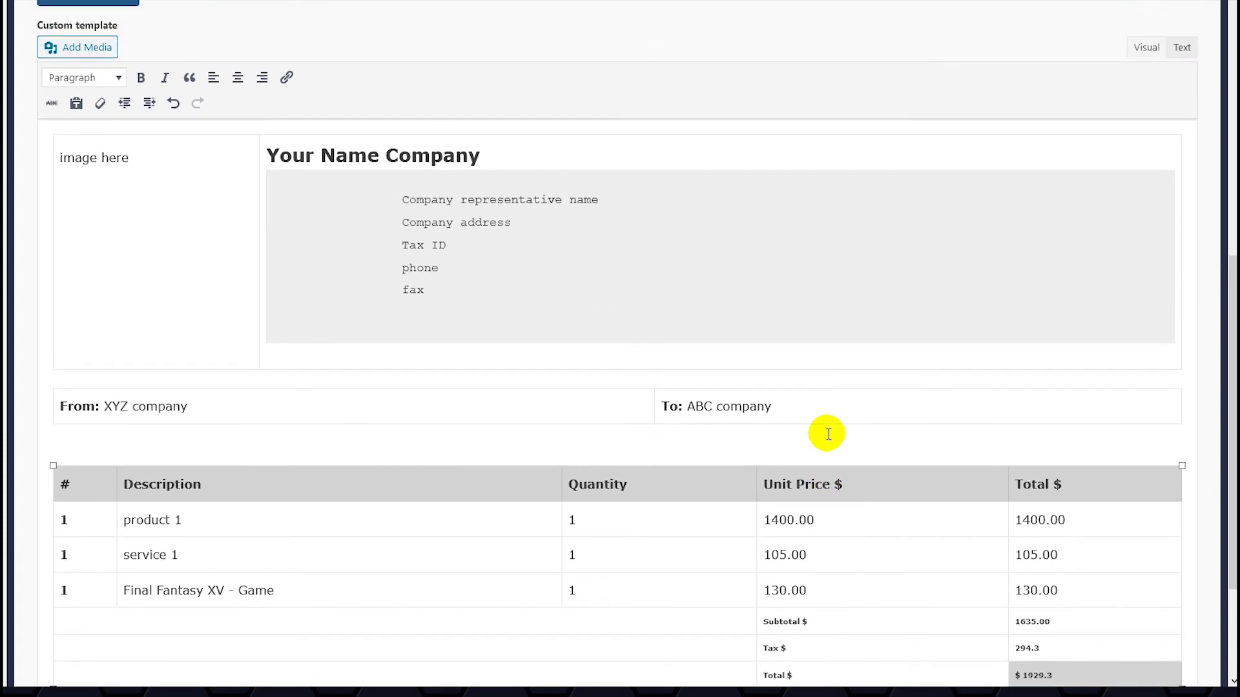
{"action": "scroll", "coordinate": [828, 433], "scroll_direction": "up", "scroll_amount": 7}
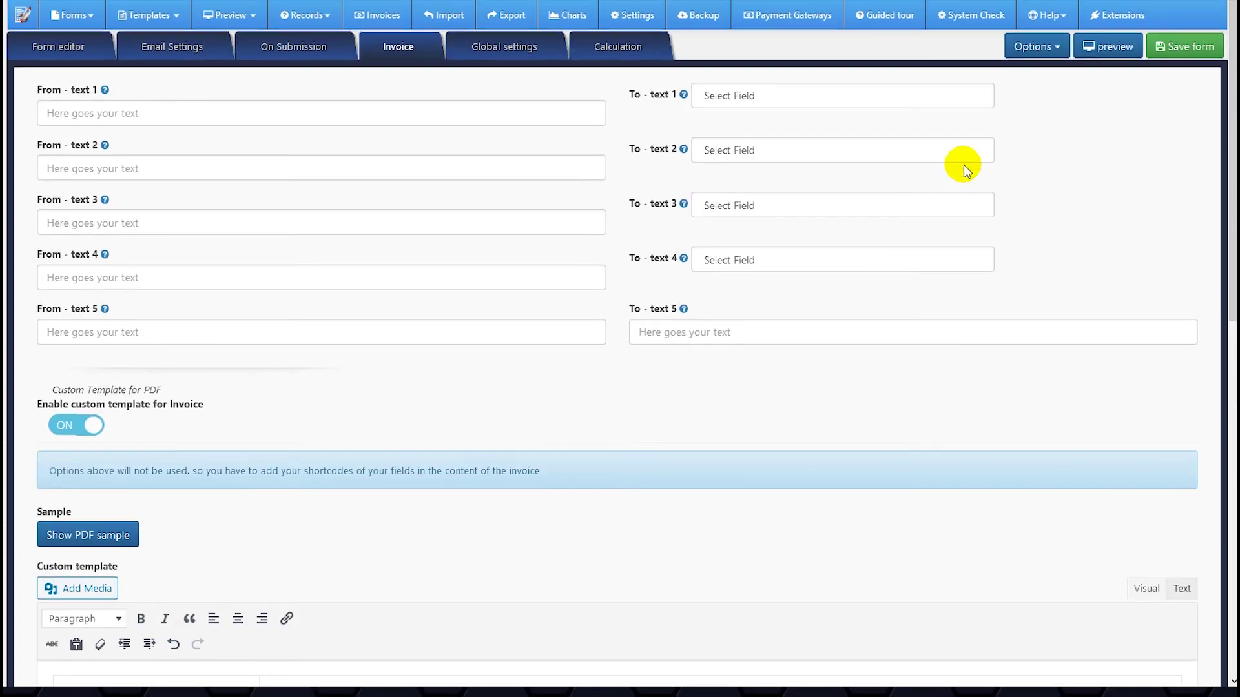
{"action": "scroll", "coordinate": [952, 229], "scroll_direction": "down", "scroll_amount": 7}
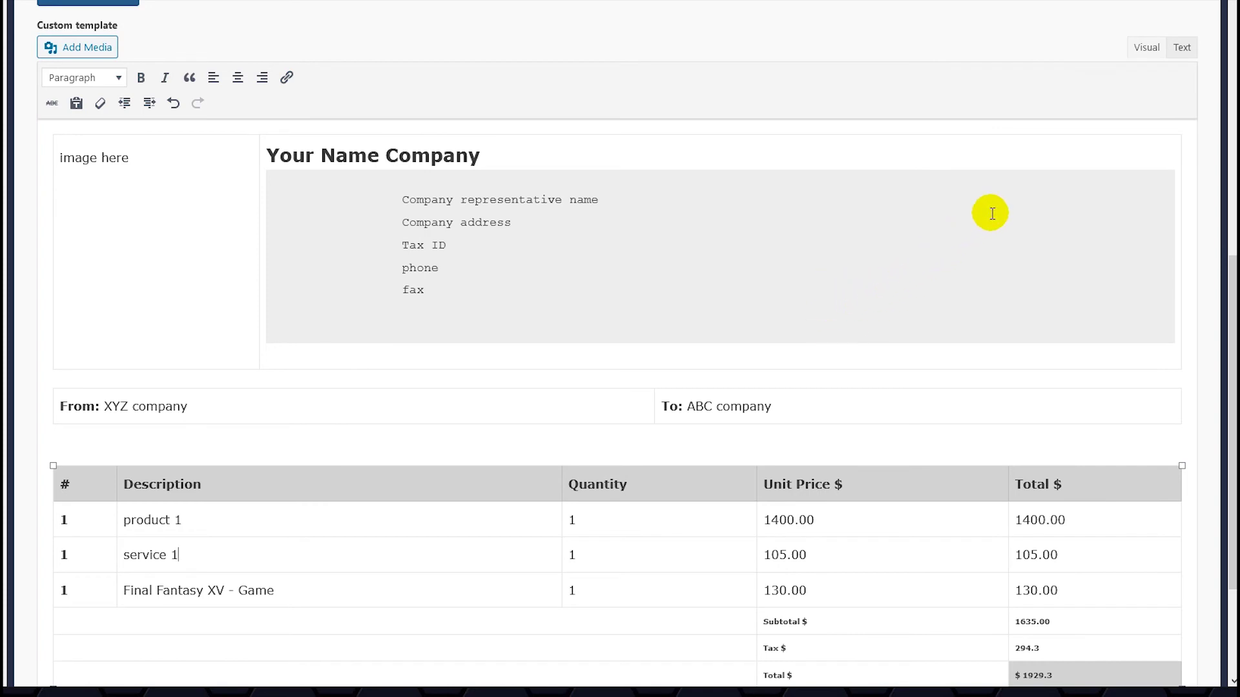
Replace the entire HTML source of the custom invoice template with the copied email template and return to its visual view.
{"action": "left_click", "coordinate": [1181, 48]}
{"action": "left_click", "coordinate": [564, 296]}
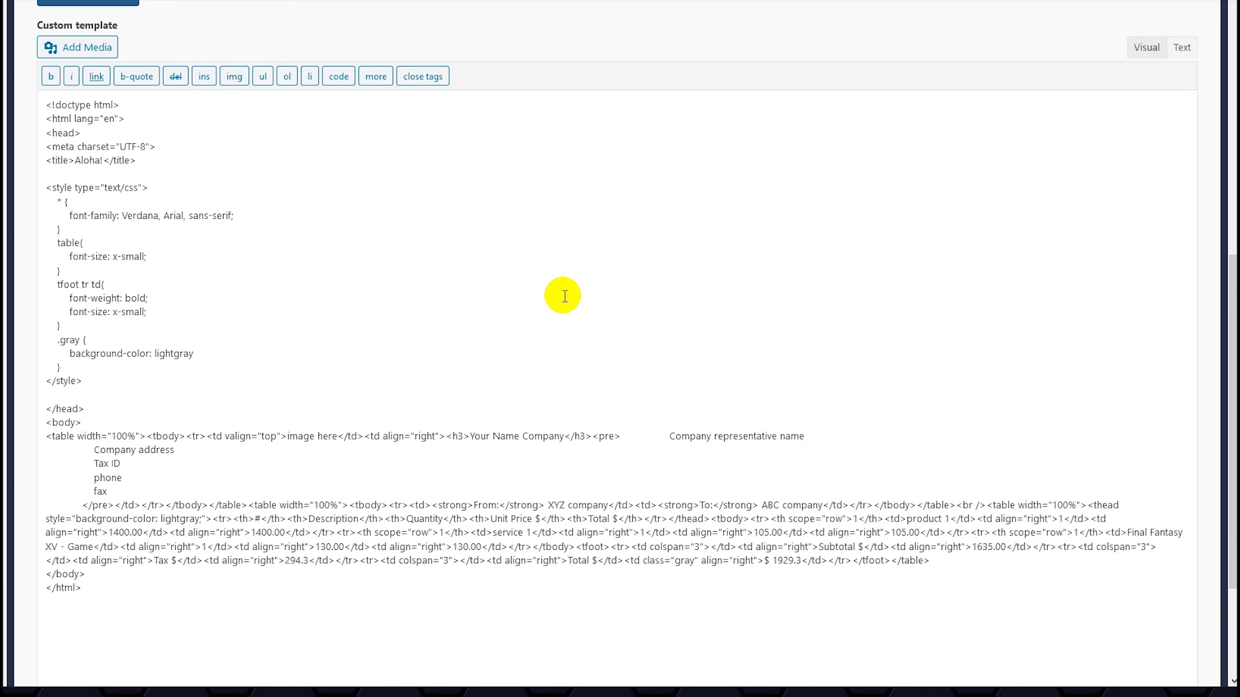
{"action": "key", "text": "ctrl+a"}
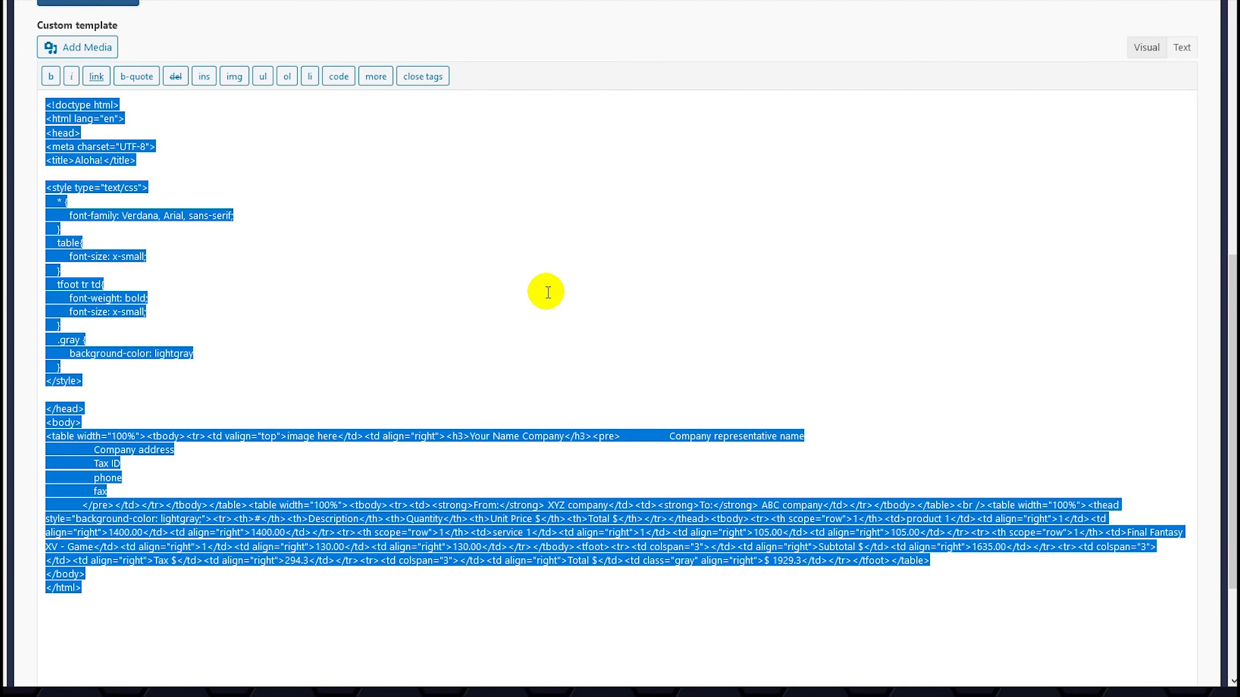
{"action": "type", "text": "<div><table style=\"background: #daf1f8; border: 1px solid #000000;\" width=\"600\" cellspacing=\"5\" cellpadding=\"5\" border=\"0\"><tbody><tr><th style=\"background-color: #91c5f2;\">New form request</th></tr><tr><td style=\"text-align: left;\" valign=\"top\">You are receiving a new form request:<br />product 1: [uifm_var opt=\"calc\" atr1=\"6l61u\"]<br />service 1:[uifm_var opt=\"calc\" atr1=\"un5rl\"]<br />quantity:[uifm_var opt=\"calc\" atr1=\"viuo1\"]<br /><br />total: [uifm_var opt=\"calc\" atr1=\"0\"]<br /><br /><br /></td></tr><tr><td style=\"text-align: left;\">Form information:<br />URL:[uifm_var opt=\"rec_url_fm\"]<br />Form: [uifm_var opt=\"form_name\"]</td></tr></tbody></table></div>"}
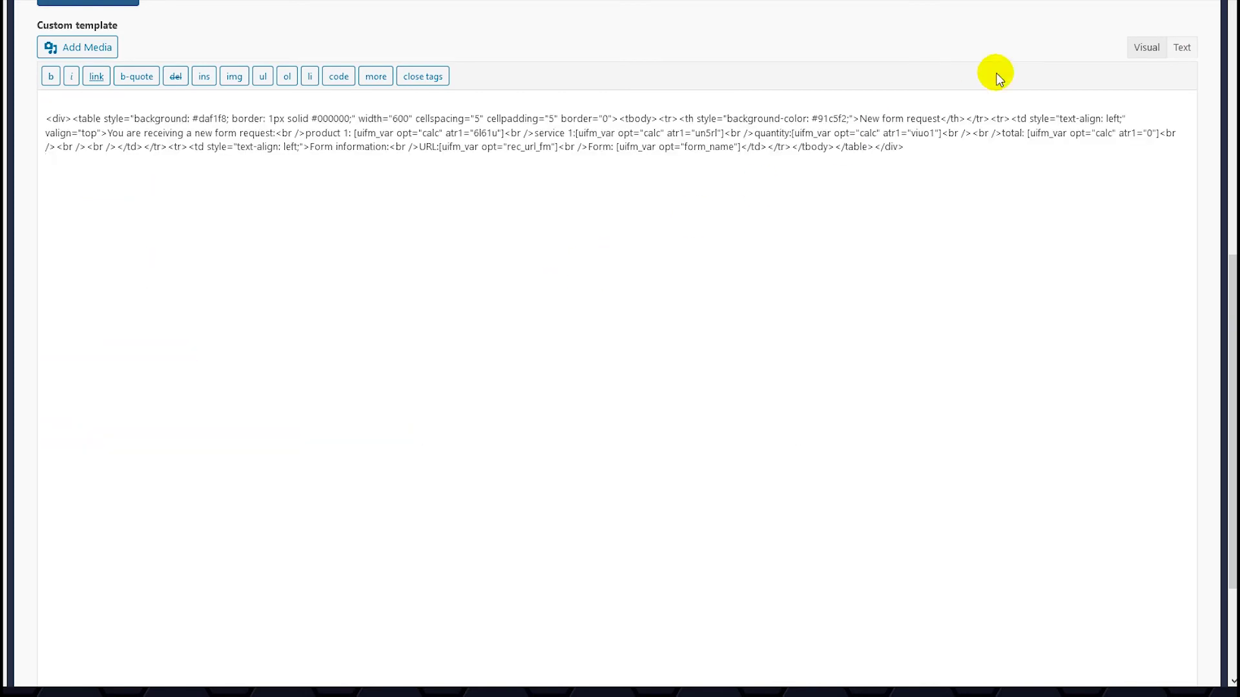
{"action": "left_click", "coordinate": [1146, 49]}
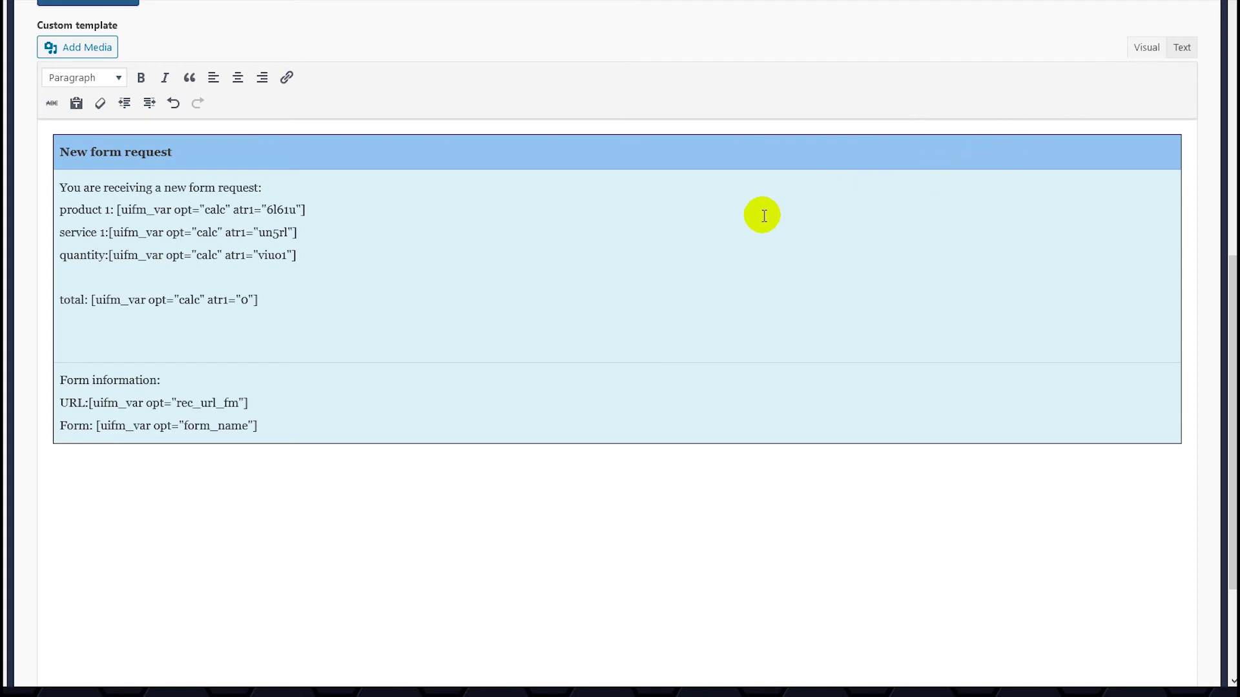
Review the custom invoice template's pasted calculation variables and the invoice options above it.
{"action": "scroll", "coordinate": [338, 343], "scroll_direction": "up", "scroll_amount": 3}
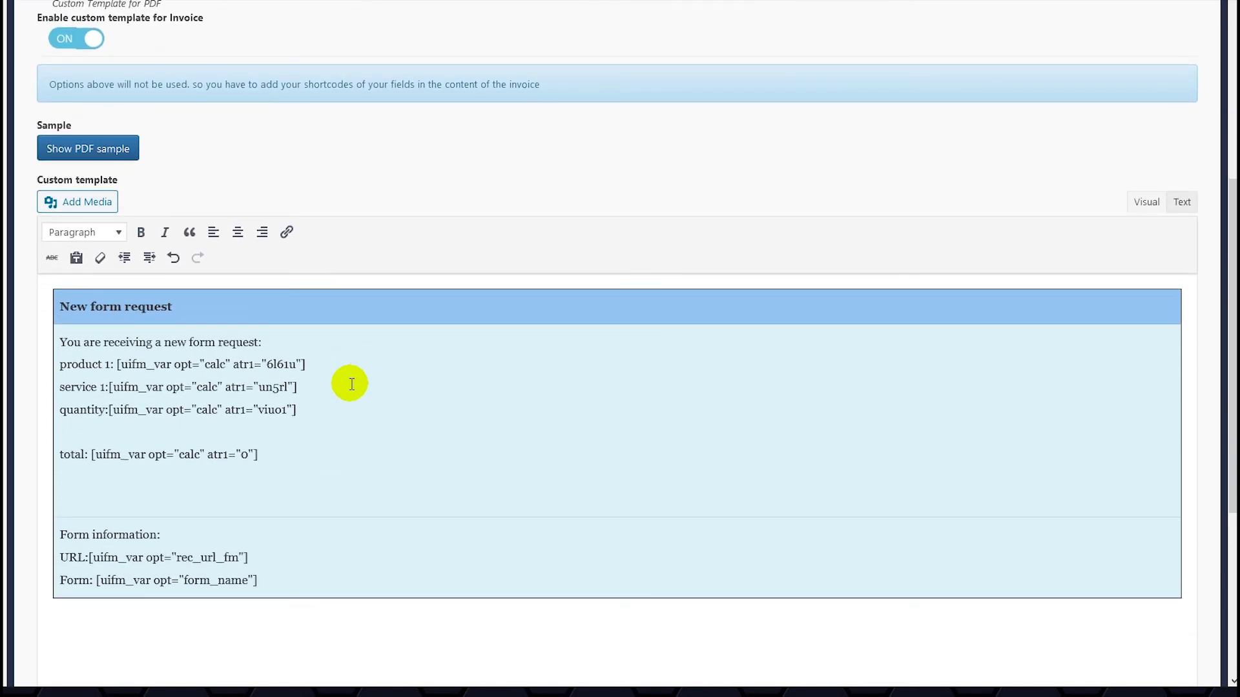
{"action": "left_click", "coordinate": [454, 384]}
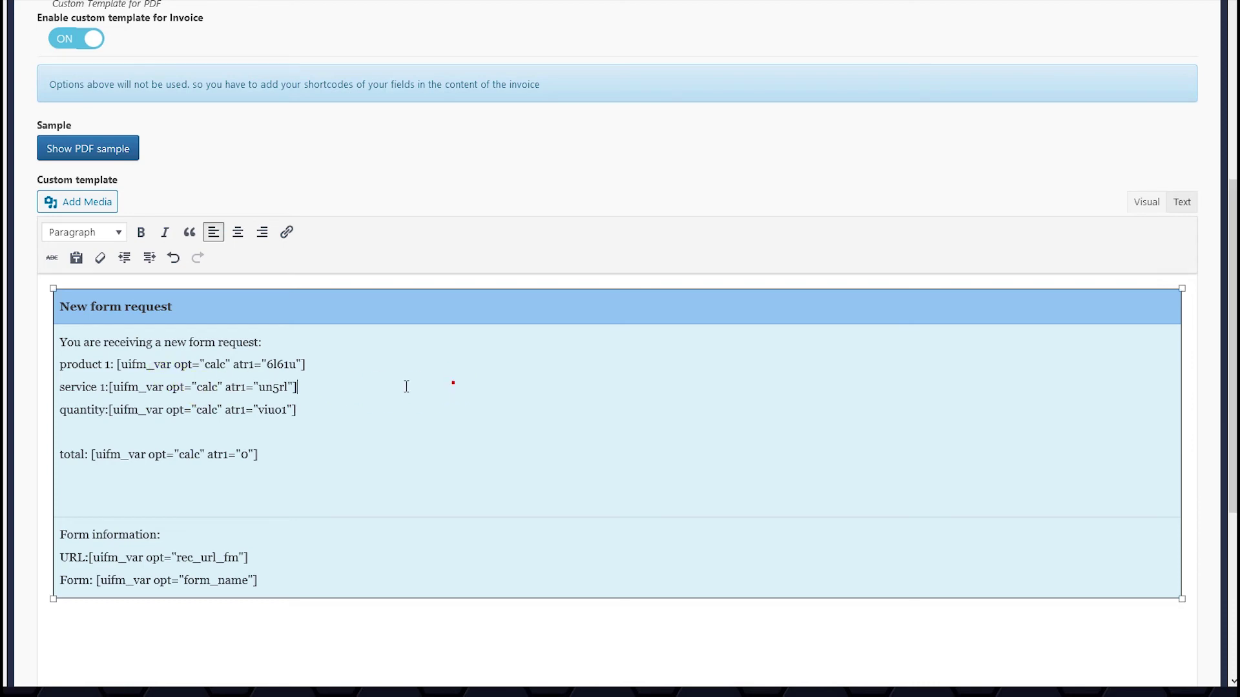
{"action": "scroll", "coordinate": [265, 459], "scroll_direction": "down", "scroll_amount": 5}
{"action": "scroll", "coordinate": [278, 452], "scroll_direction": "up", "scroll_amount": 8}
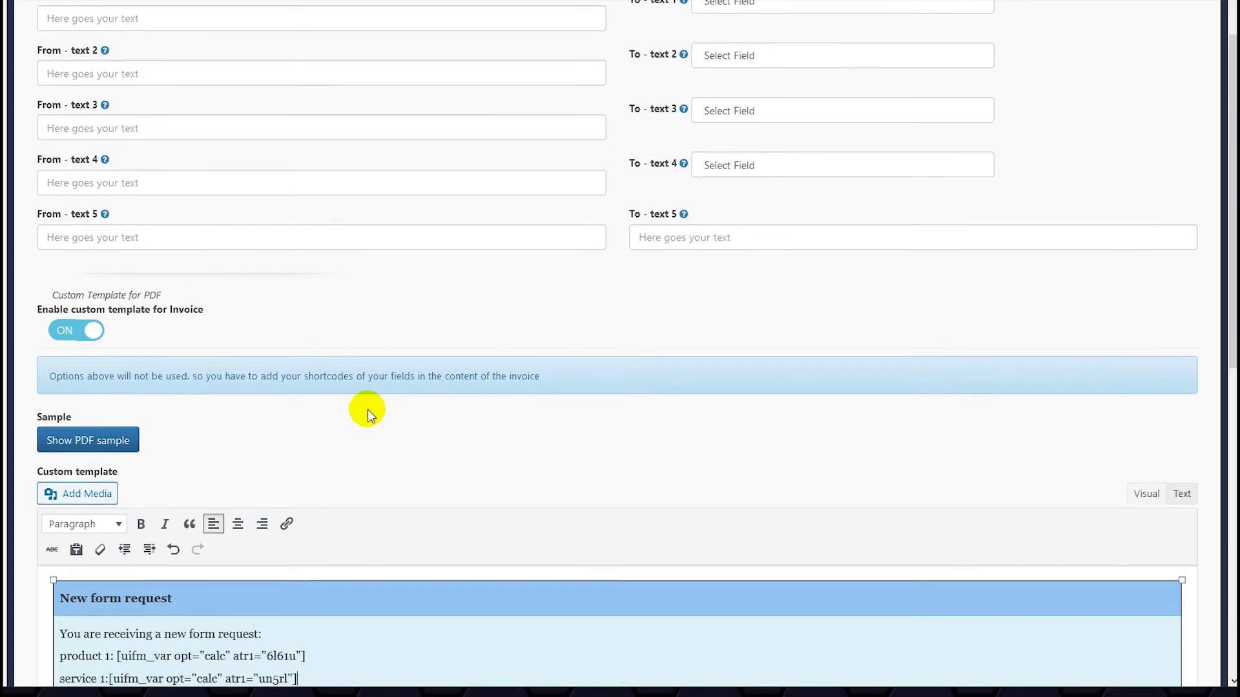
{"action": "scroll", "coordinate": [274, 431], "scroll_direction": "up", "scroll_amount": 3}
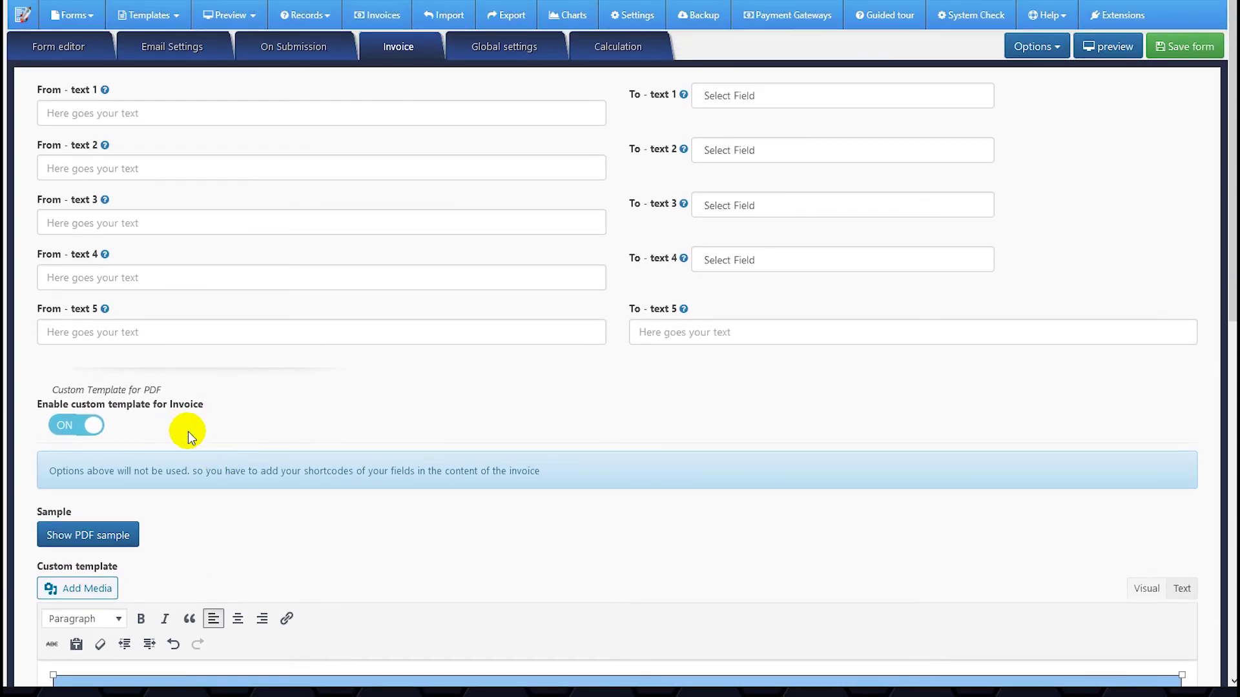
{"action": "scroll", "coordinate": [188, 433], "scroll_direction": "down", "scroll_amount": 4}
{"action": "scroll", "coordinate": [201, 446], "scroll_direction": "up", "scroll_amount": 3}
{"action": "scroll", "coordinate": [338, 185], "scroll_direction": "up", "scroll_amount": 1}
Enable the custom template for summary records and PDF in the form's global record settings.
{"action": "left_click", "coordinate": [470, 52]}
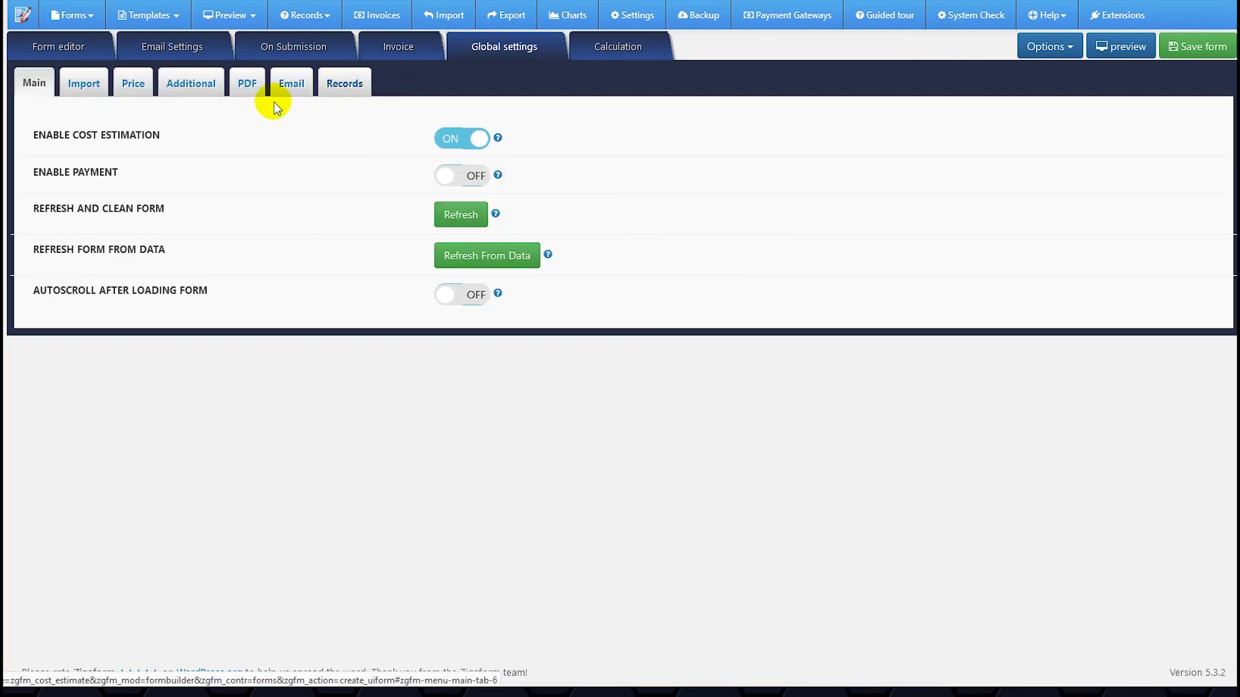
{"action": "left_click", "coordinate": [332, 94]}
{"action": "left_click", "coordinate": [72, 168]}
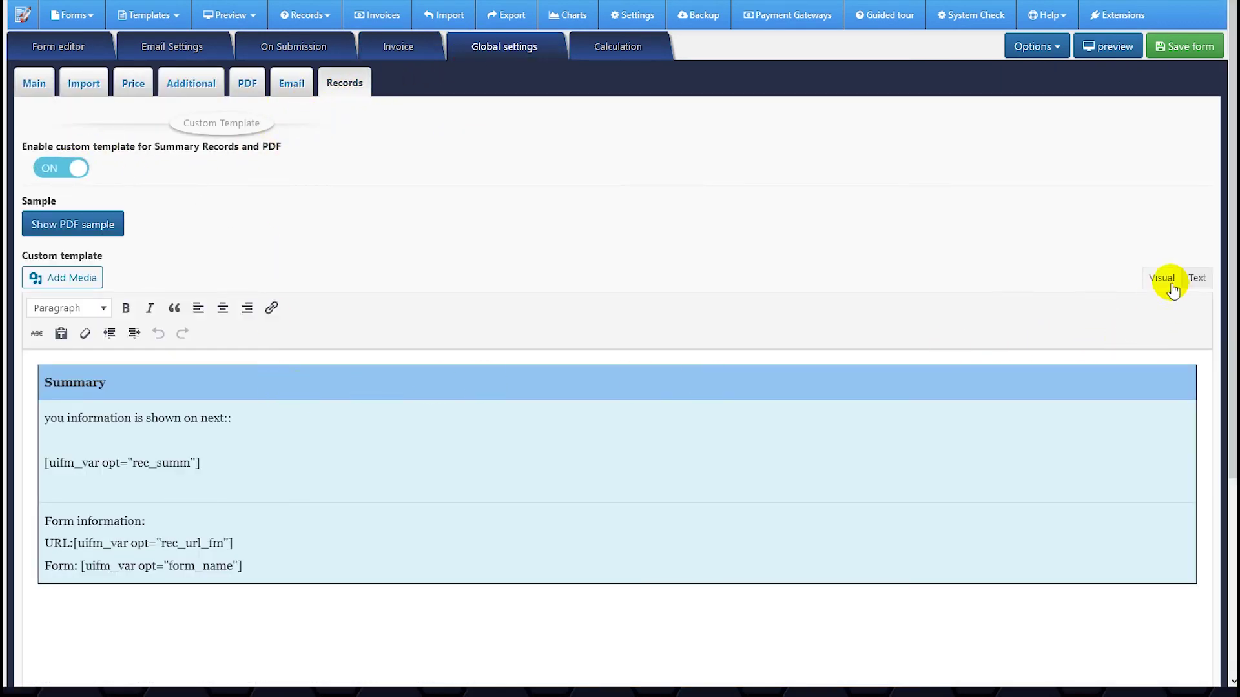
Replace the HTML source of the summary records template with the copied email template and return to its visual view.
{"action": "left_click", "coordinate": [1195, 278]}
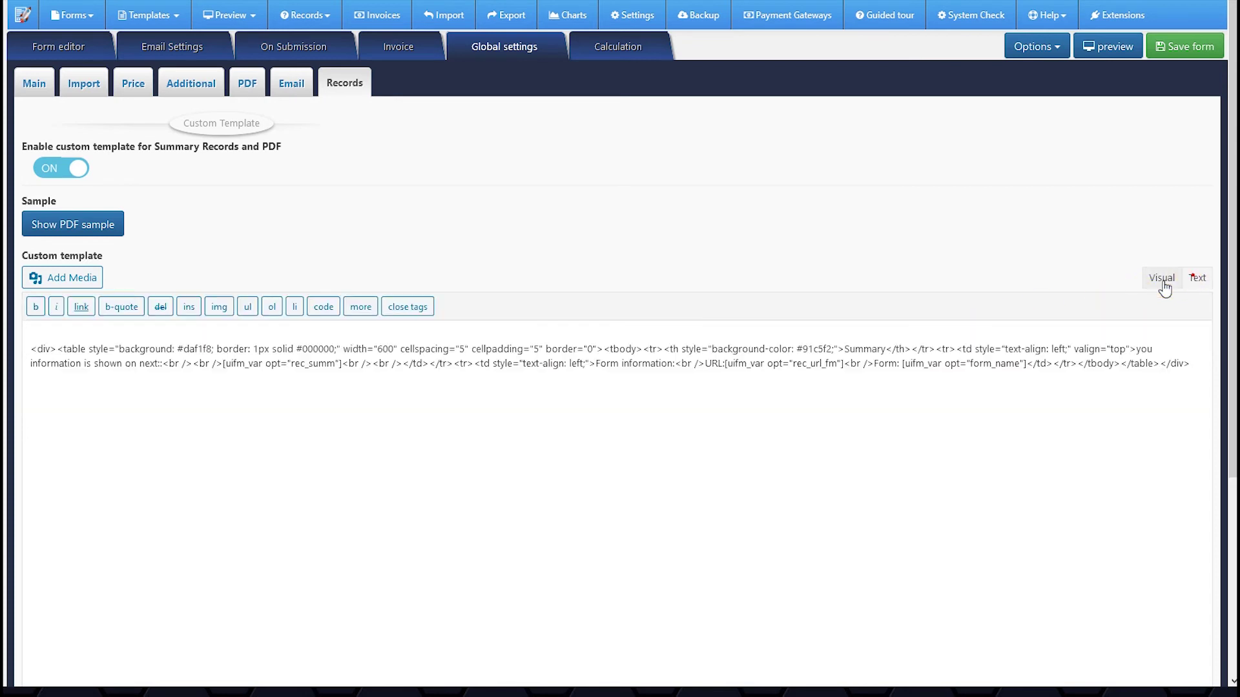
{"action": "left_click", "coordinate": [309, 426]}
{"action": "key", "text": "ctrl+a"}
{"action": "key", "text": "ctrl+v"}
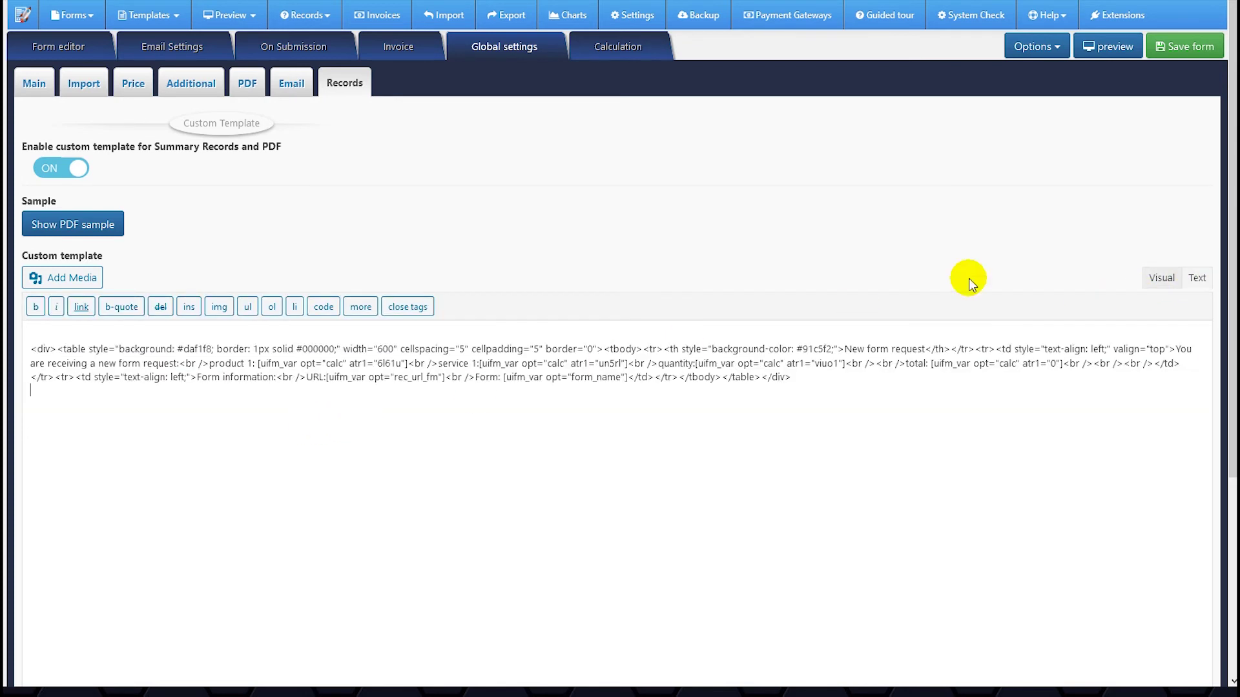
{"action": "left_click", "coordinate": [1170, 277]}
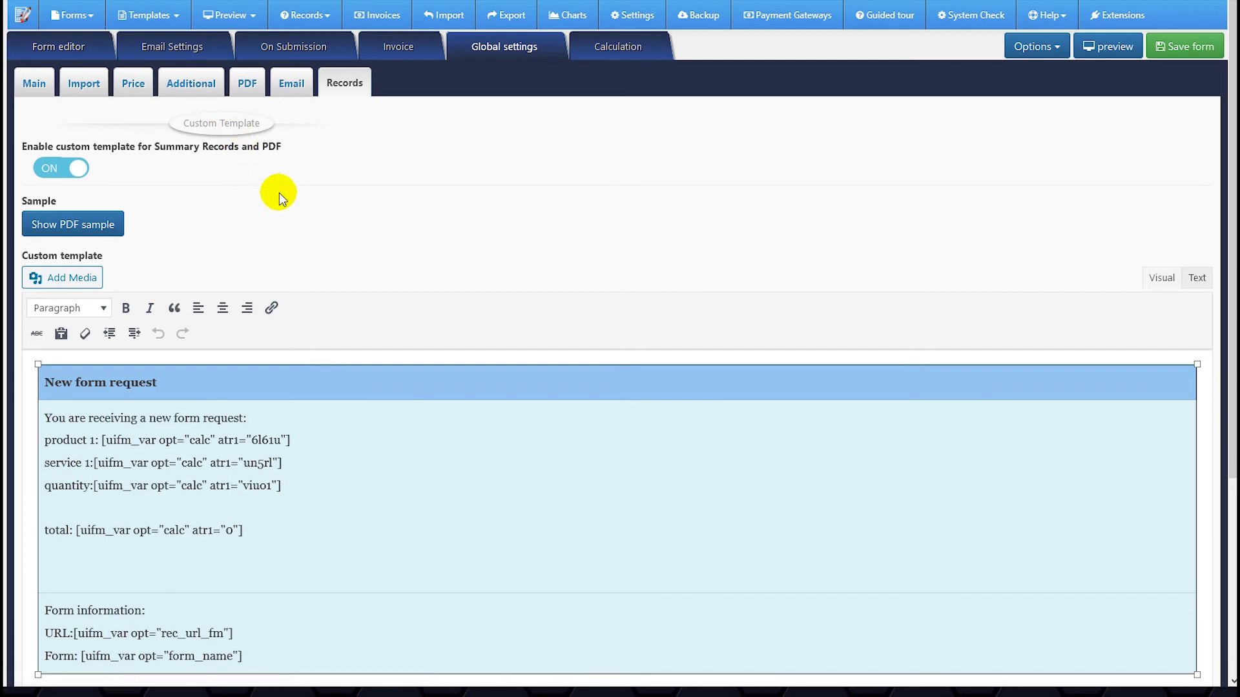
Review the invoice settings, the on-submission success message and the admin email template with its calculation variables.
{"action": "left_click", "coordinate": [386, 59]}
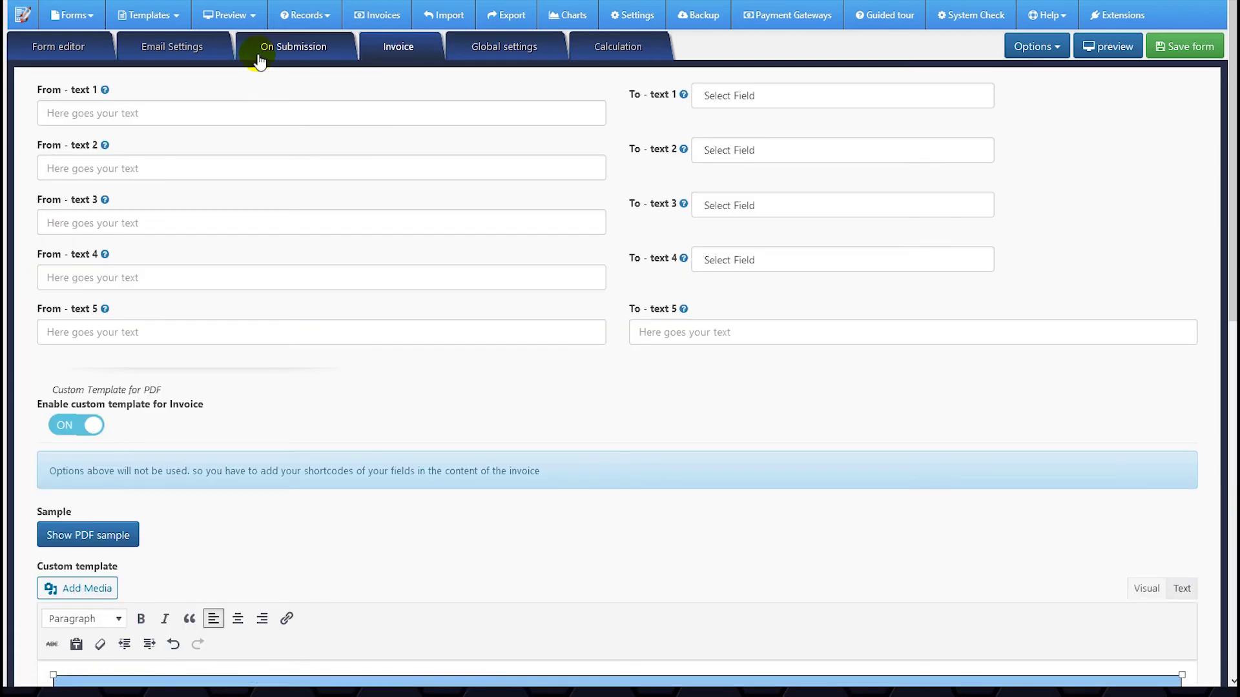
{"action": "left_click", "coordinate": [259, 61]}
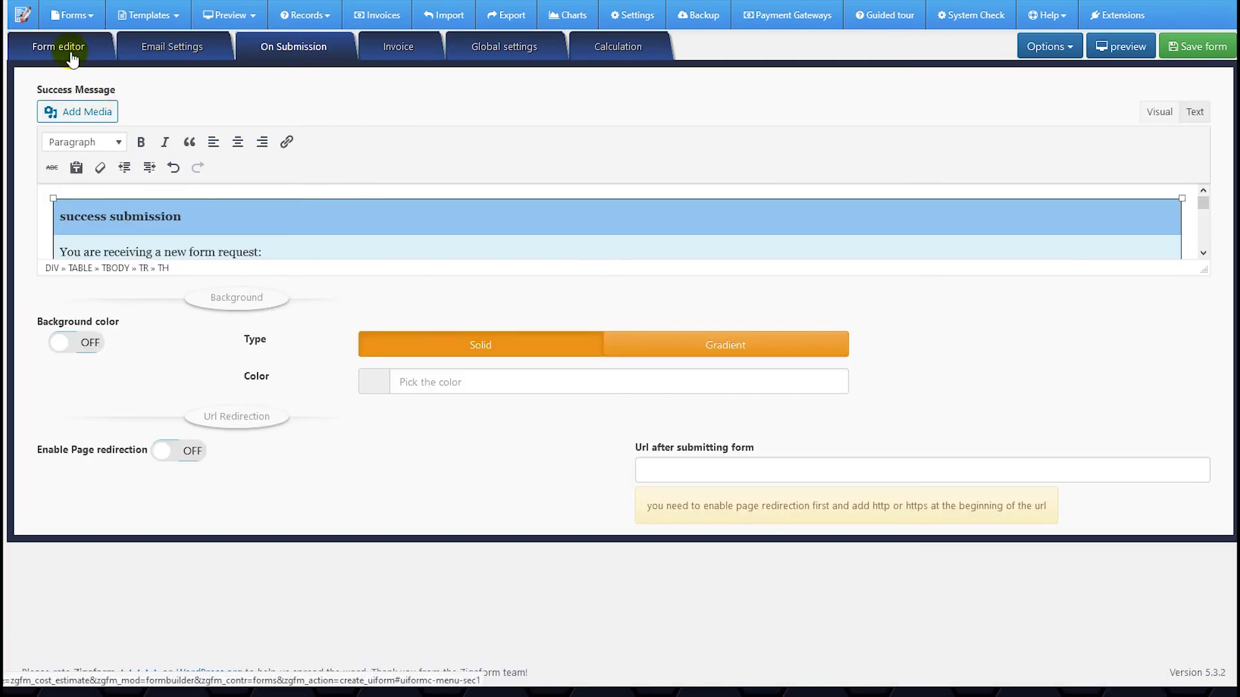
{"action": "left_click", "coordinate": [160, 47]}
{"action": "scroll", "coordinate": [381, 425], "scroll_direction": "down", "scroll_amount": 5}
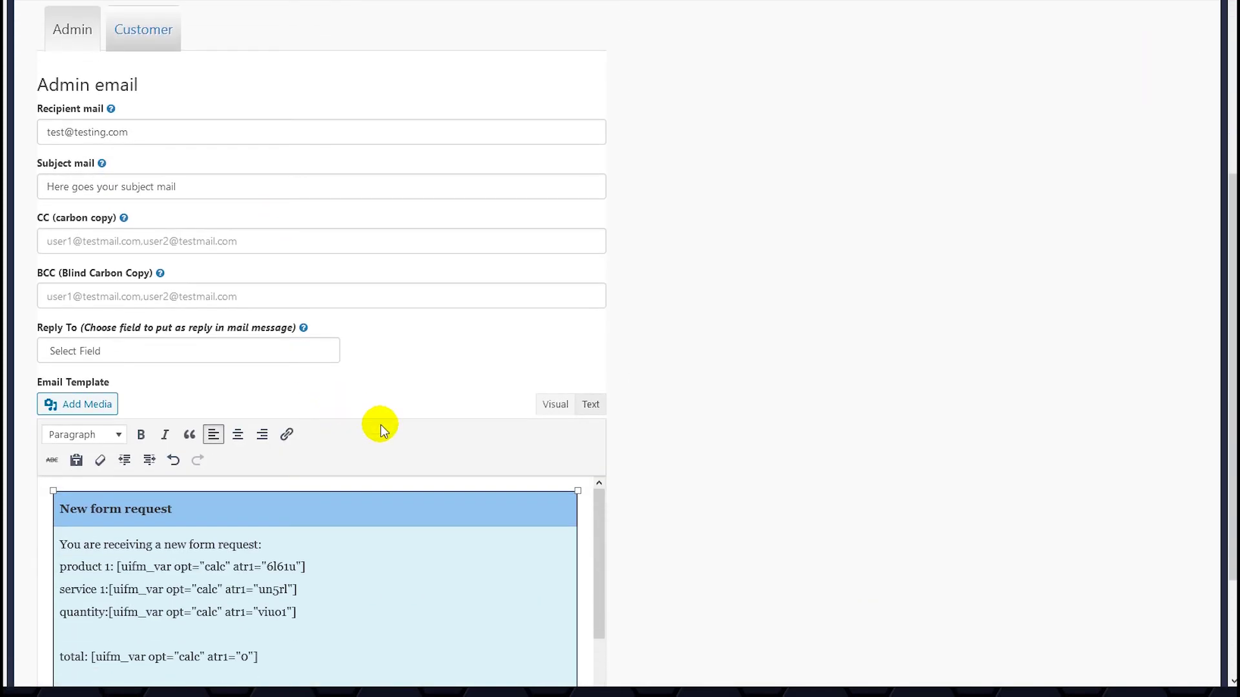
{"action": "scroll", "coordinate": [415, 476], "scroll_direction": "down", "scroll_amount": 3}
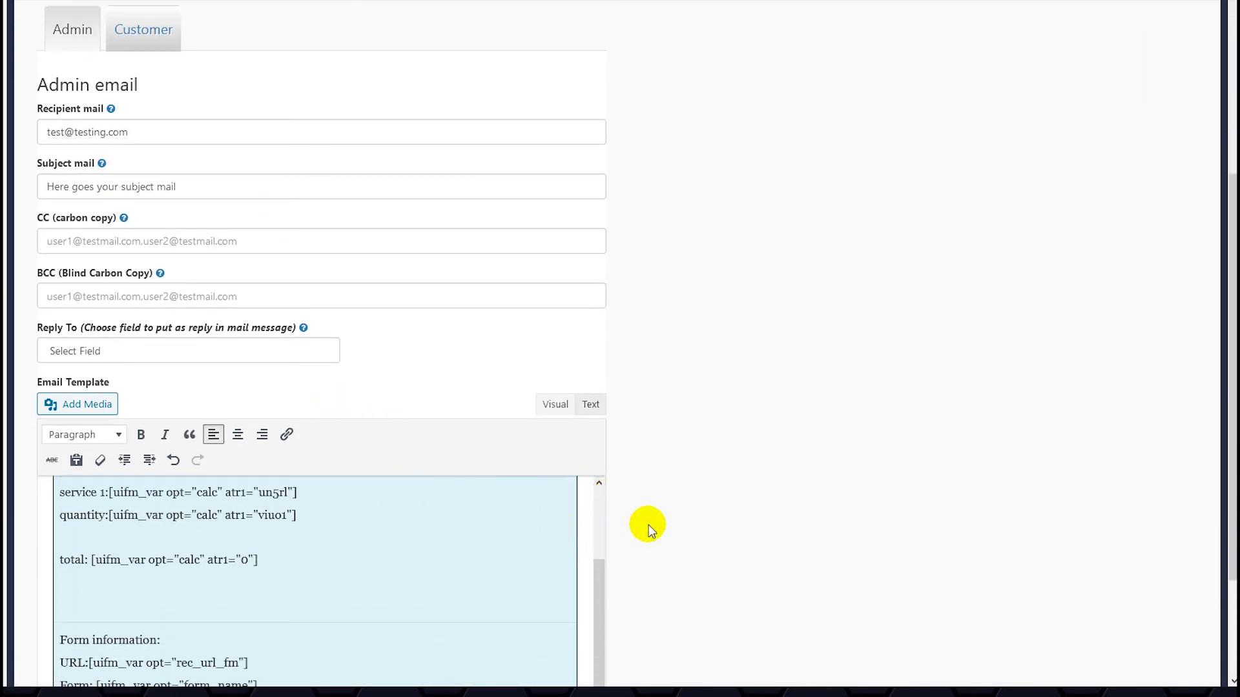
{"action": "scroll", "coordinate": [703, 506], "scroll_direction": "up", "scroll_amount": 5}
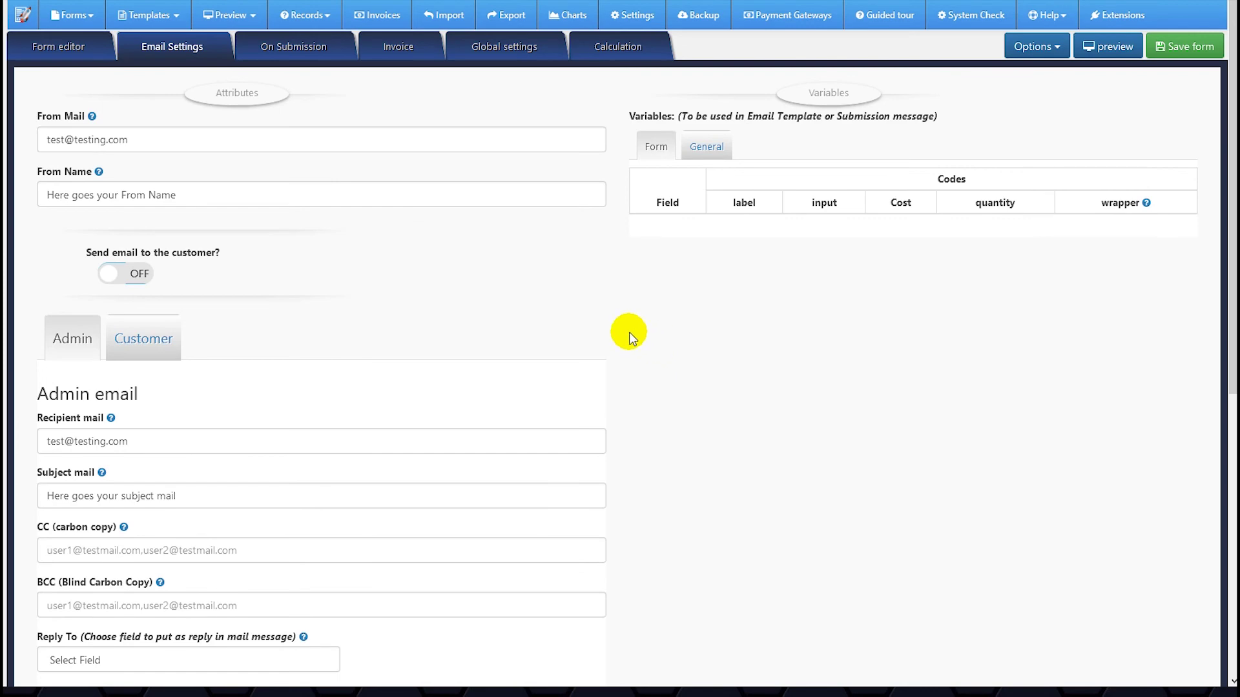
Return to the form editor, save the estimation form and open its desktop preview.
{"action": "left_click", "coordinate": [60, 47]}
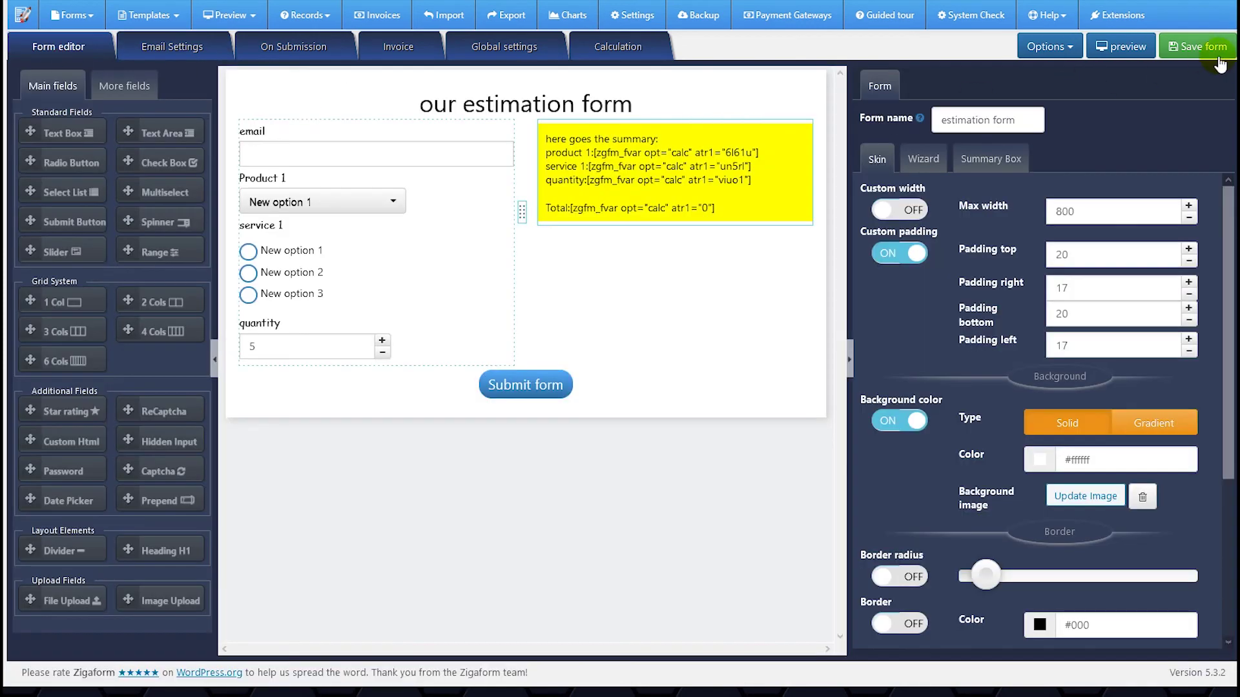
{"action": "left_click", "coordinate": [1184, 48]}
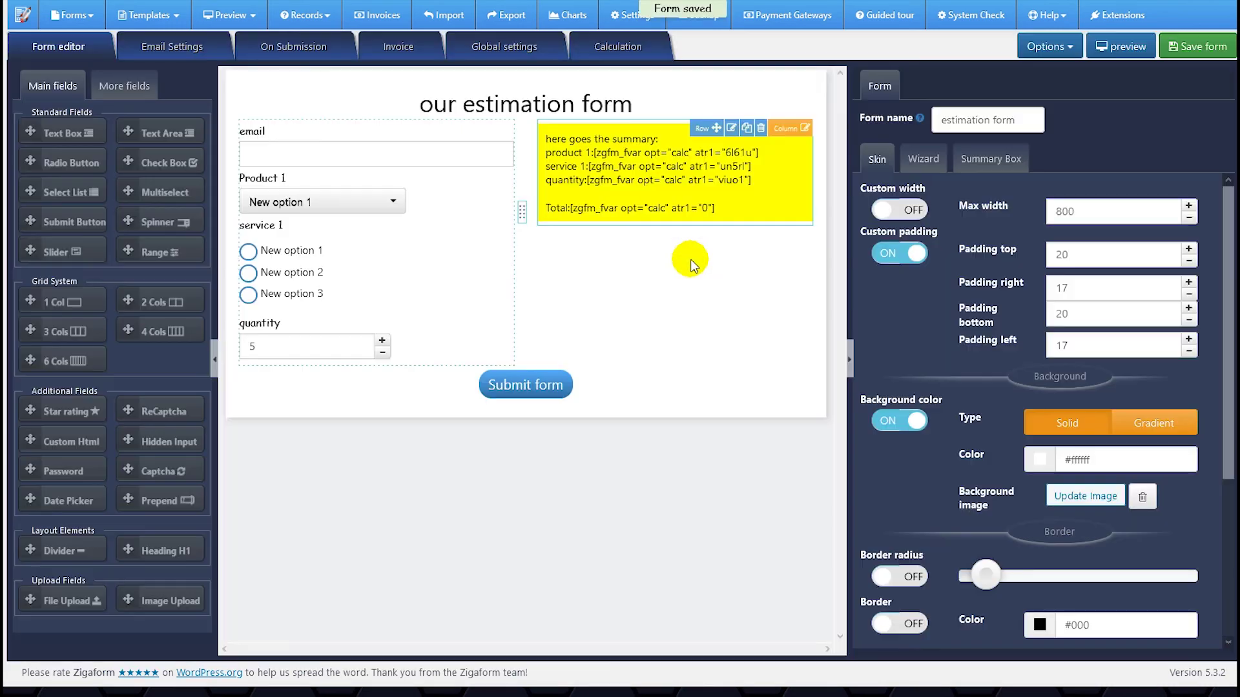
{"action": "left_click", "coordinate": [1116, 49]}
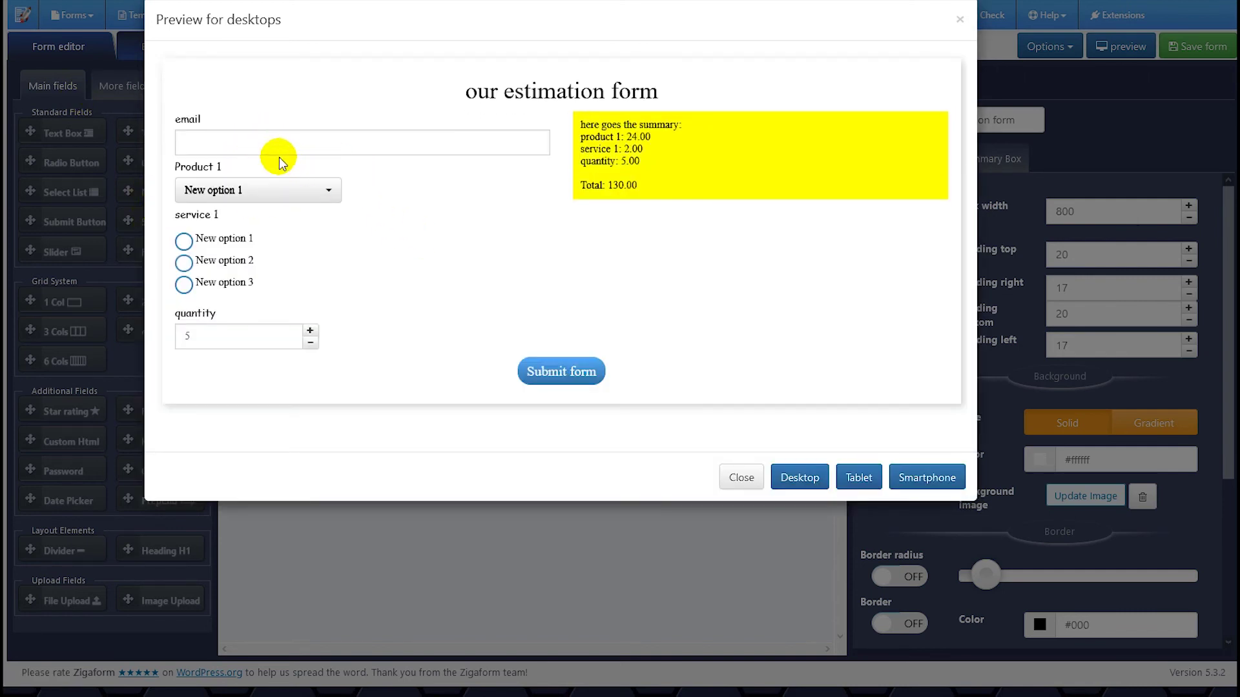
Fill in the previewed form with a test email, New option 2 for product 1 and service 1, and quantity 7, and submit it.
{"action": "left_click", "coordinate": [251, 145]}
{"action": "type", "text": "test@testing.com"}
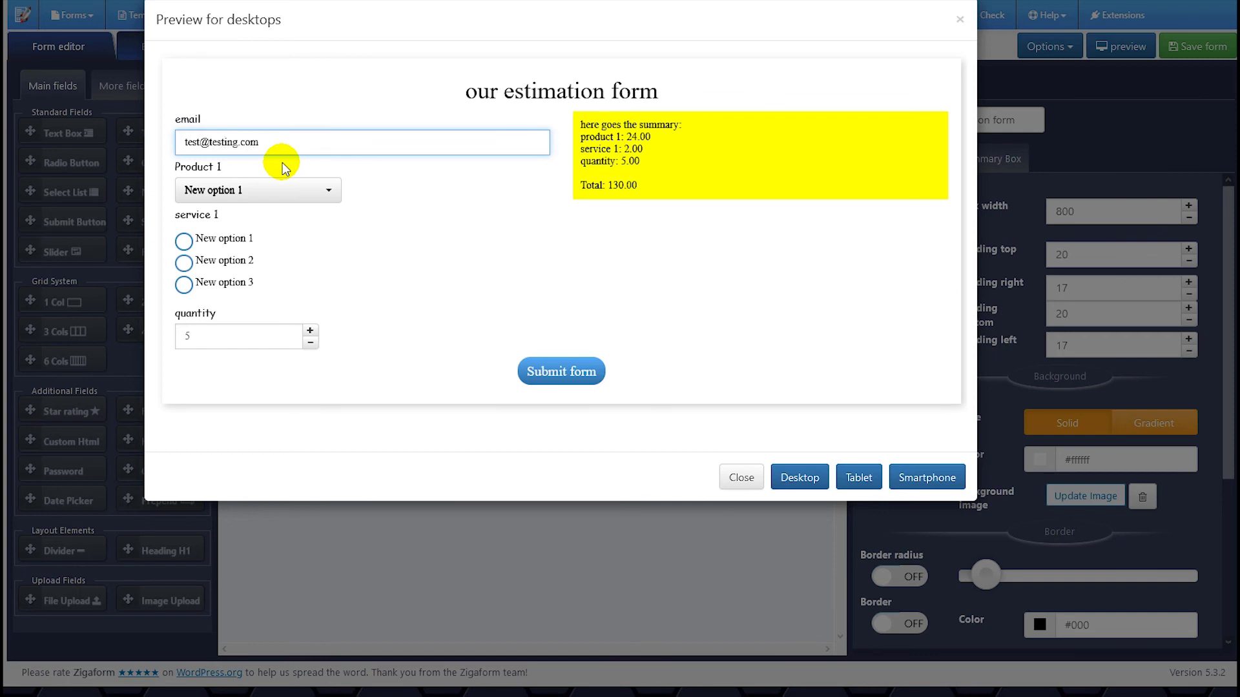
{"action": "left_click", "coordinate": [319, 191]}
{"action": "left_click", "coordinate": [271, 215]}
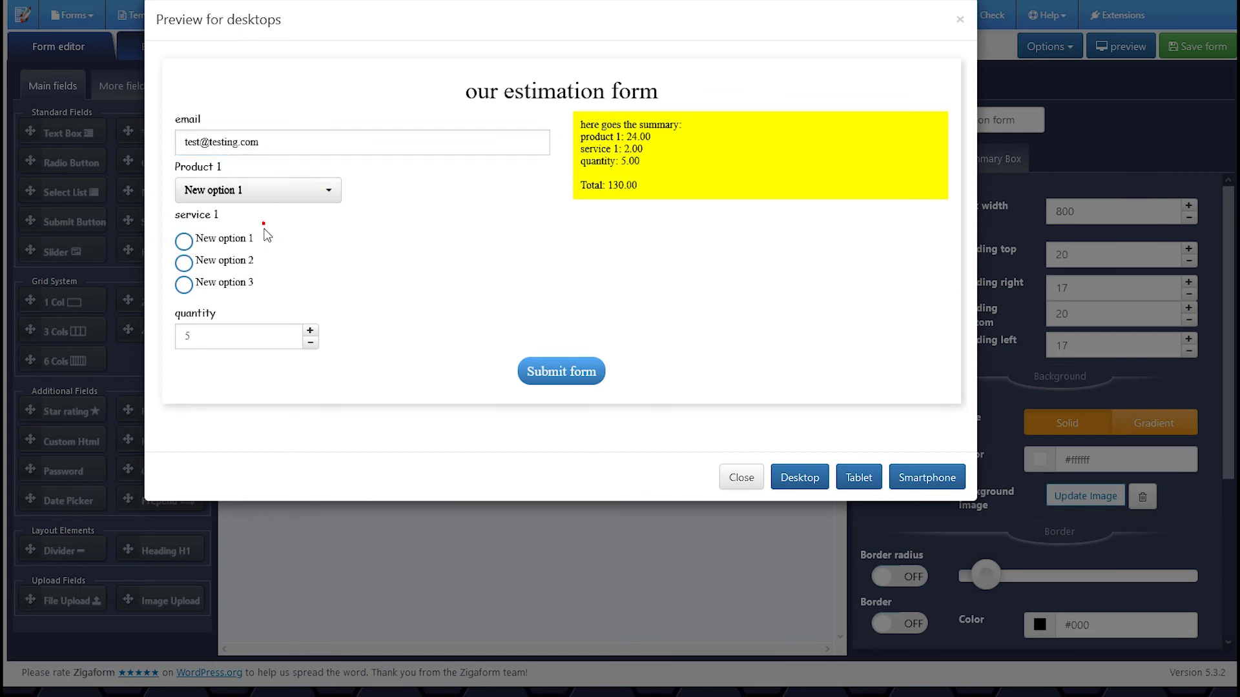
{"action": "left_click", "coordinate": [248, 191]}
{"action": "left_click", "coordinate": [249, 242]}
{"action": "left_click", "coordinate": [183, 263]}
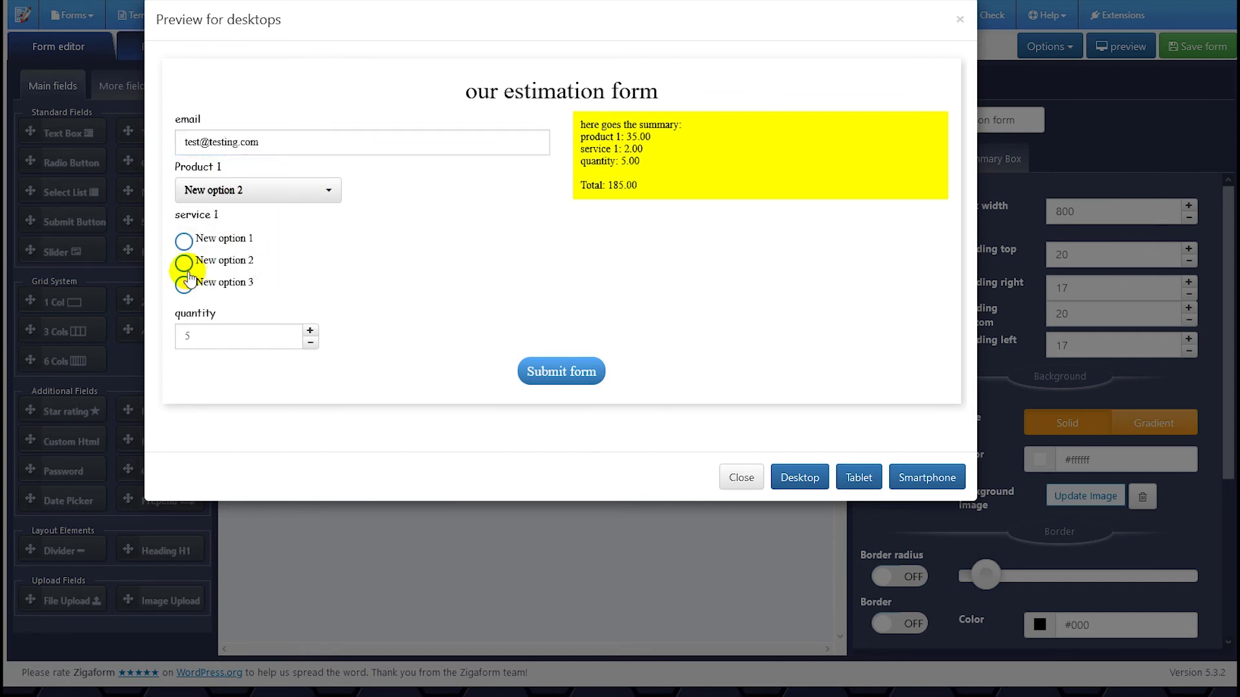
{"action": "left_click", "coordinate": [310, 331]}
{"action": "left_click", "coordinate": [574, 373]}
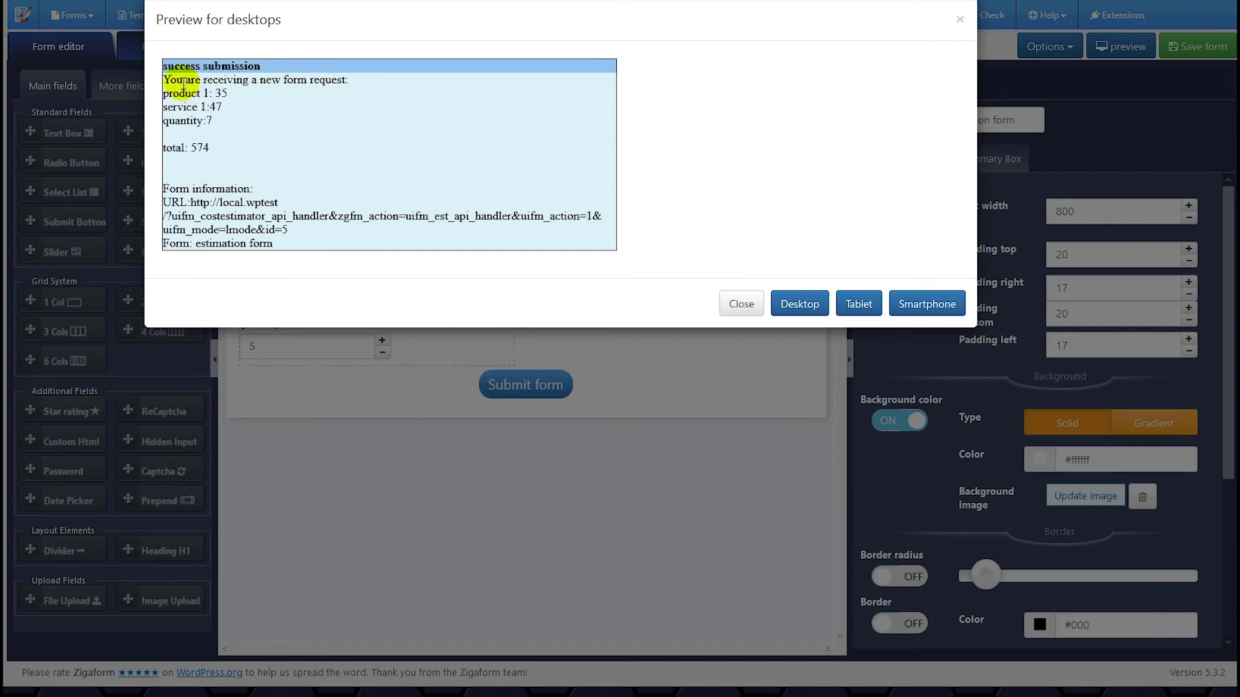
Review the product, service, quantity and total lines of the success message and close the preview.
{"action": "left_click_drag", "start_coordinate": [163, 66], "coordinate": [255, 120]}
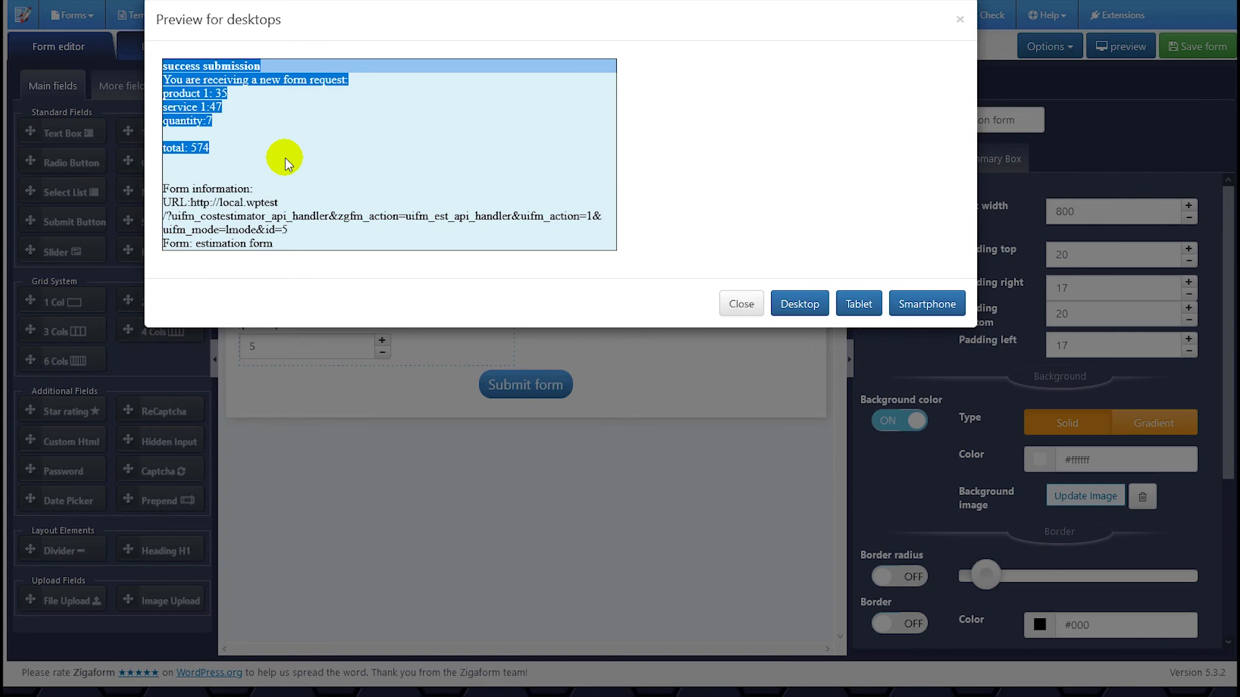
{"action": "left_click", "coordinate": [264, 149]}
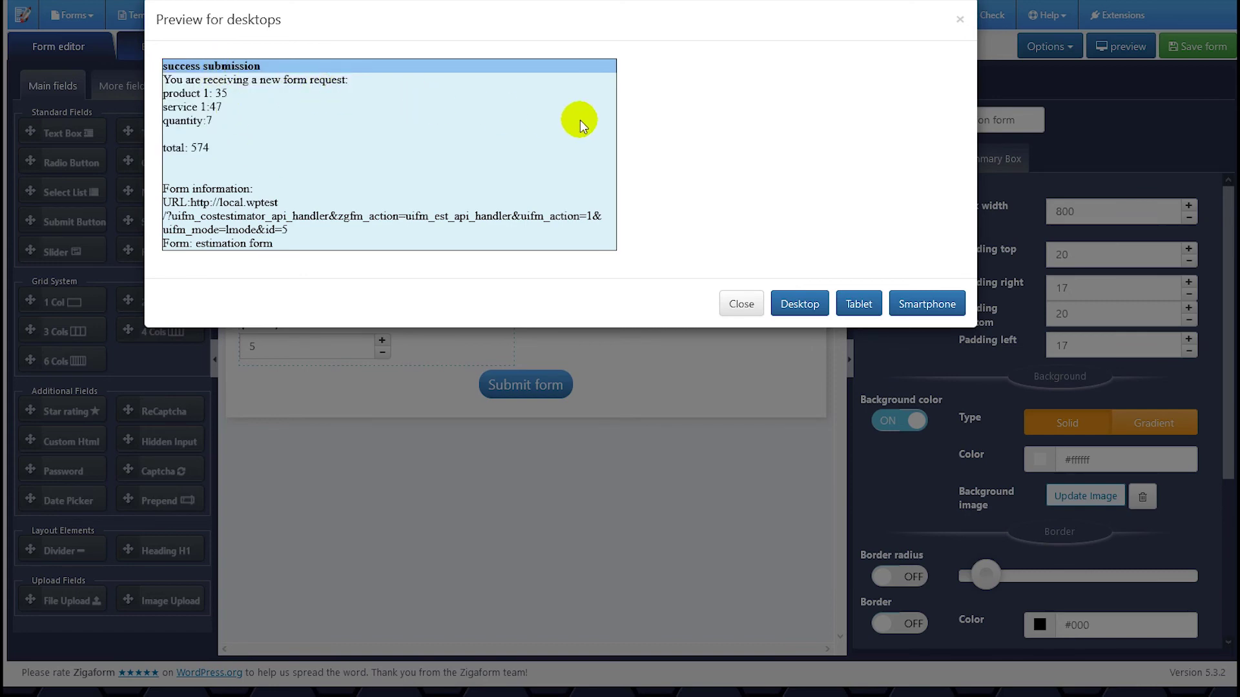
{"action": "left_click", "coordinate": [731, 303]}
Review the calculated values in the form request email received in Mozilla Thunderbird and close the message.
{"action": "left_click_drag", "start_coordinate": [1, 59], "coordinate": [675, 39]}
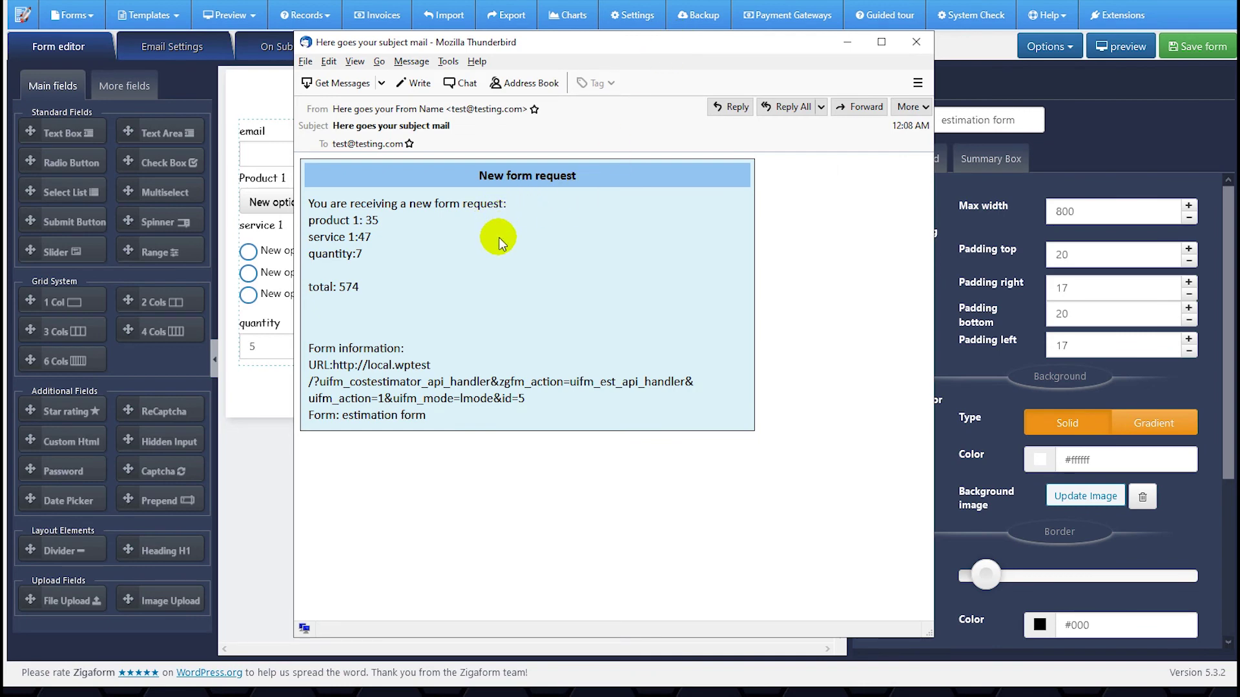
{"action": "left_click", "coordinate": [402, 313]}
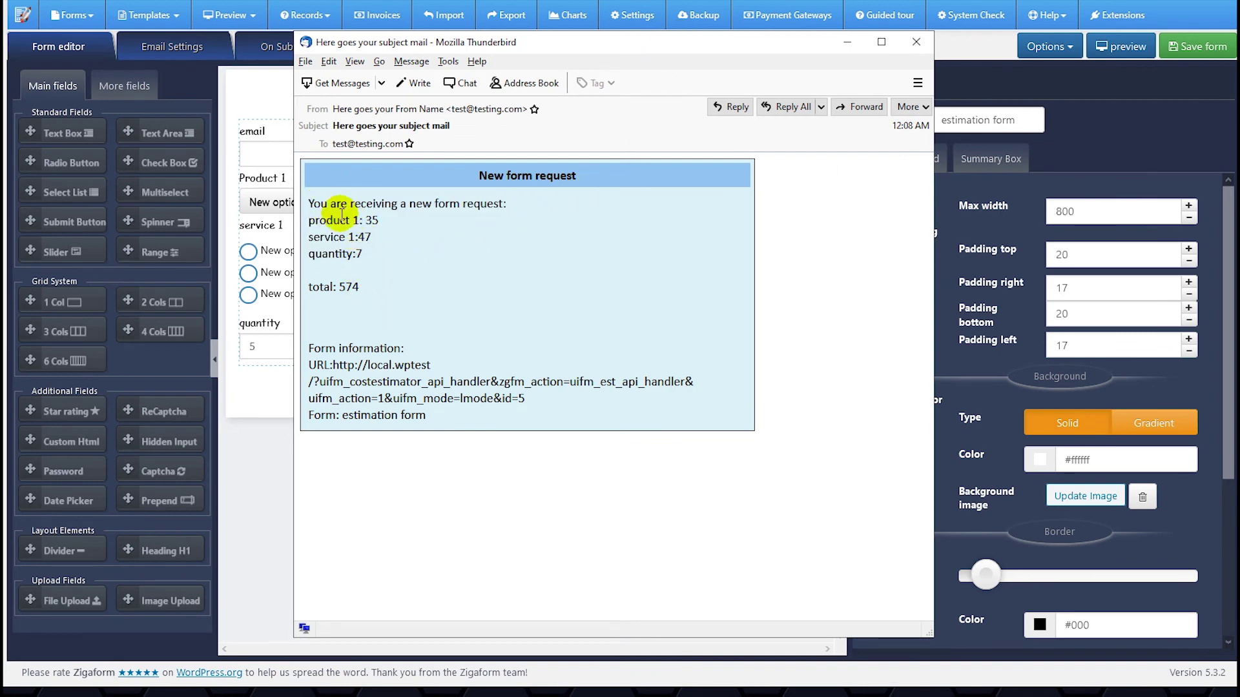
{"action": "left_click_drag", "start_coordinate": [791, 40], "coordinate": [685, 78]}
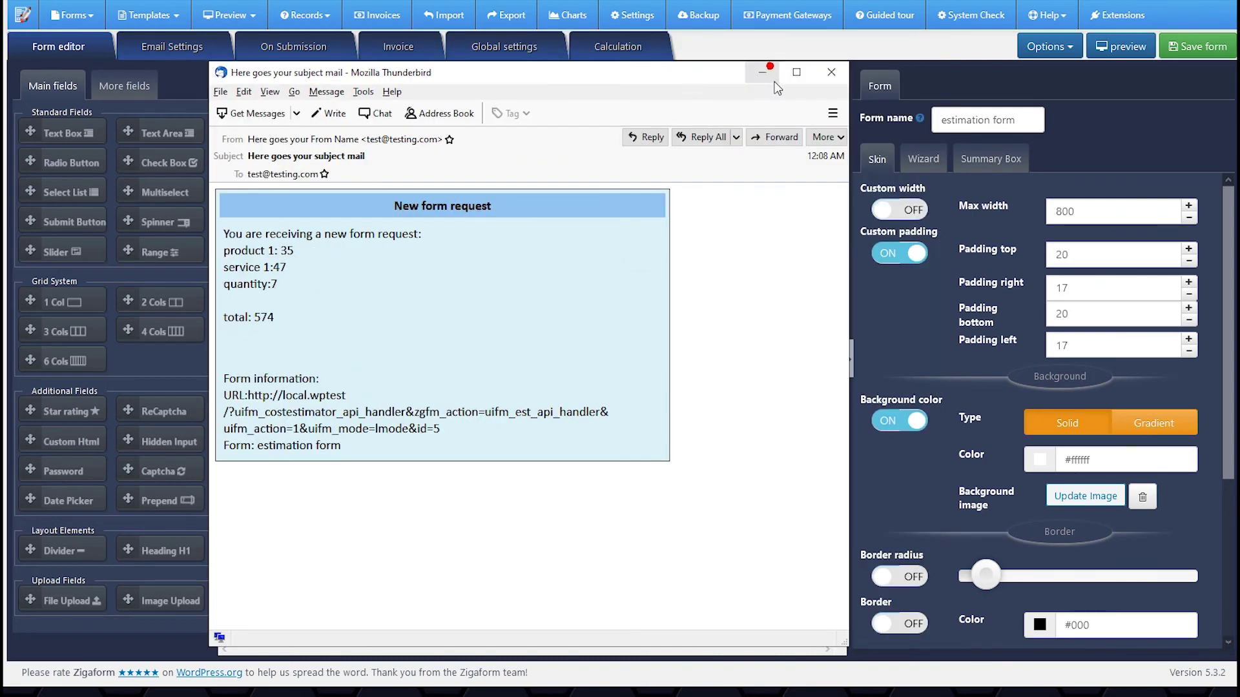
{"action": "left_click", "coordinate": [832, 74]}
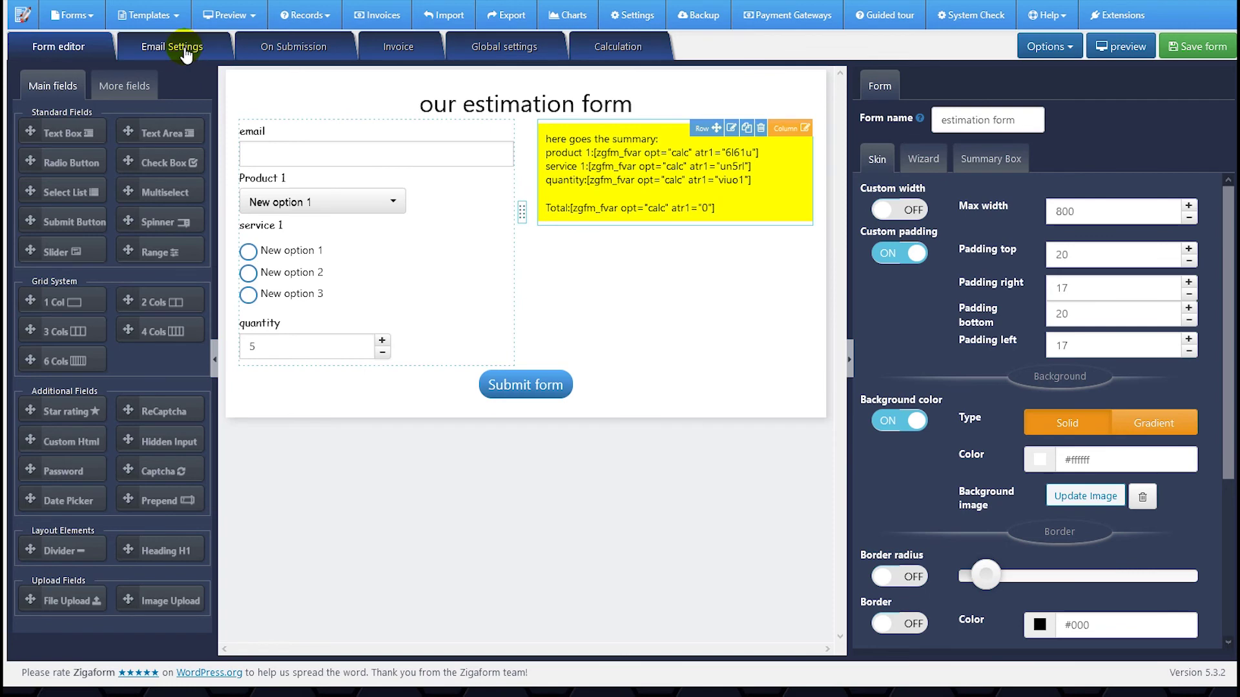
Open the submitted entry from the form records and examine its custom summary.
{"action": "left_click", "coordinate": [299, 18]}
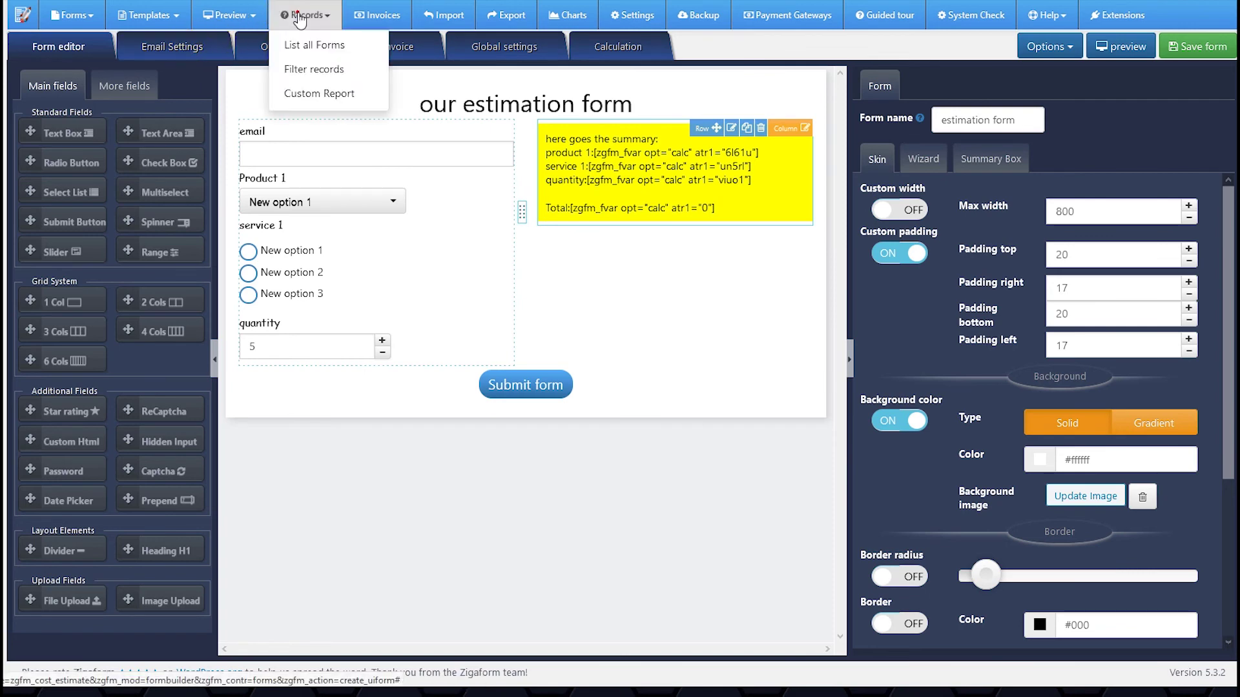
{"action": "left_click", "coordinate": [318, 63]}
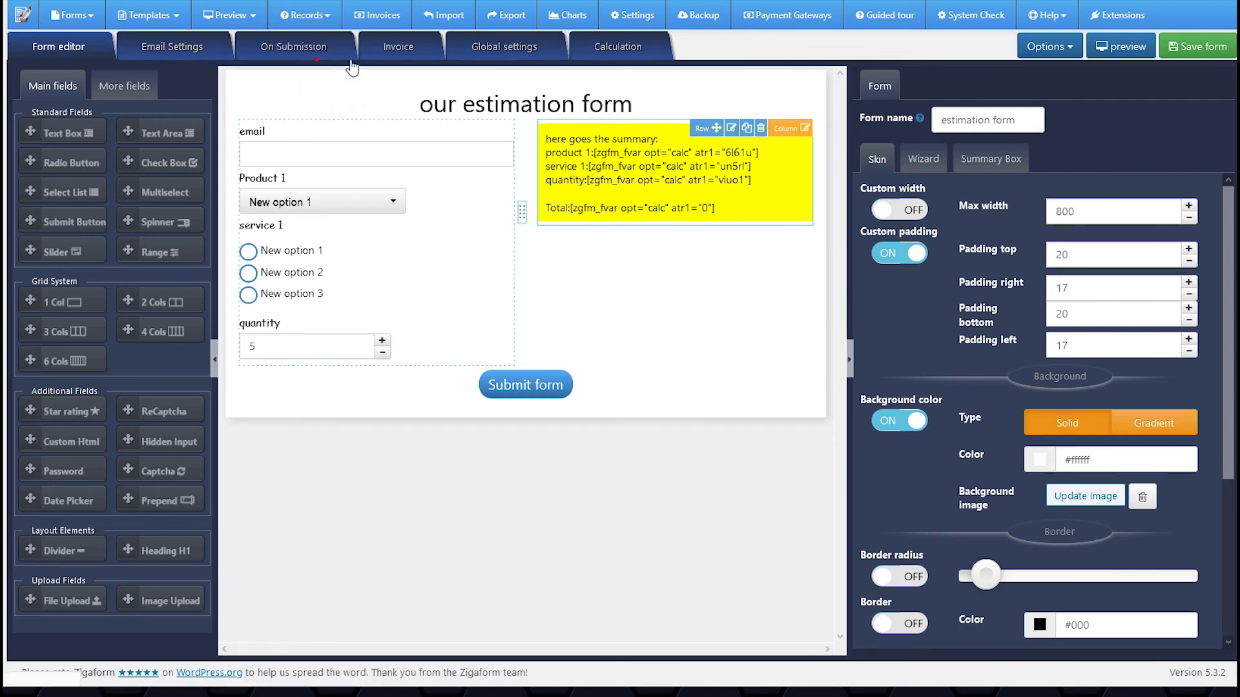
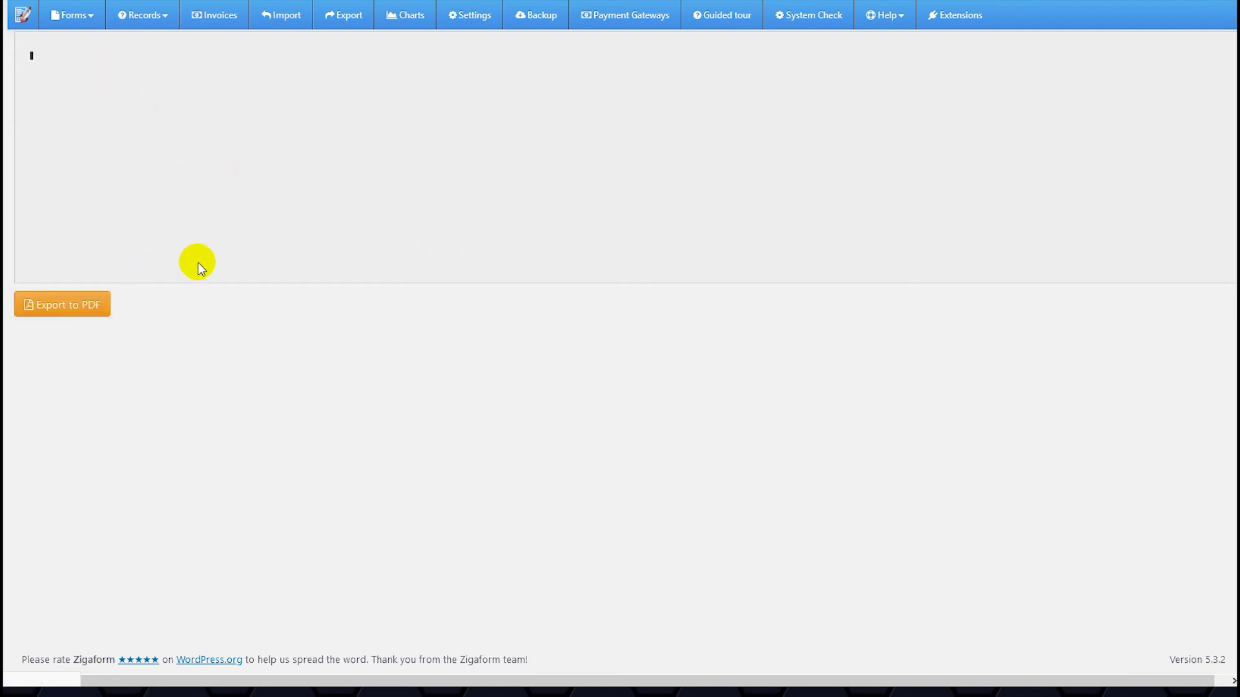
{"action": "left_click_drag", "start_coordinate": [192, 279], "coordinate": [45, 92]}
{"action": "left_click", "coordinate": [122, 111]}
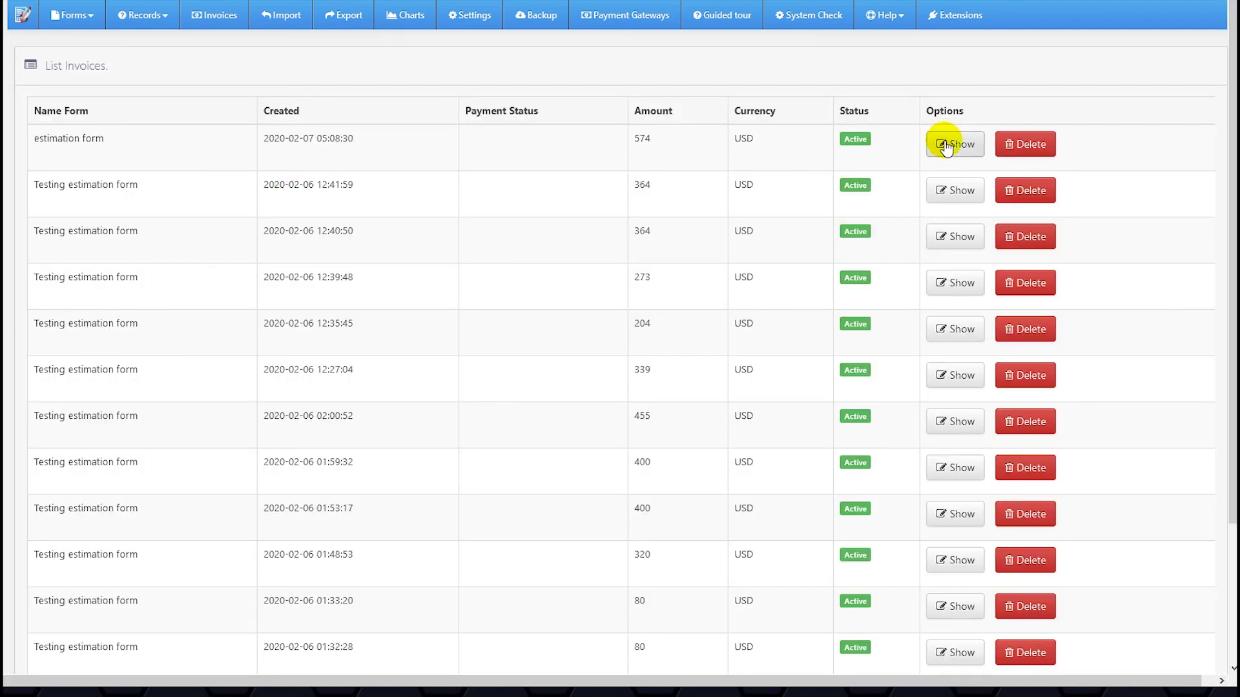
Show the newest estimation form entry from the invoice list and examine its product, service, quantity and total lines.
{"action": "left_click", "coordinate": [945, 146]}
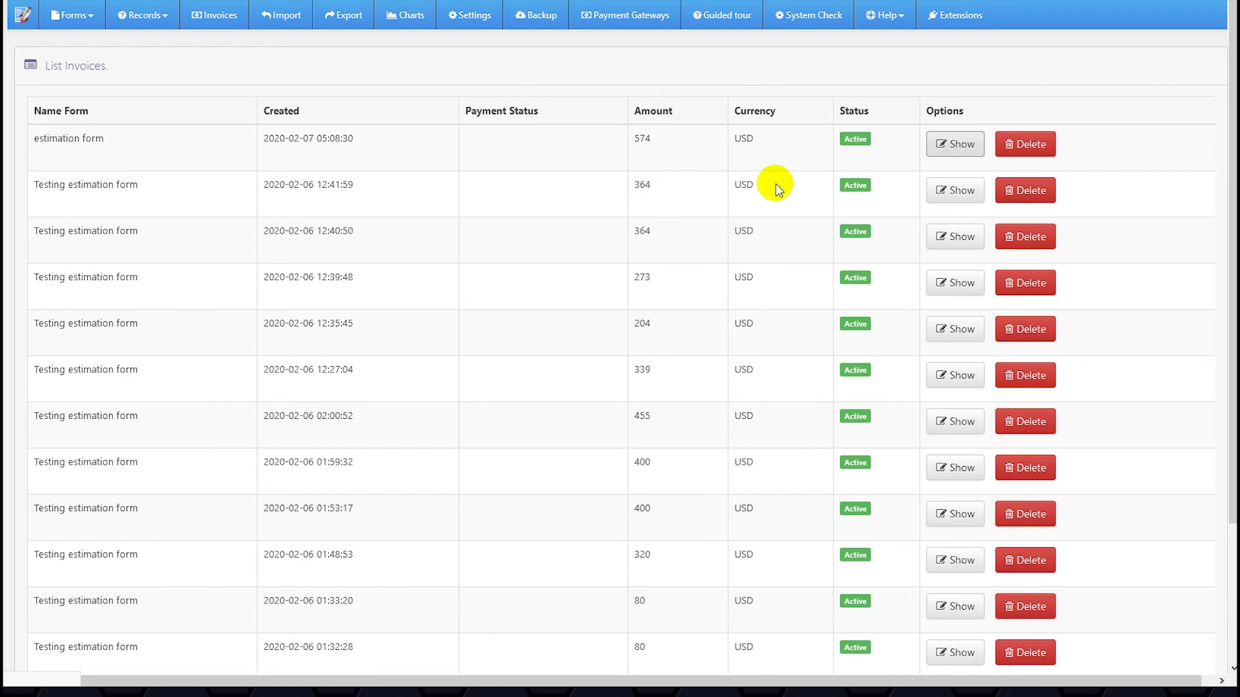
{"action": "left_click", "coordinate": [930, 144]}
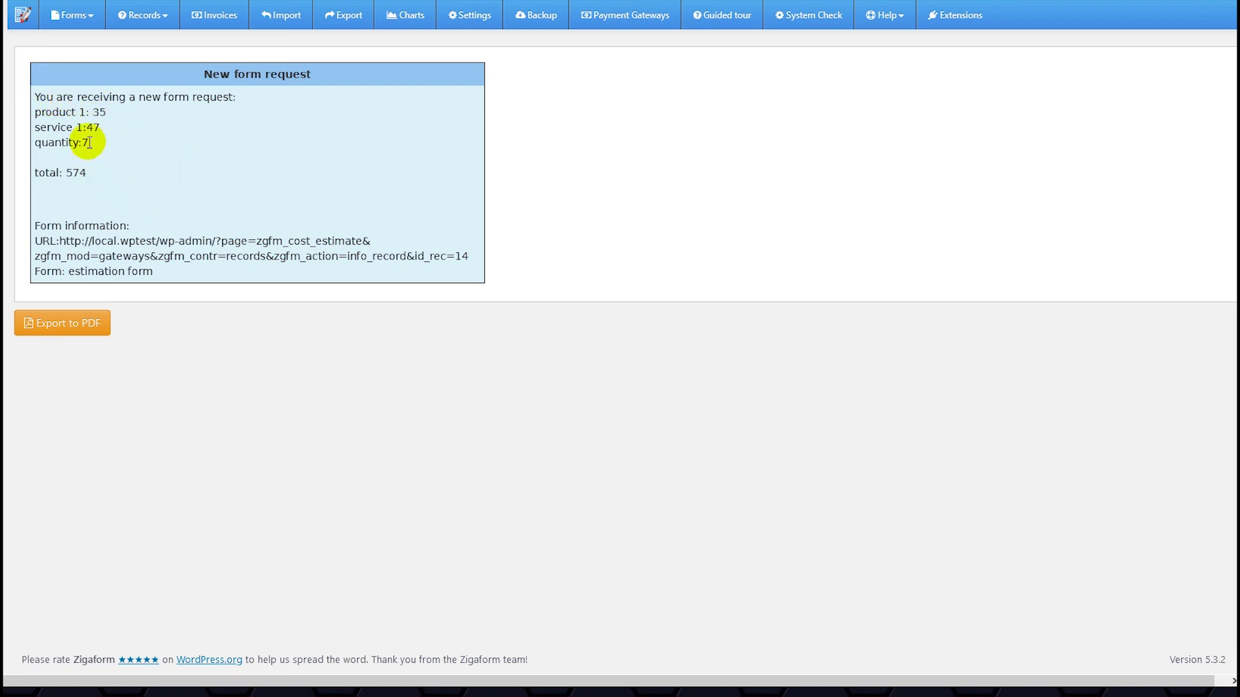
{"action": "left_click_drag", "start_coordinate": [91, 171], "coordinate": [41, 112]}
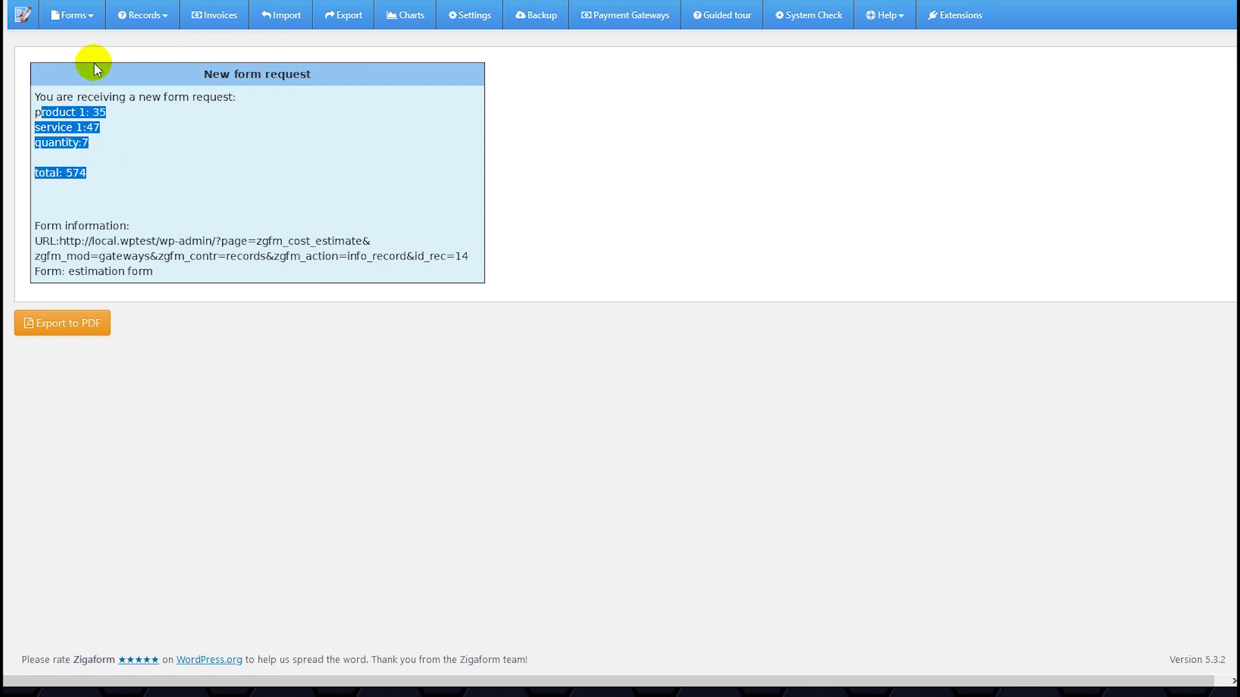
Open the estimation form's shortcodes from the forms list, look over the embed codes and copy its public URL.
{"action": "left_click", "coordinate": [73, 15]}
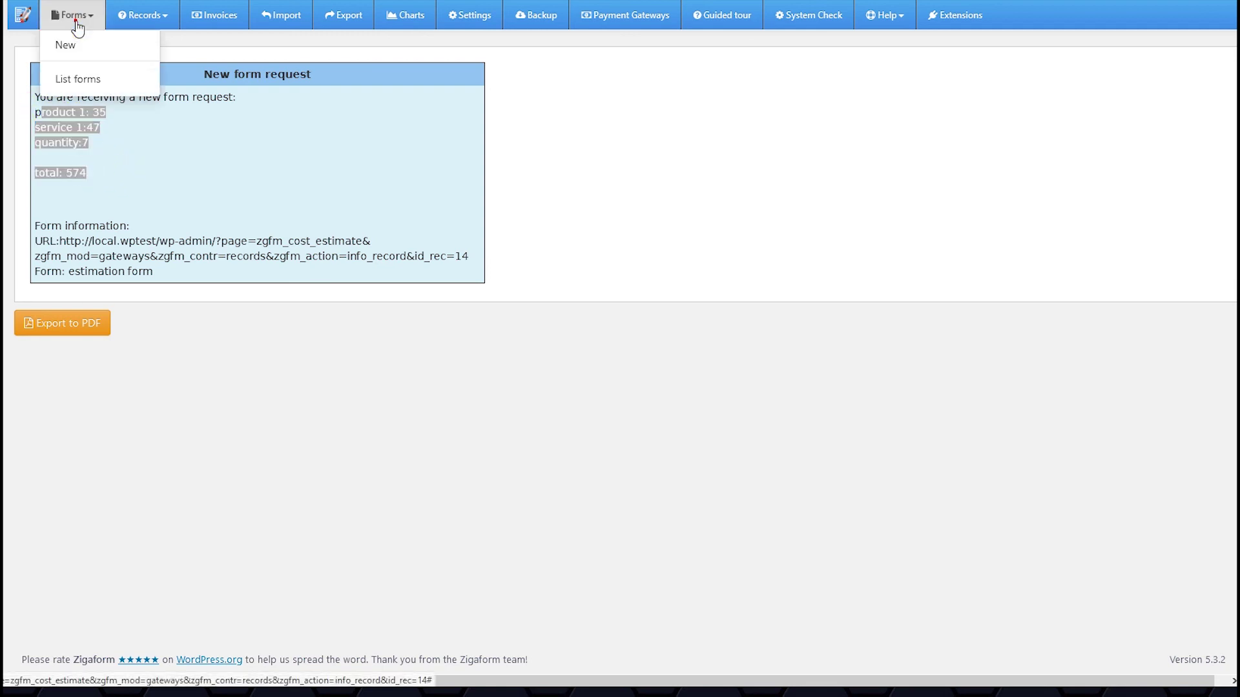
{"action": "left_click", "coordinate": [96, 91]}
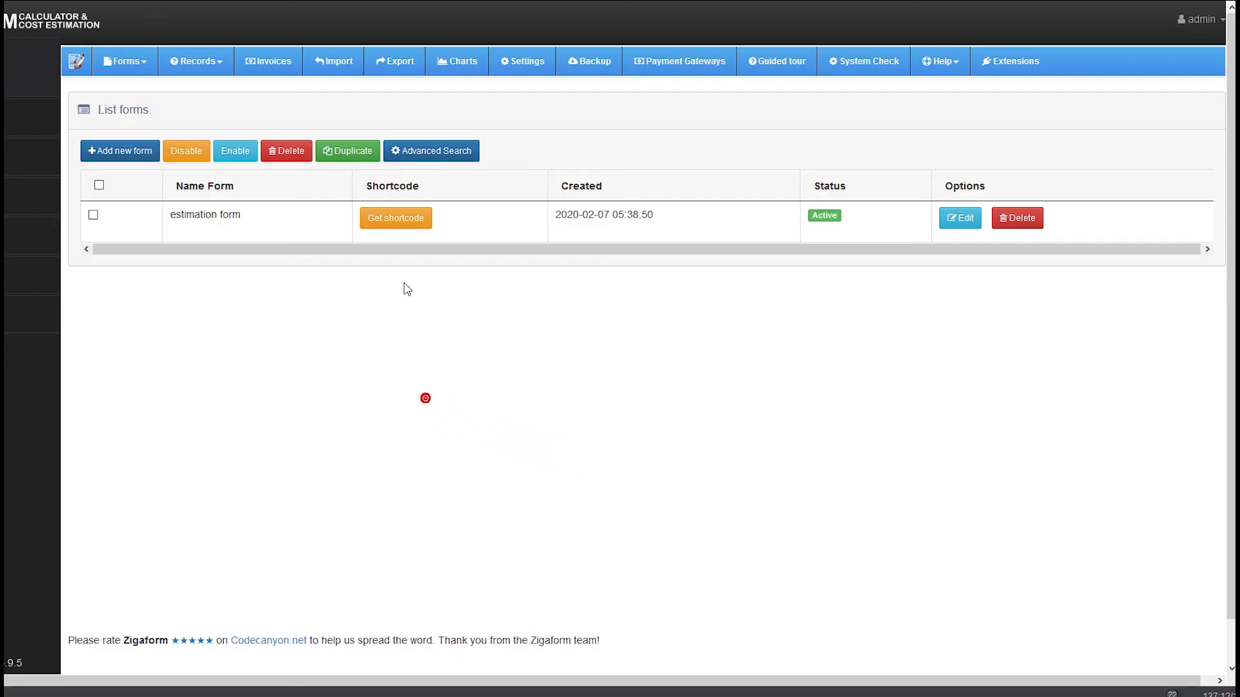
{"action": "left_click", "coordinate": [394, 220]}
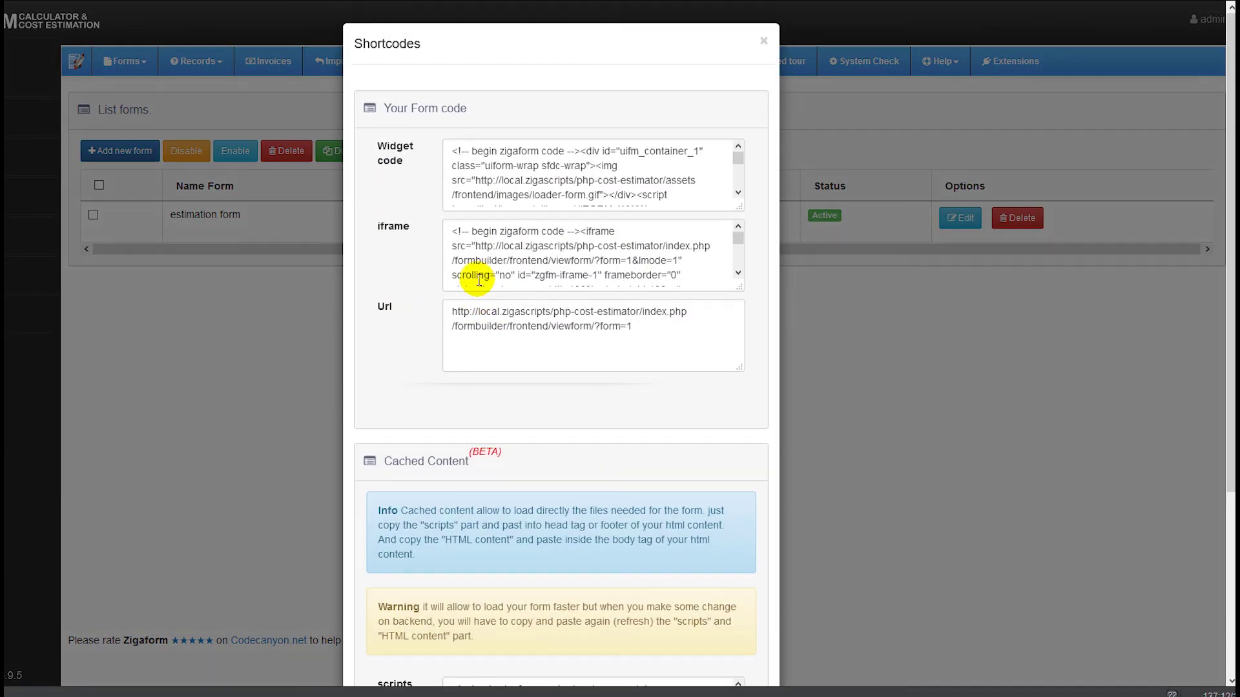
{"action": "left_click", "coordinate": [487, 171]}
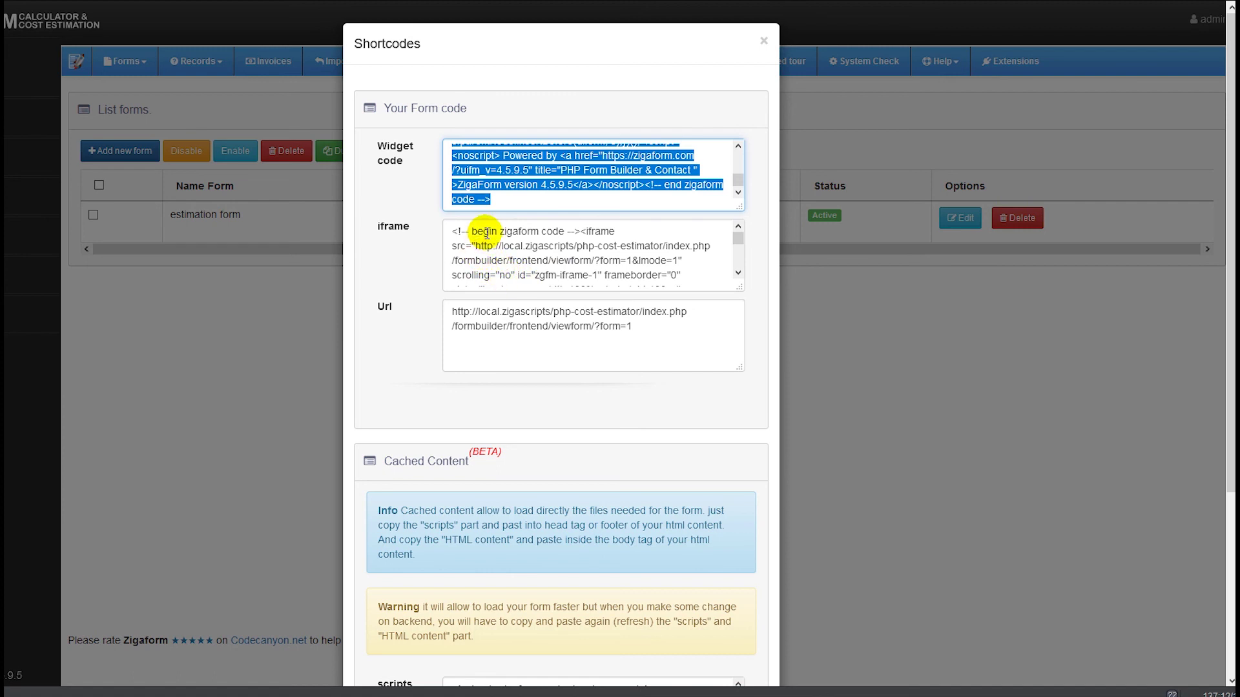
{"action": "left_click", "coordinate": [507, 334]}
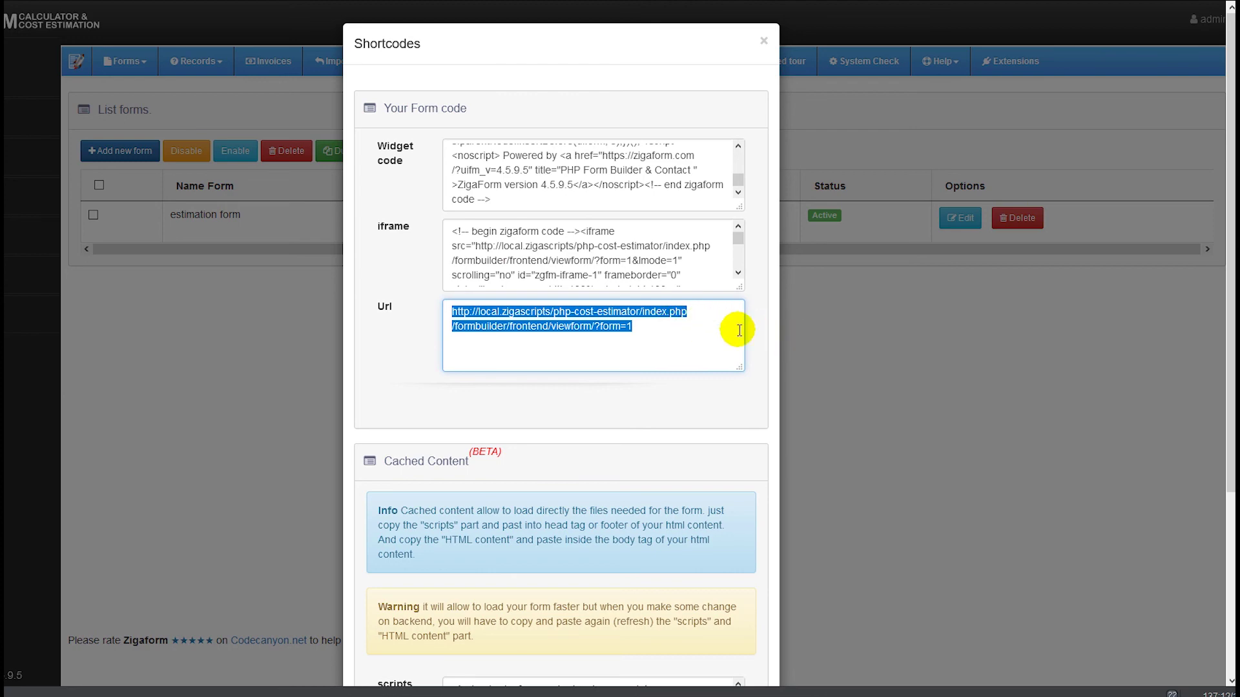
{"action": "left_click", "coordinate": [816, 341]}
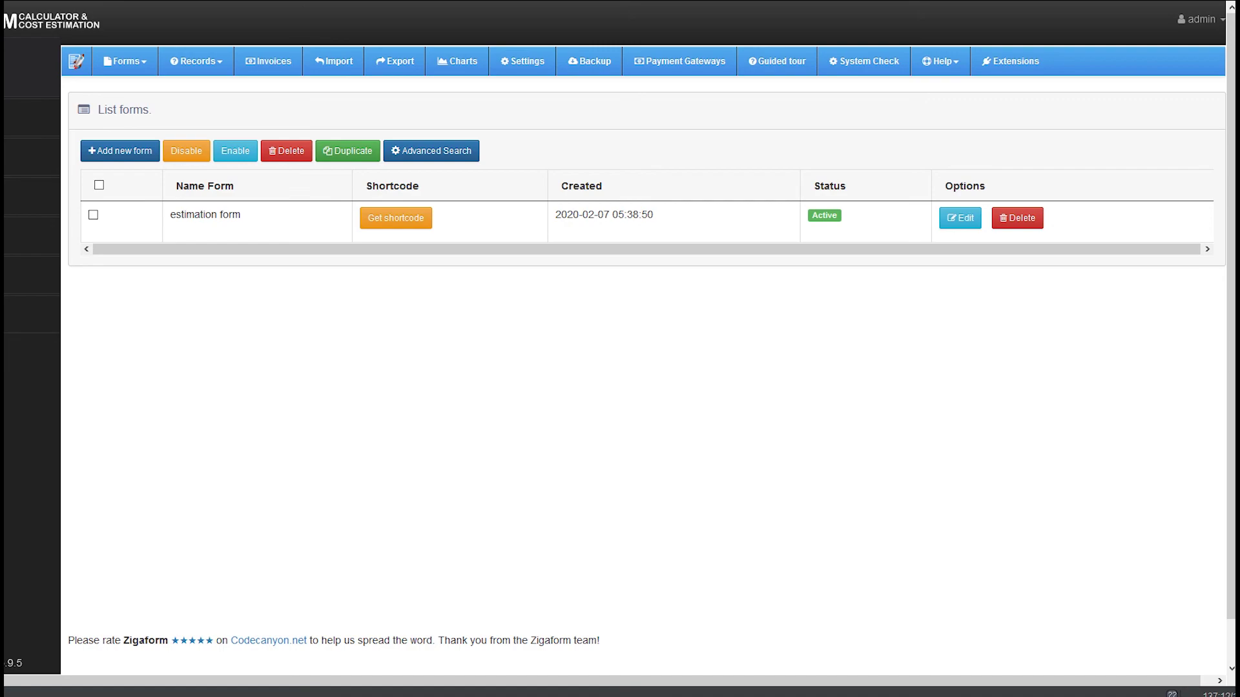
Load the copied form URL in a new browser tab.
{"action": "key", "text": "ctrl+t"}
{"action": "key", "text": "ctrl+v"}
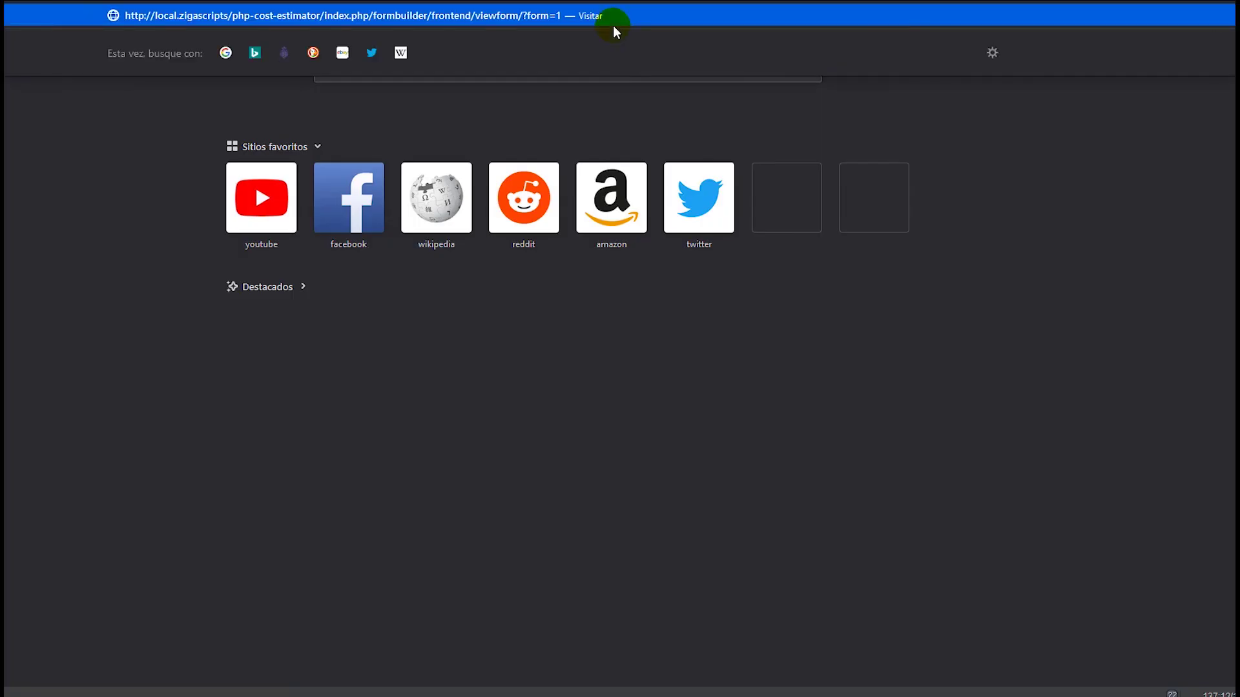
{"action": "key", "text": "Return"}
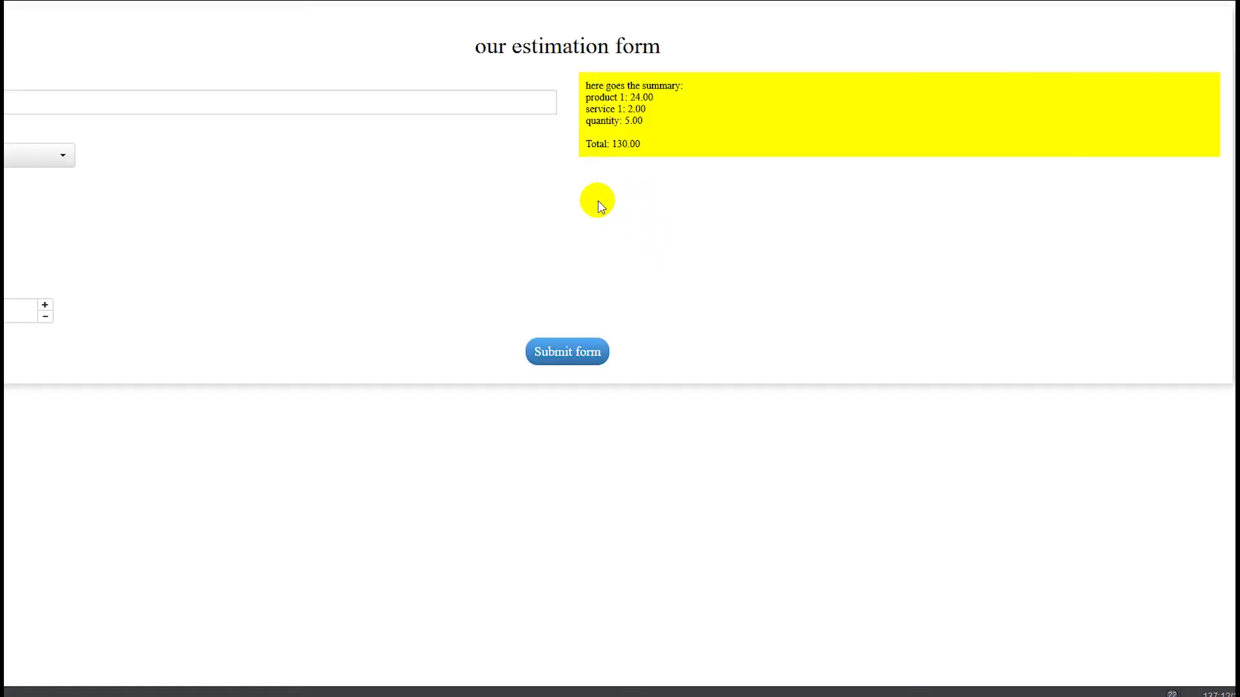
Fill in the public form with the product 1 option costing 35, the service 1 option costing 47 and quantity 7.
{"action": "left_click", "coordinate": [571, 351]}
{"action": "left_click", "coordinate": [233, 96]}
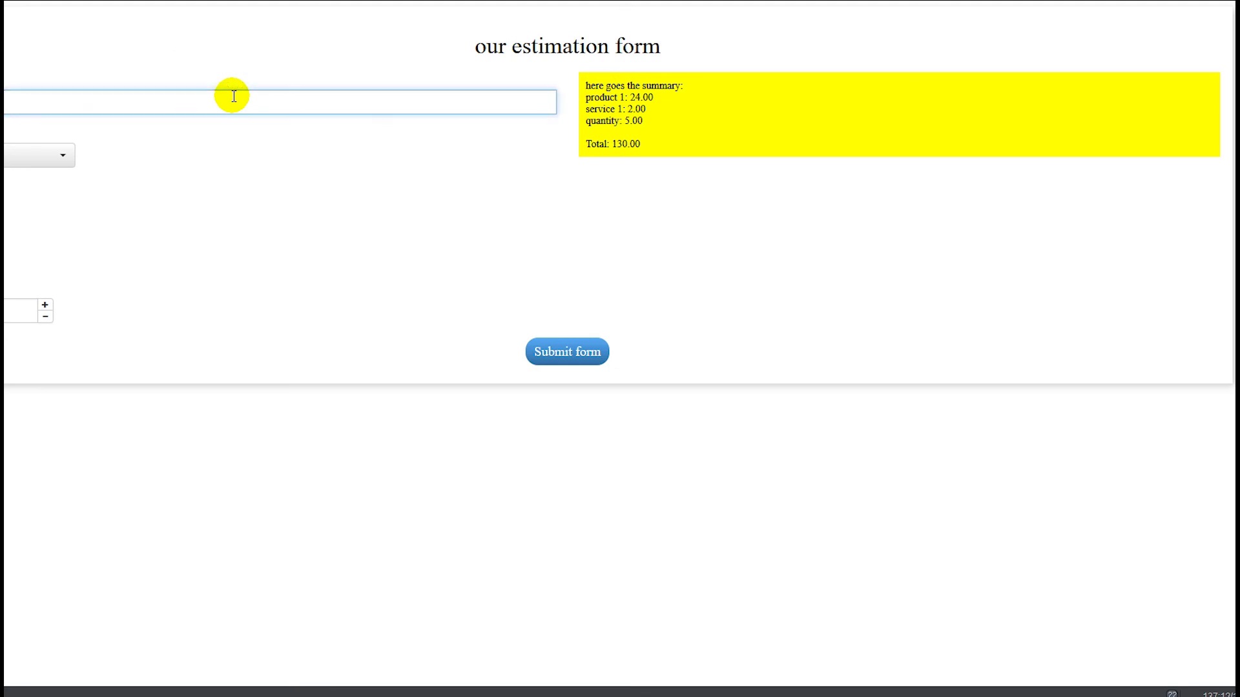
{"action": "left_click", "coordinate": [23, 157]}
{"action": "left_click", "coordinate": [32, 221]}
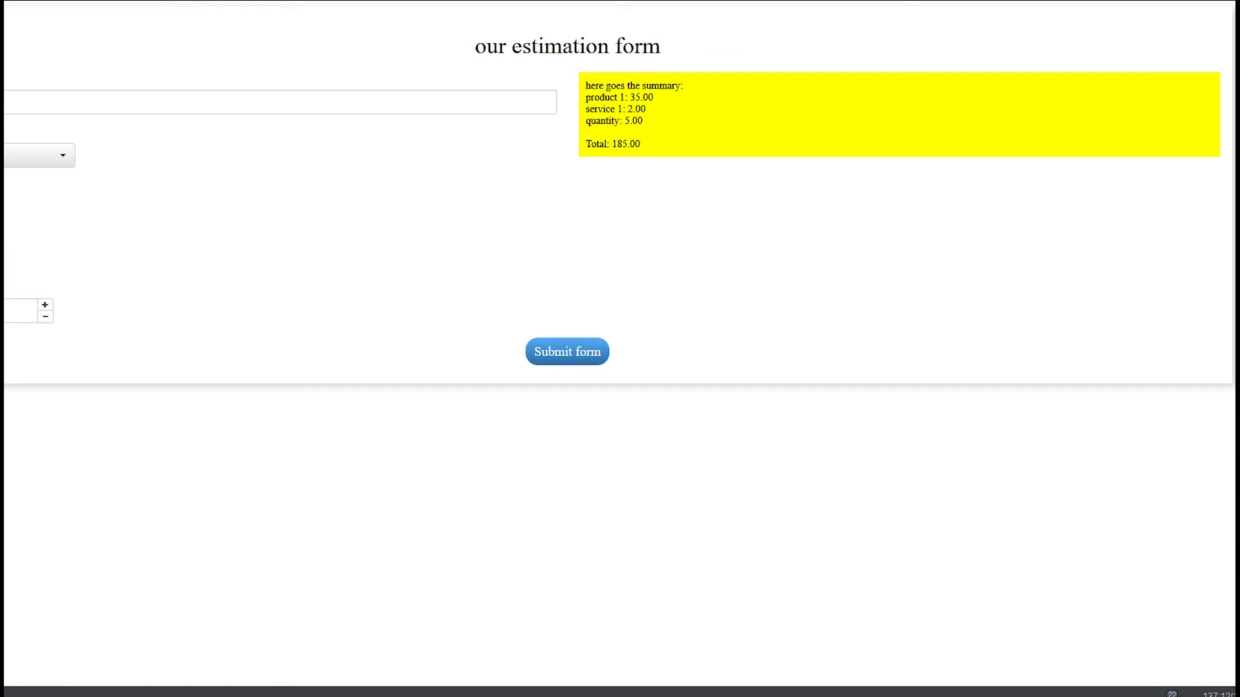
{"action": "left_click_drag", "start_coordinate": [601, 84], "coordinate": [642, 125]}
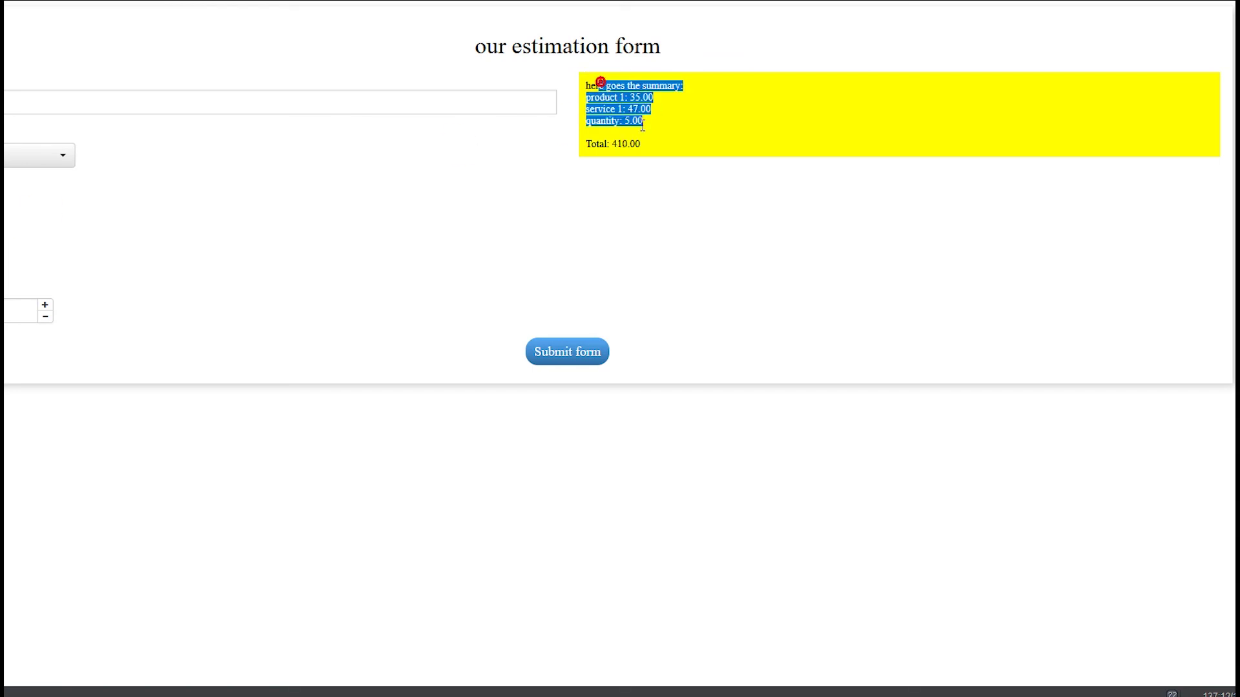
{"action": "left_click", "coordinate": [43, 306]}
{"action": "left_click", "coordinate": [46, 317]}
{"action": "left_click", "coordinate": [50, 314]}
{"action": "left_click", "coordinate": [44, 305]}
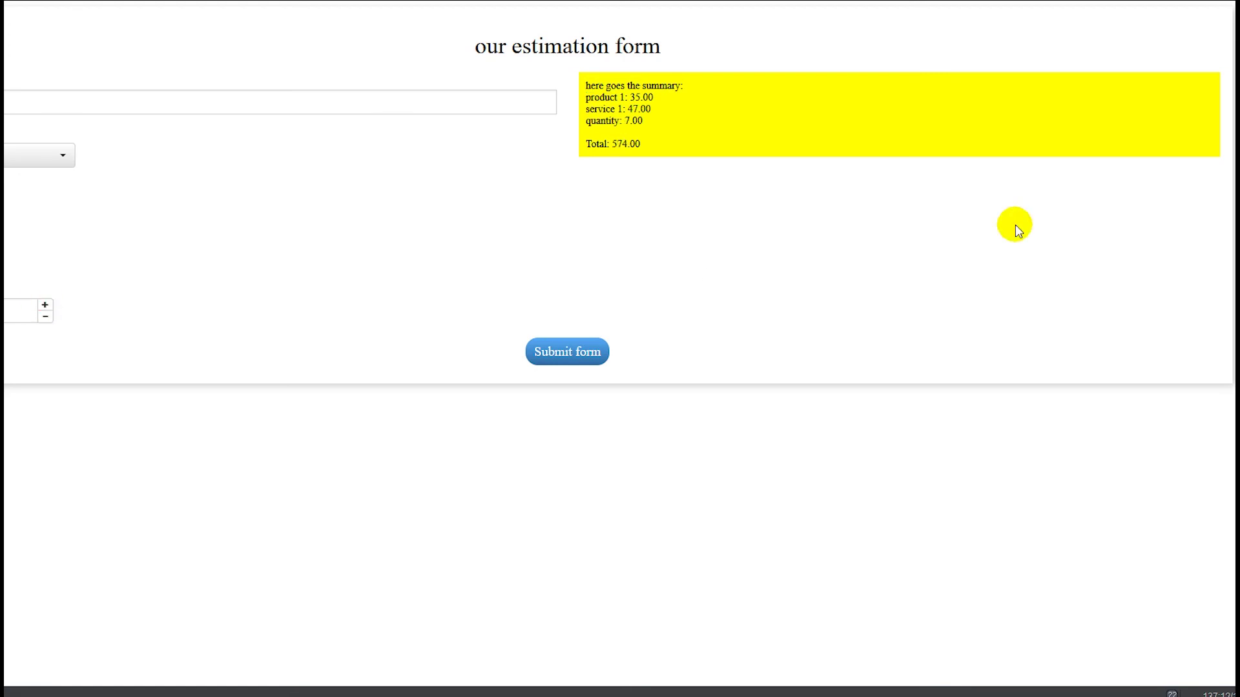
Submit the public estimation form and examine its success message.
{"action": "left_click", "coordinate": [556, 349]}
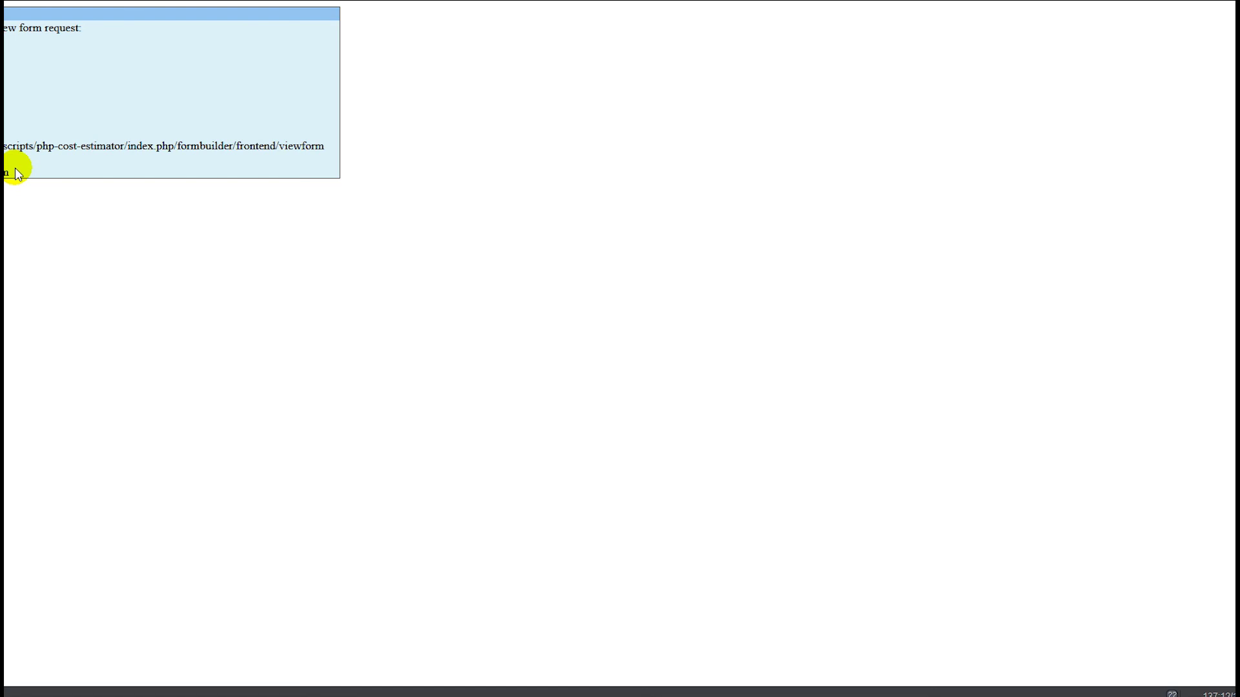
{"action": "left_click_drag", "start_coordinate": [13, 167], "coordinate": [3, 28]}
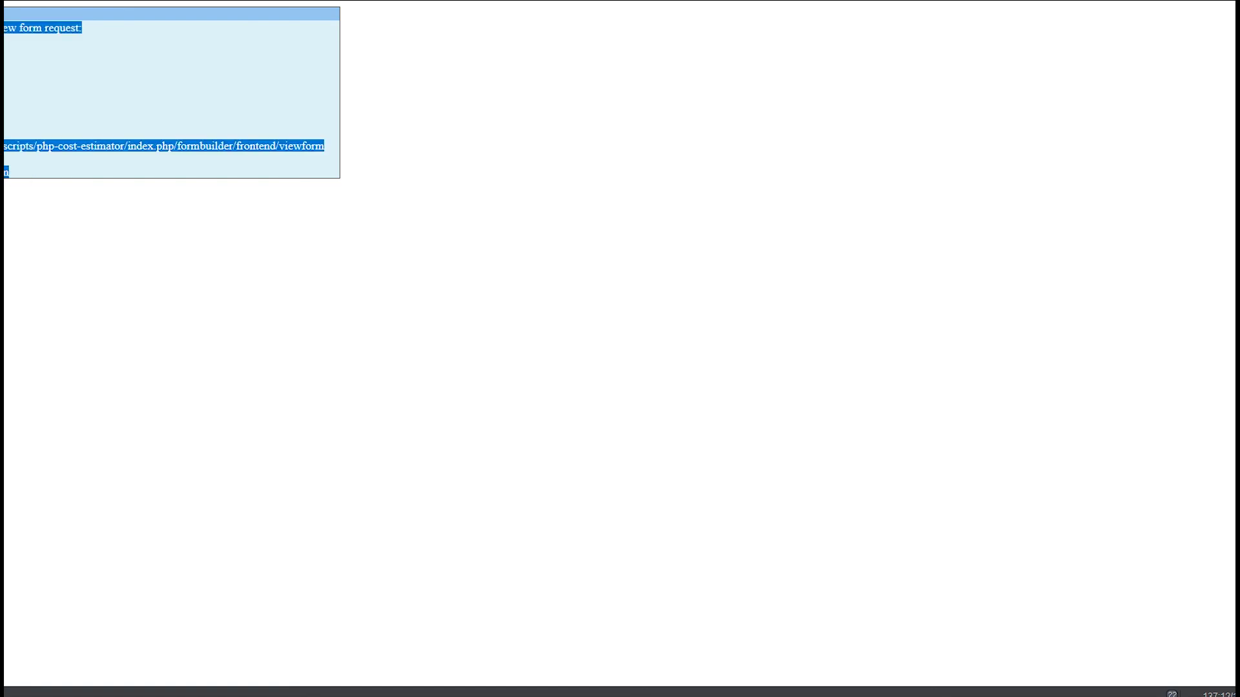
{"action": "left_click", "coordinate": [3, 71]}
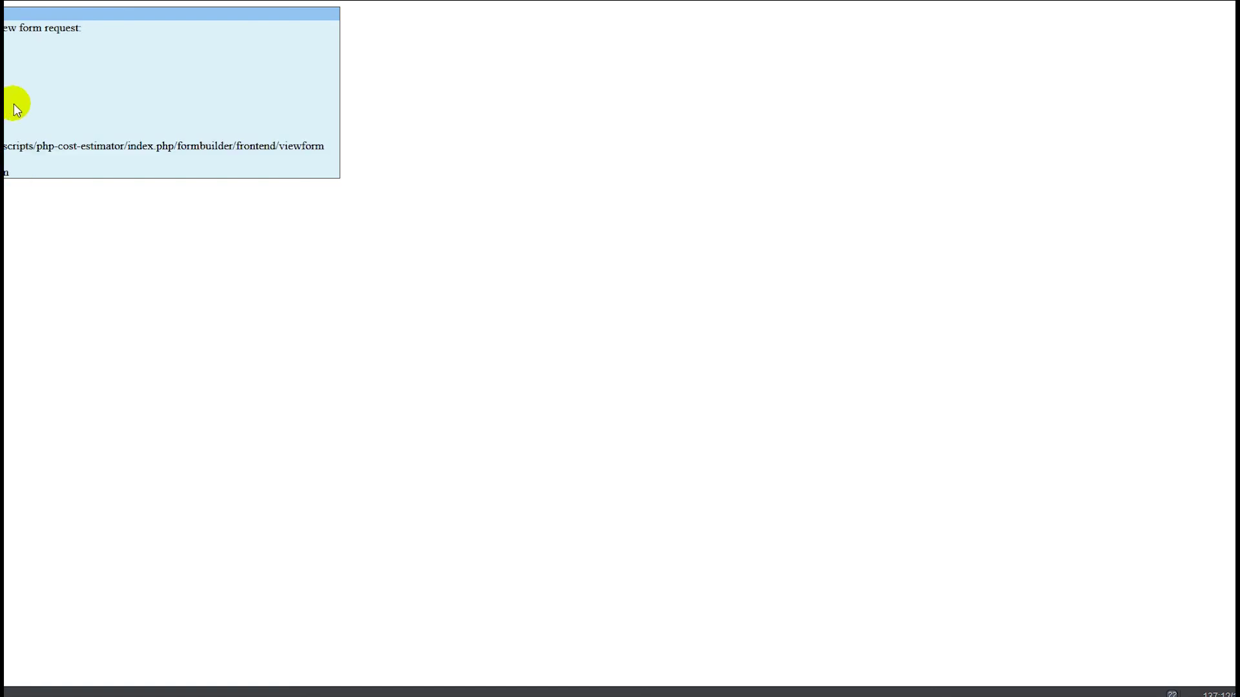
Switch to Thunderbird, read the notification email for the submitted form request, and close the message.
{"action": "left_click_drag", "start_coordinate": [11, 173], "coordinate": [3, 146]}
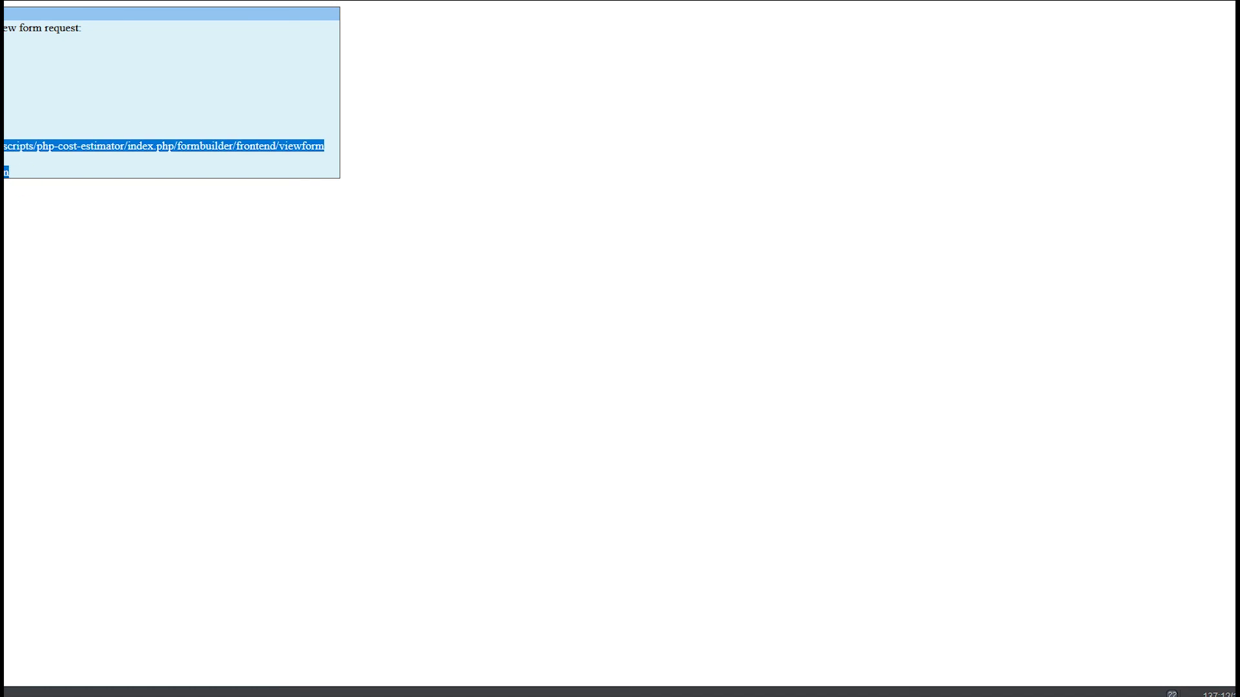
{"action": "left_click", "coordinate": [1053, 696]}
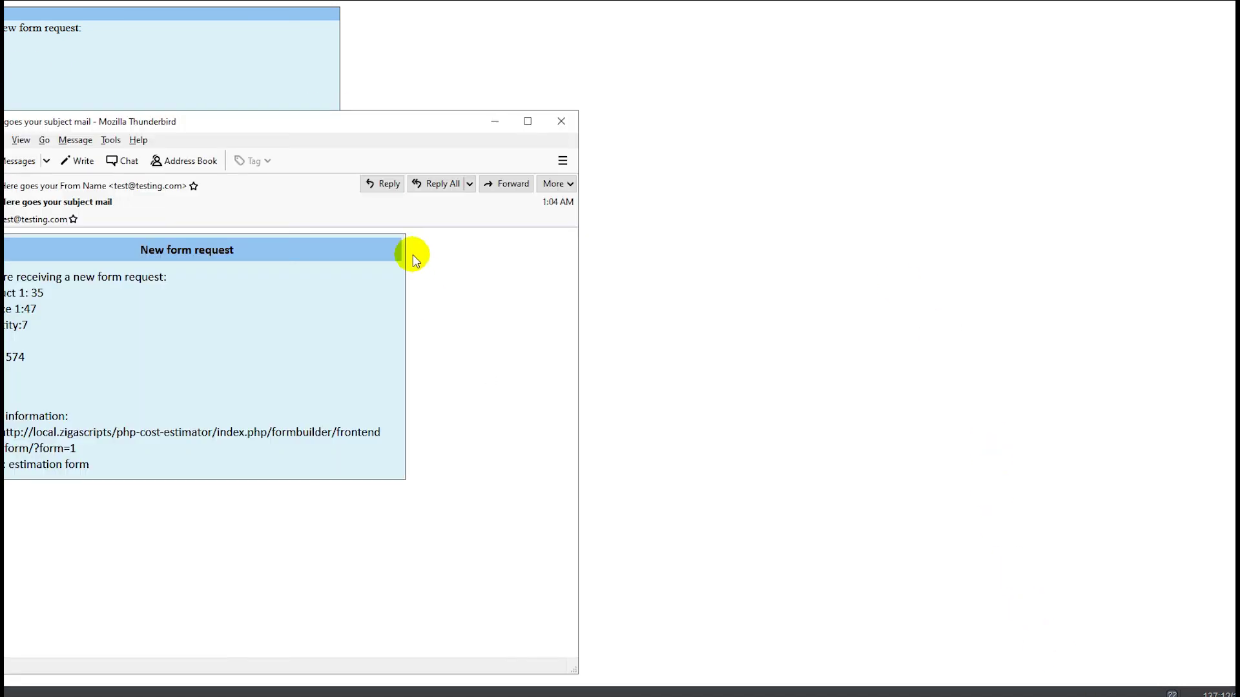
{"action": "left_click_drag", "start_coordinate": [323, 124], "coordinate": [577, 65]}
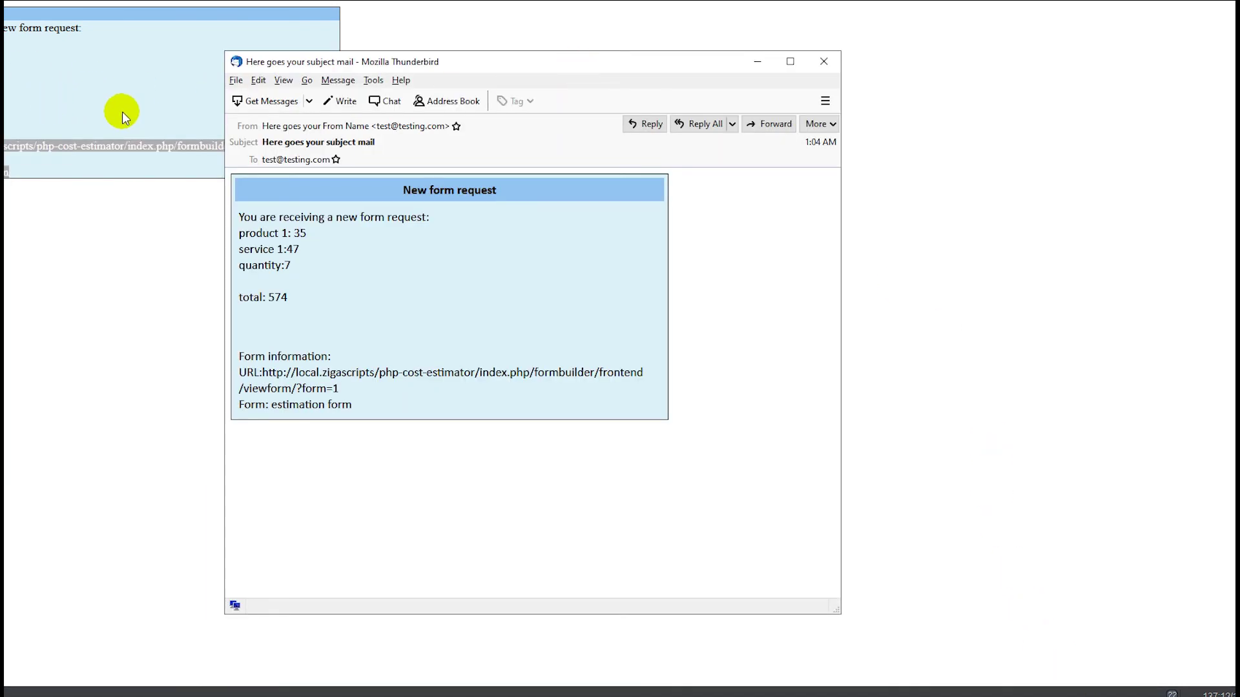
{"action": "left_click", "coordinate": [826, 62]}
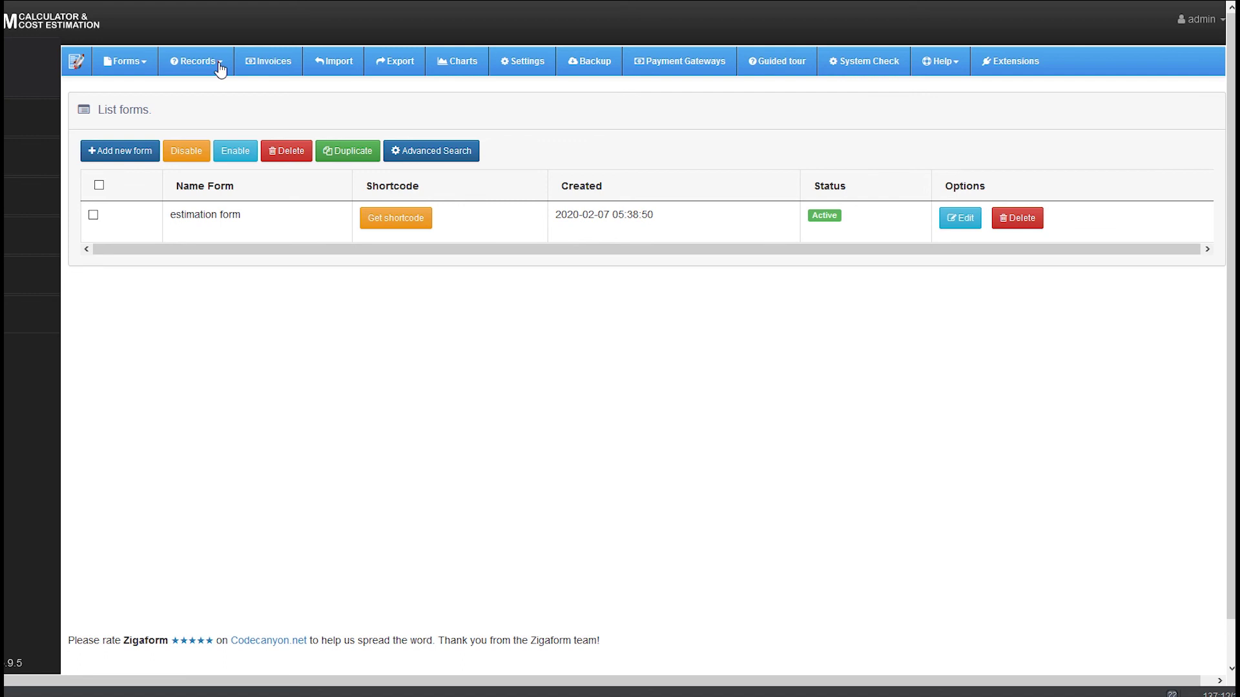
Open the submitted estimation form entry from the records list and examine its product, service, quantity and total lines.
{"action": "left_click", "coordinate": [219, 64]}
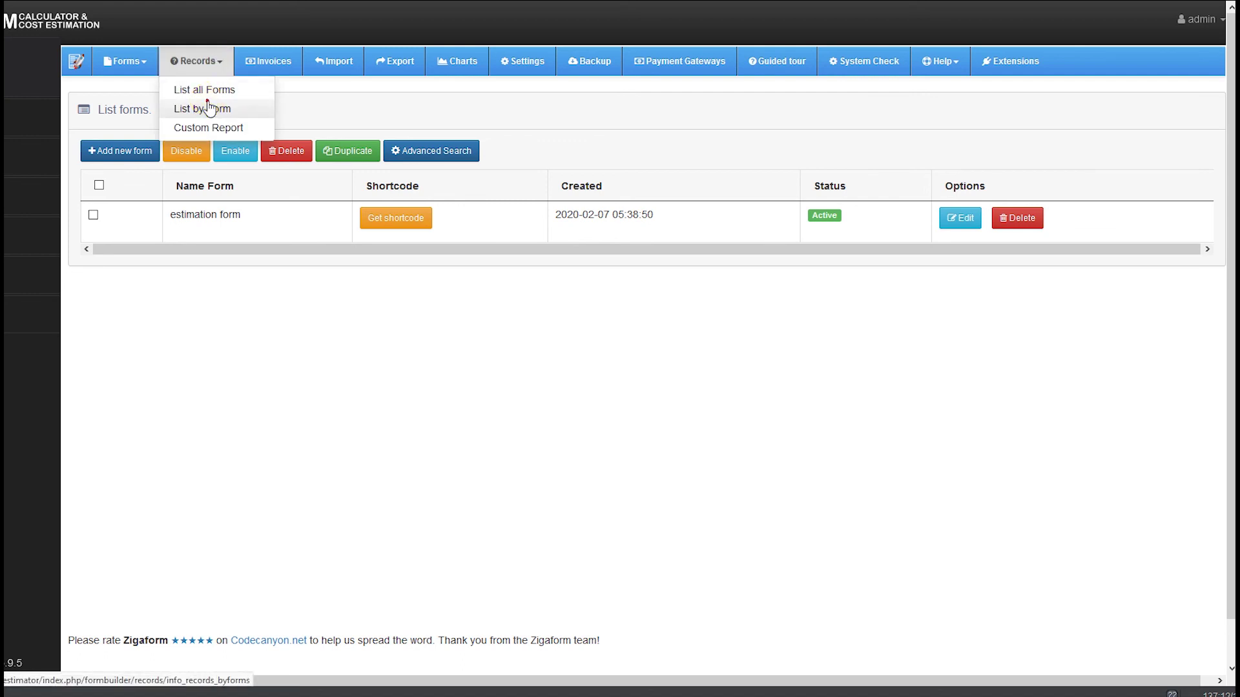
{"action": "left_click", "coordinate": [211, 108]}
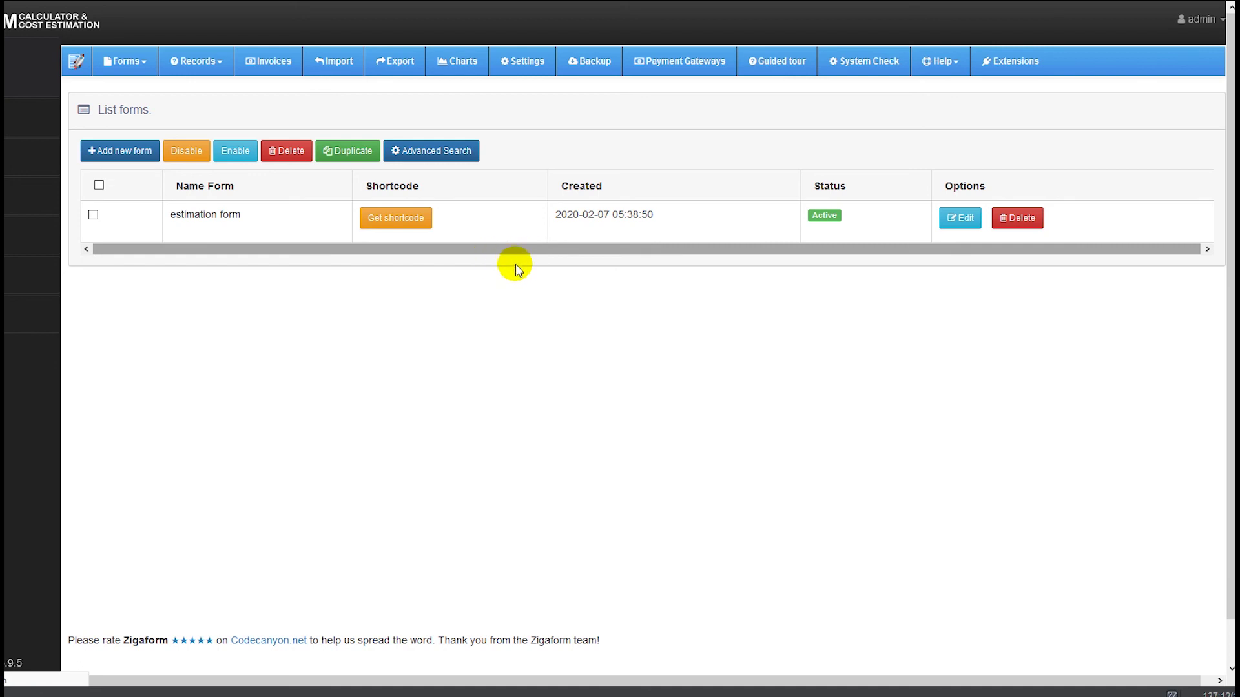
{"action": "left_click", "coordinate": [1029, 192]}
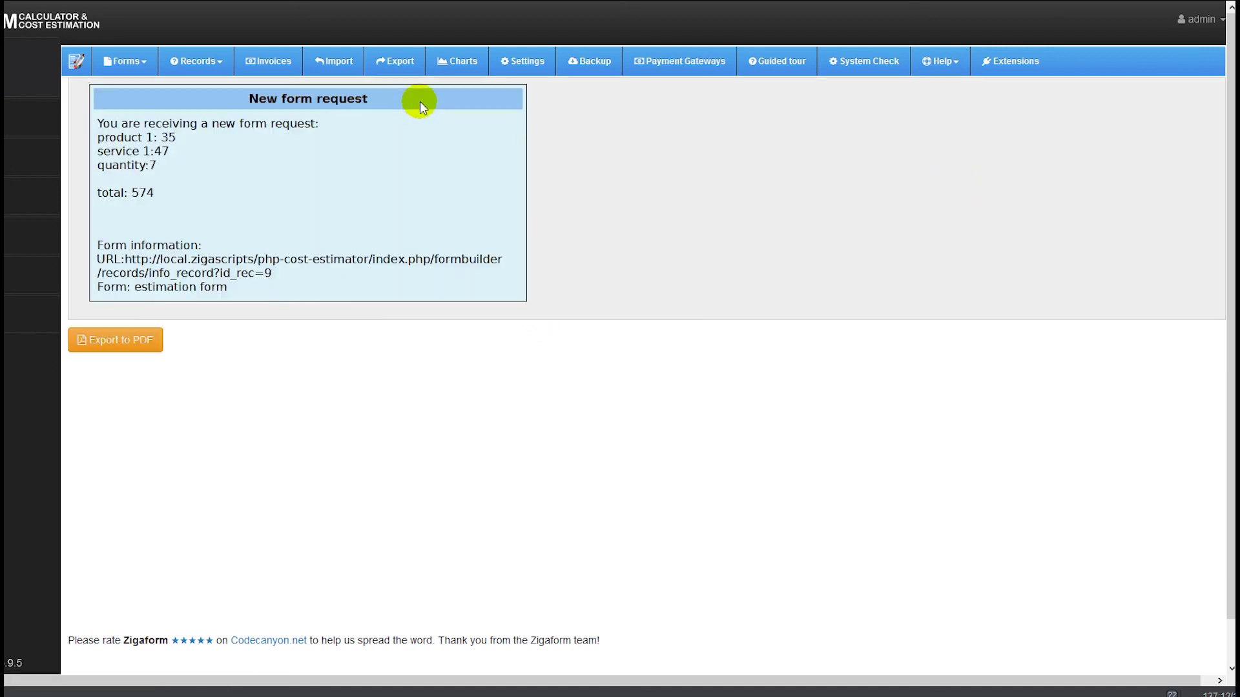
{"action": "left_click_drag", "start_coordinate": [133, 195], "coordinate": [96, 122]}
{"action": "left_click", "coordinate": [158, 193]}
{"action": "left_click_drag", "start_coordinate": [245, 300], "coordinate": [98, 123]}
{"action": "left_click", "coordinate": [444, 164]}
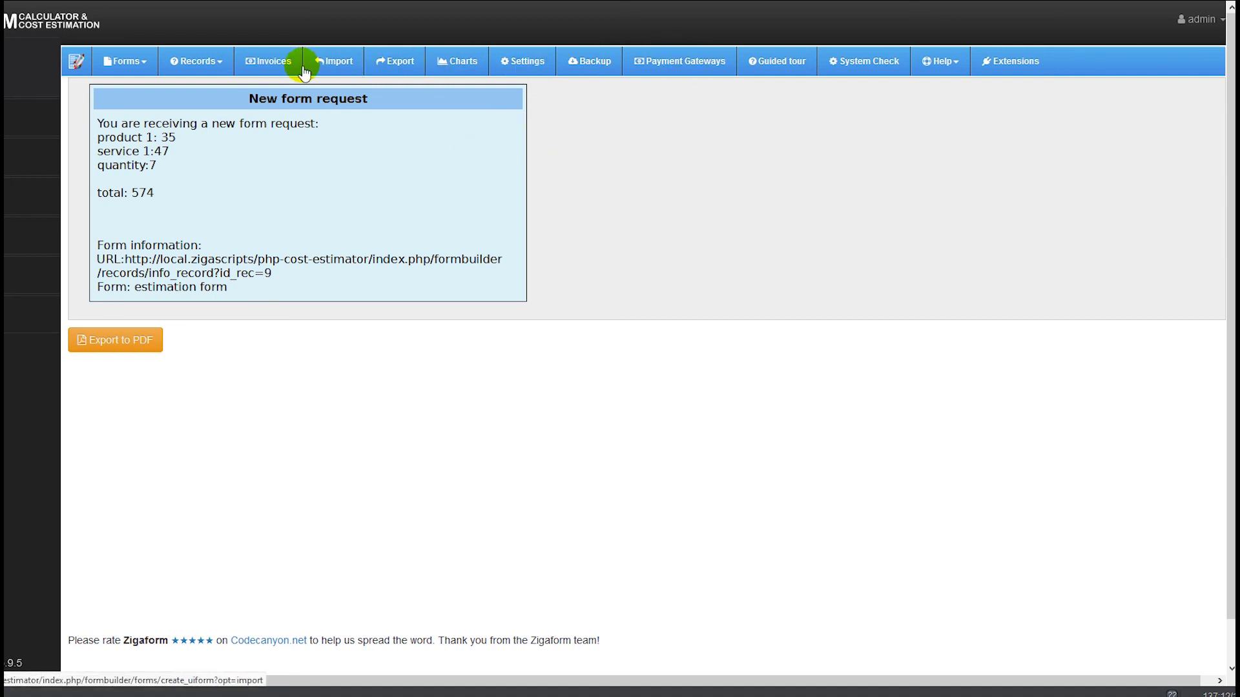
Show the estimation form's invoice from the invoices list and examine its request details.
{"action": "left_click", "coordinate": [277, 62]}
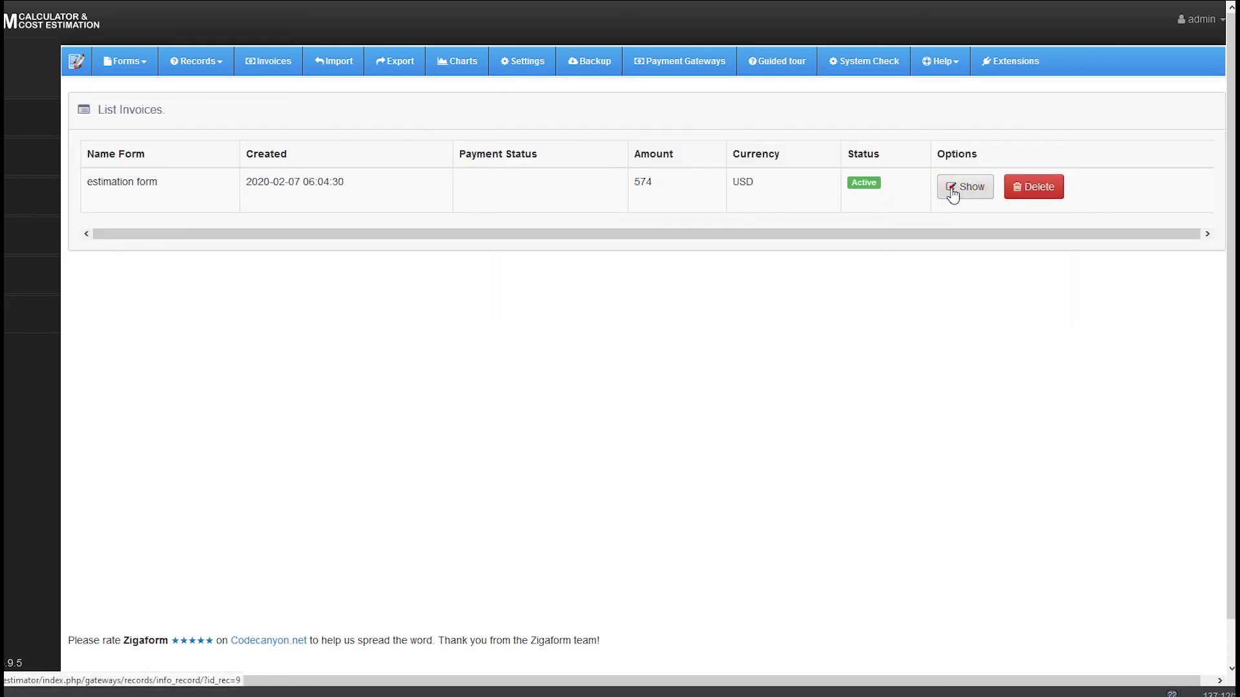
{"action": "left_click", "coordinate": [952, 192]}
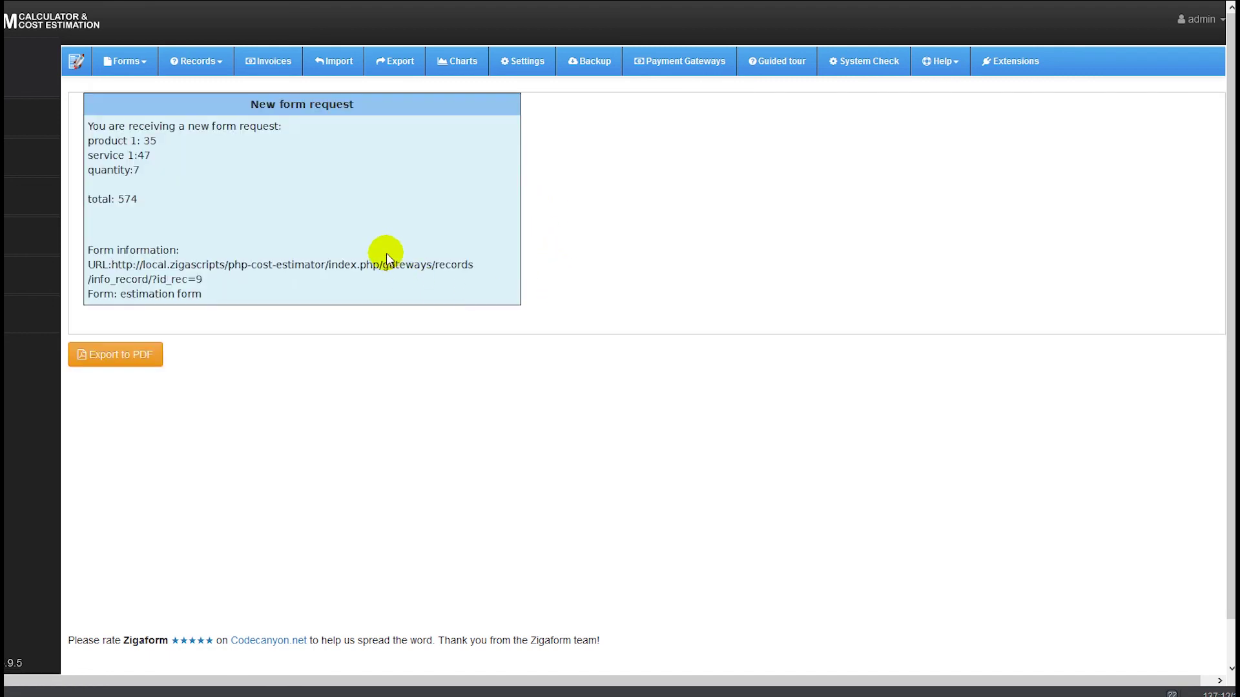
{"action": "left_click_drag", "start_coordinate": [217, 297], "coordinate": [83, 118]}
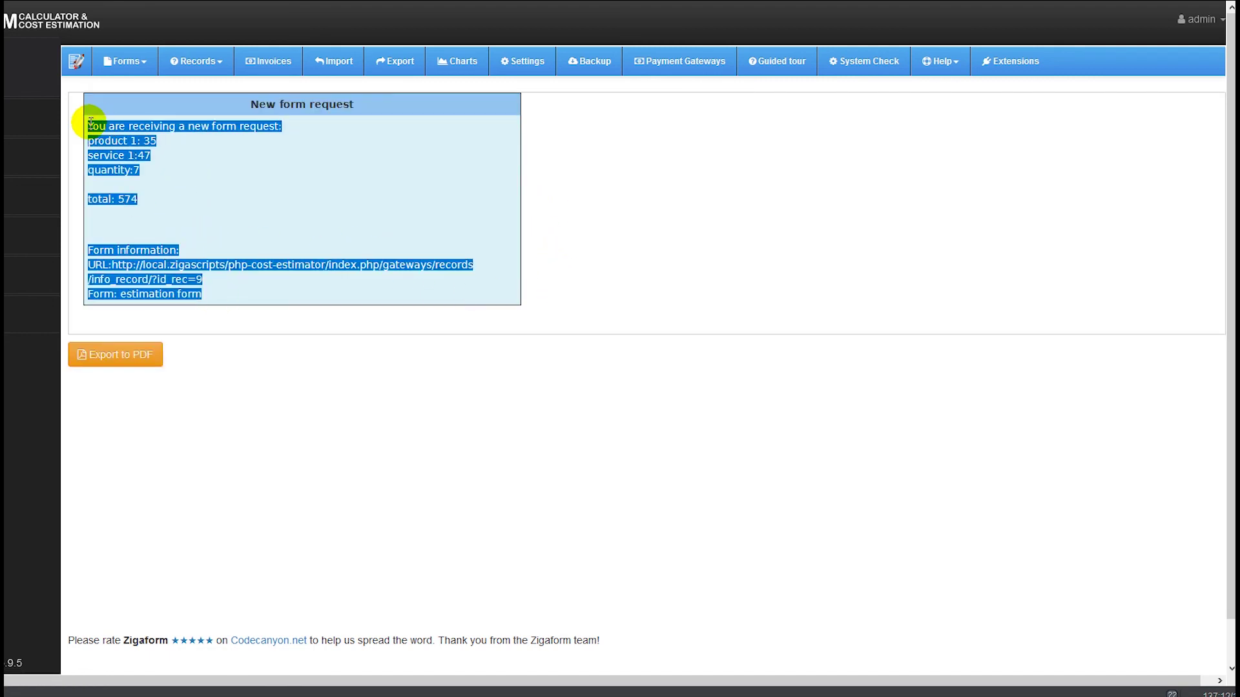
{"action": "left_click", "coordinate": [194, 266]}
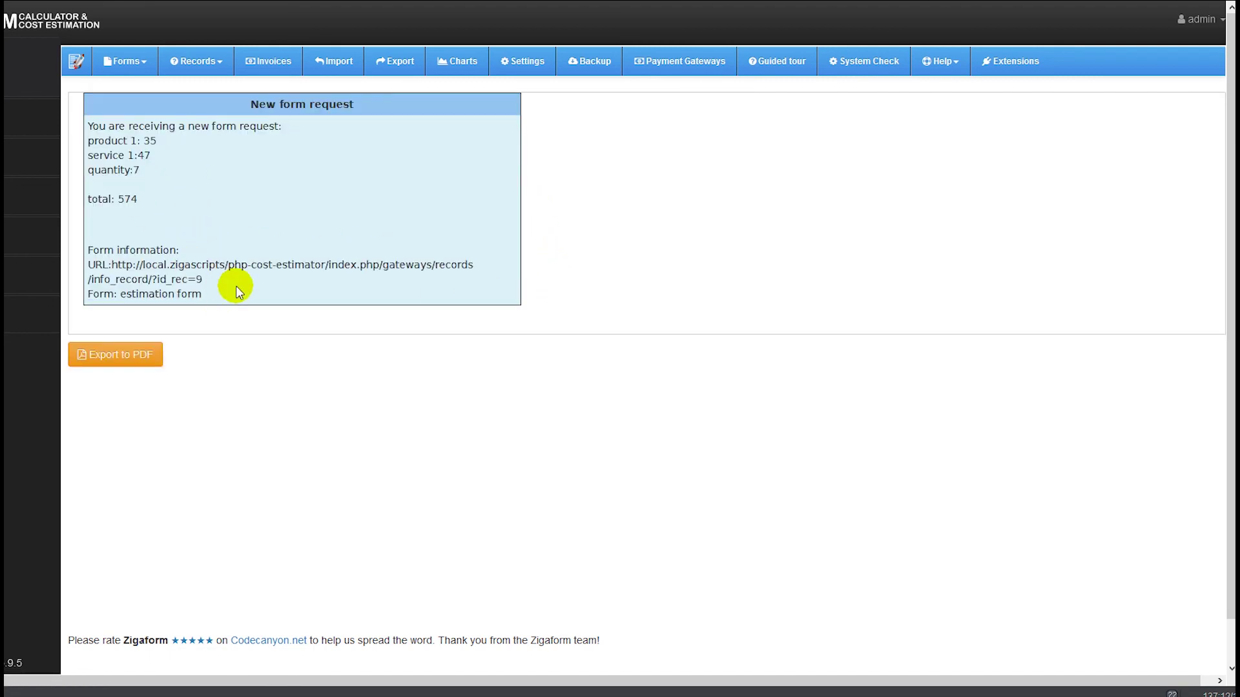
Export the invoice to PDF, open invoice_9.pdf with Adobe Acrobat Reader DC and check its contents.
{"action": "left_click", "coordinate": [136, 362]}
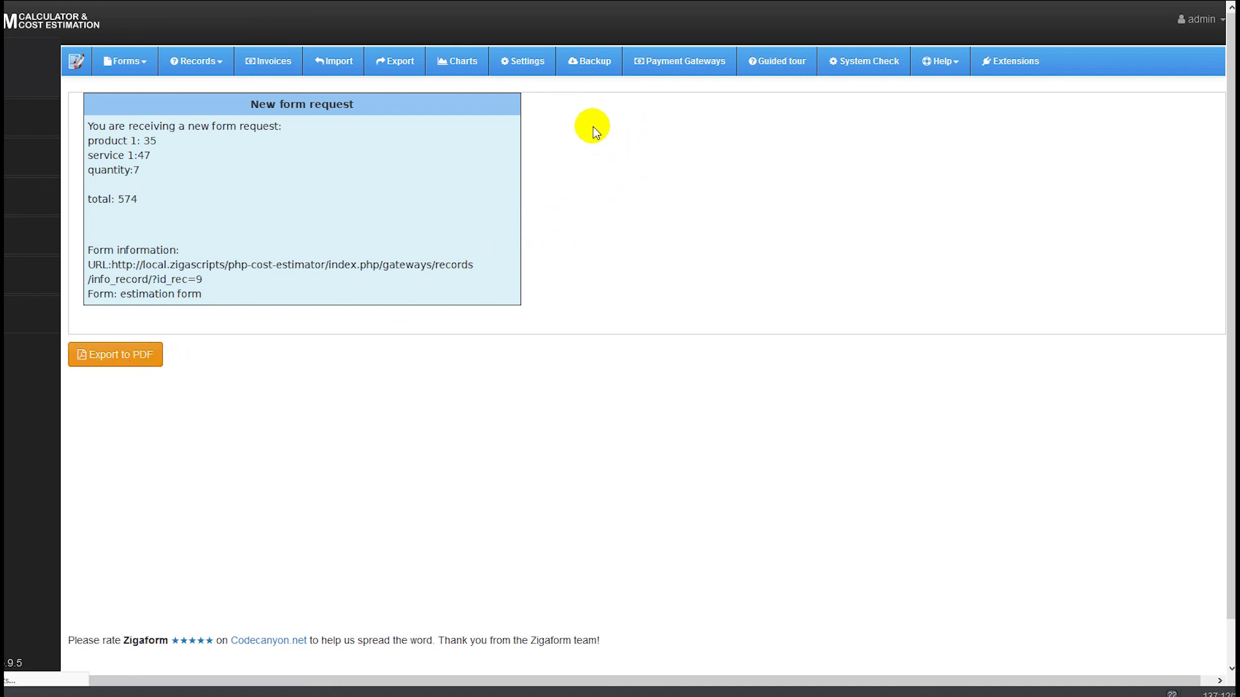
{"action": "left_click", "coordinate": [502, 339]}
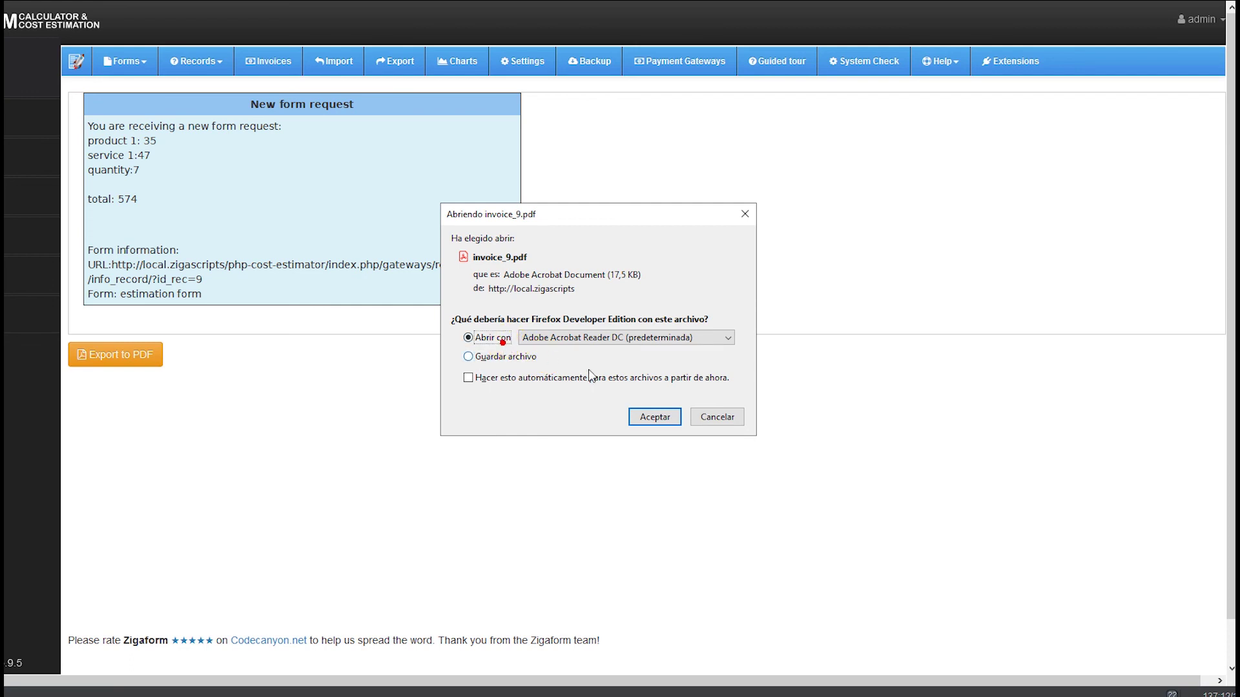
{"action": "left_click", "coordinate": [649, 417]}
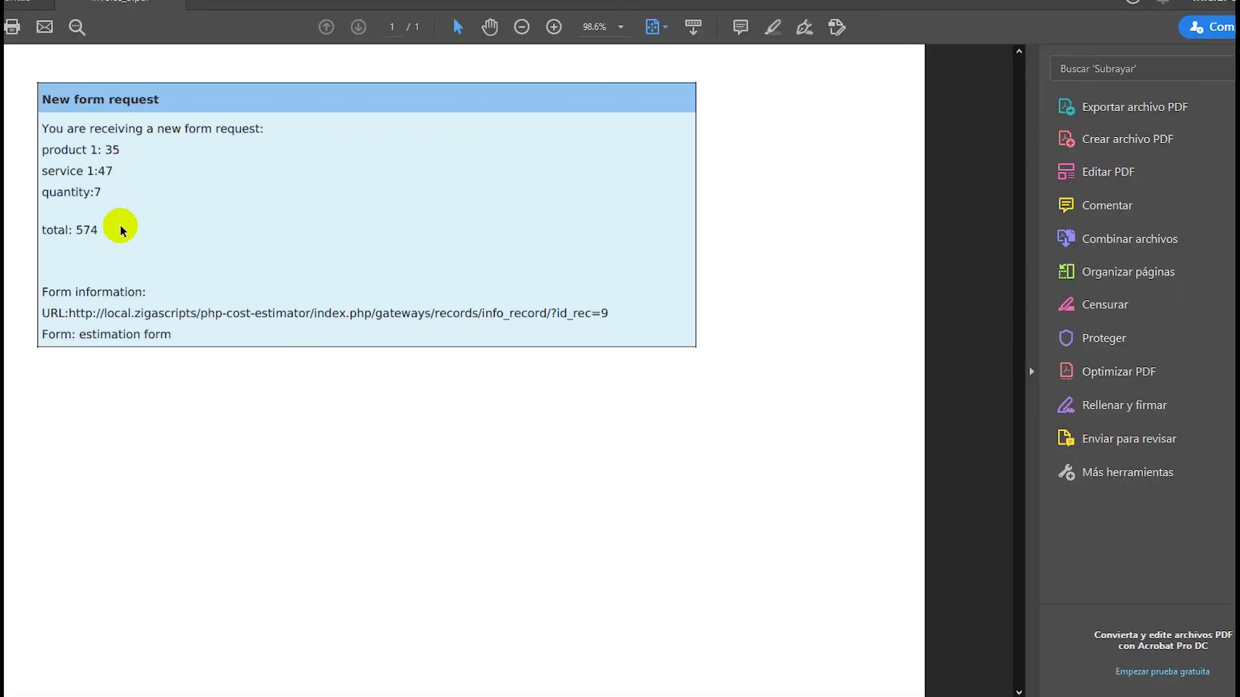
{"action": "left_click_drag", "start_coordinate": [145, 282], "coordinate": [46, 101]}
{"action": "left_click", "coordinate": [442, 191]}
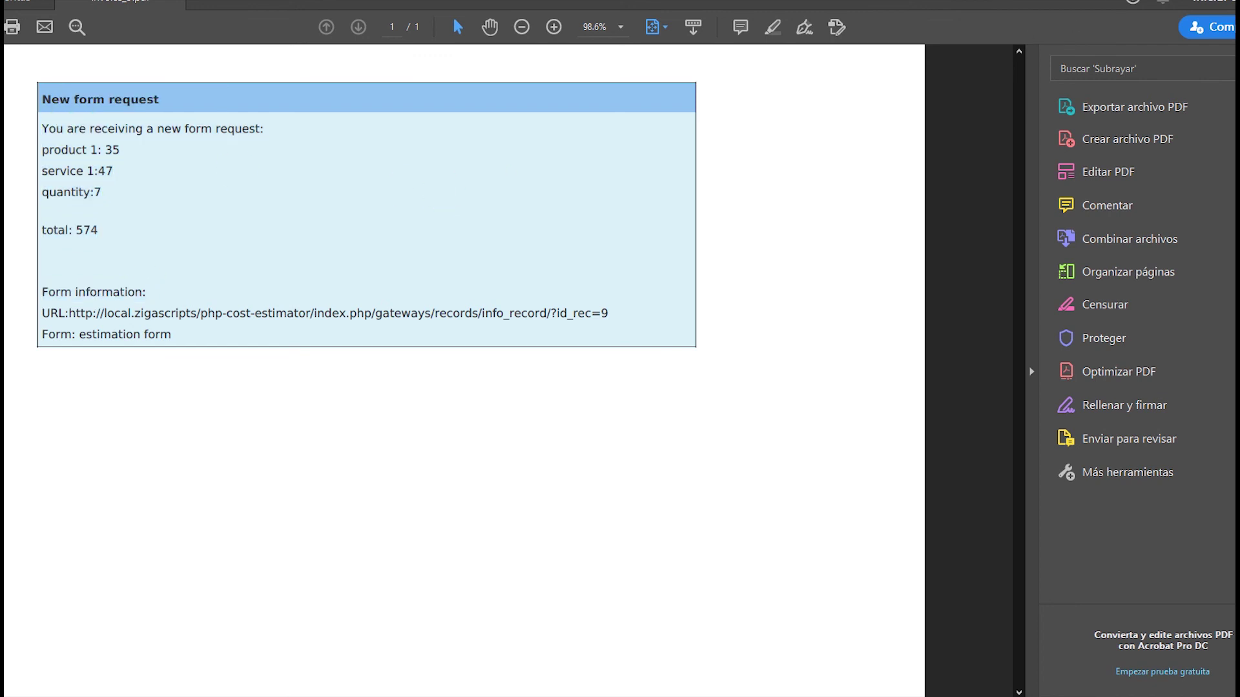